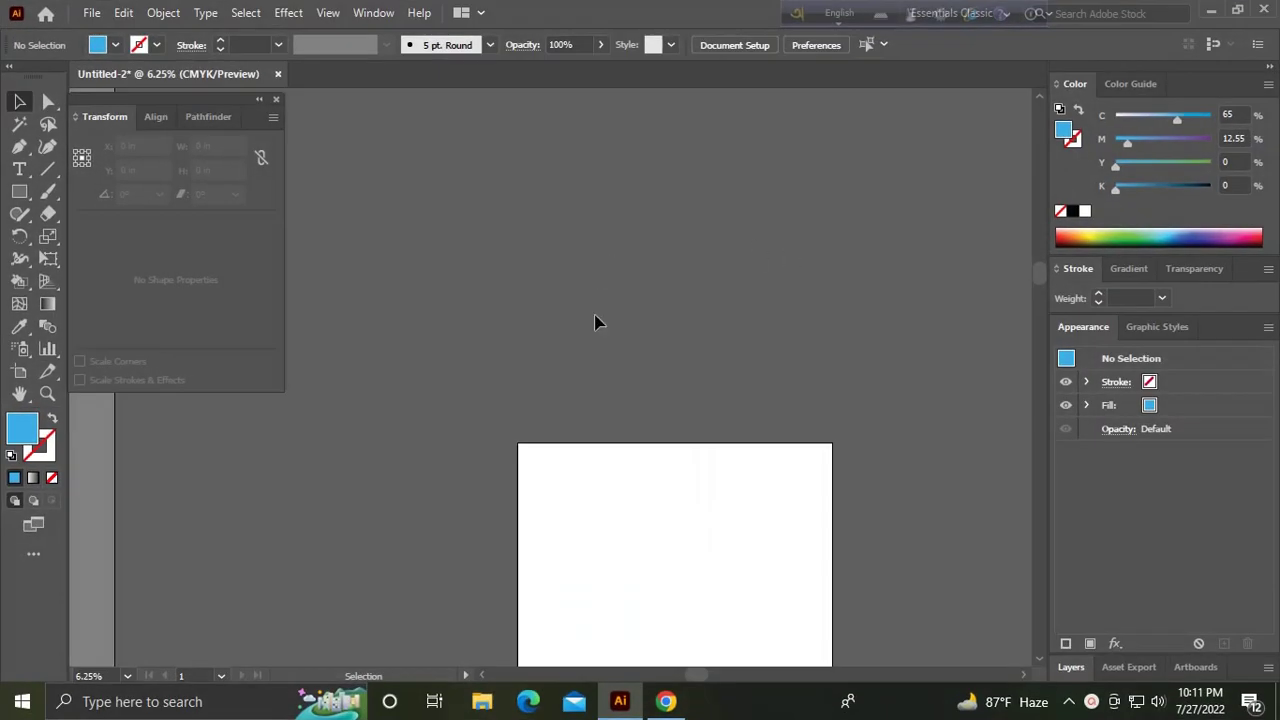
Start a 64 × 64 in CMYK document named 'jersey design 02'.
key(ctrl+n)
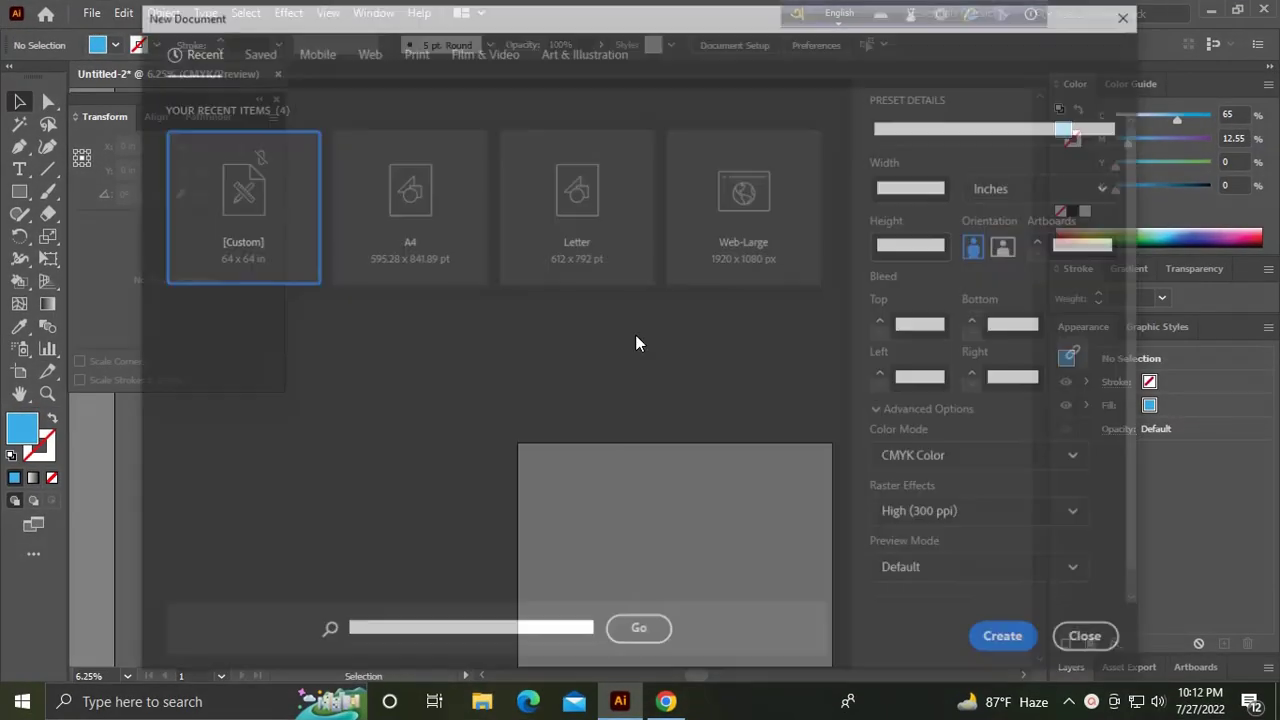
click(953, 121)
text(jersey design 02)
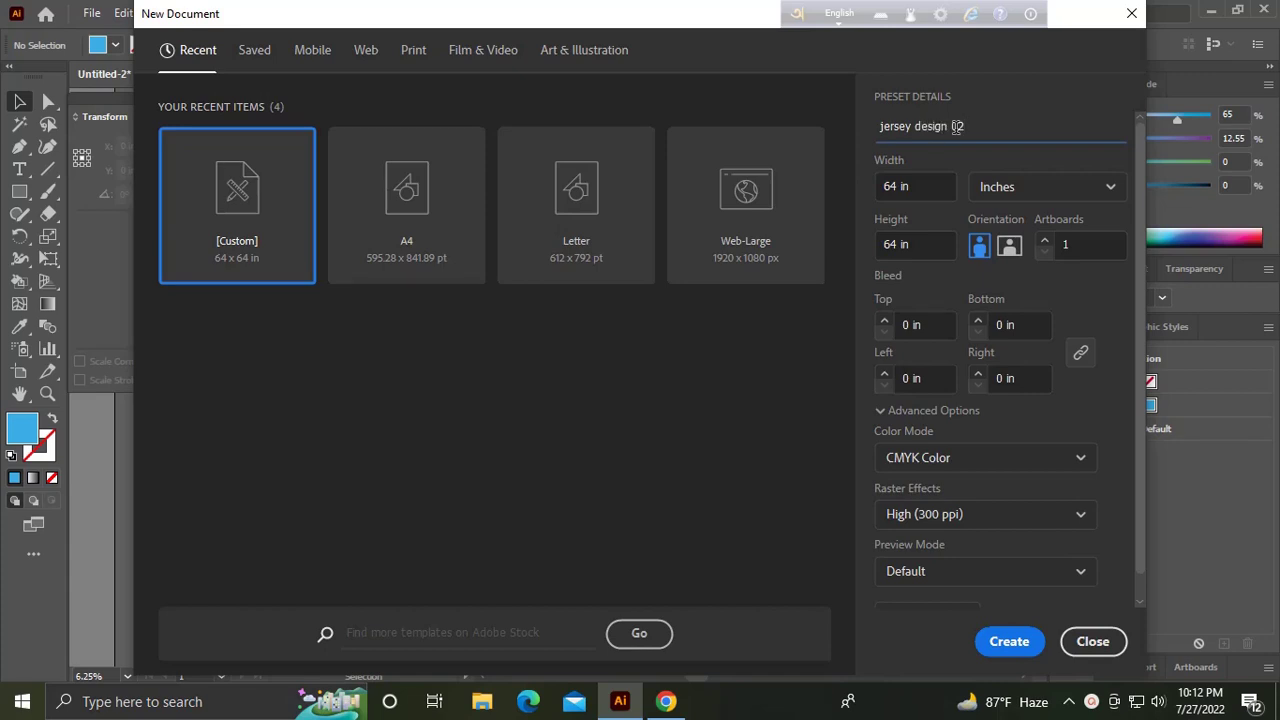
key(Escape)
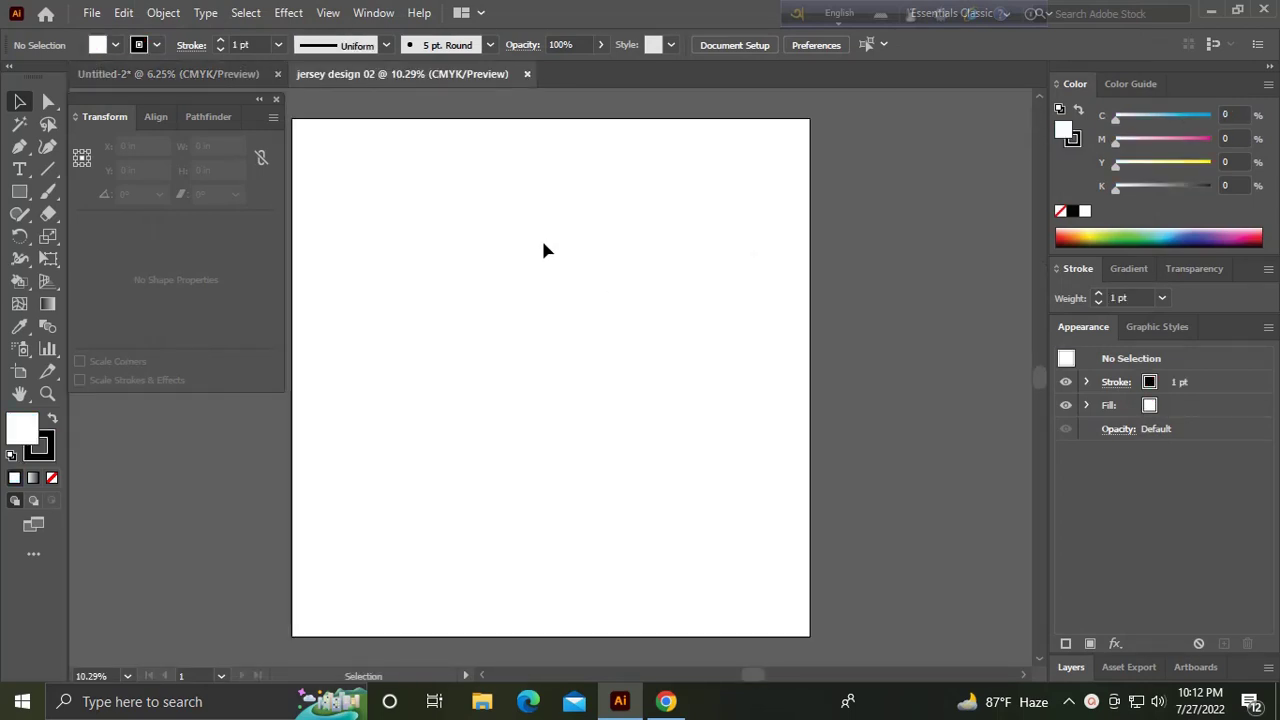
Paste the red-and-black jersey reference image and enlarge it about five times.
mouse_move(542, 247)
mouse_down()
mouse_move(565, 396)
mouse_move(604, 433)
mouse_up()
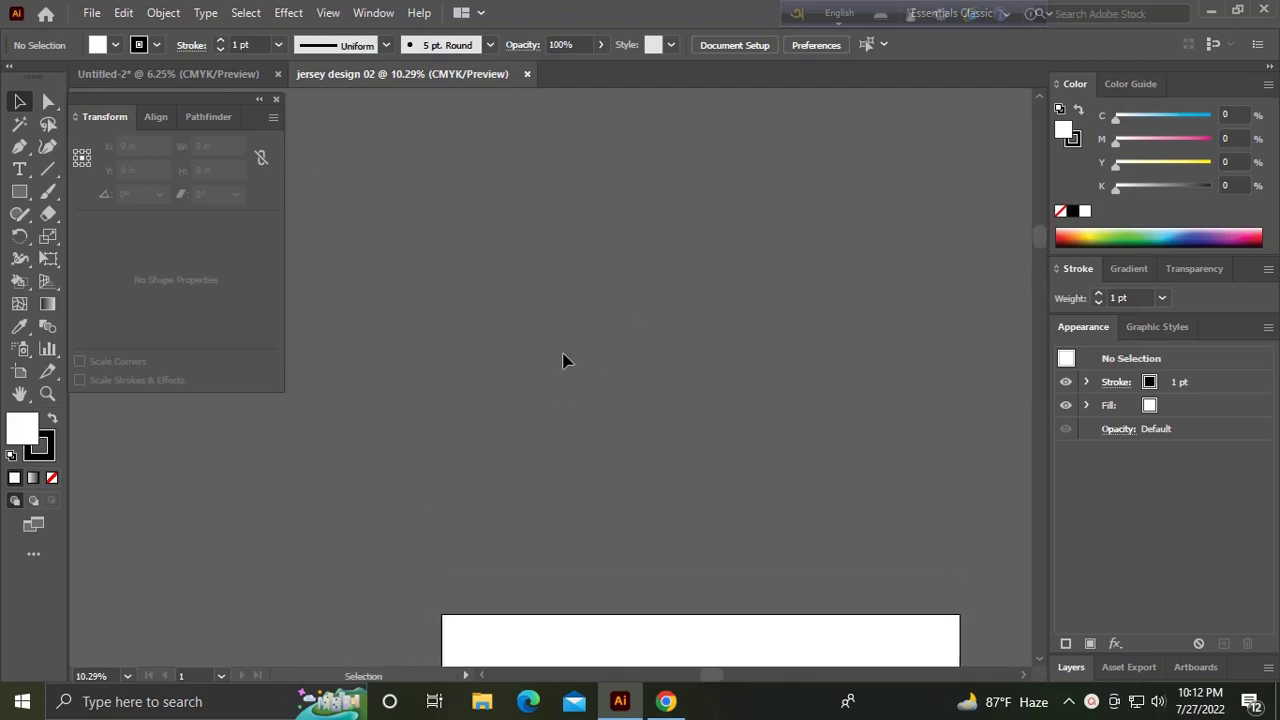
key(ctrl+v)
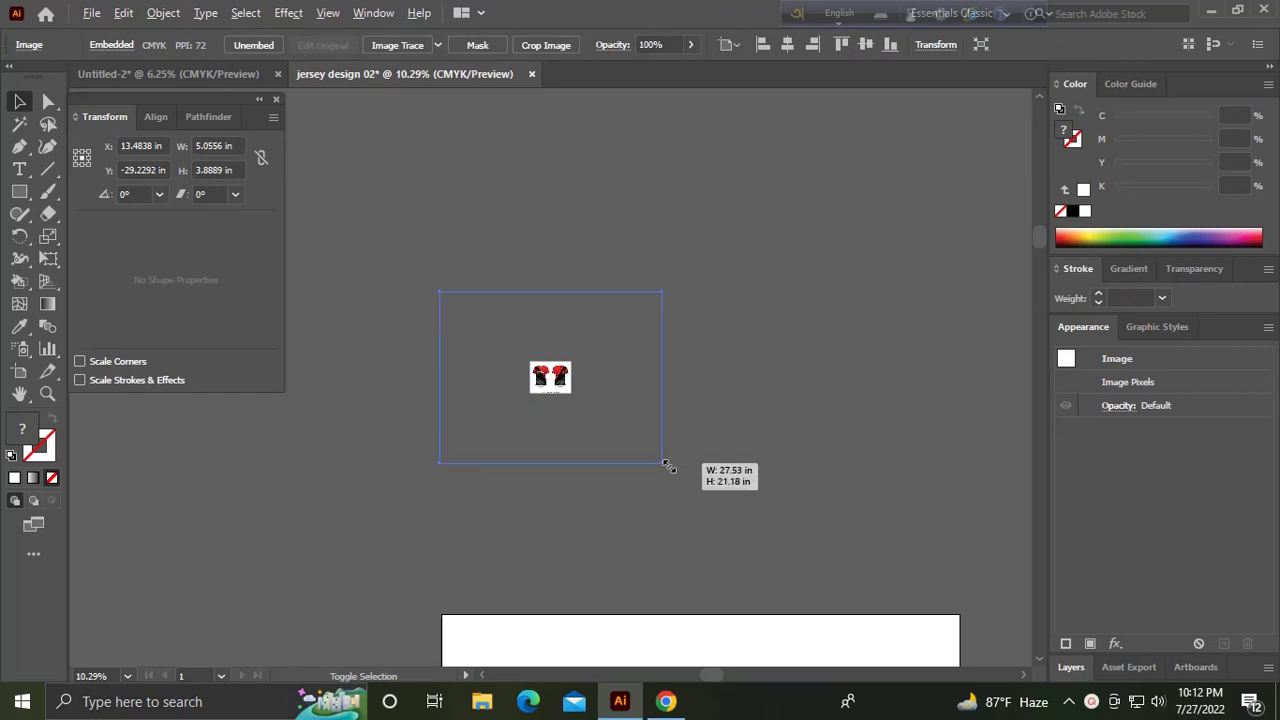
drag(572, 395, 664, 463)
click(733, 437)
scroll(680, 340, down, 3)
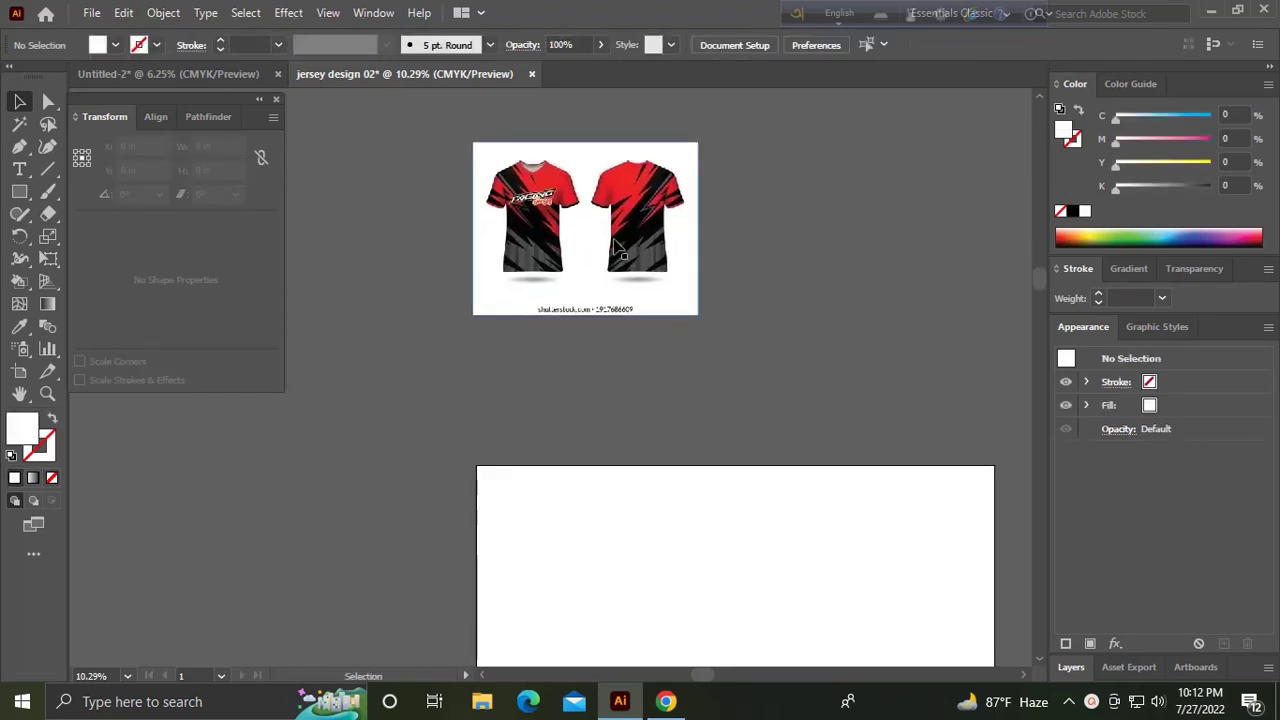
scroll(597, 253, up, 2)
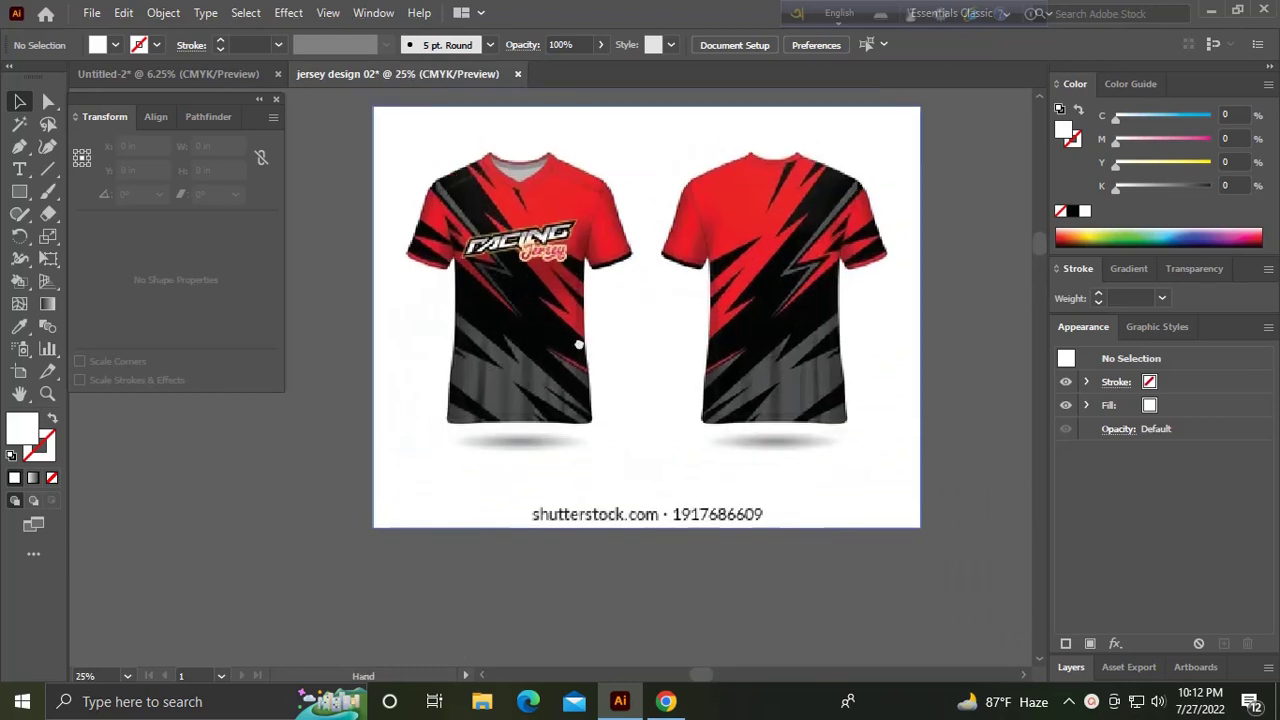
scroll(686, 380, right, 2)
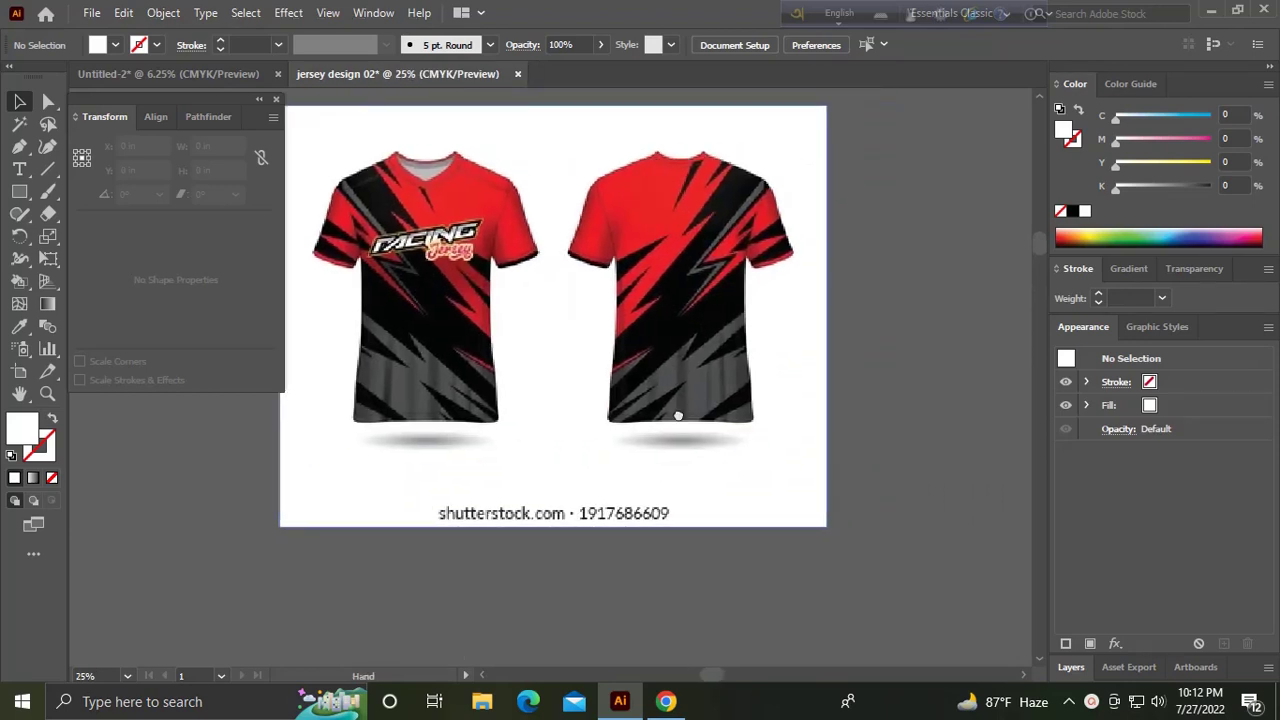
scroll(678, 415, right, 1)
Draw a rectangle over the back shirt and select it together with the image.
key(m)
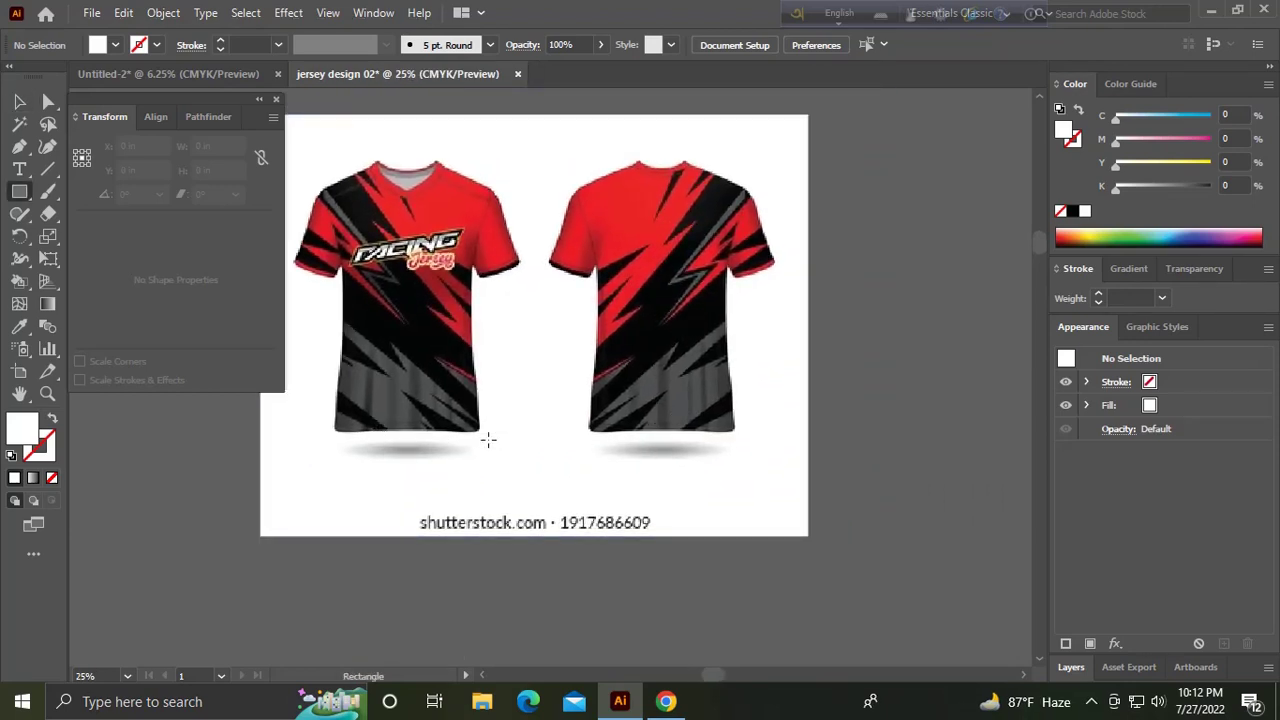
drag(588, 436, 733, 160)
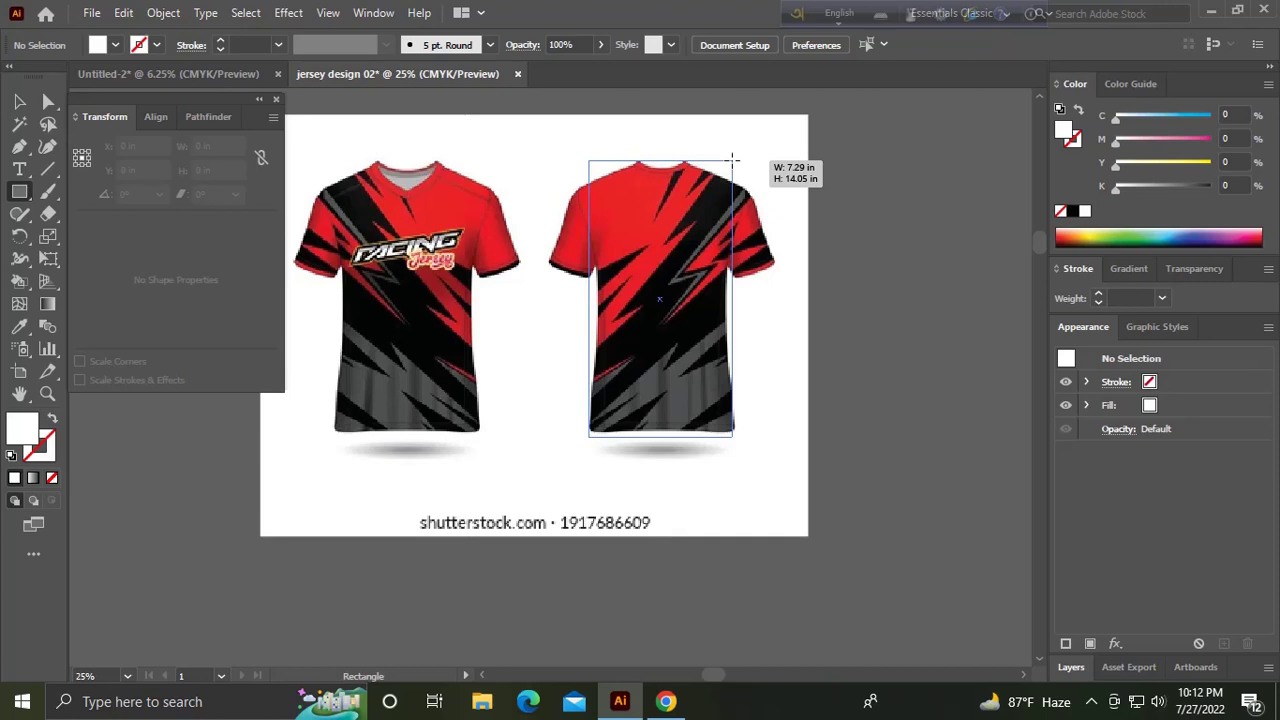
key(v)
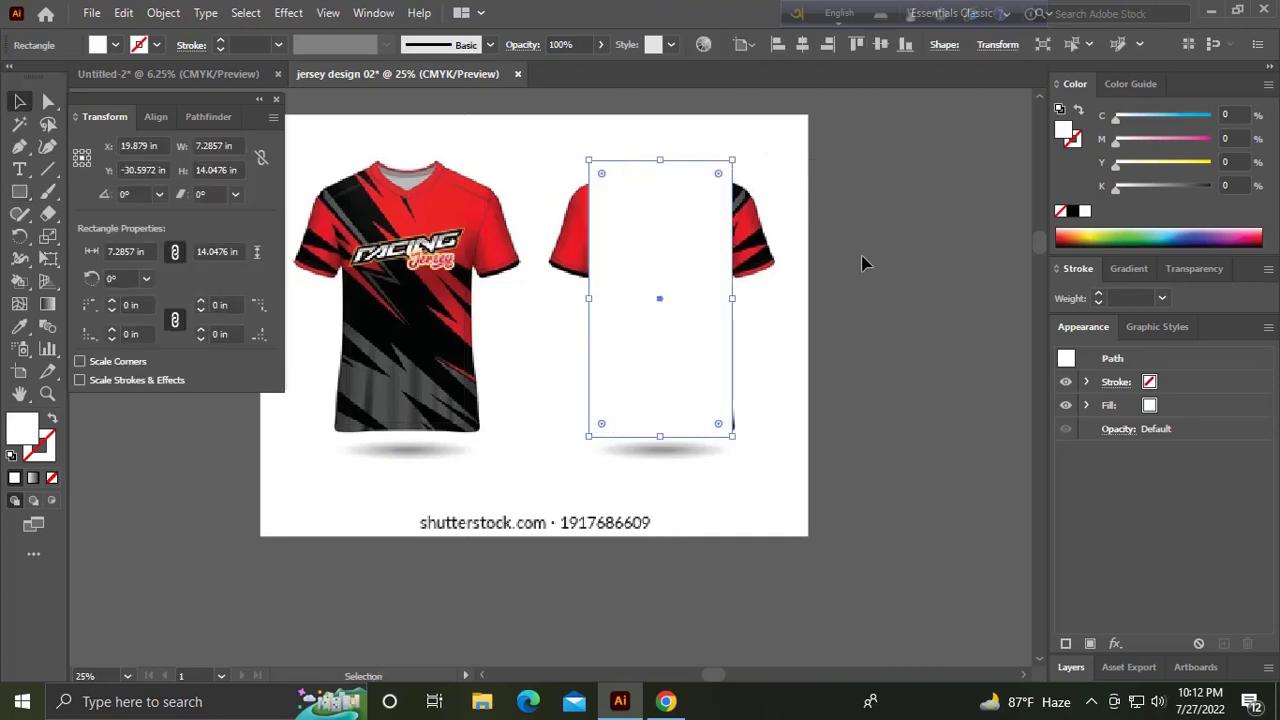
drag(865, 263, 577, 408)
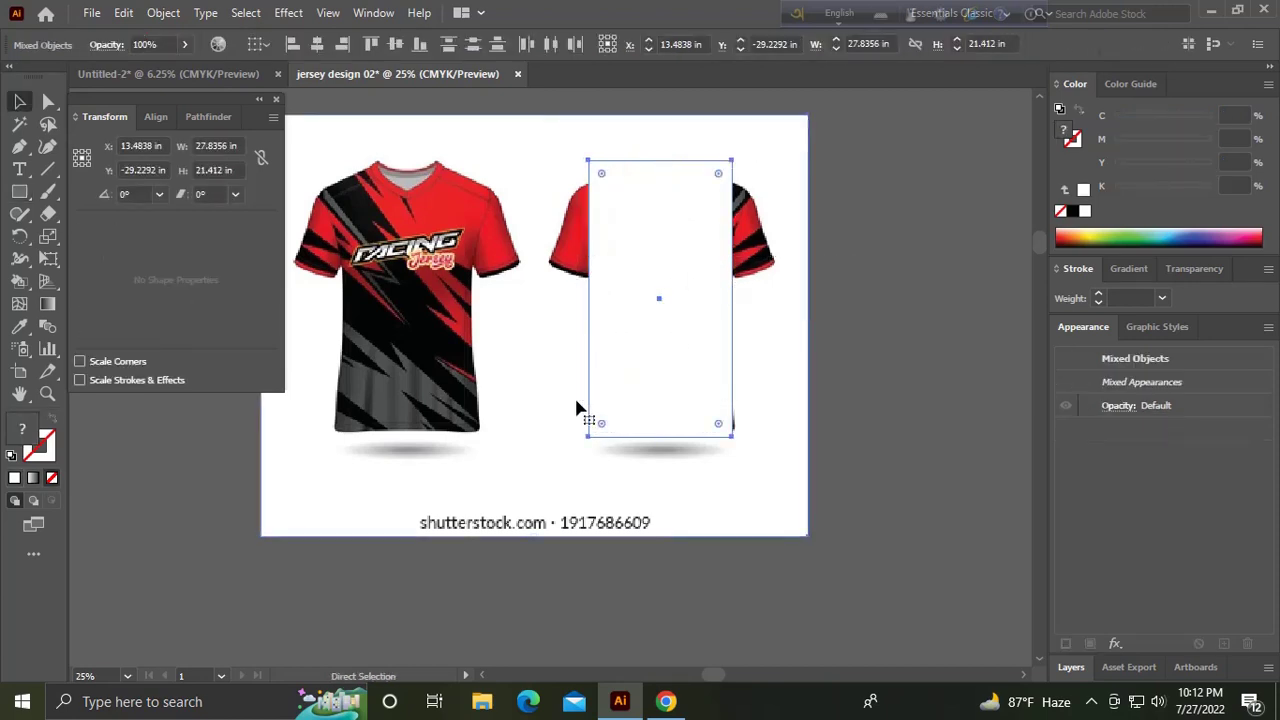
Clip the reference to the rectangle, resize it to 22 × 31 in, and frame its upper half.
key(ctrl+7)
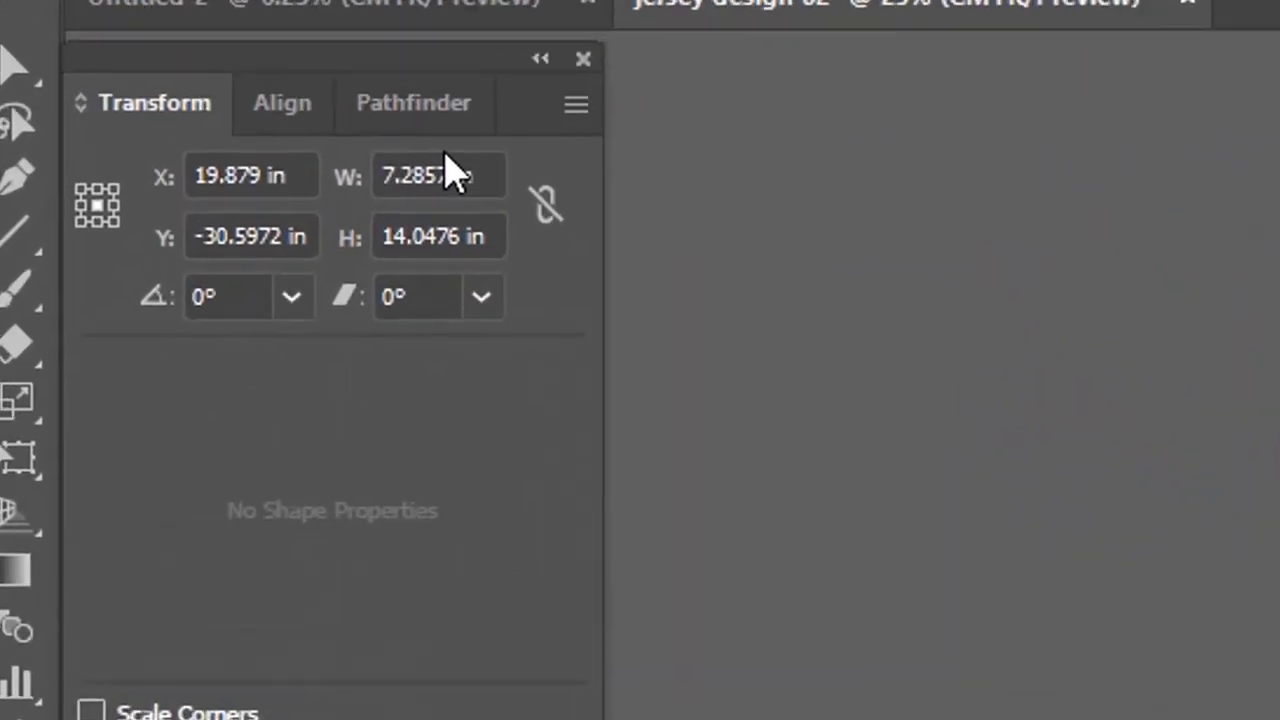
click(219, 142)
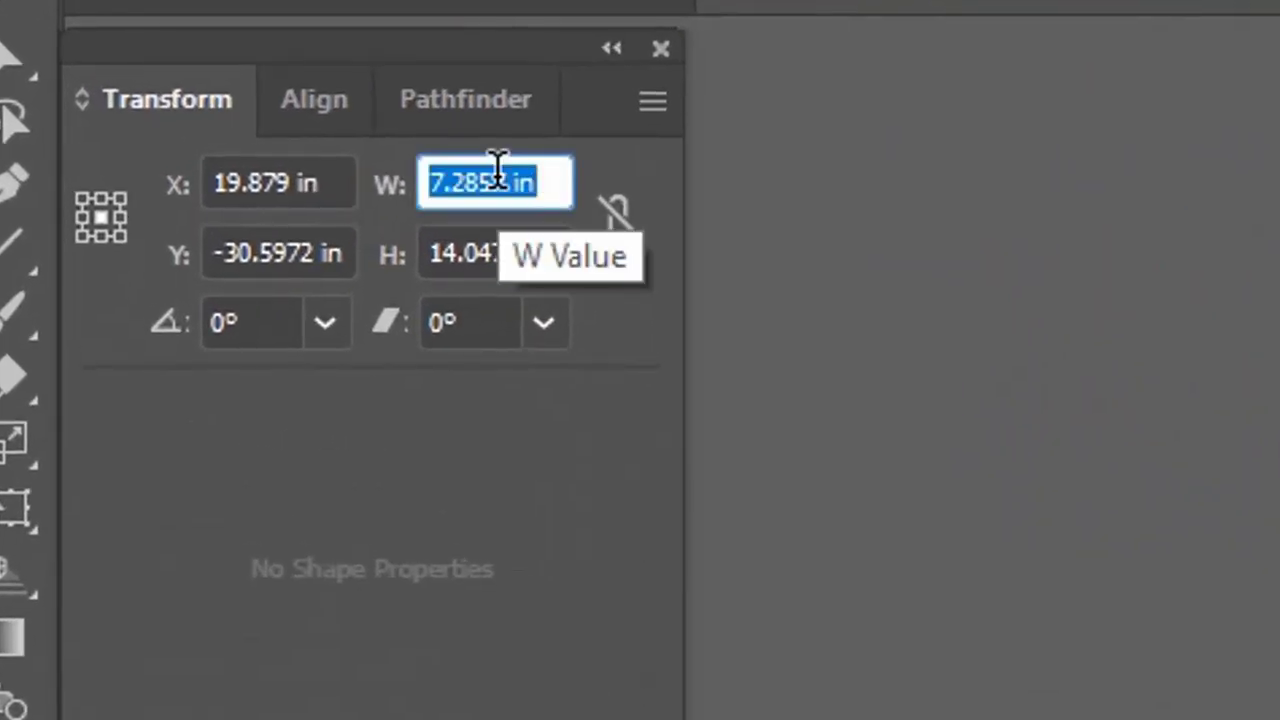
text(22)
key(Tab)
text(31)
key(Return)
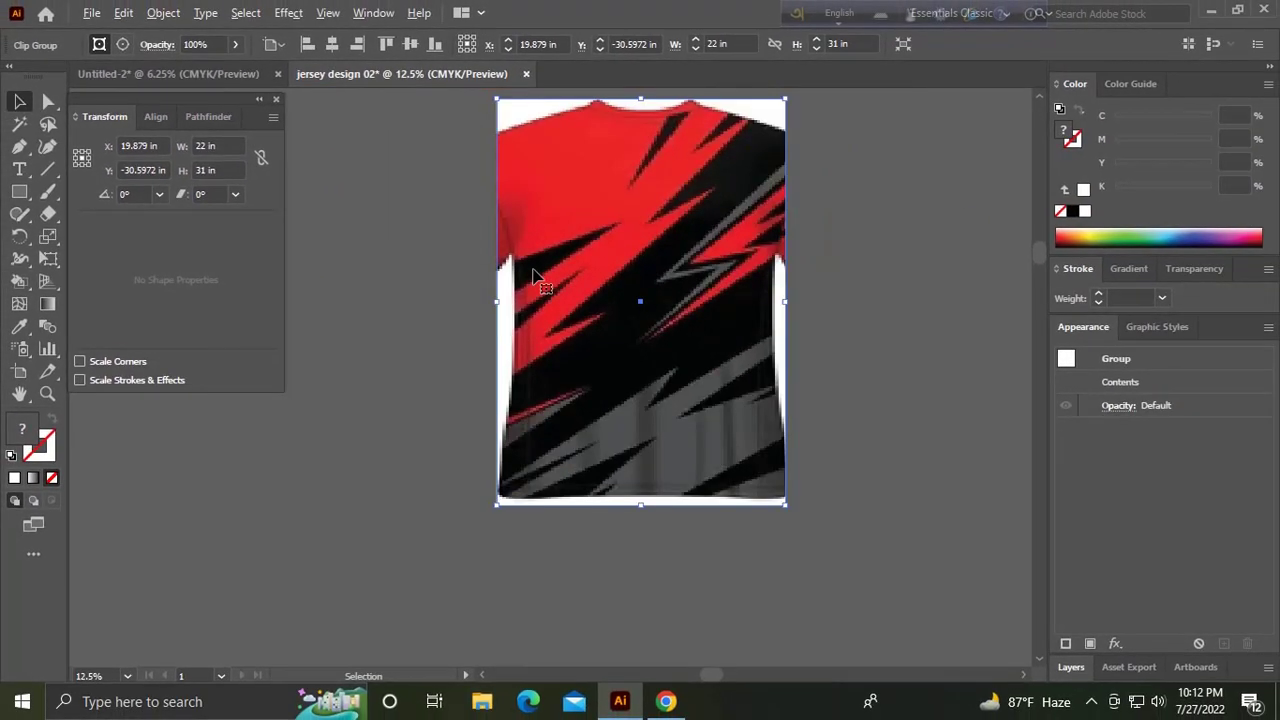
drag(533, 277, 588, 401)
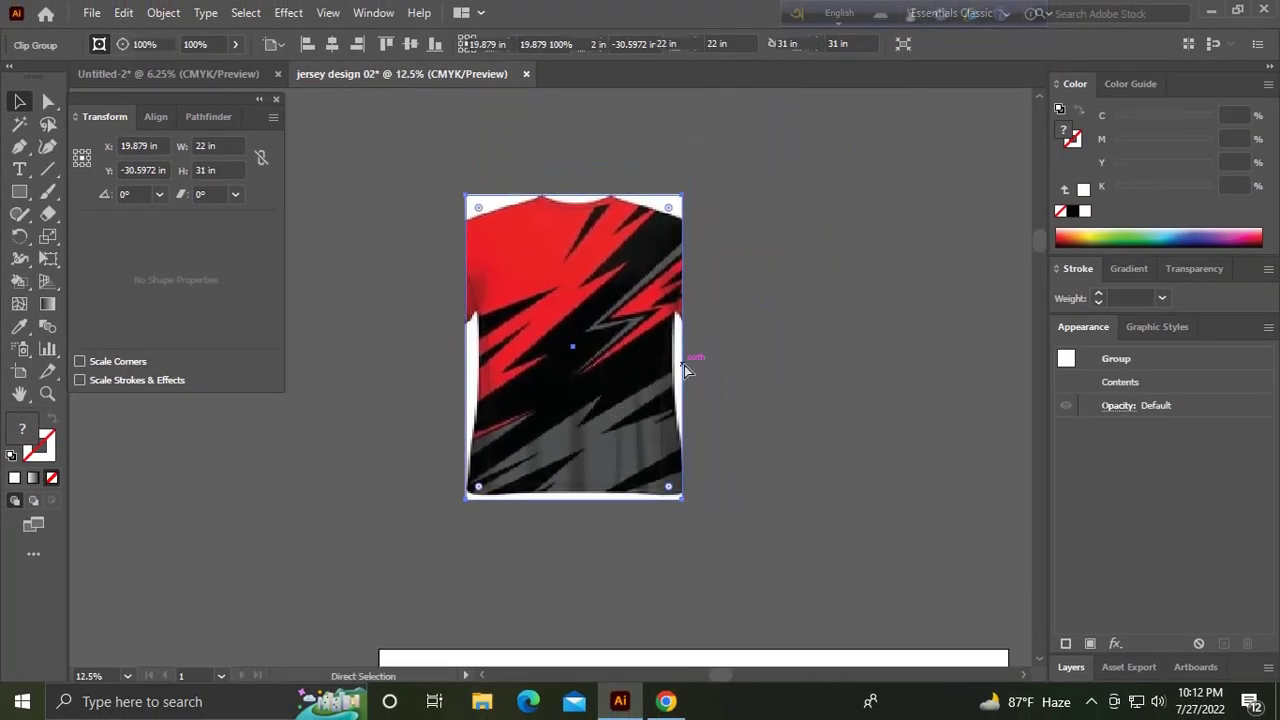
click(688, 365)
drag(710, 354, 675, 341)
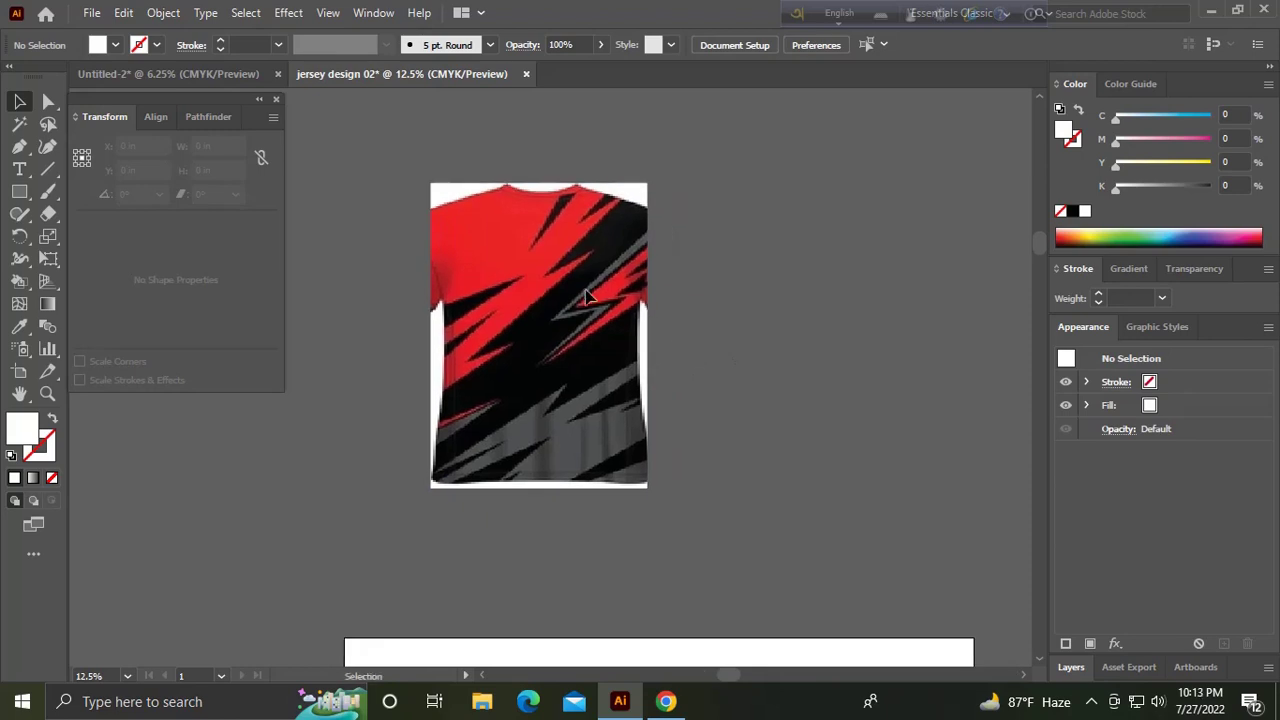
scroll(565, 305, up, 1)
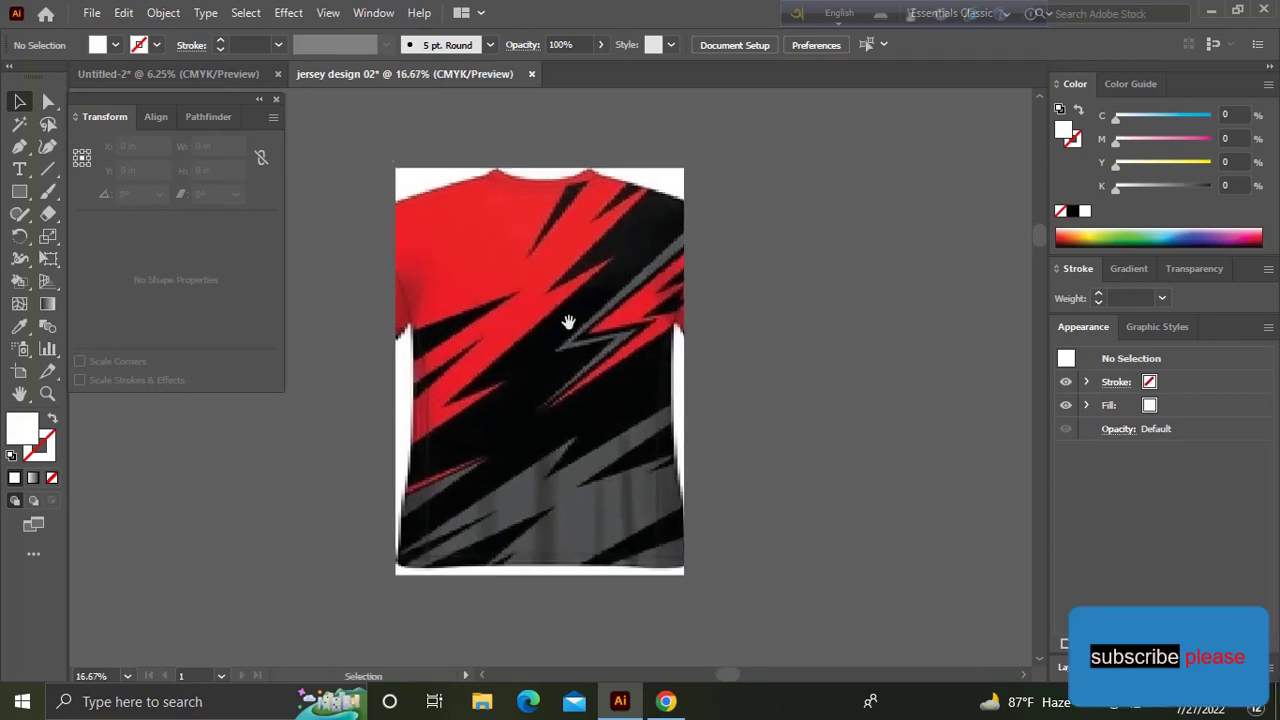
scroll(590, 360, up, 1)
drag(597, 372, 670, 397)
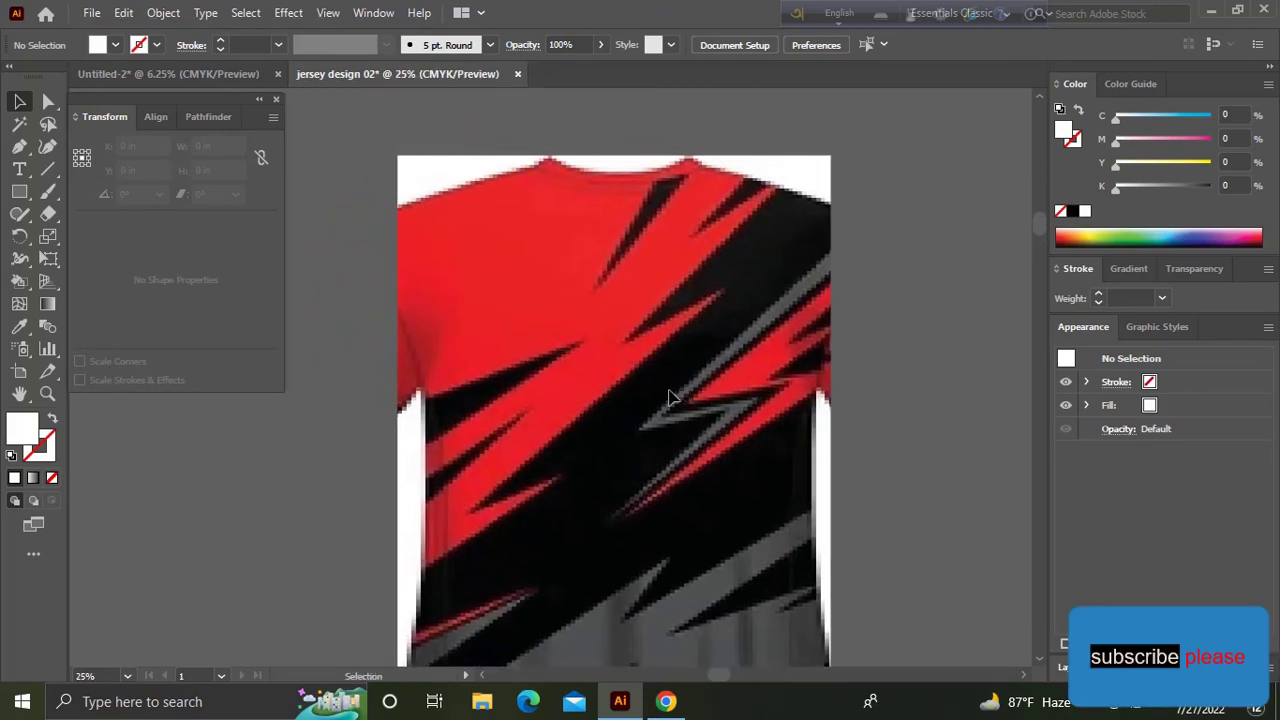
Trace the red lightning area's spikes and zigzag bolt down to its lowest point with the Pen tool.
key(p)
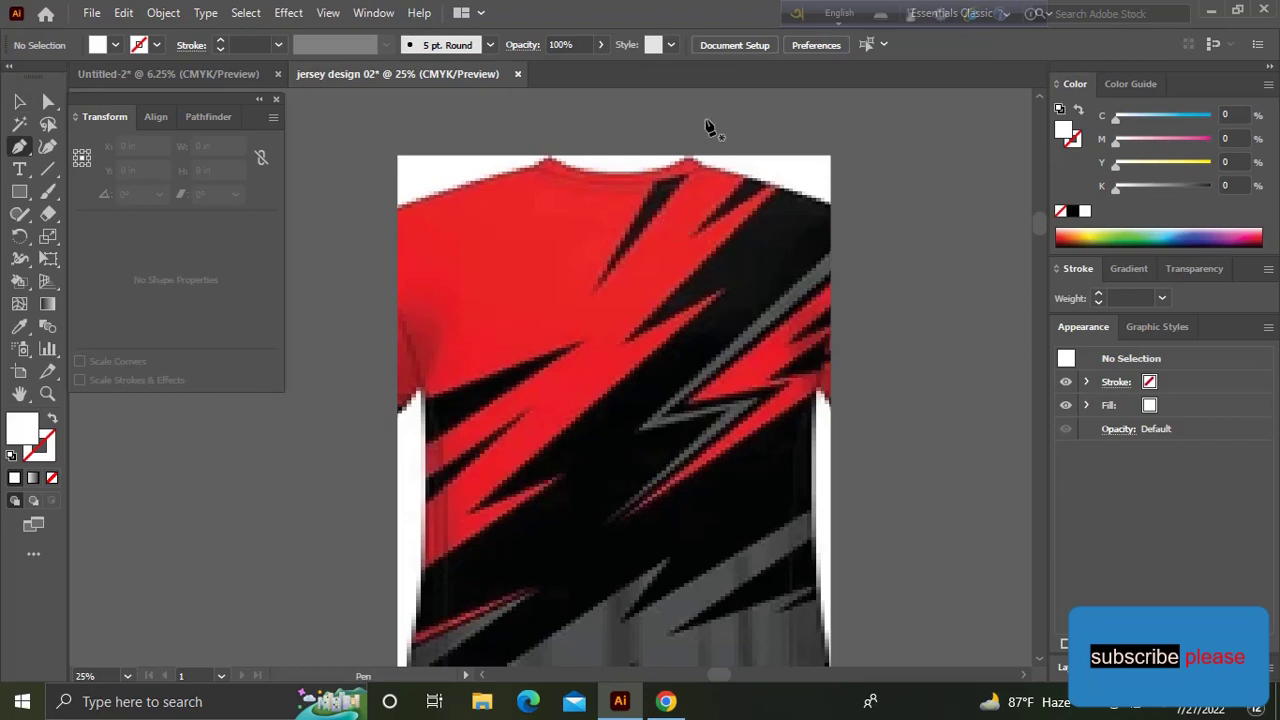
click(596, 297)
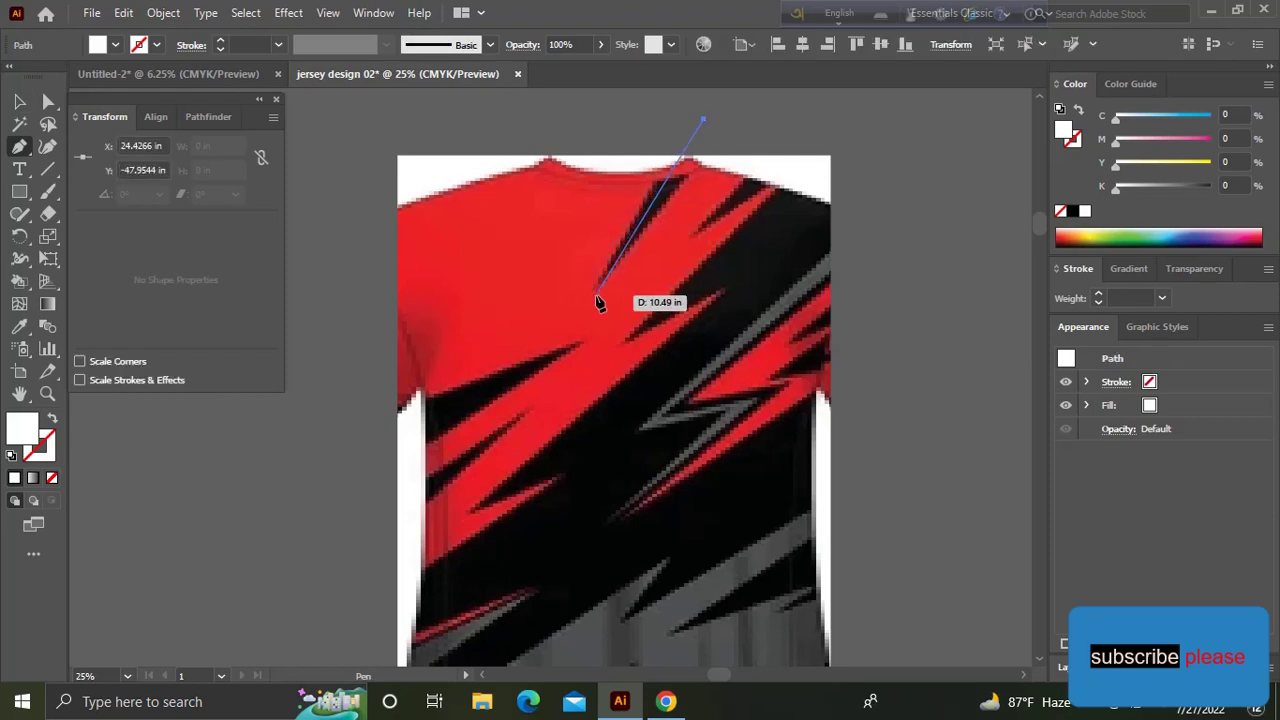
click(733, 136)
click(756, 140)
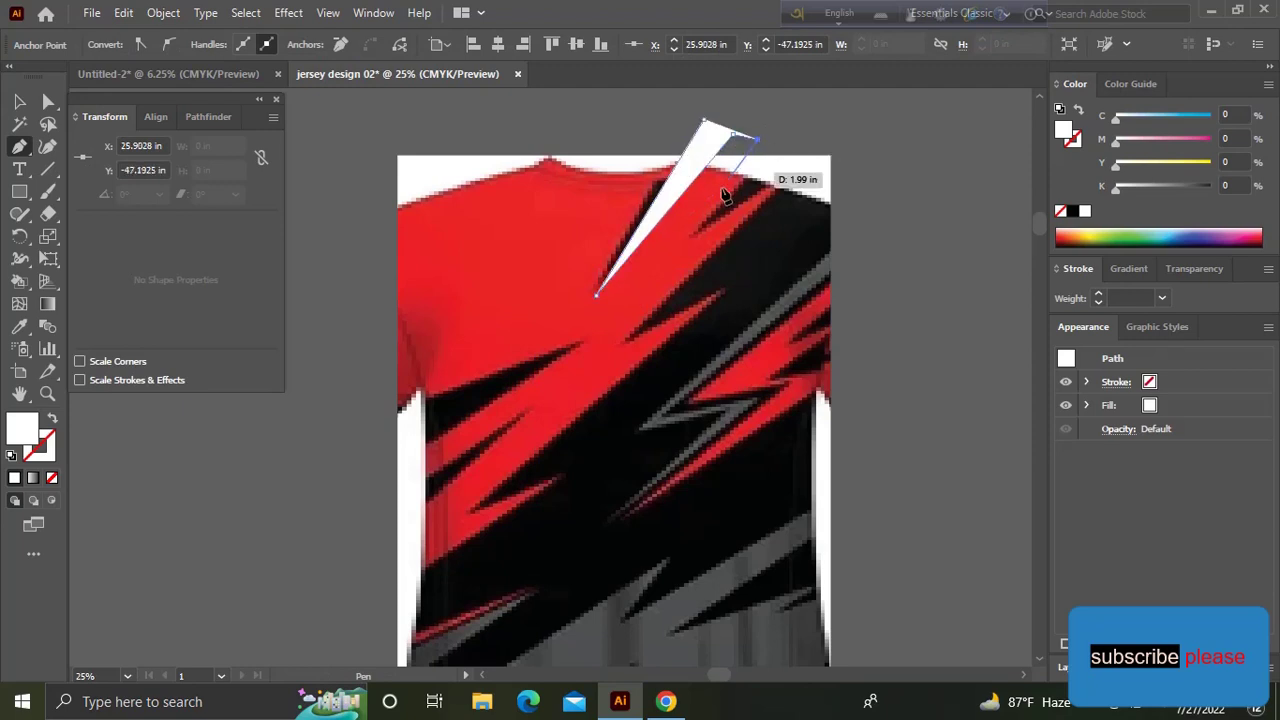
click(691, 236)
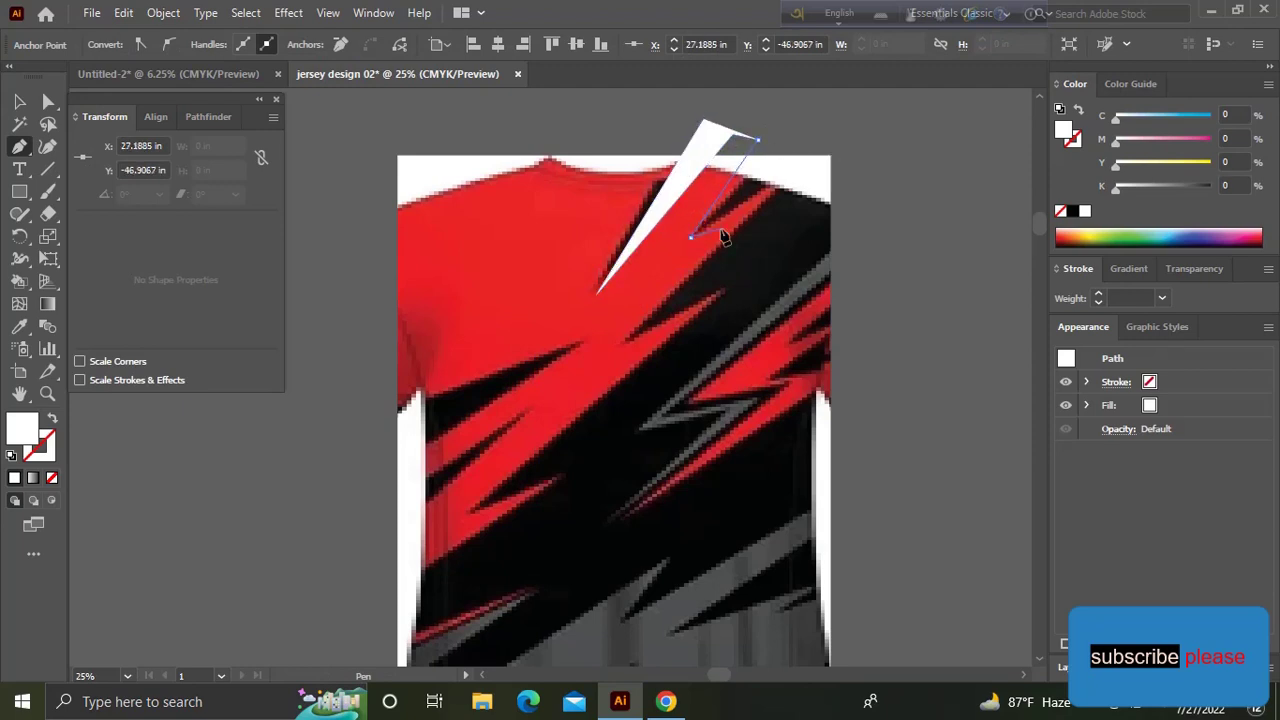
click(848, 121)
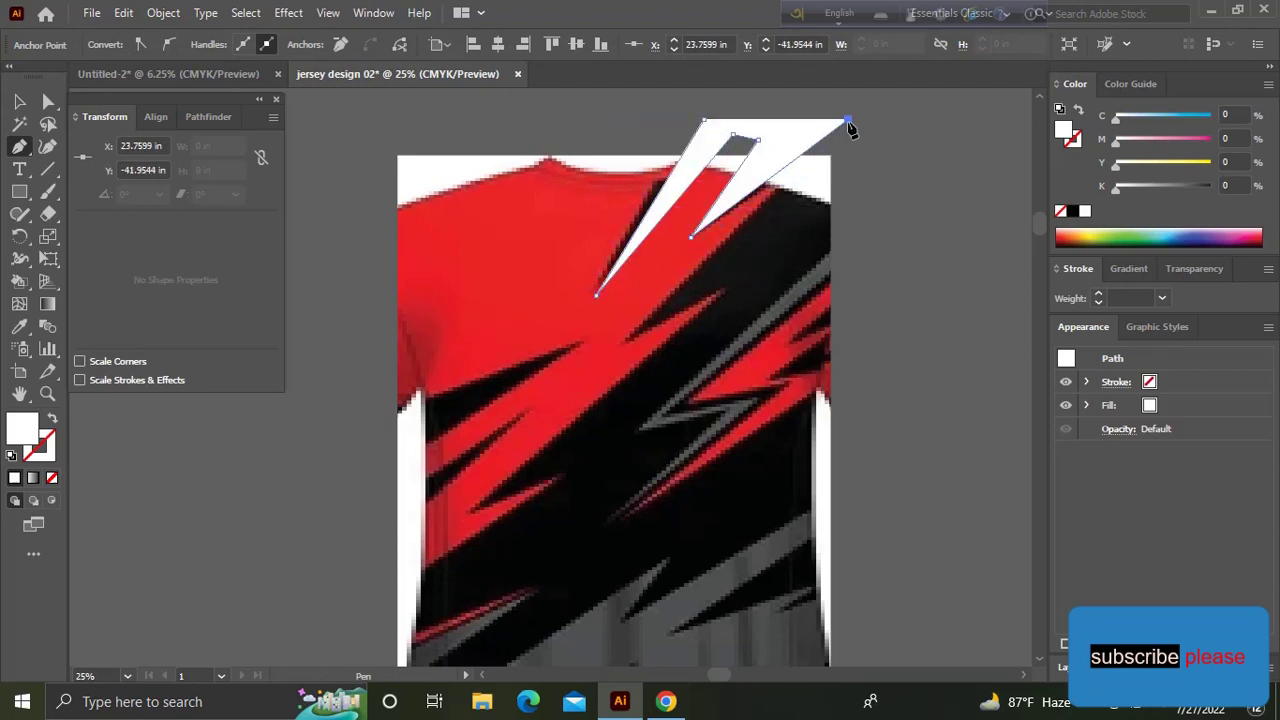
click(624, 340)
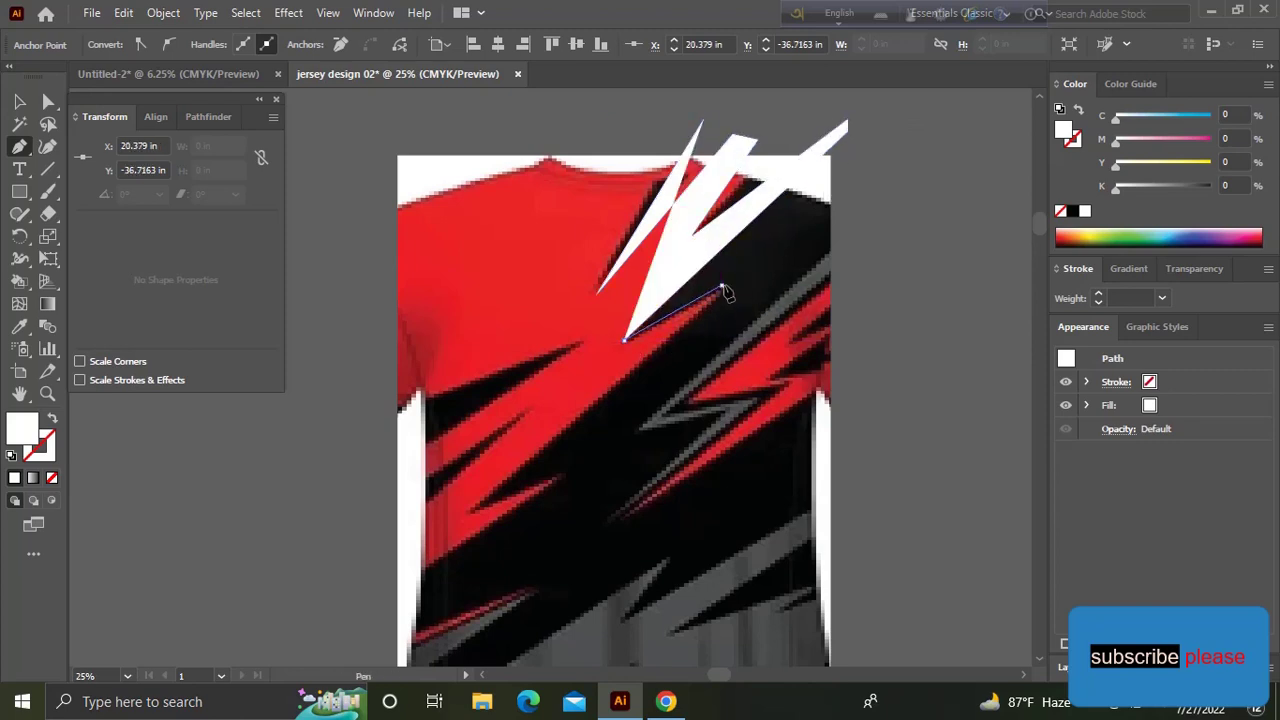
click(721, 288)
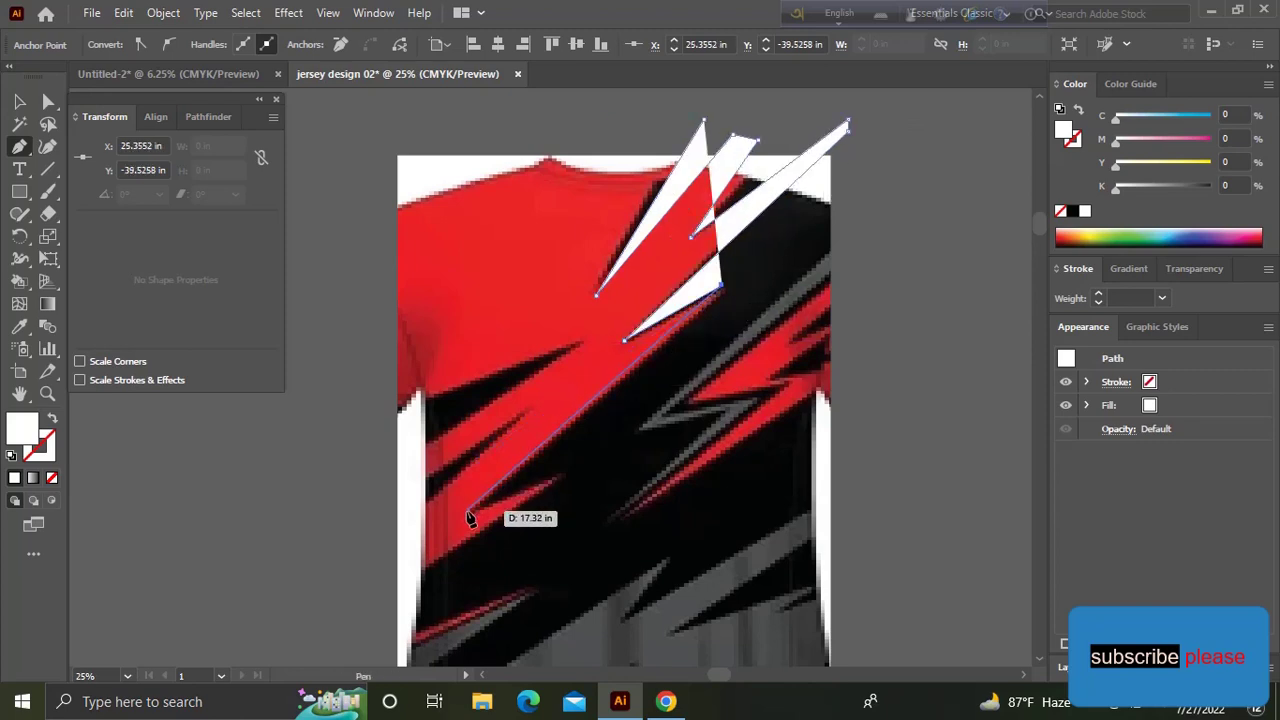
click(469, 513)
click(565, 467)
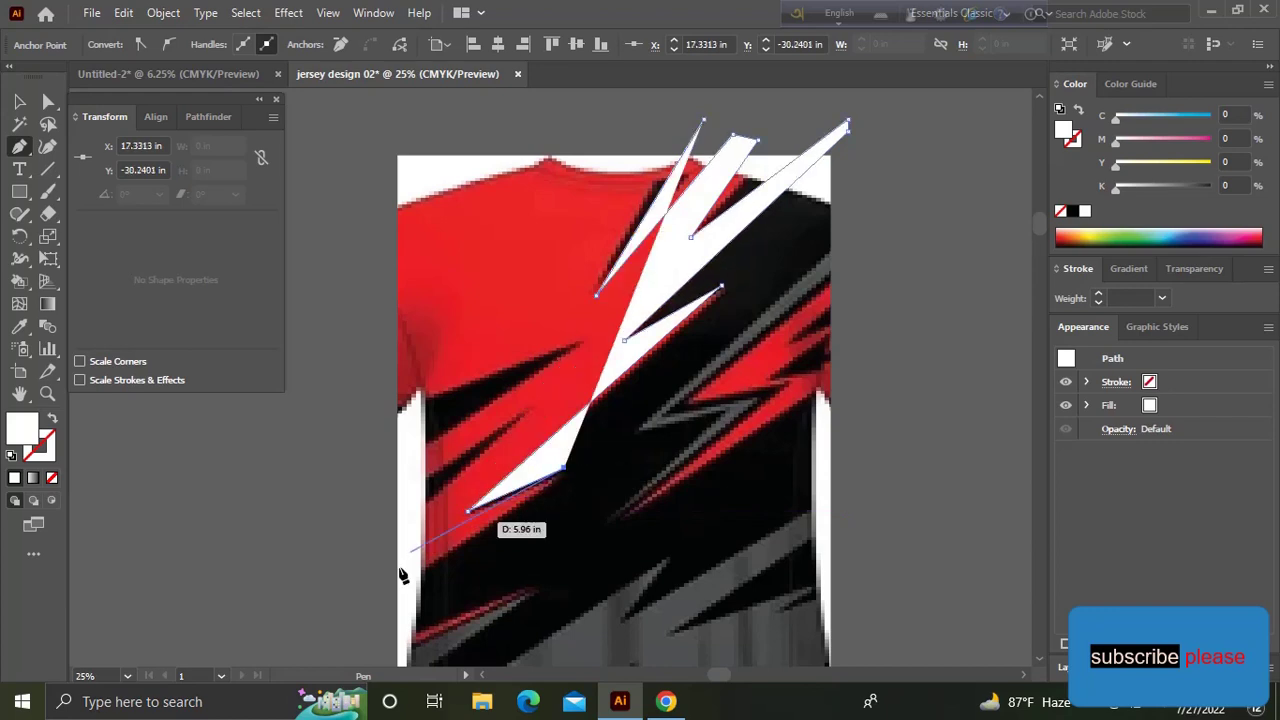
click(387, 598)
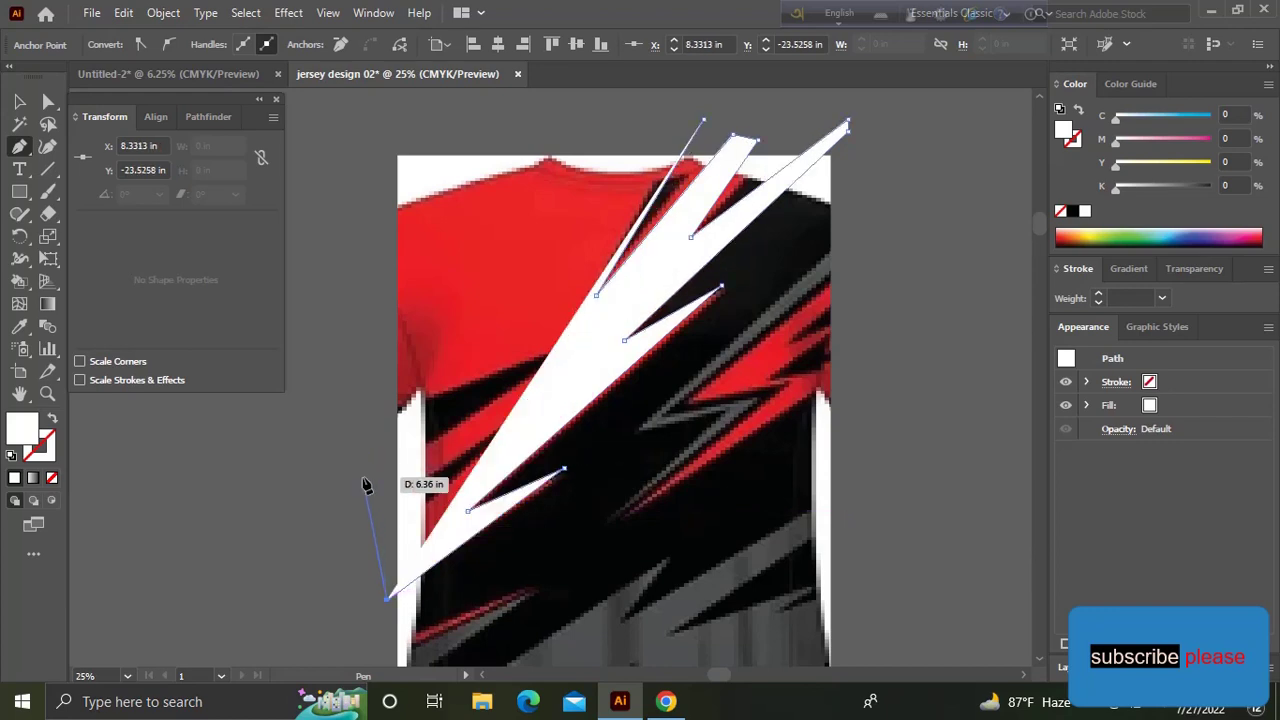
Remove the path's fill and continue the outline up the left side and across the jersey top.
key(slash)
click(383, 521)
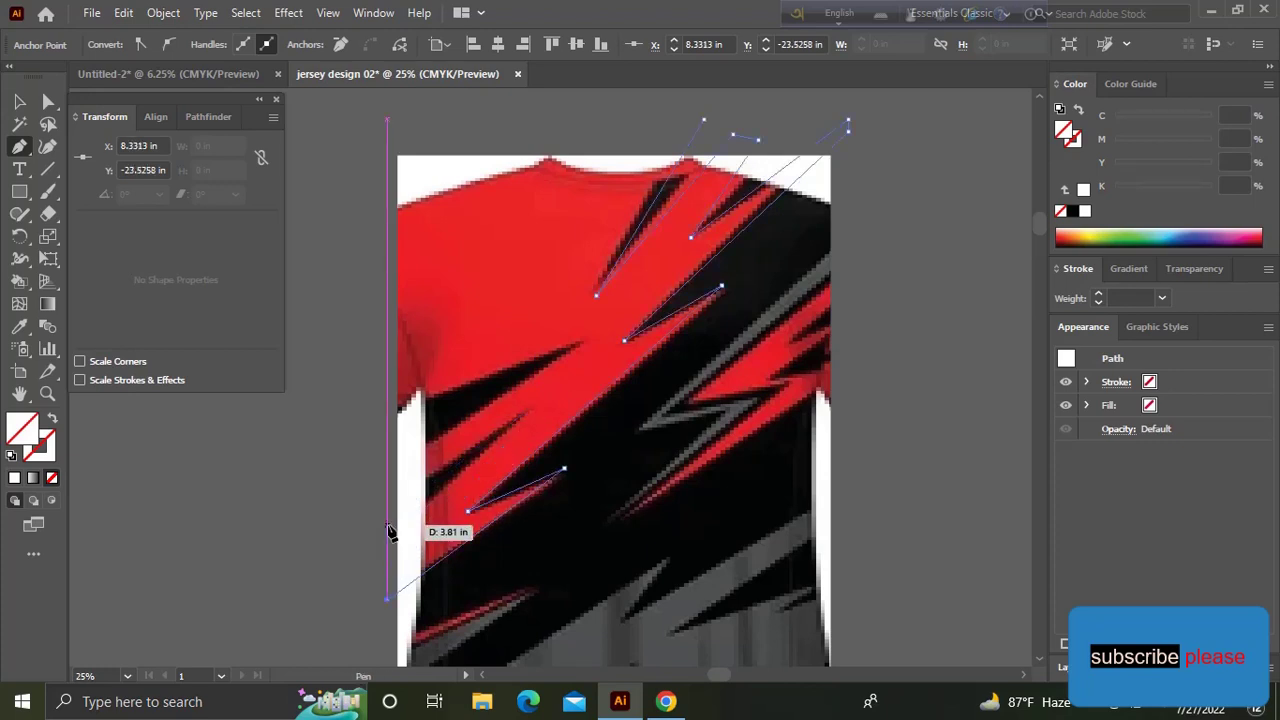
click(533, 406)
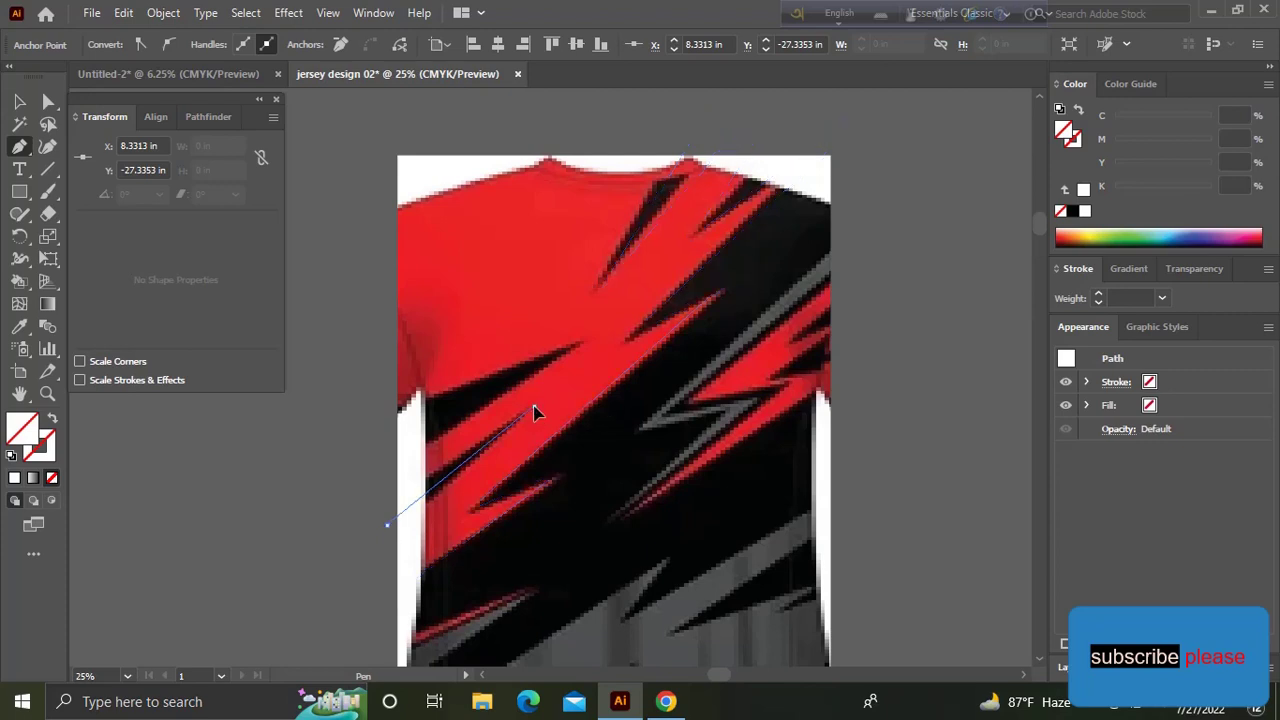
click(382, 497)
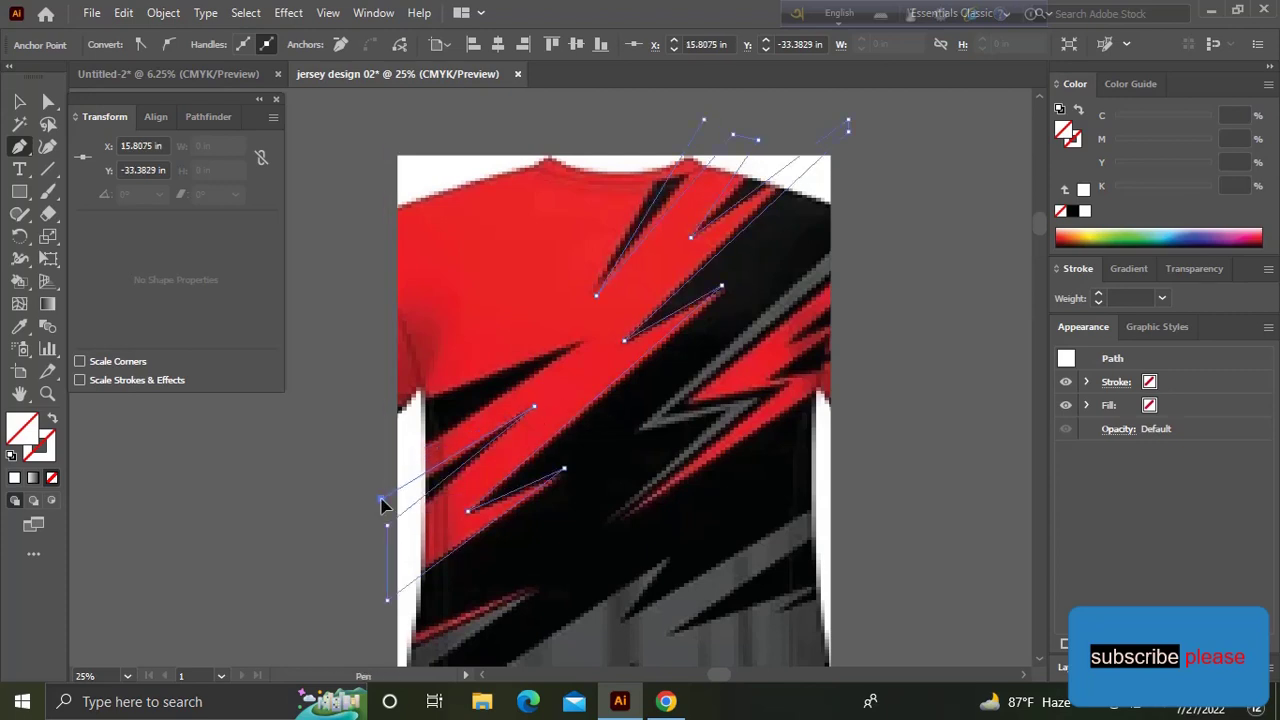
click(589, 341)
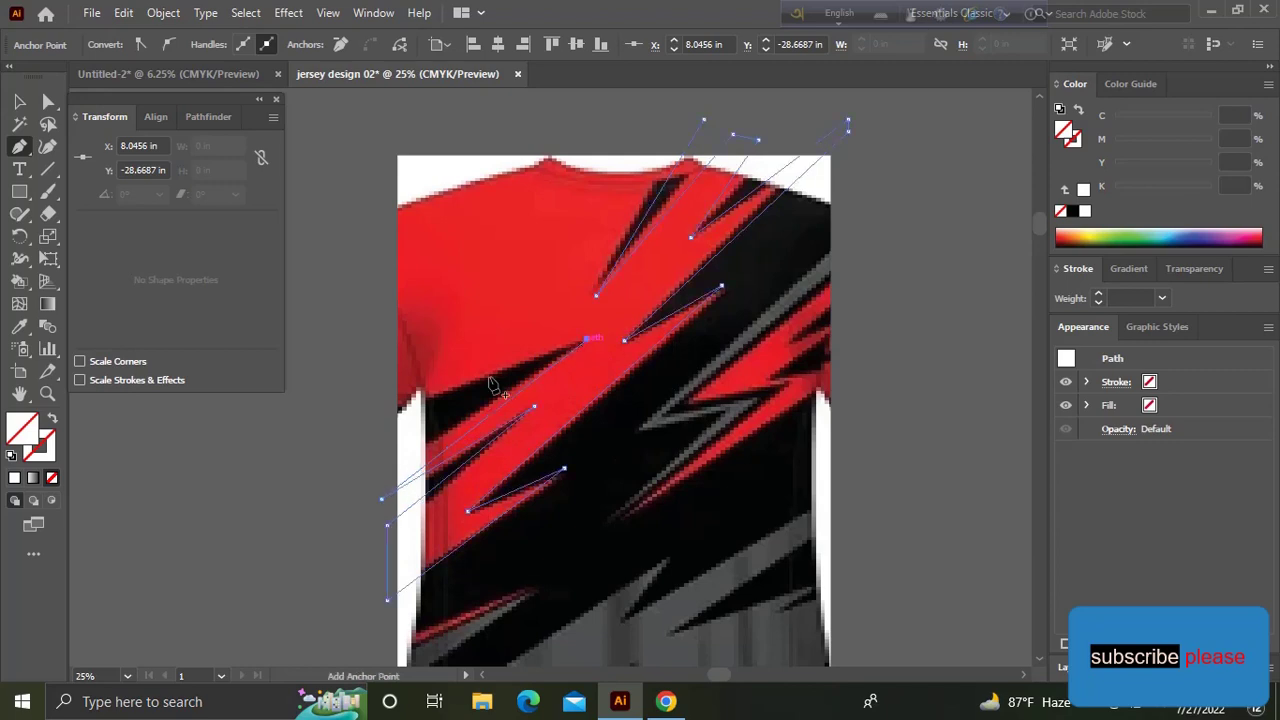
click(347, 422)
click(367, 132)
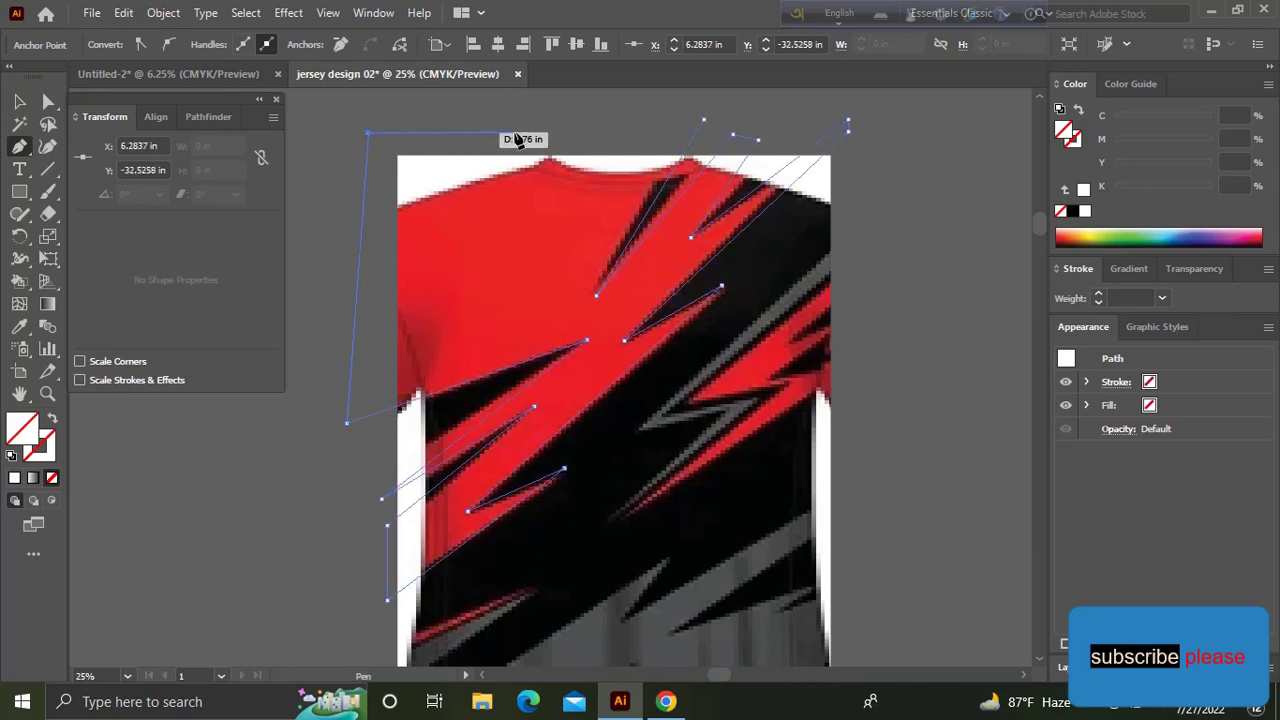
click(704, 121)
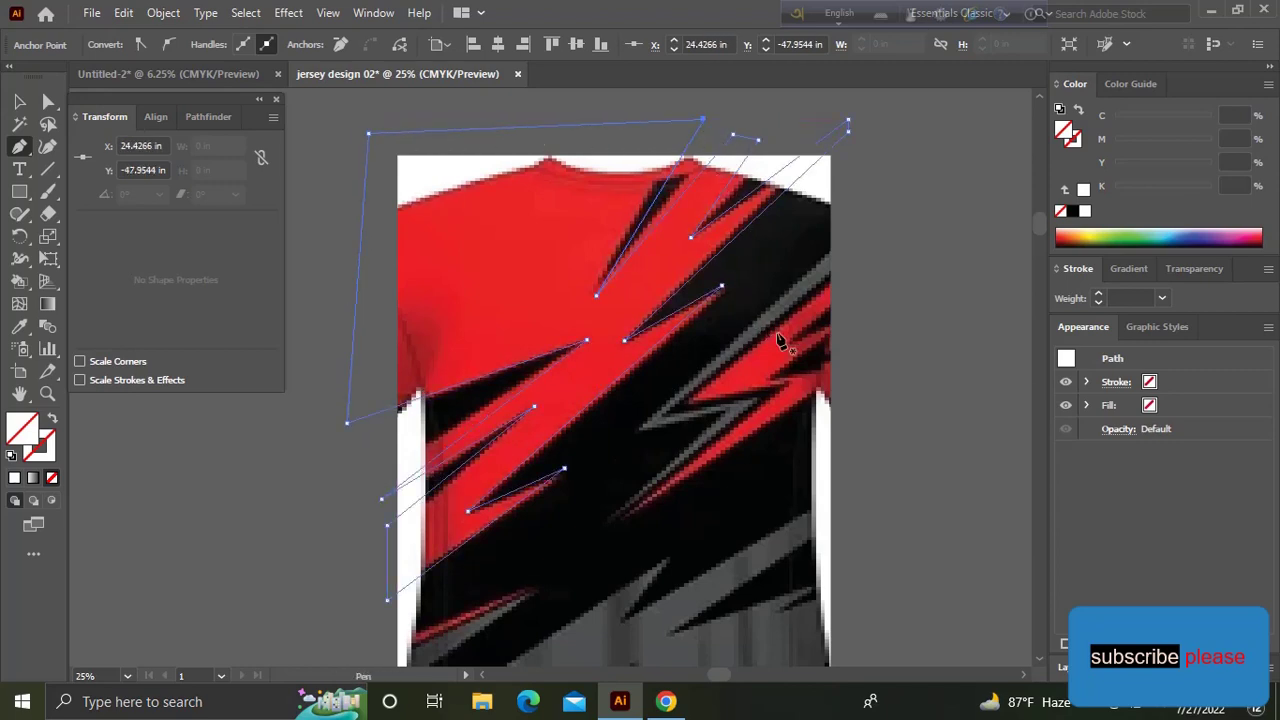
mouse_move(780, 341)
mouse_down()
mouse_move(731, 363)
mouse_move(711, 354)
mouse_up()
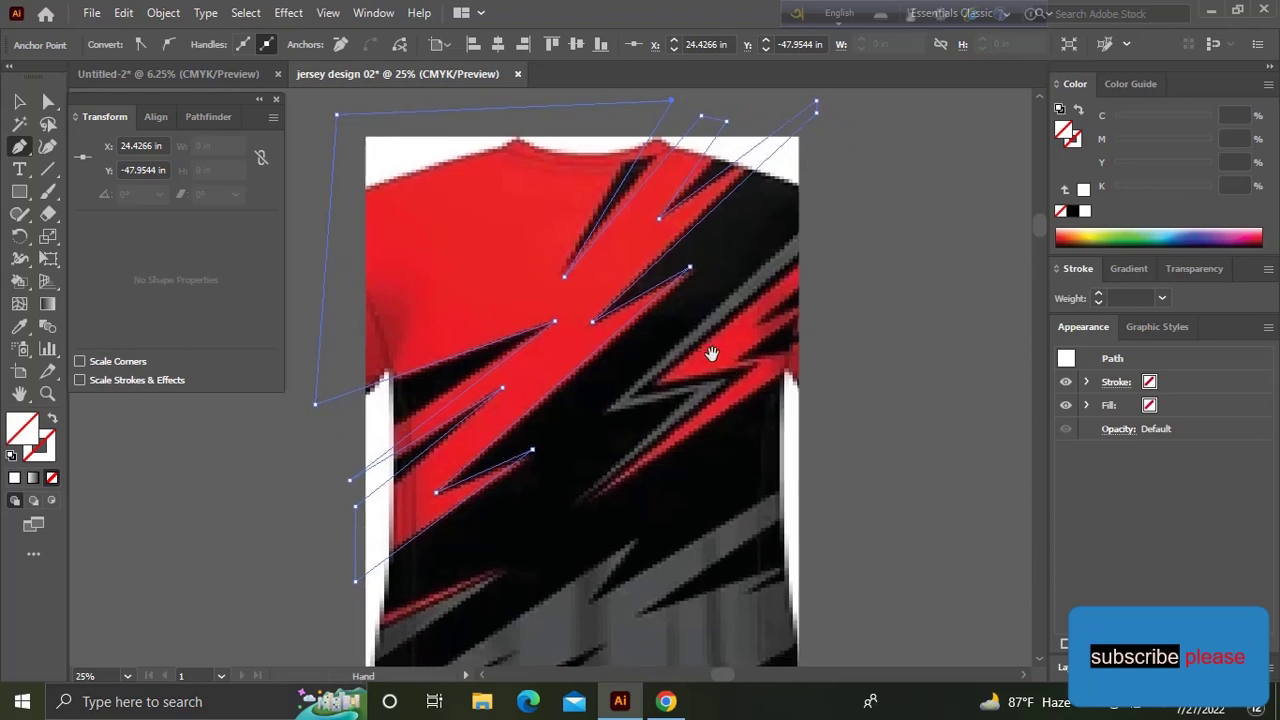
click(607, 410)
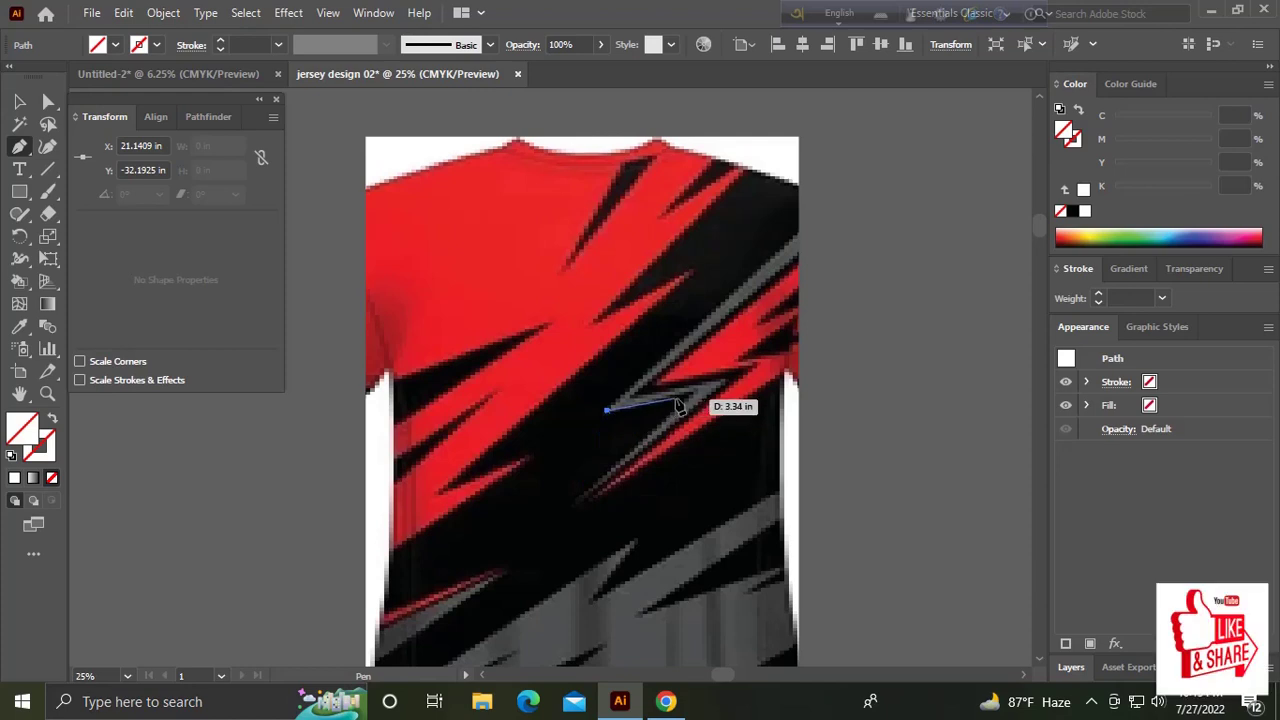
Outline the grey lightning bolt on the right side as a closed shape.
click(692, 395)
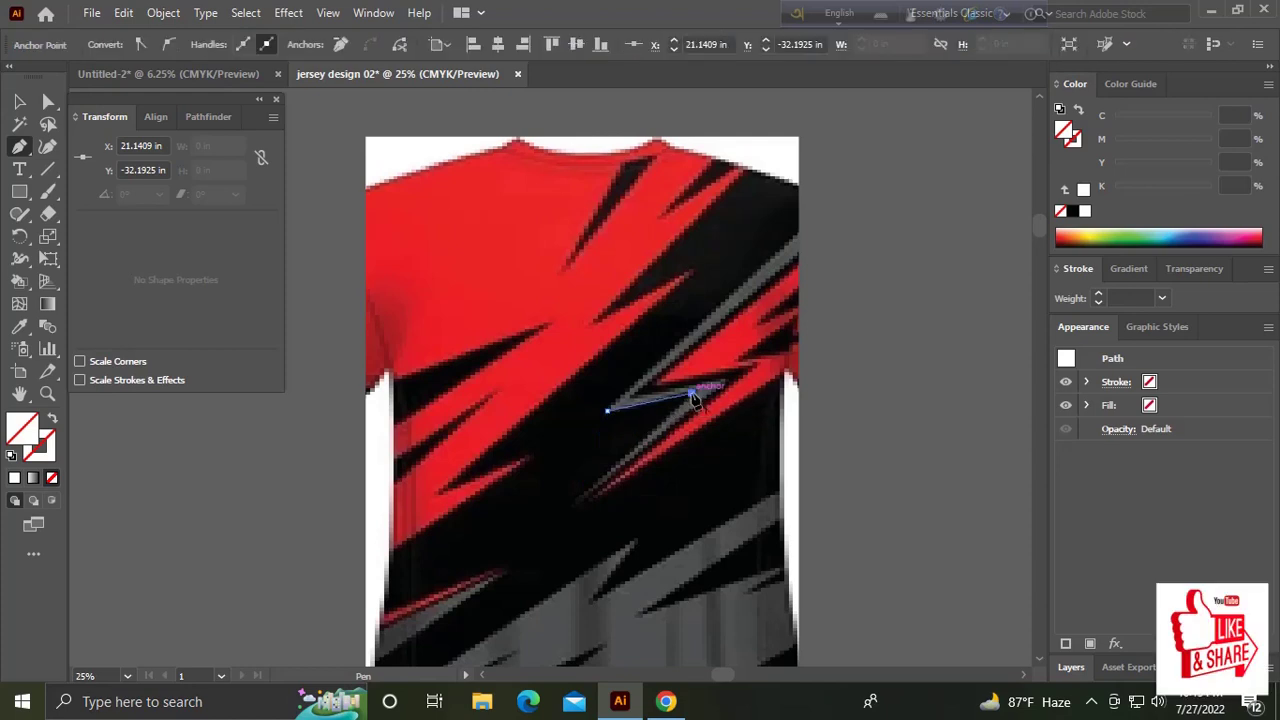
click(575, 502)
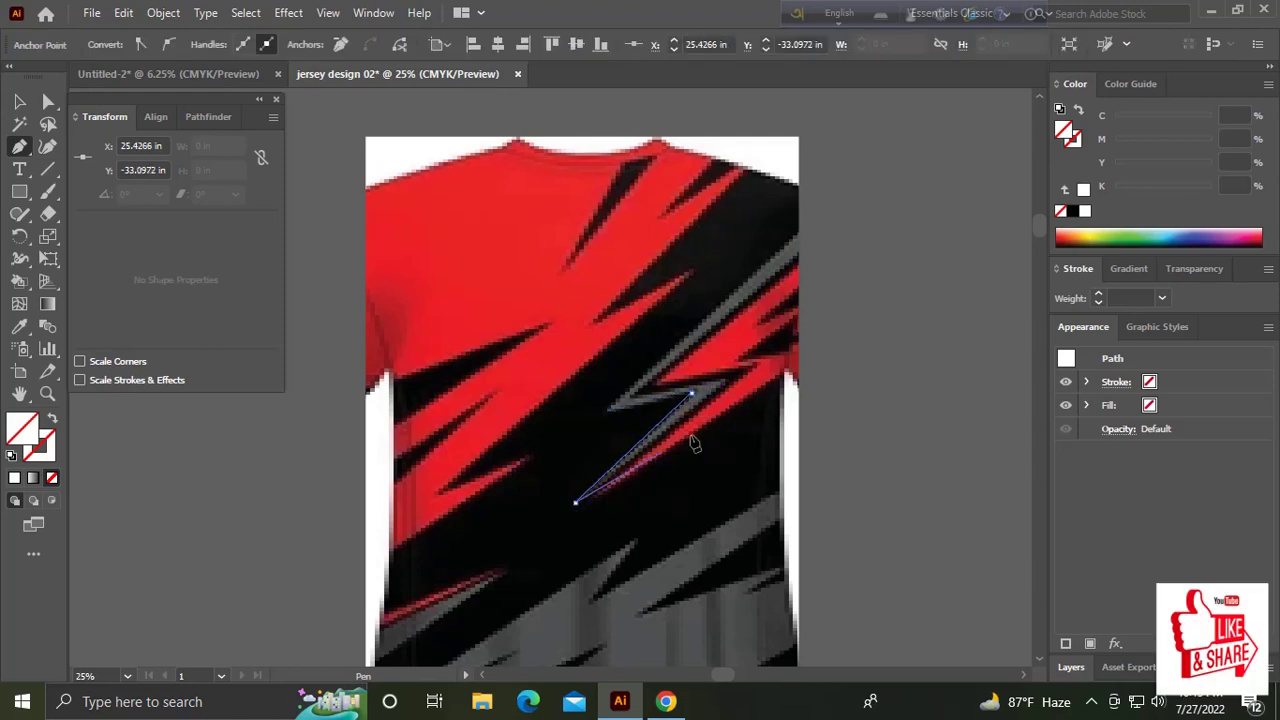
click(727, 381)
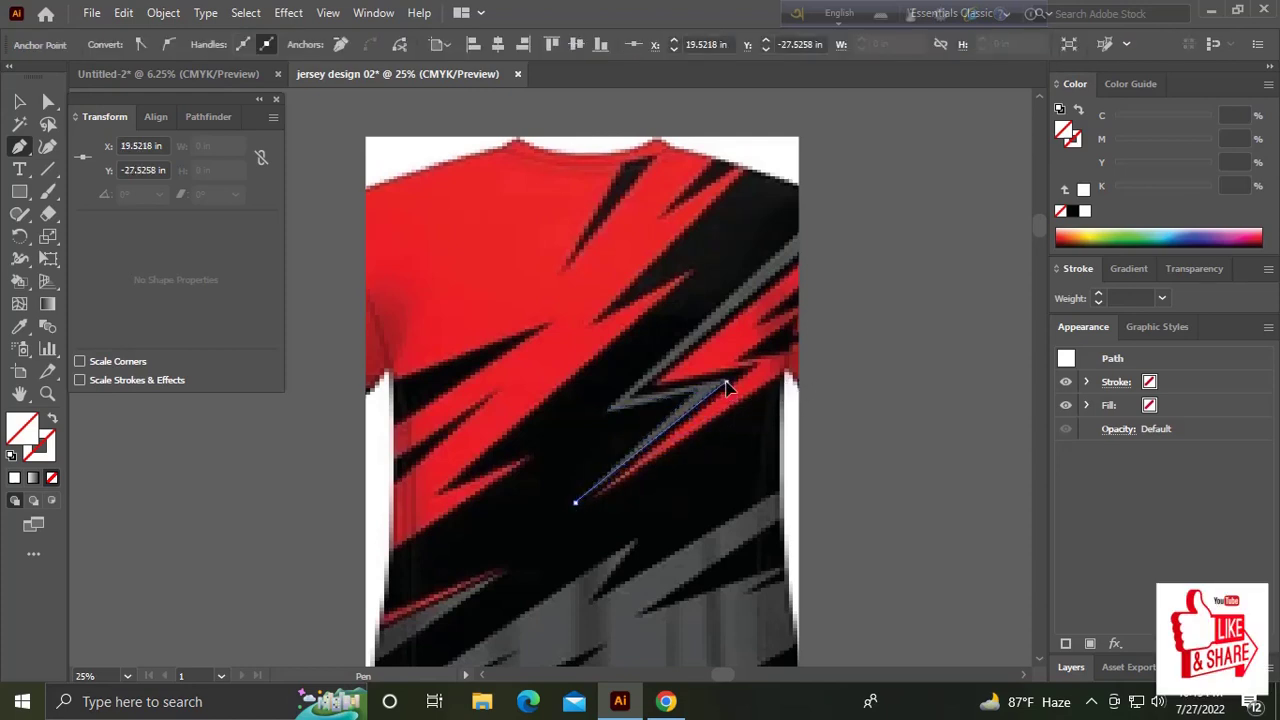
click(633, 396)
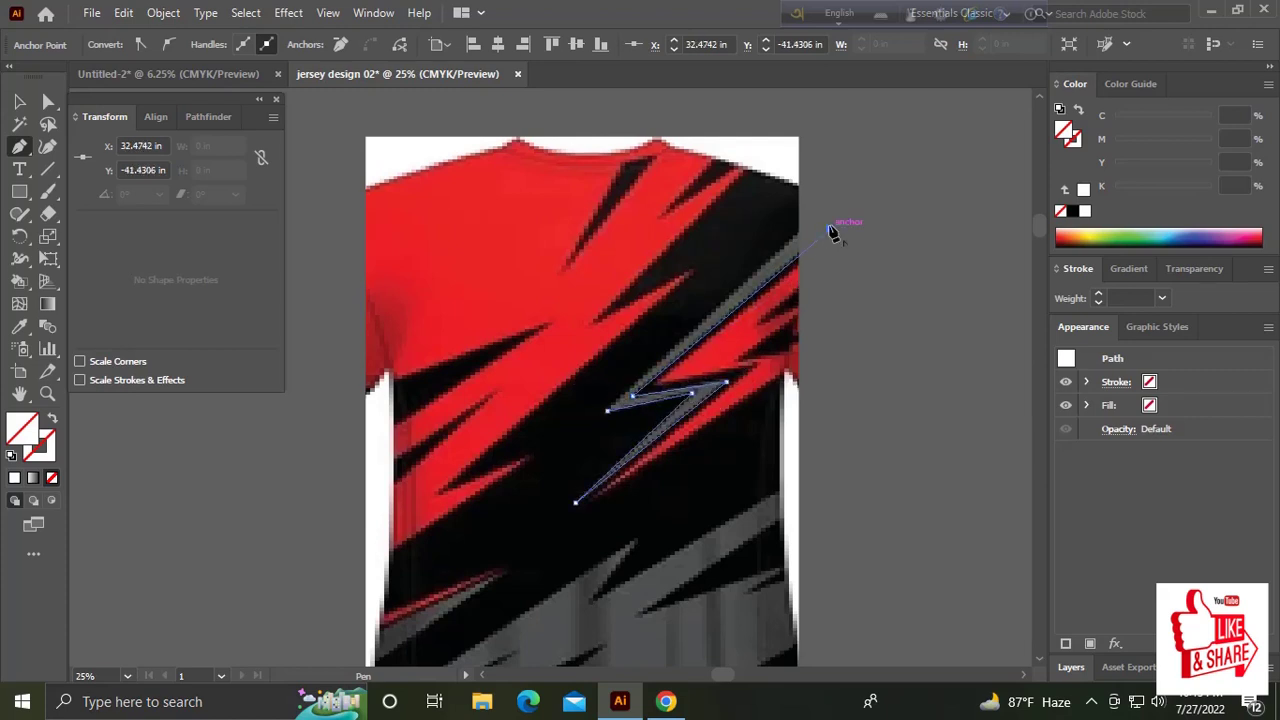
click(816, 219)
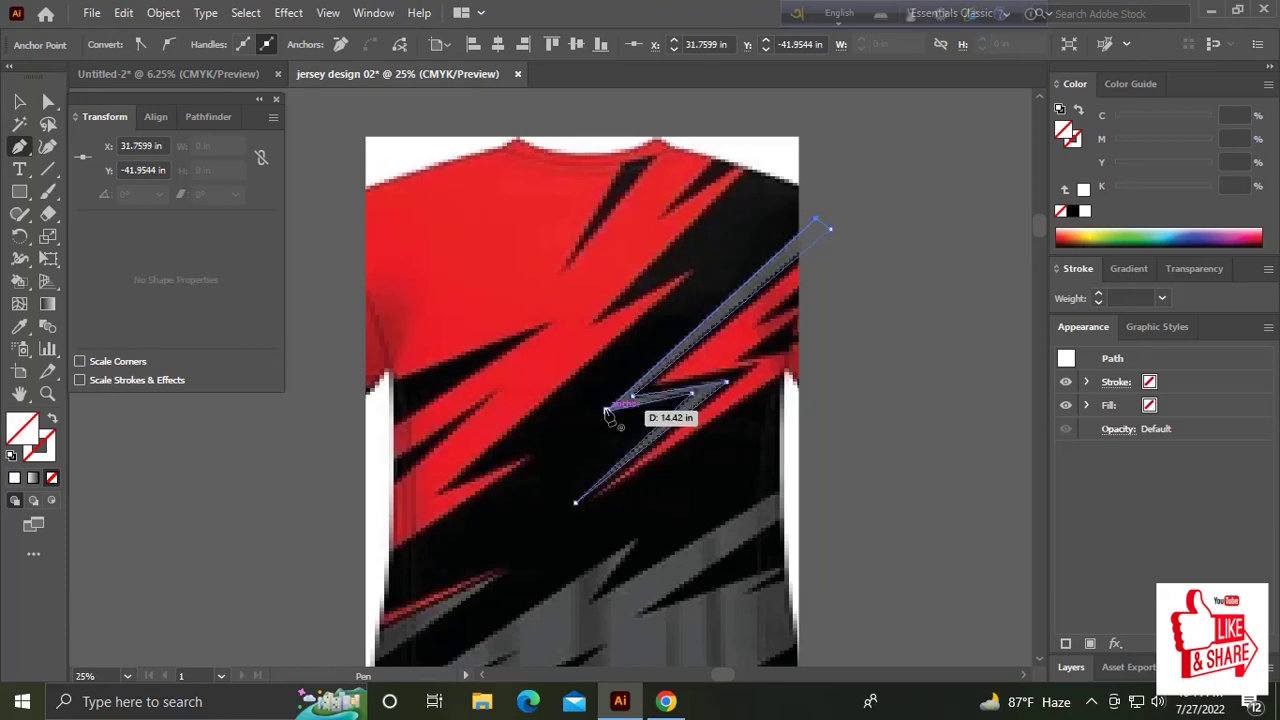
click(609, 411)
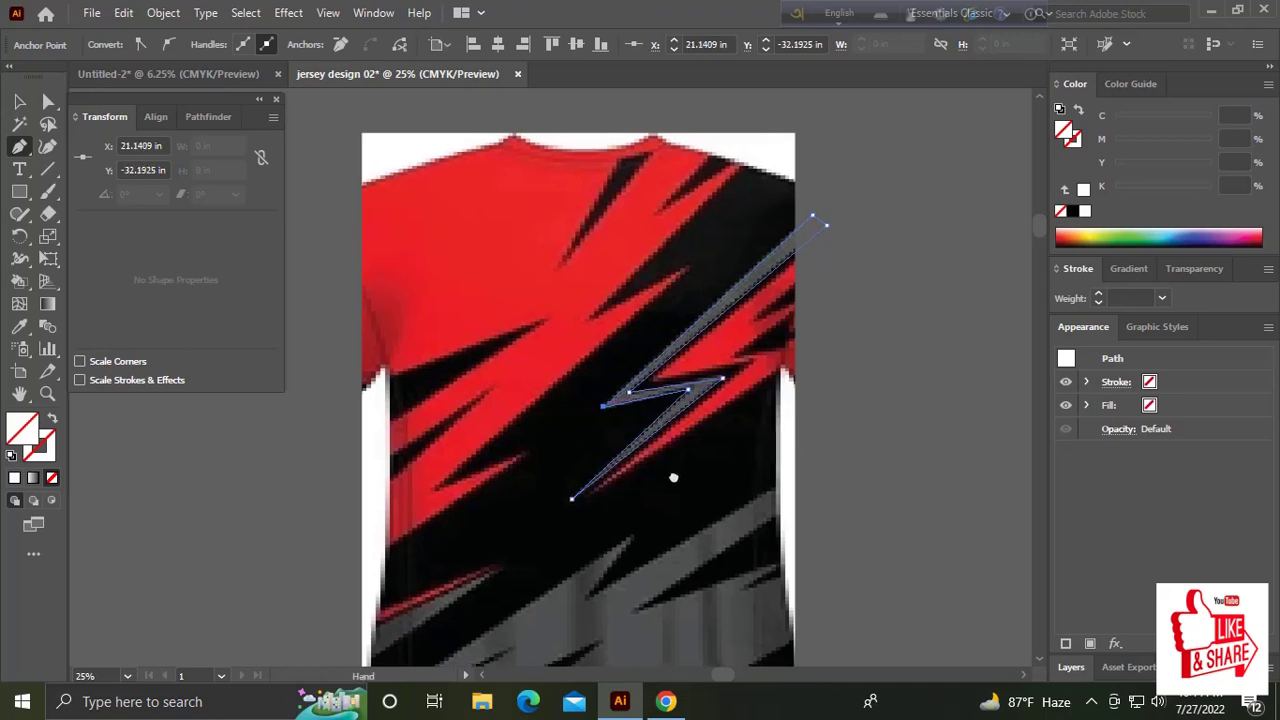
Trace and close the red spike beside the bolt, with one curved anchor near the edge.
drag(769, 364, 734, 345)
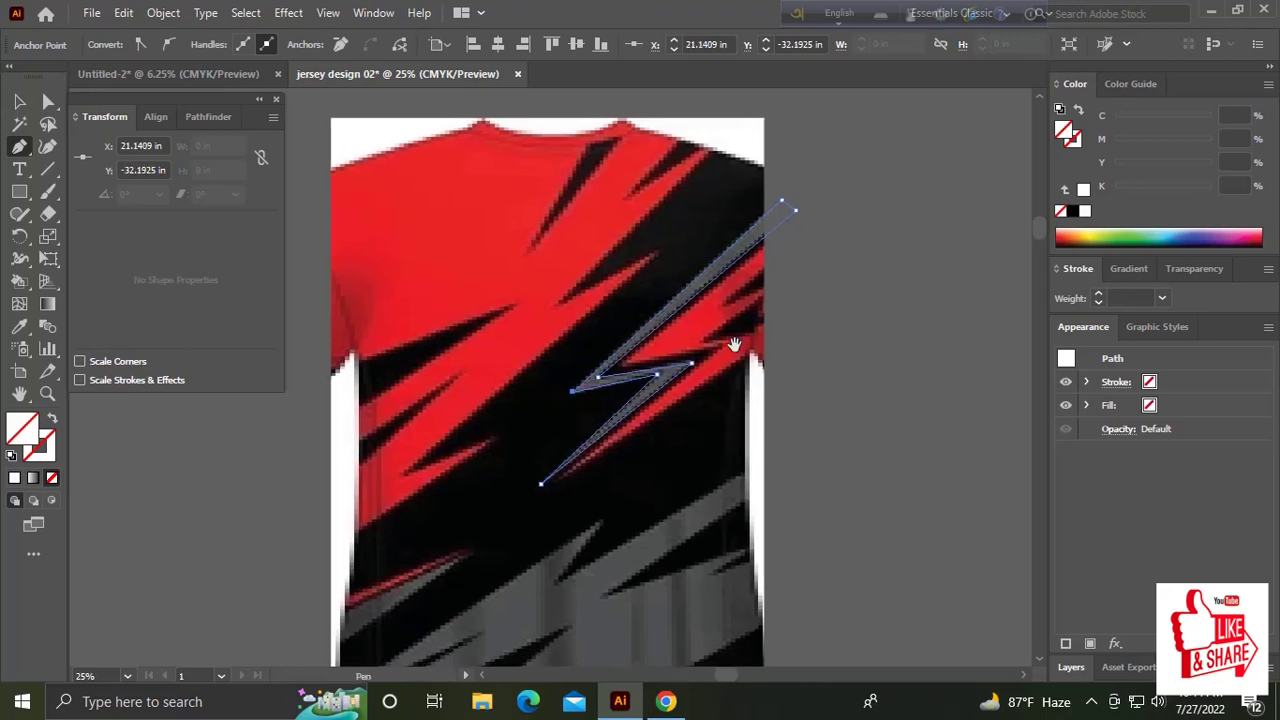
click(780, 236)
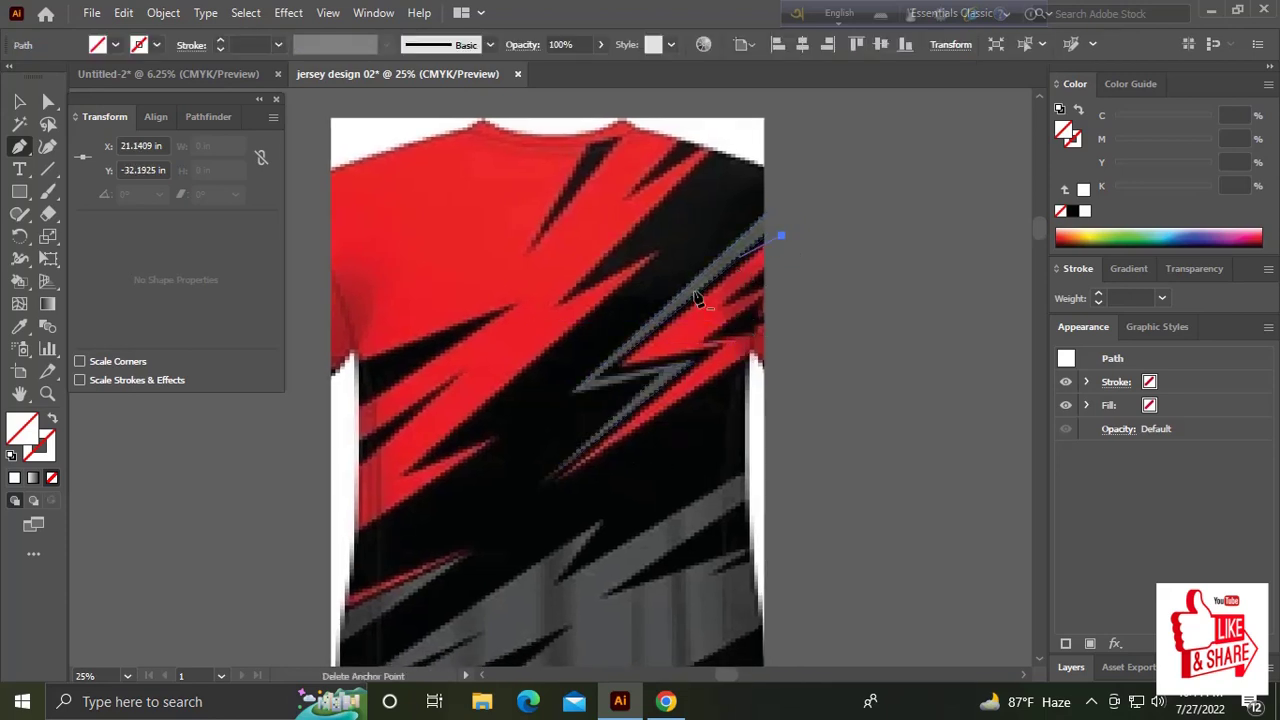
click(618, 366)
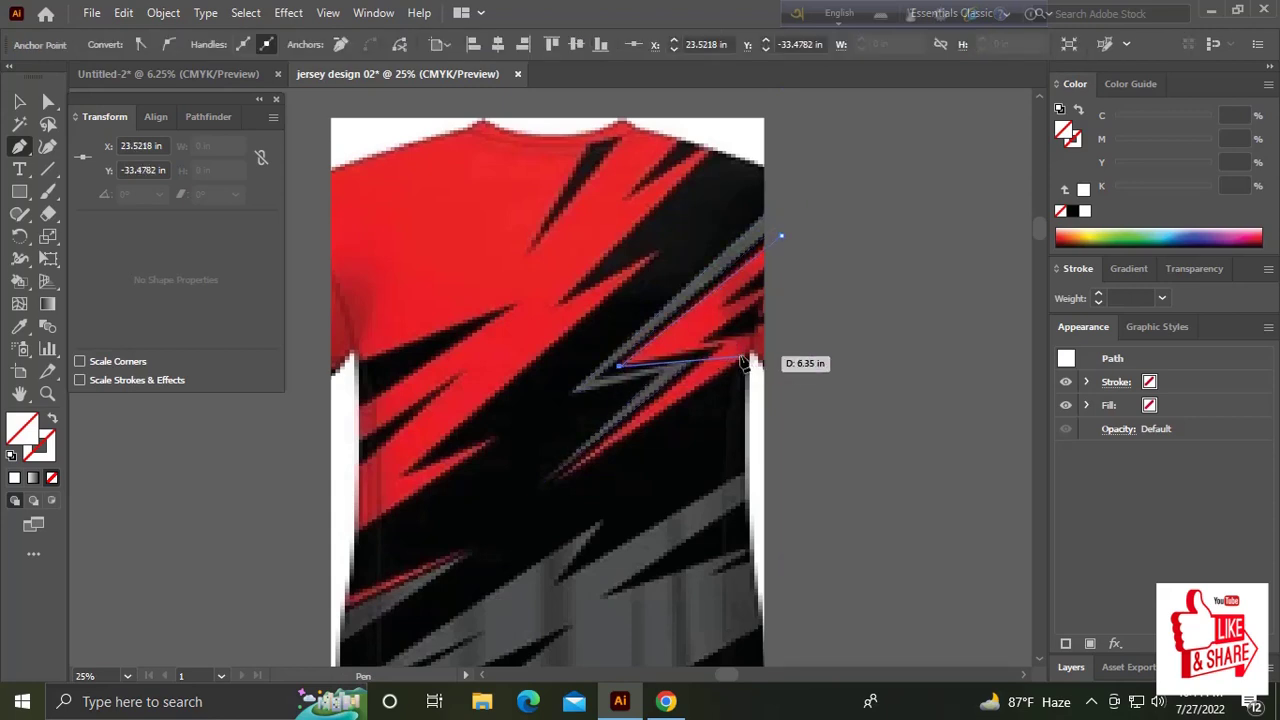
click(718, 351)
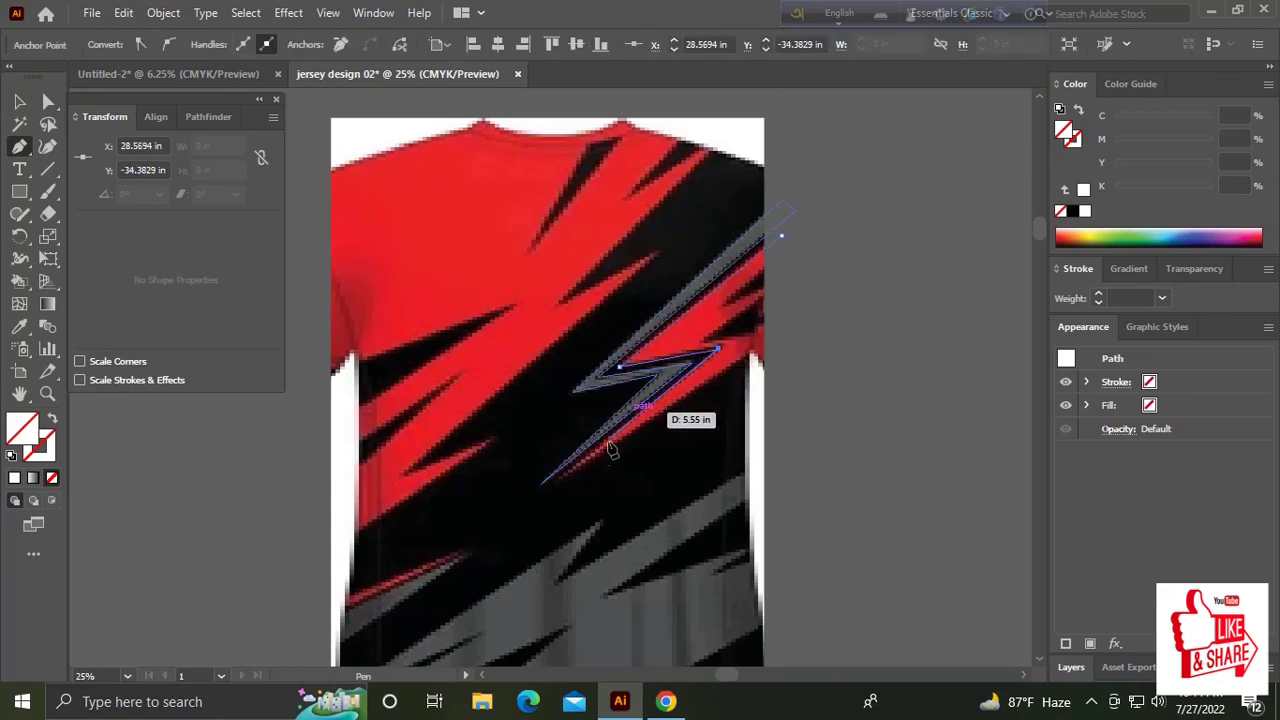
click(553, 483)
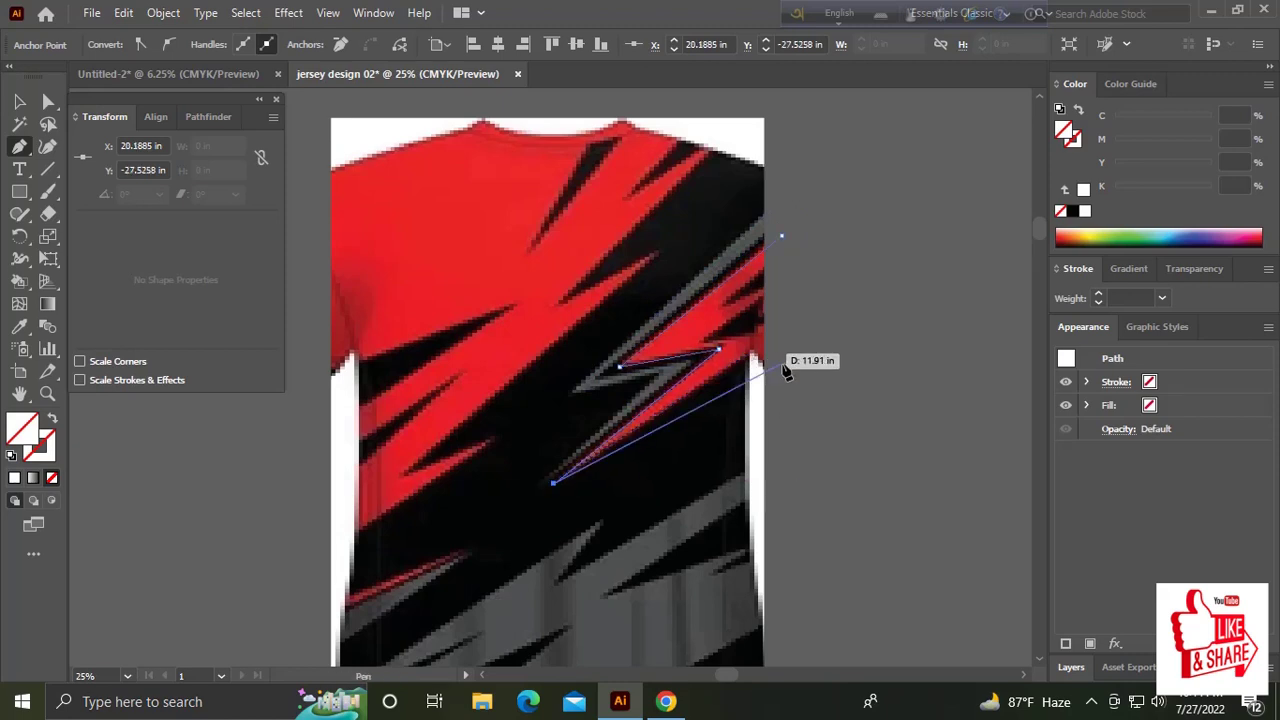
click(752, 351)
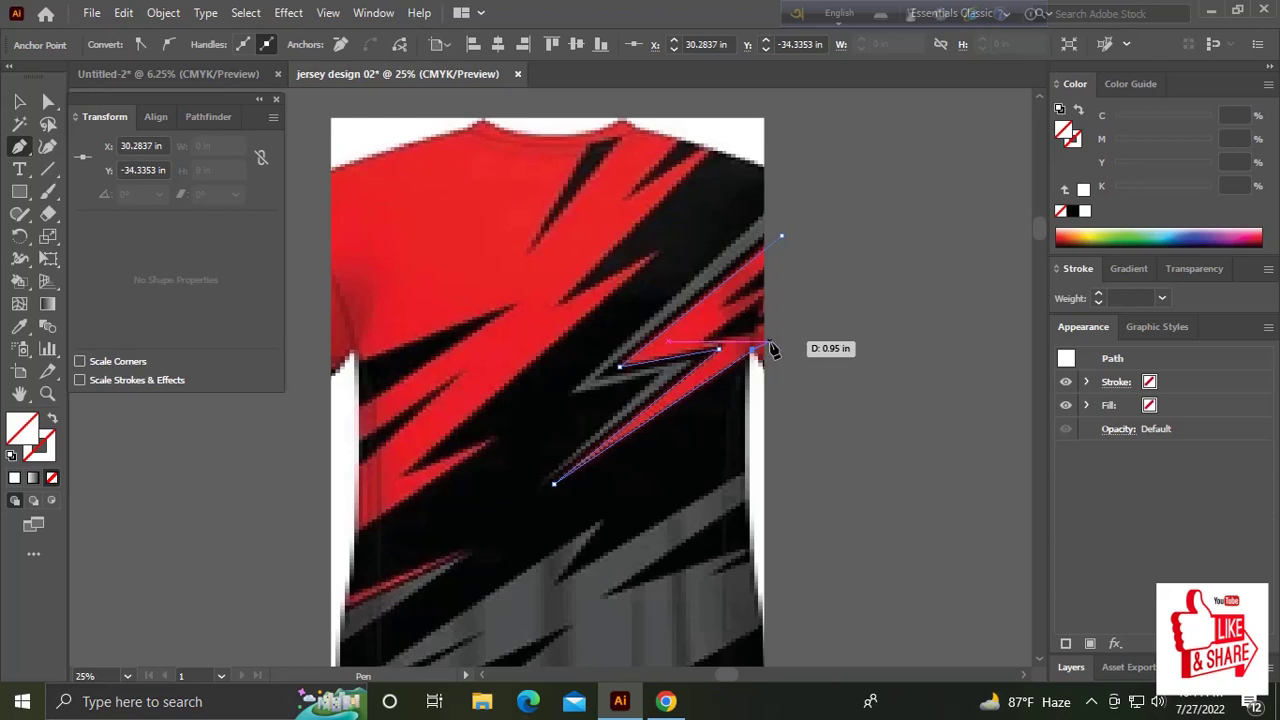
drag(776, 332, 727, 327)
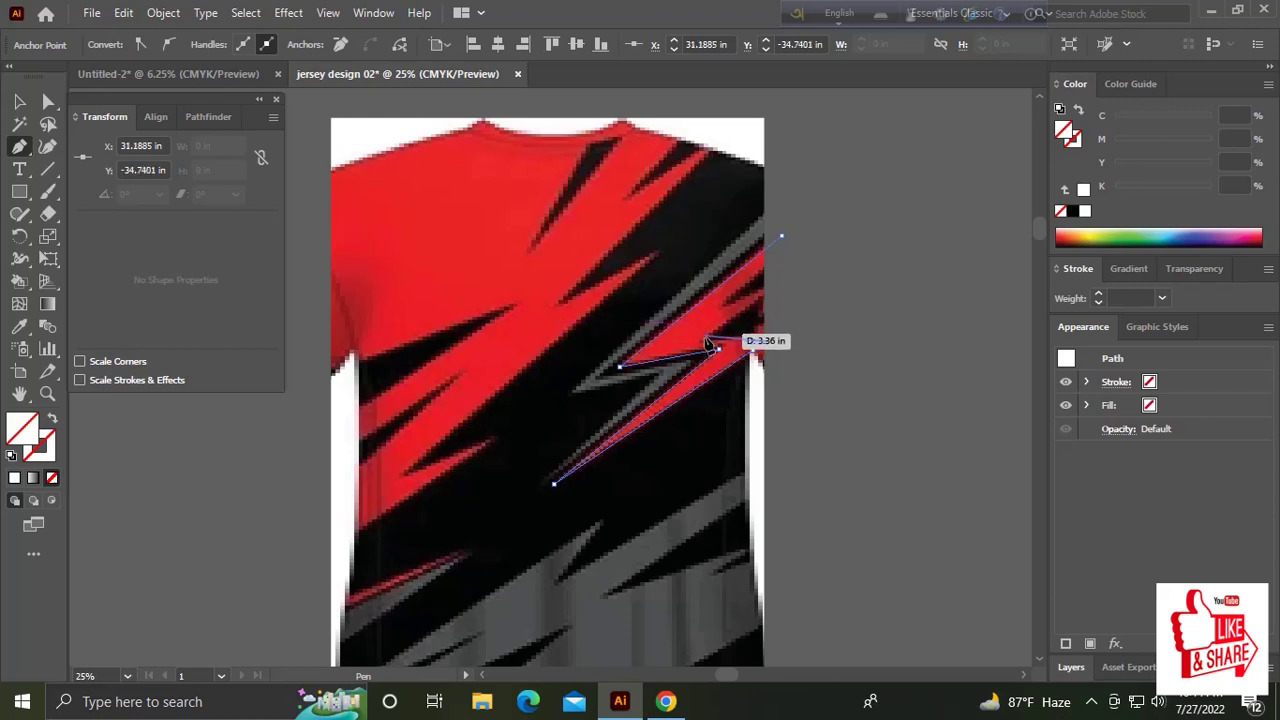
click(773, 289)
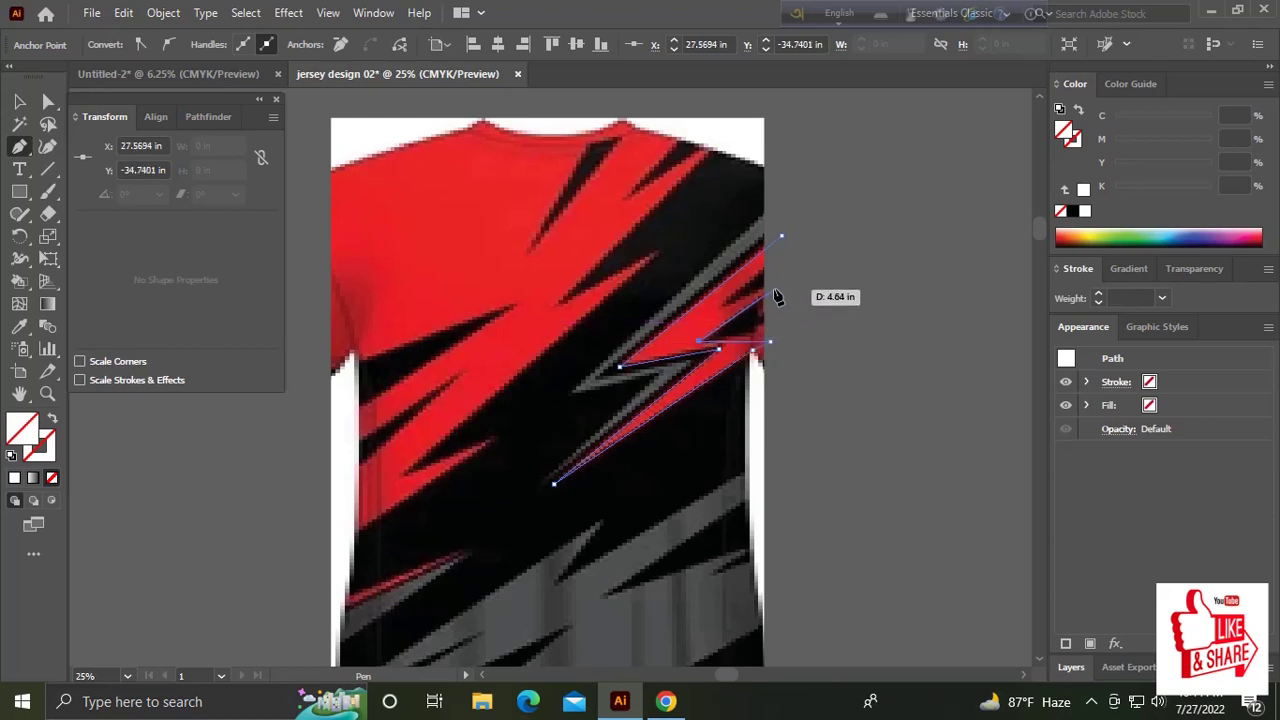
click(723, 304)
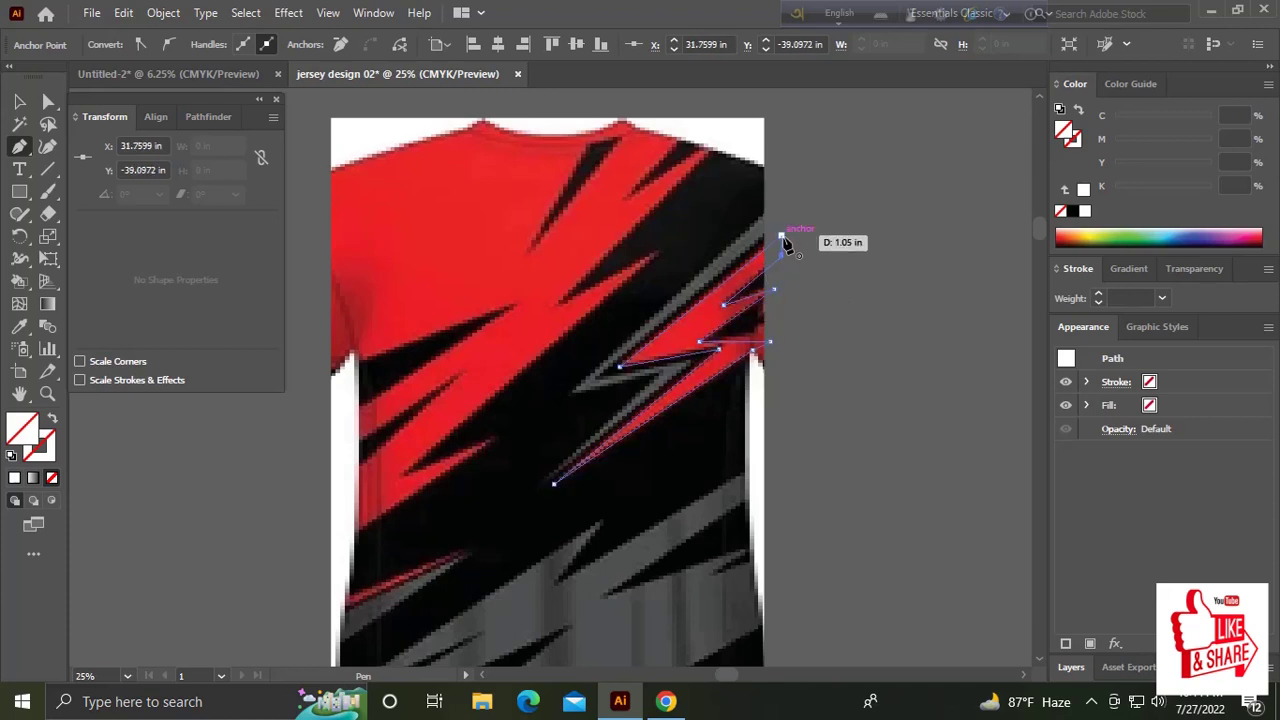
click(783, 238)
scroll(689, 443, down, 1)
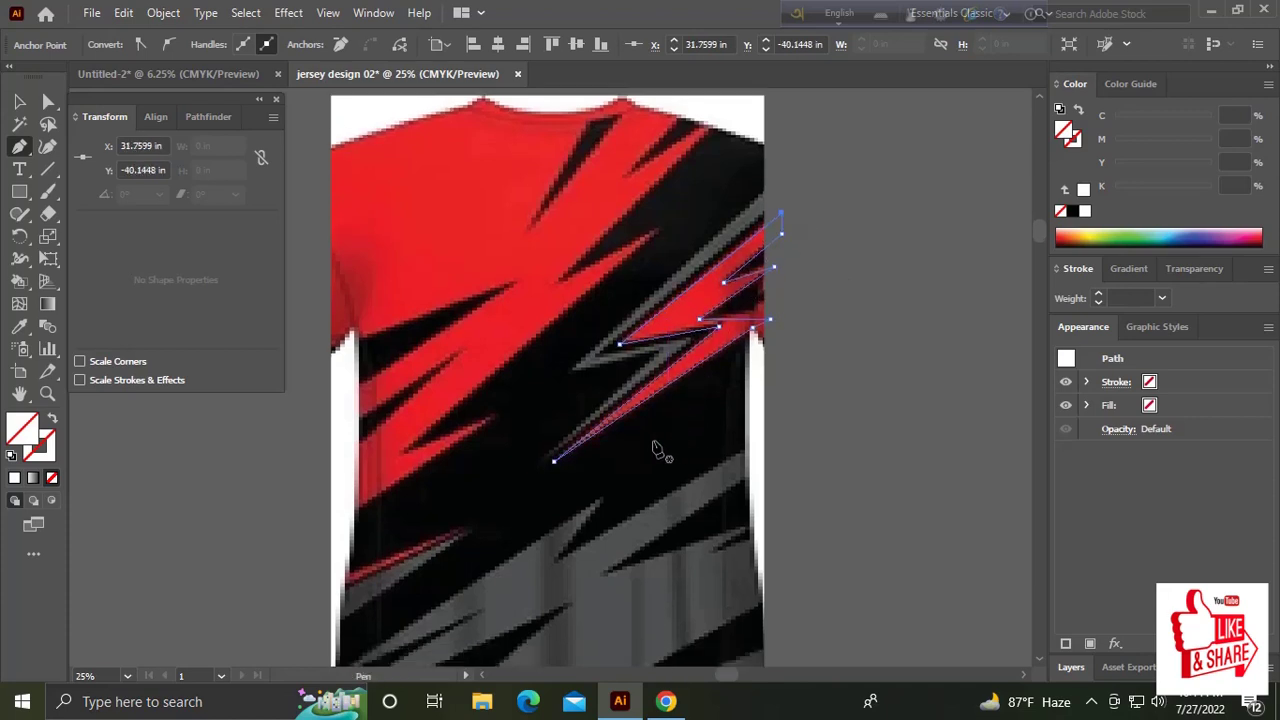
scroll(655, 450, down, 2)
Outline the lower-left red streak as a closed shape with a curved bottom segment.
click(280, 554)
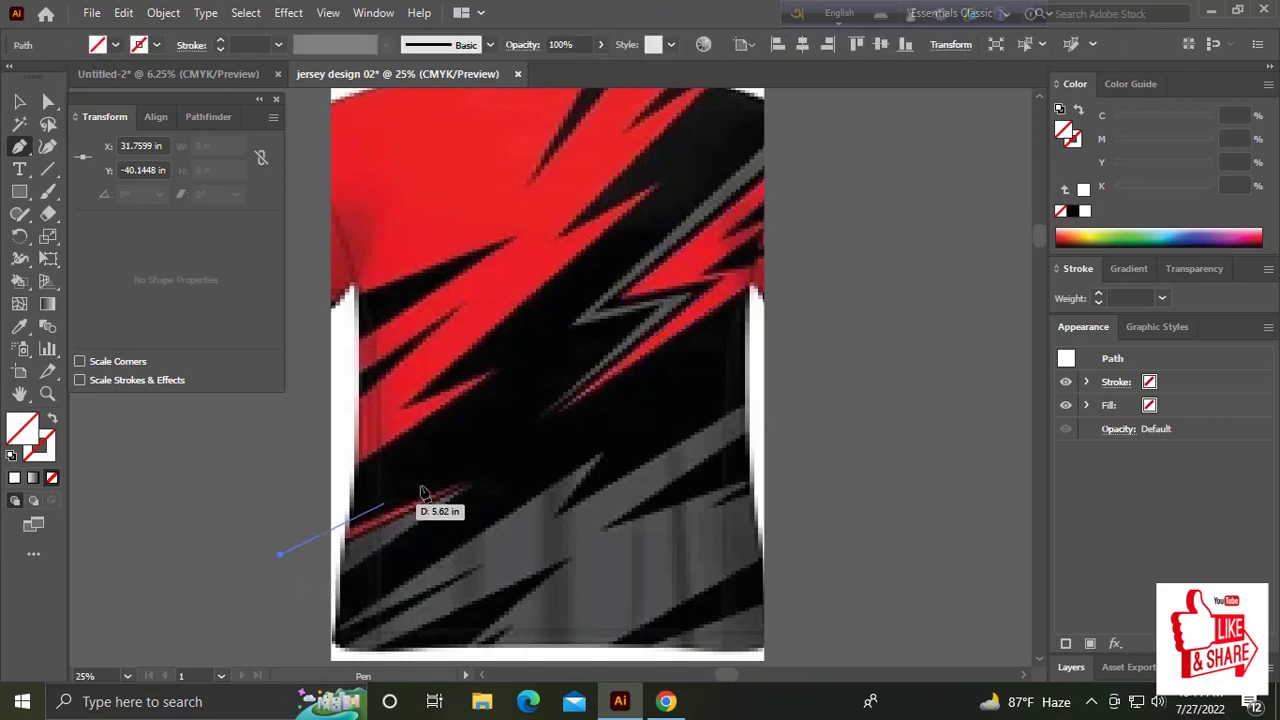
click(465, 484)
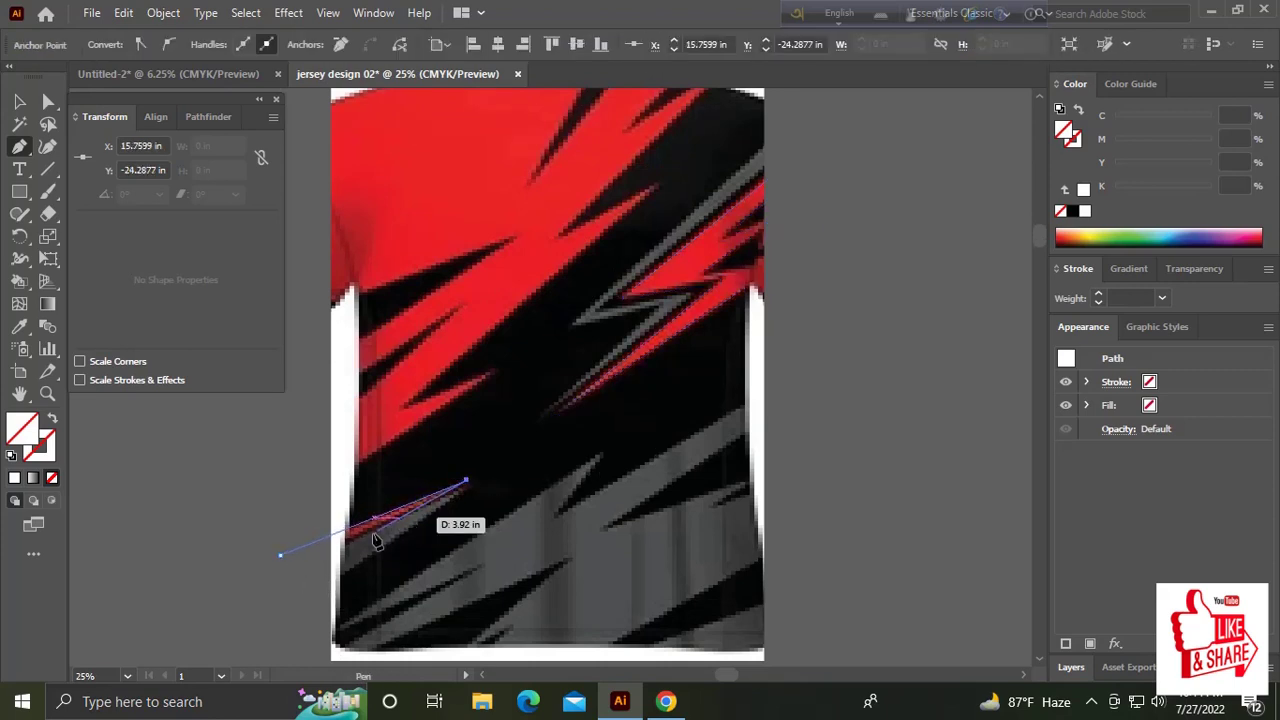
click(291, 568)
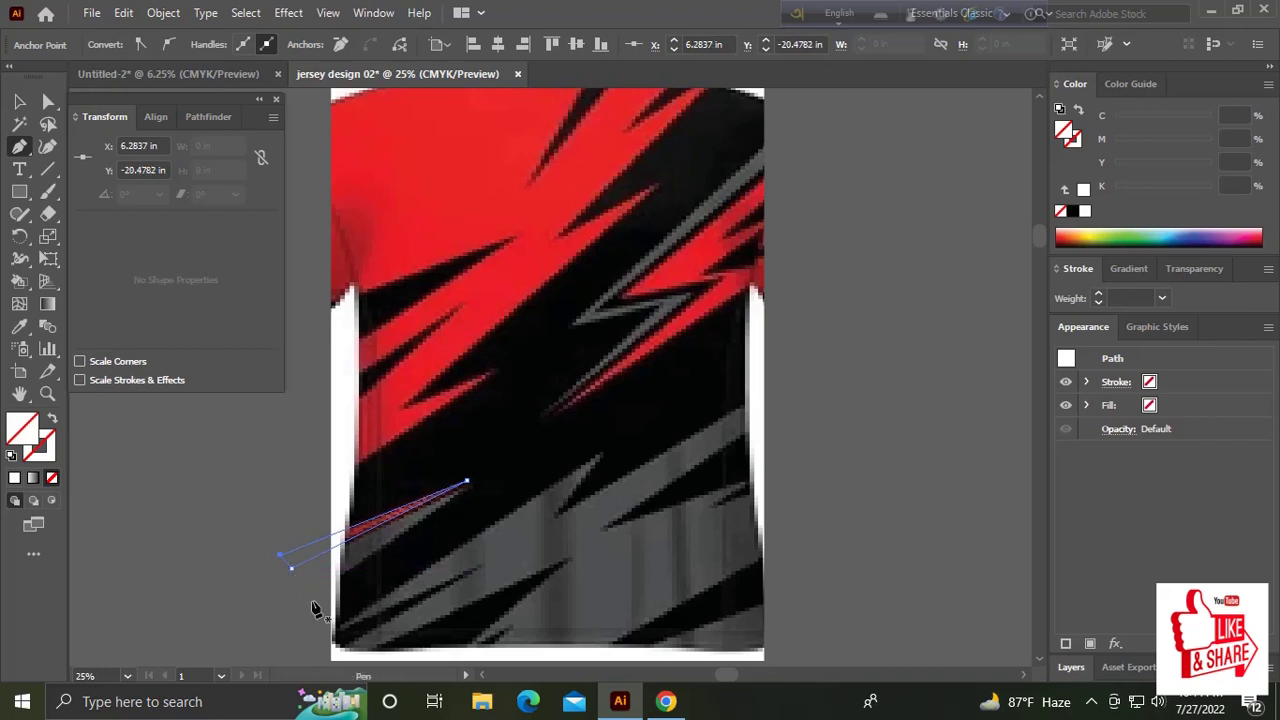
click(312, 602)
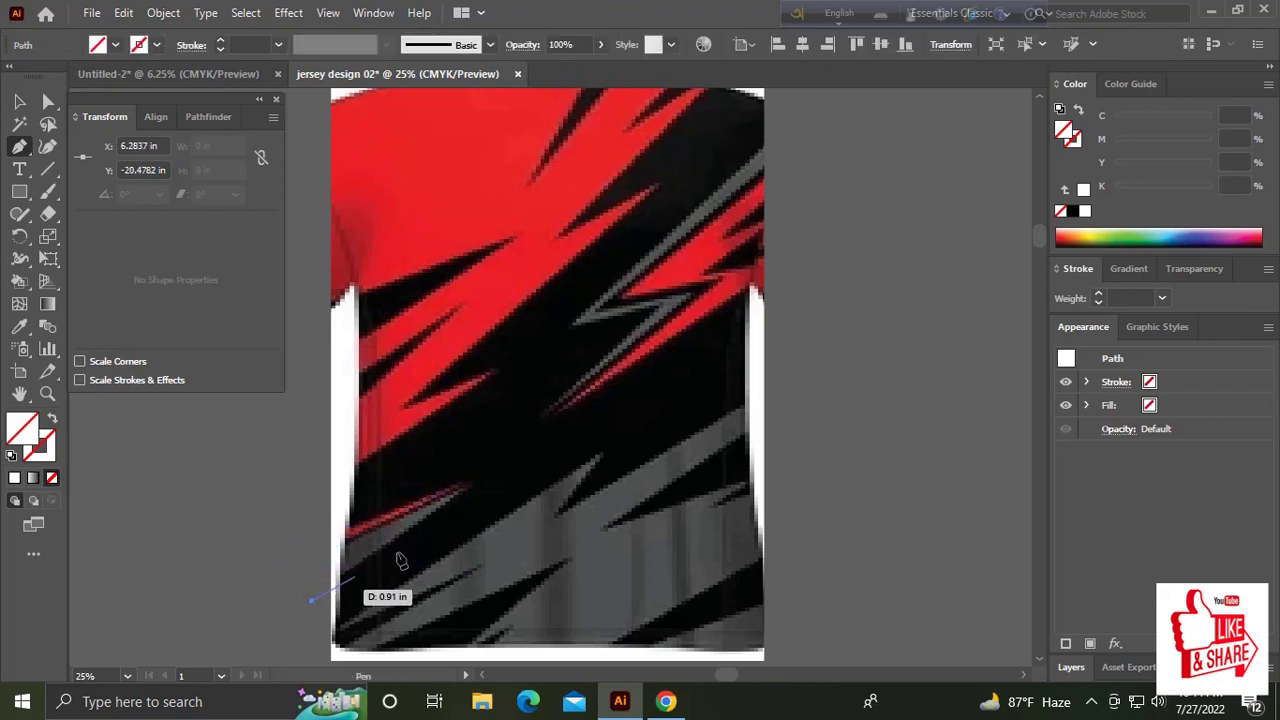
click(467, 488)
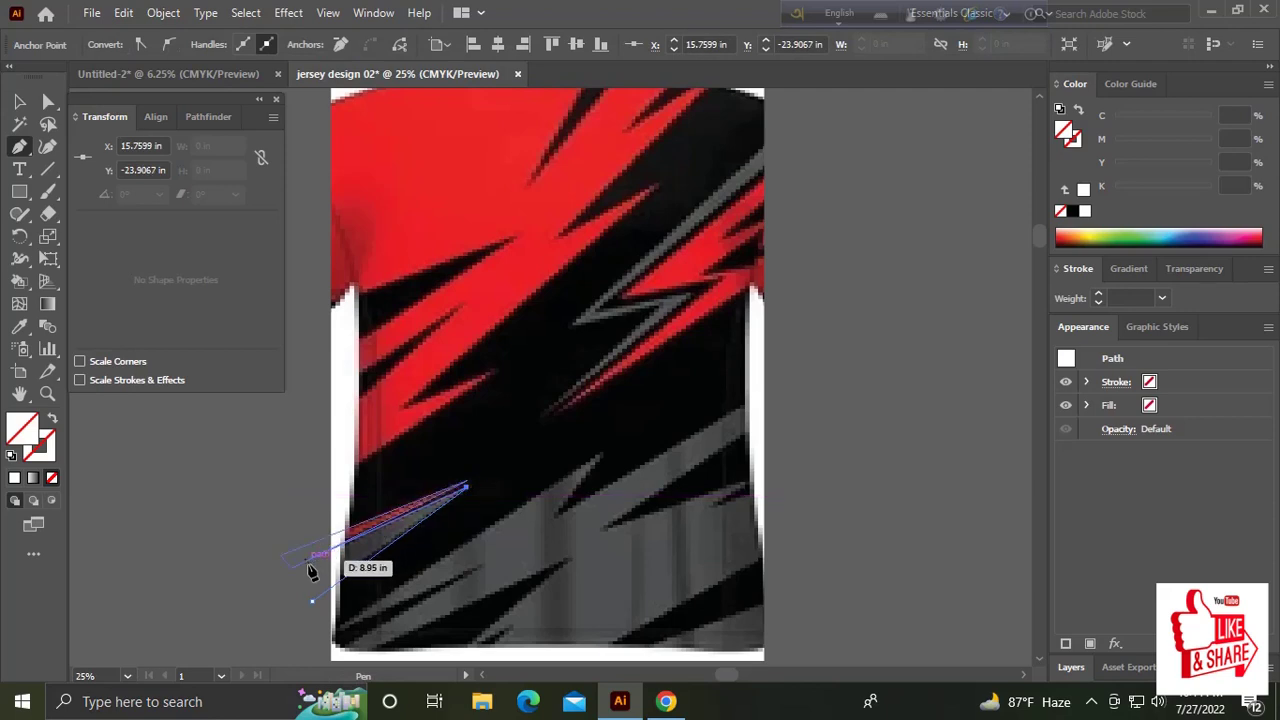
drag(310, 570, 314, 606)
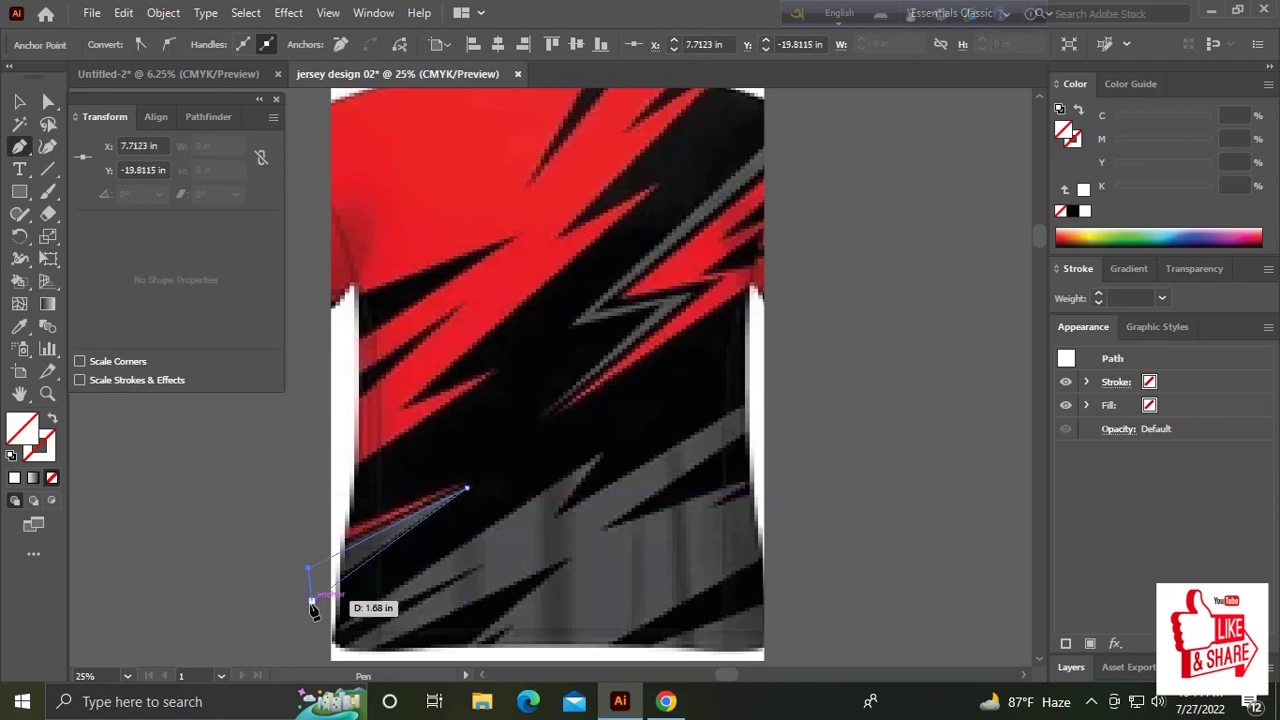
drag(400, 580, 399, 517)
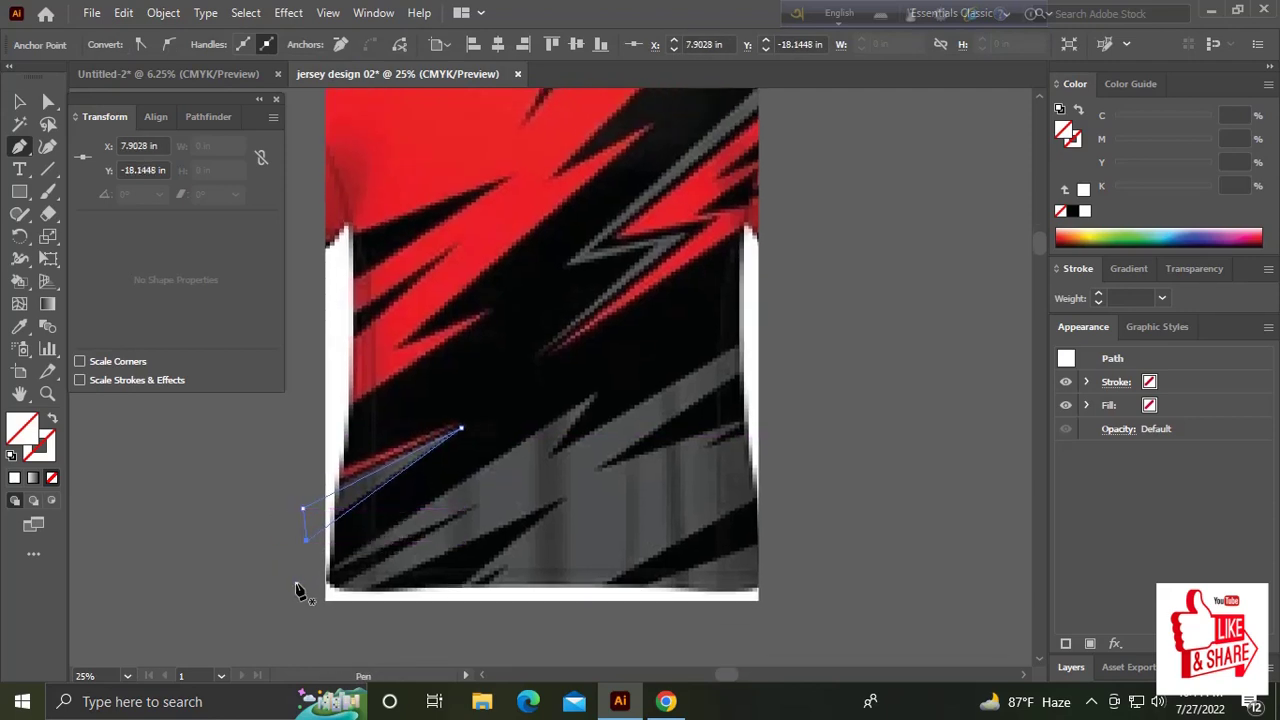
click(296, 582)
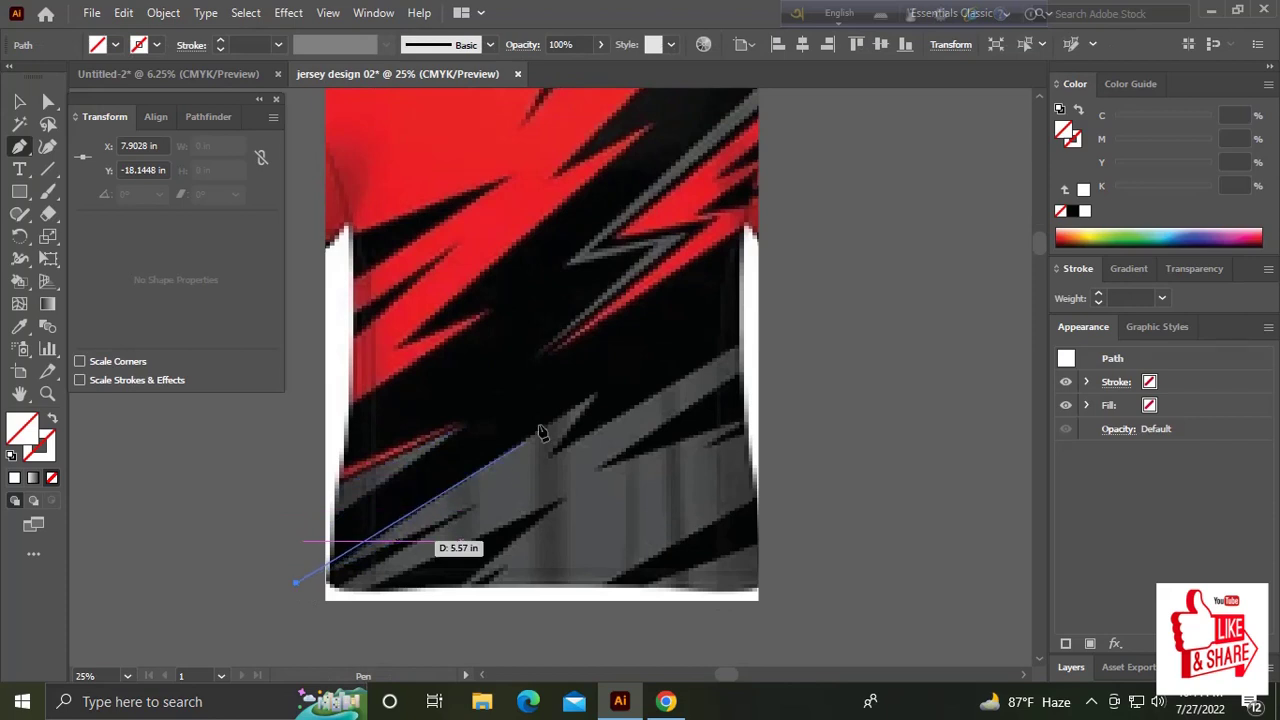
Trace the jagged grey streaks' corners out past the jersey's right and bottom edges.
click(592, 394)
click(551, 450)
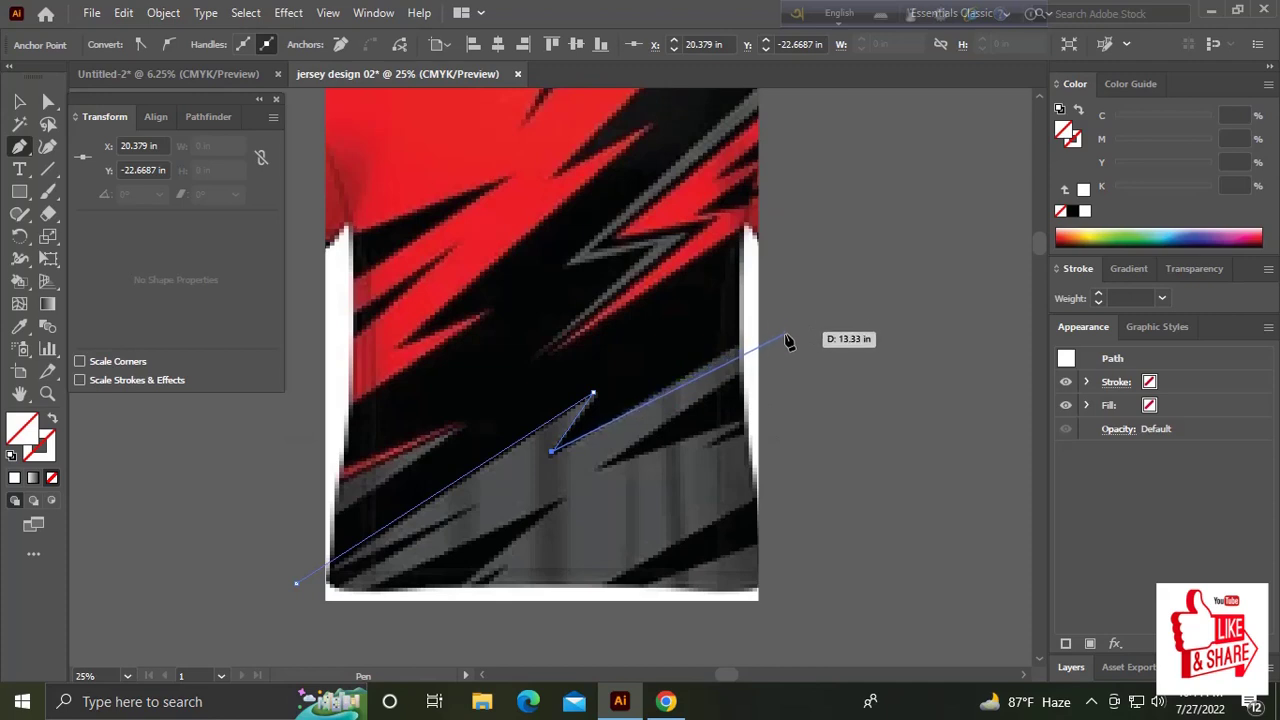
click(789, 318)
click(781, 356)
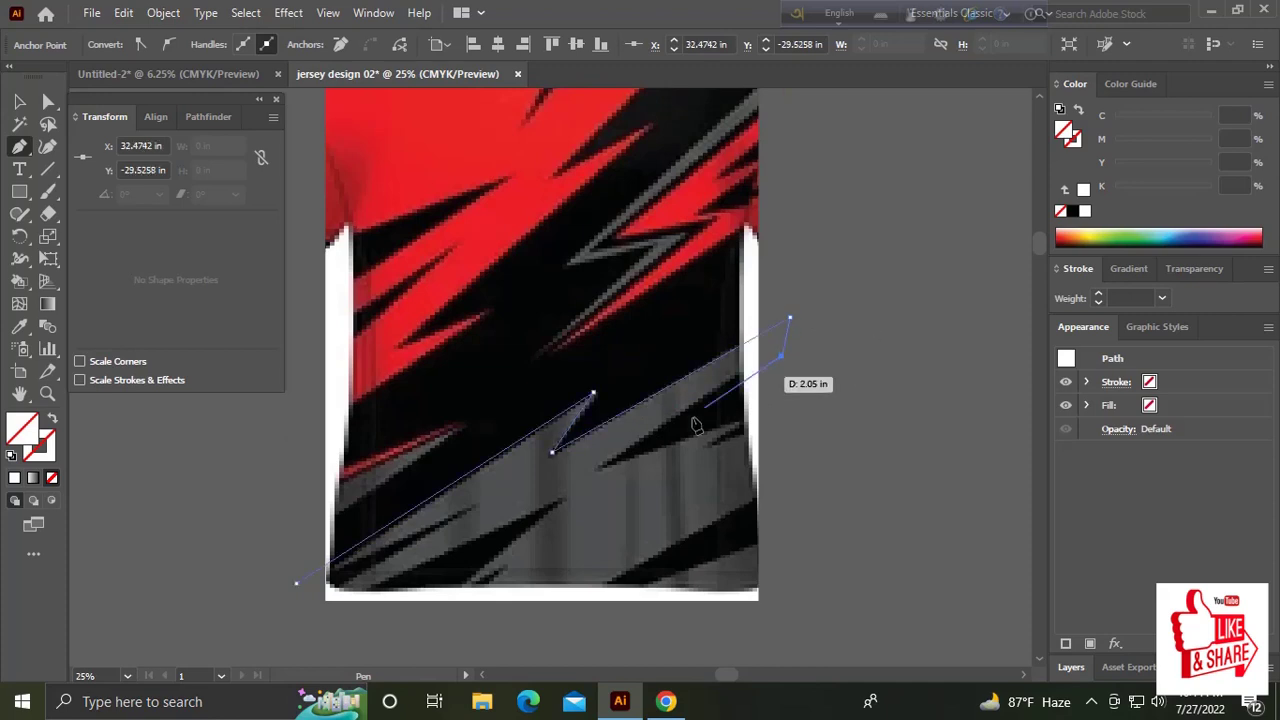
click(600, 463)
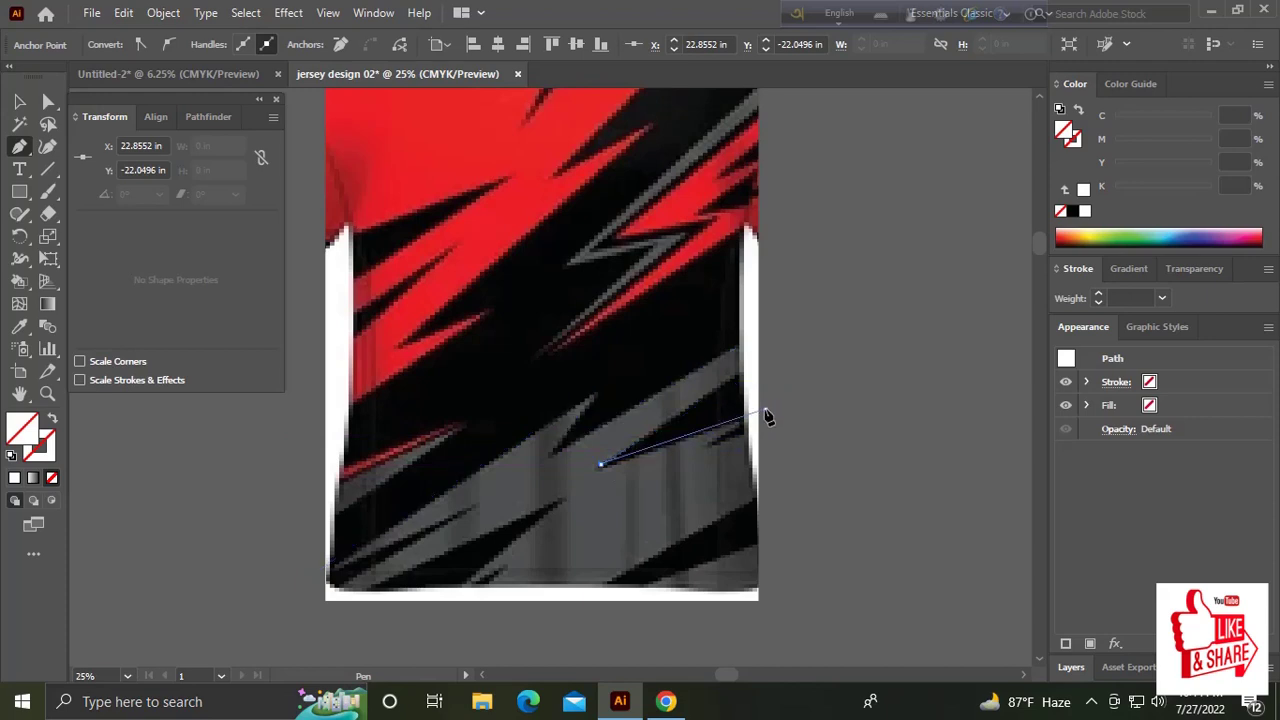
click(764, 409)
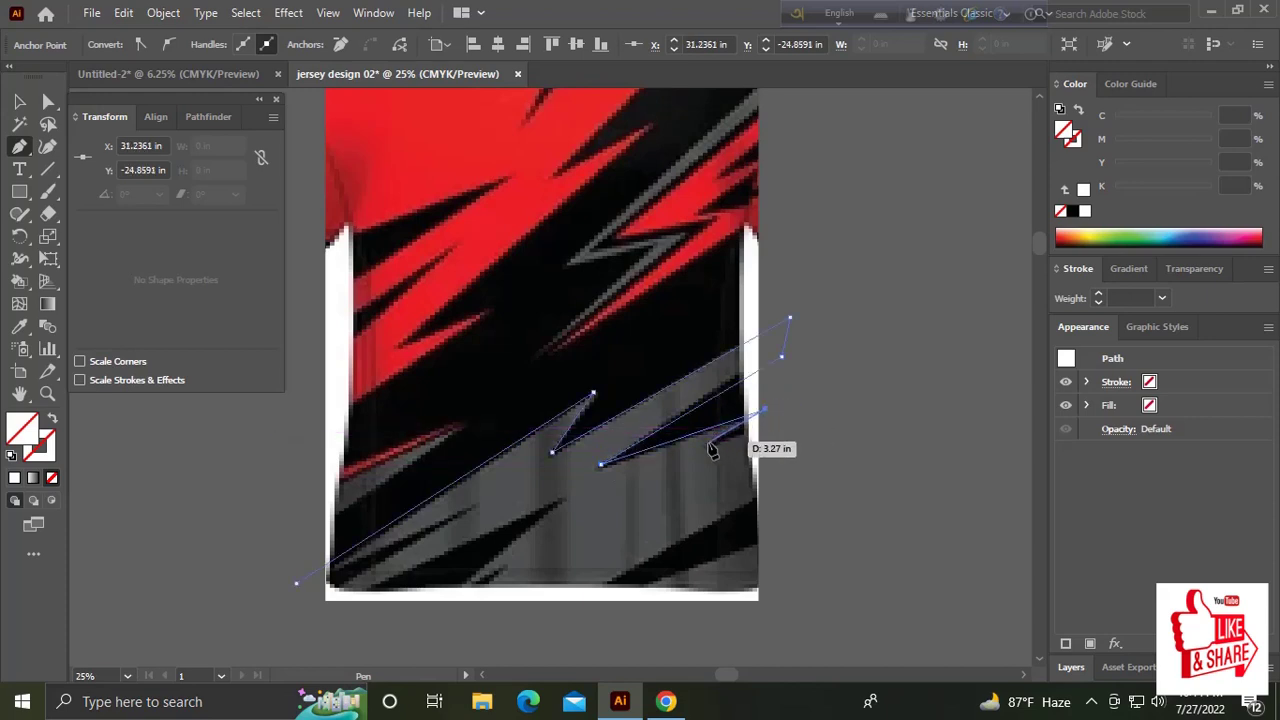
click(794, 429)
click(782, 490)
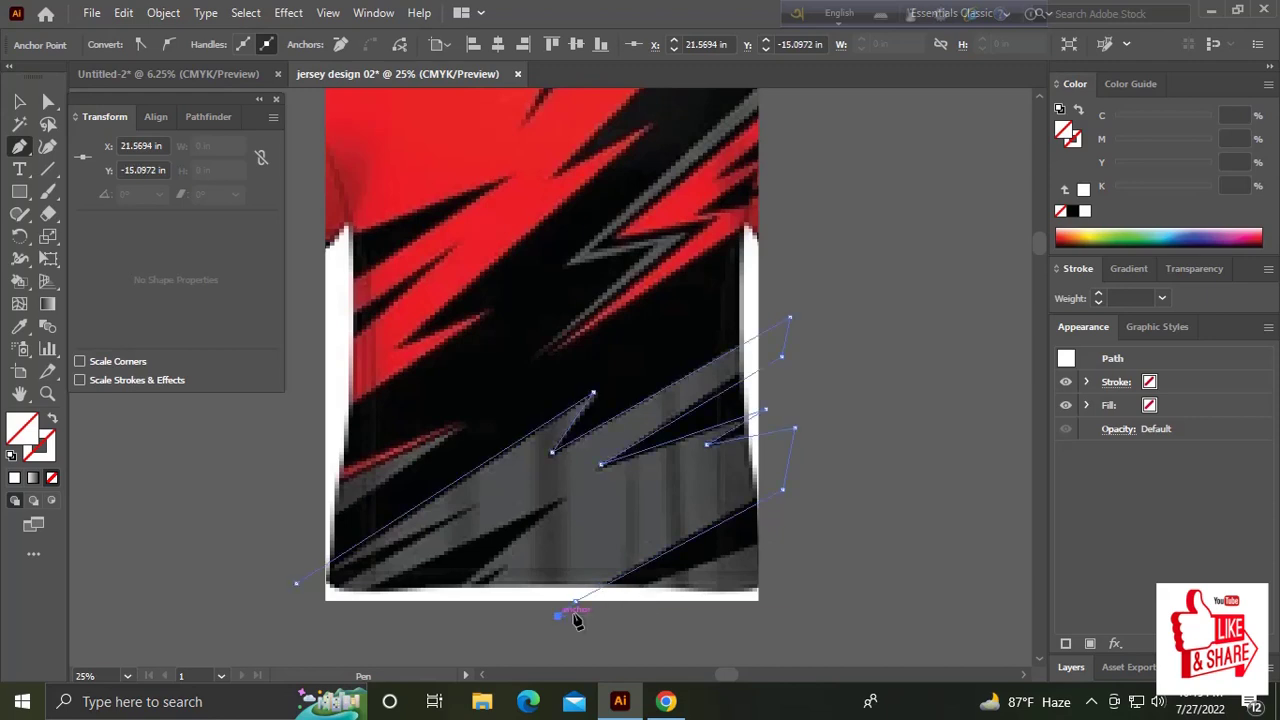
click(608, 614)
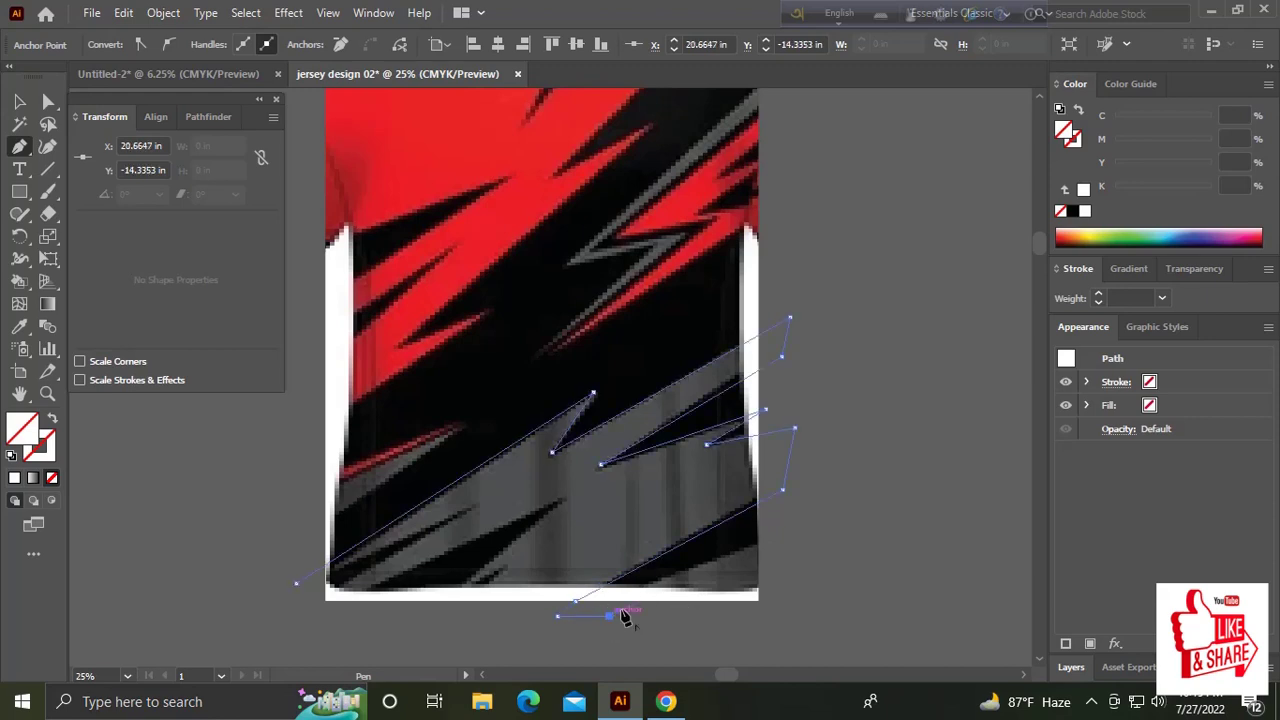
click(776, 524)
click(768, 616)
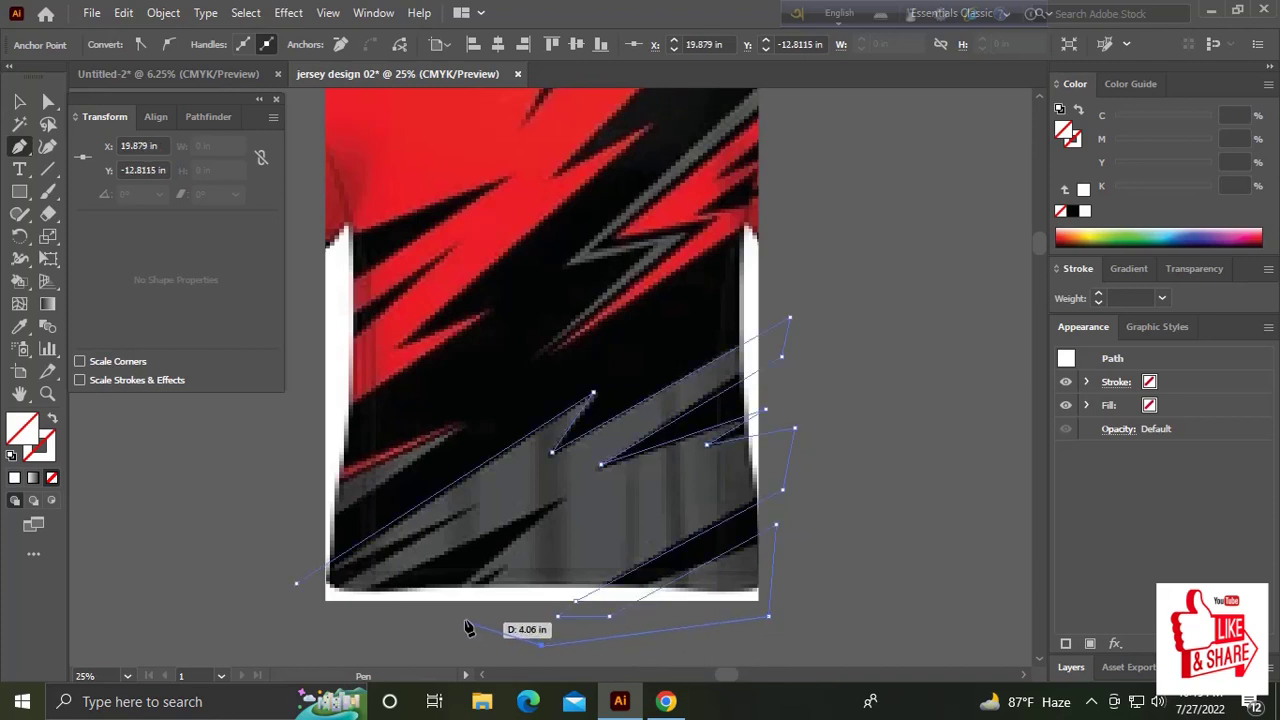
Finish the streak outline along the bottom with curved corners and close the lower-left sliver.
drag(465, 617, 509, 563)
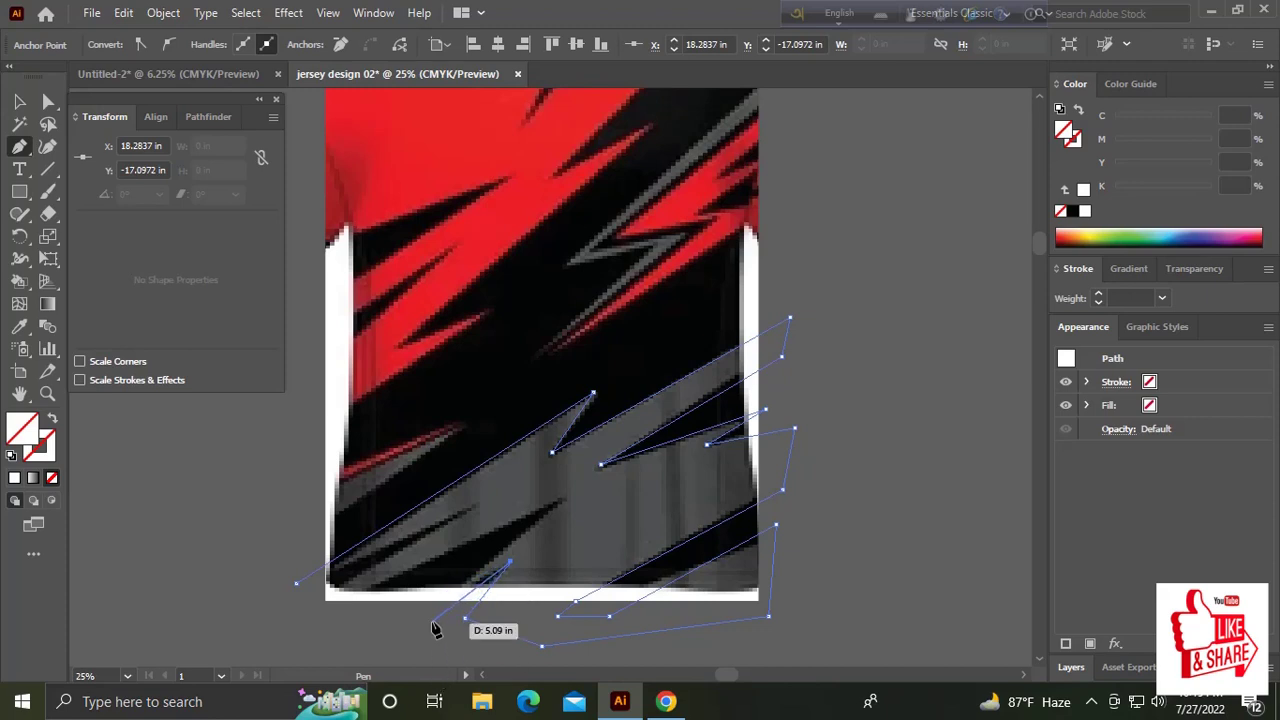
drag(431, 620, 563, 505)
click(561, 499)
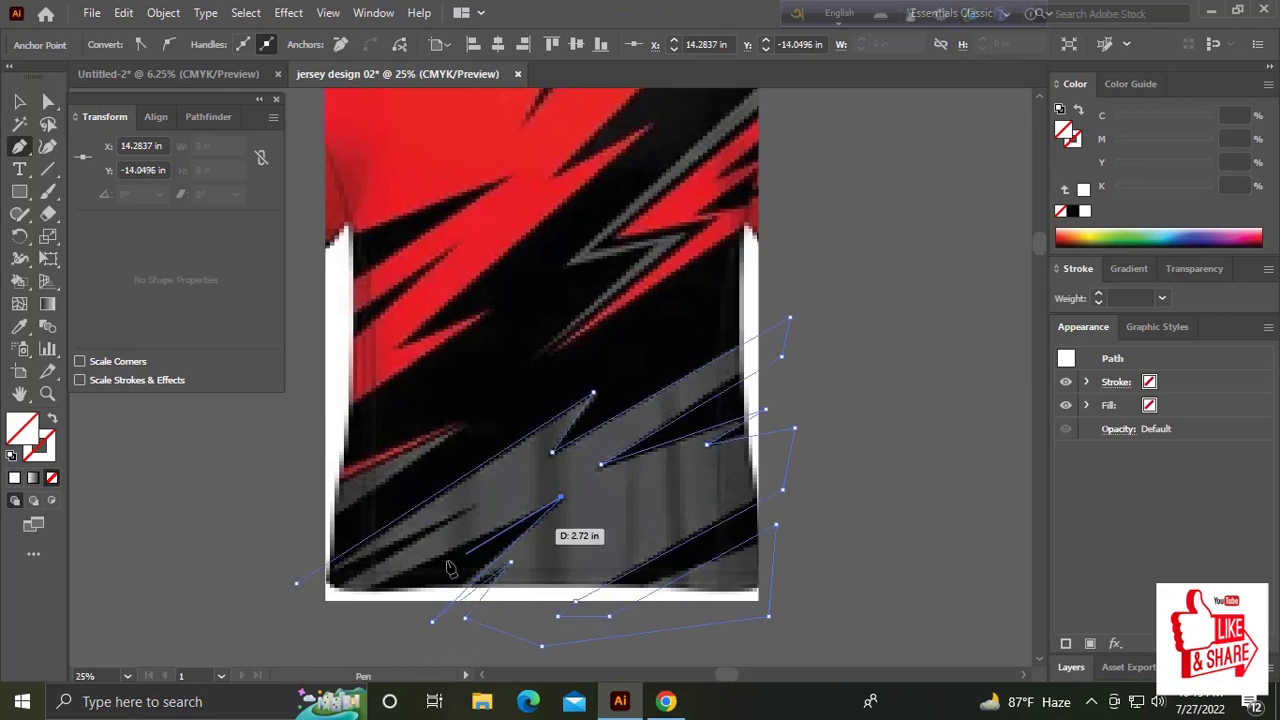
click(284, 613)
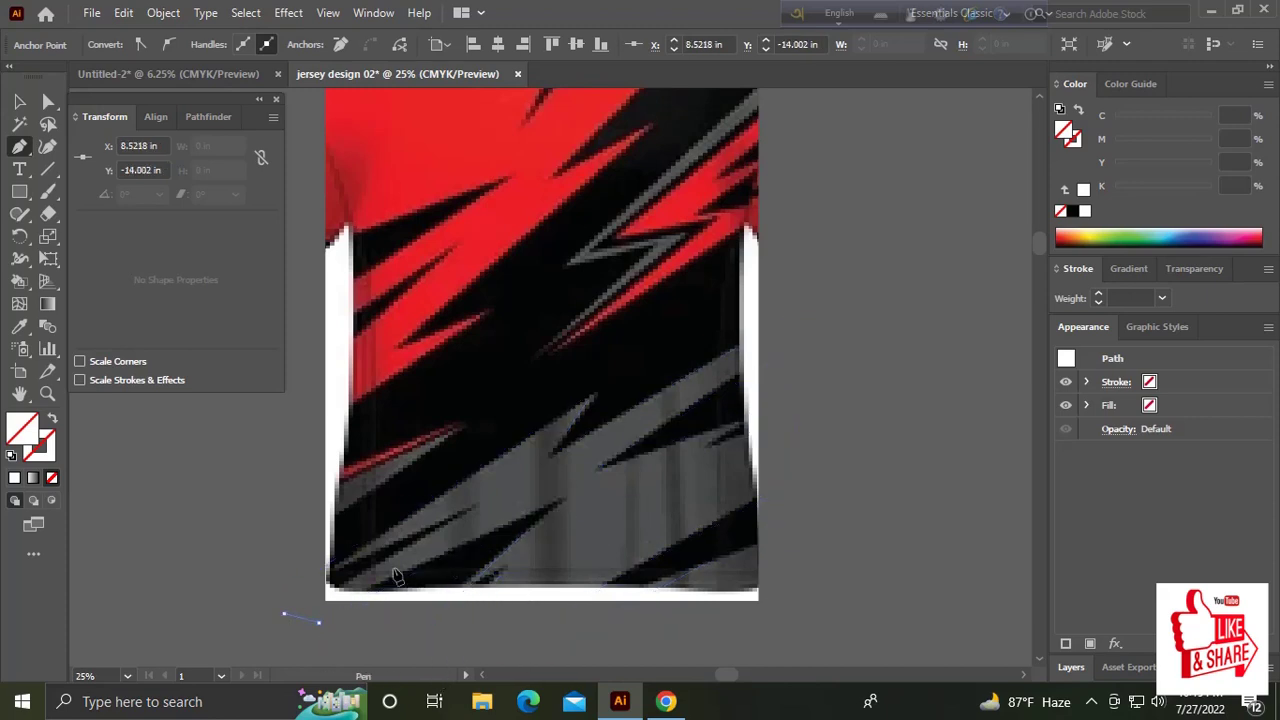
click(318, 622)
click(479, 504)
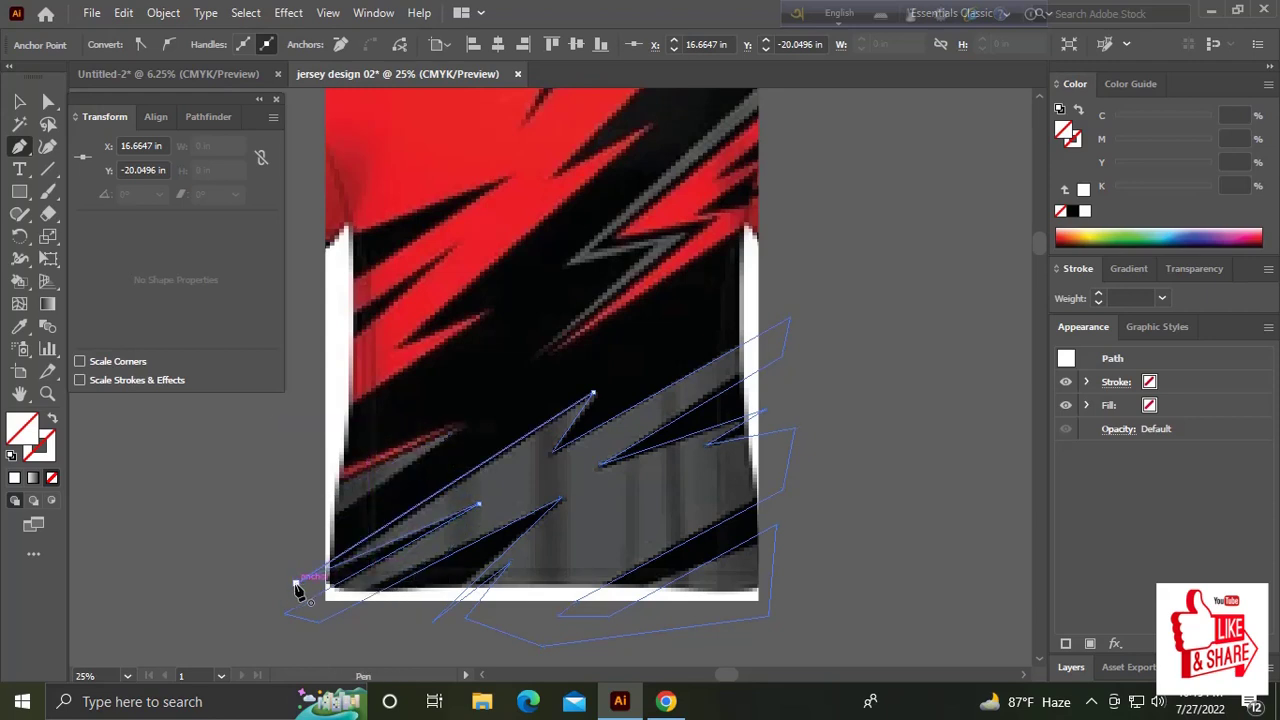
drag(440, 458, 446, 486)
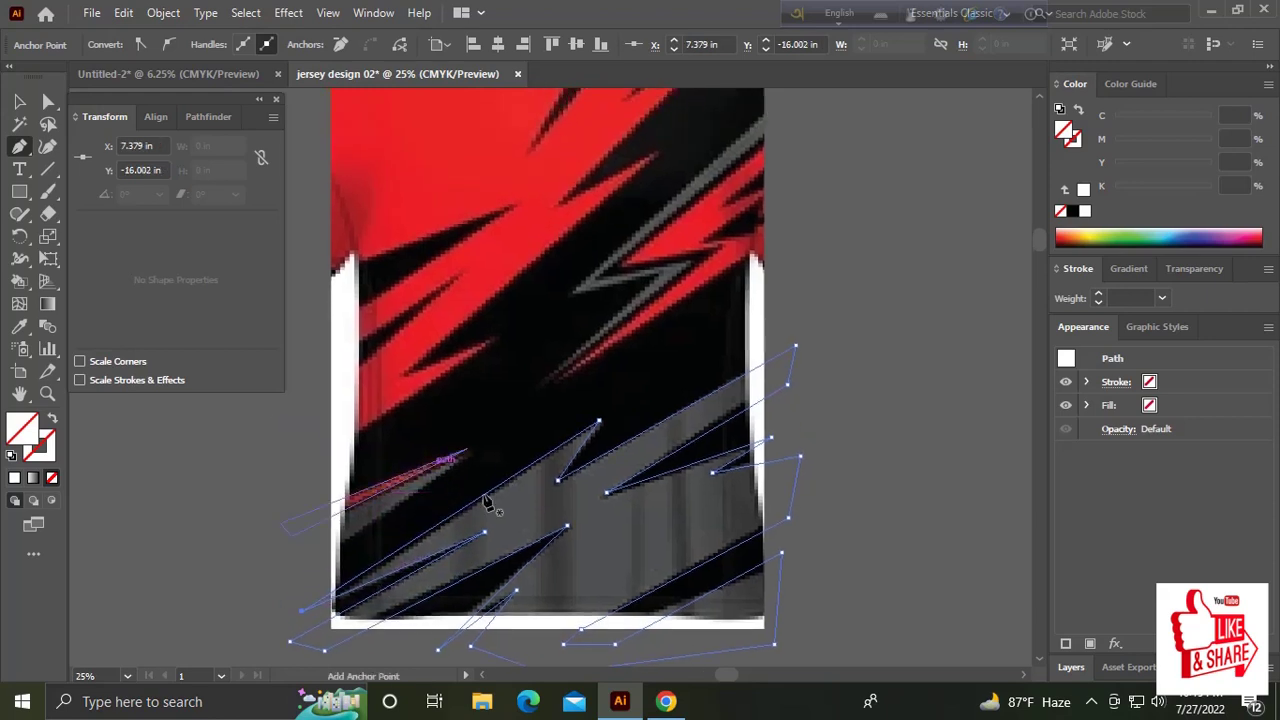
Fill the traced lower streak outlines with grey sampled from the jersey.
key(v)
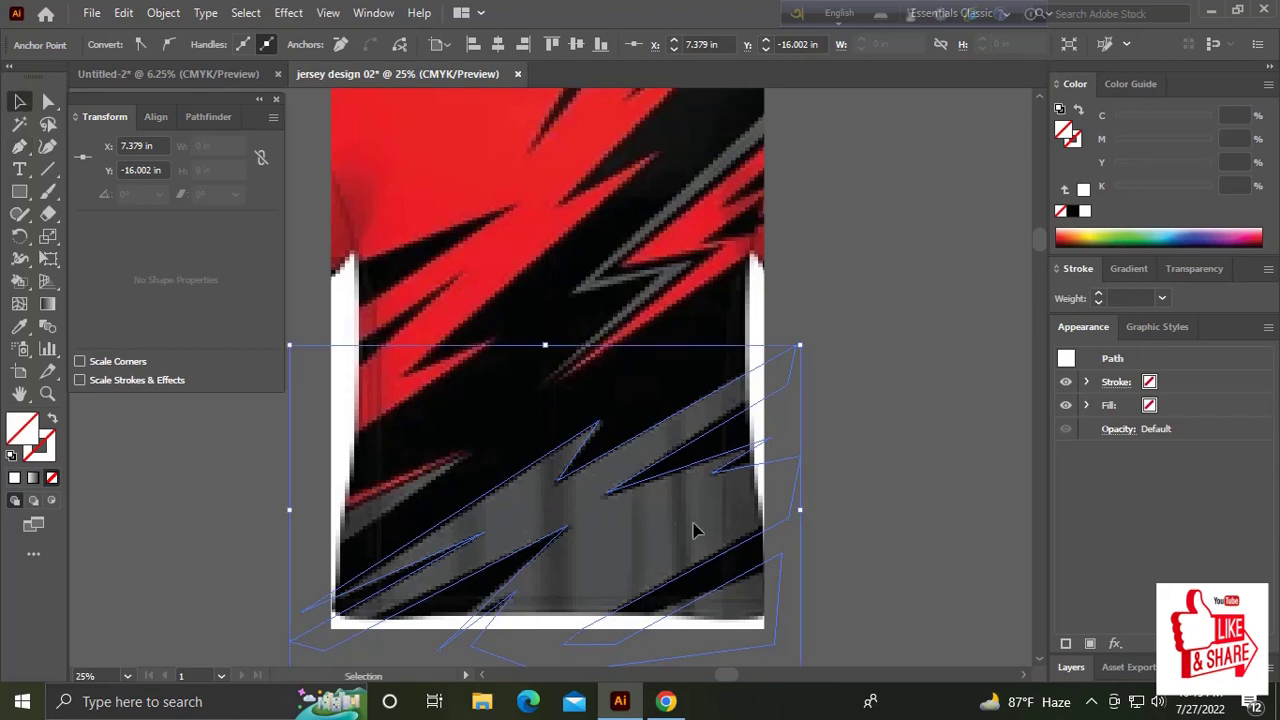
key(i)
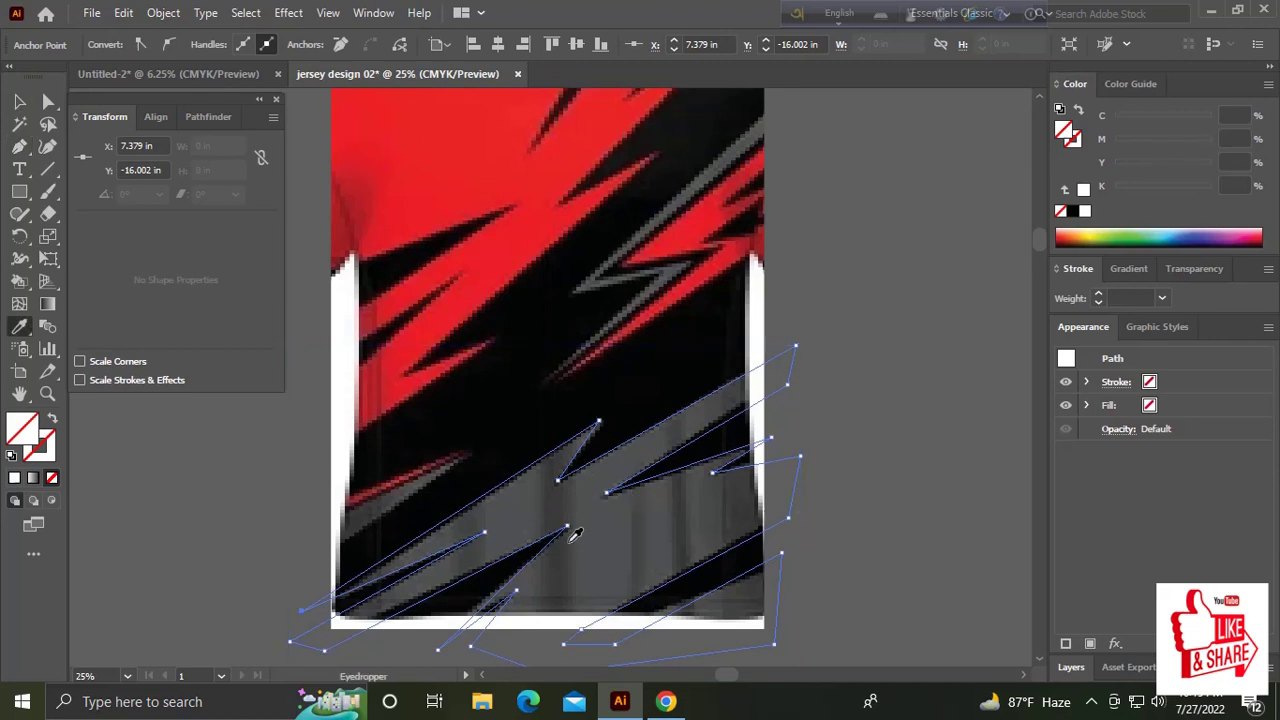
click(595, 536)
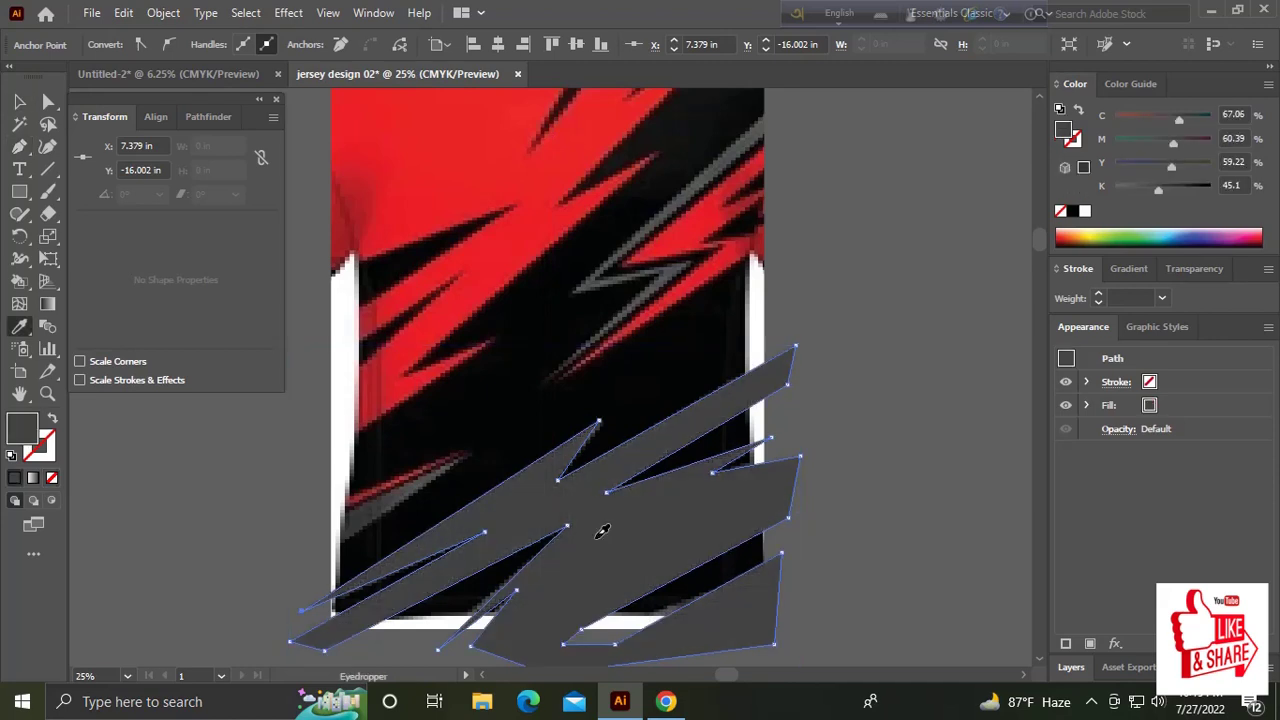
click(602, 531)
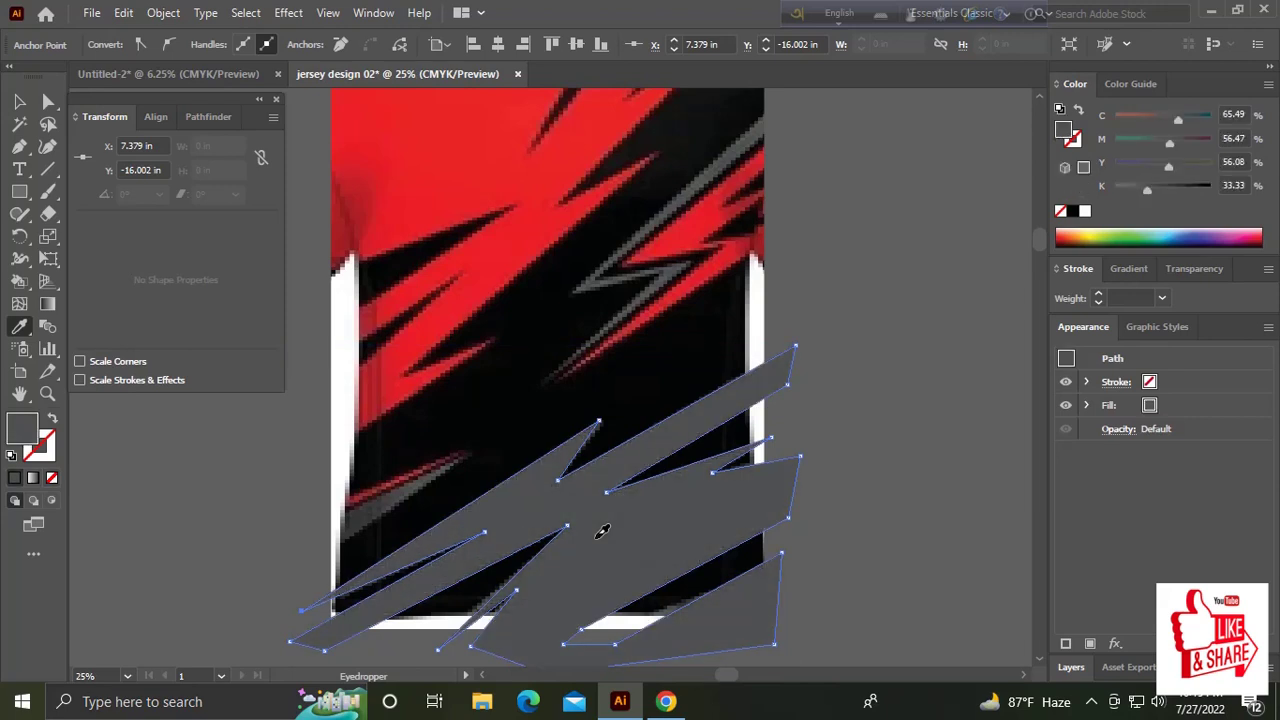
key(v)
click(843, 420)
drag(843, 420, 863, 430)
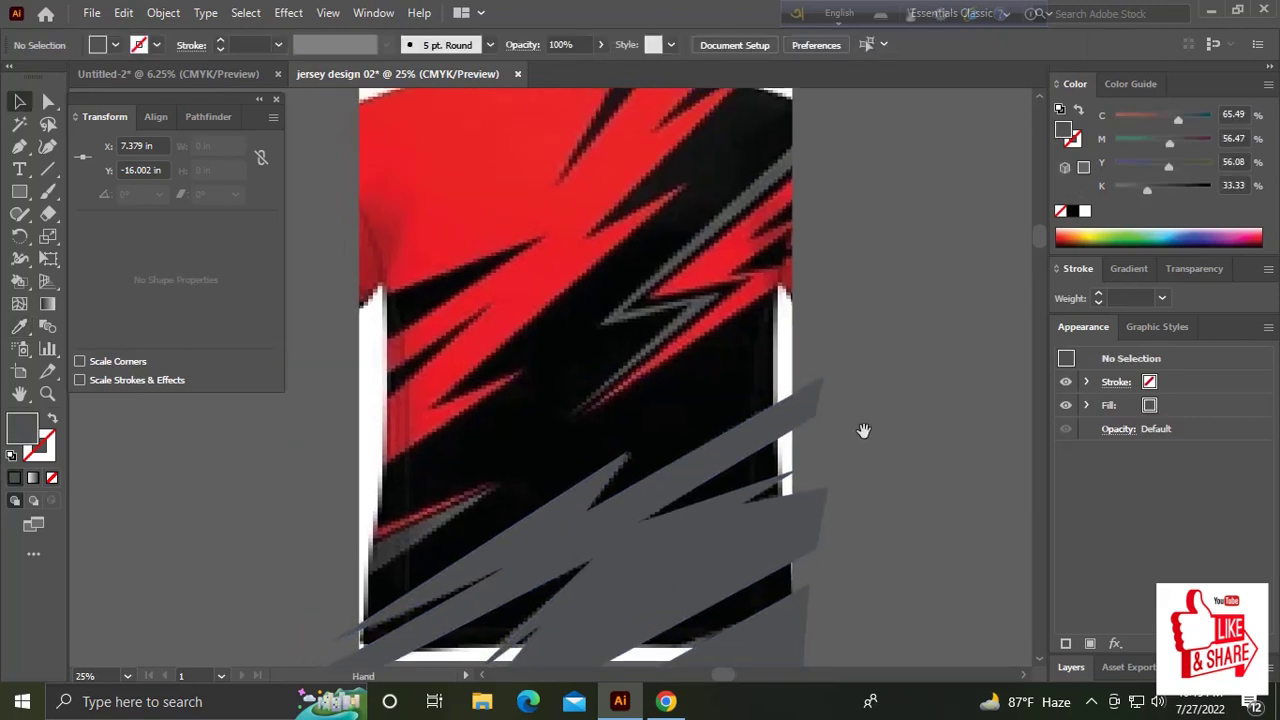
Fill the zigzag lightning and lower-left outlines with the same sampled grey.
click(660, 272)
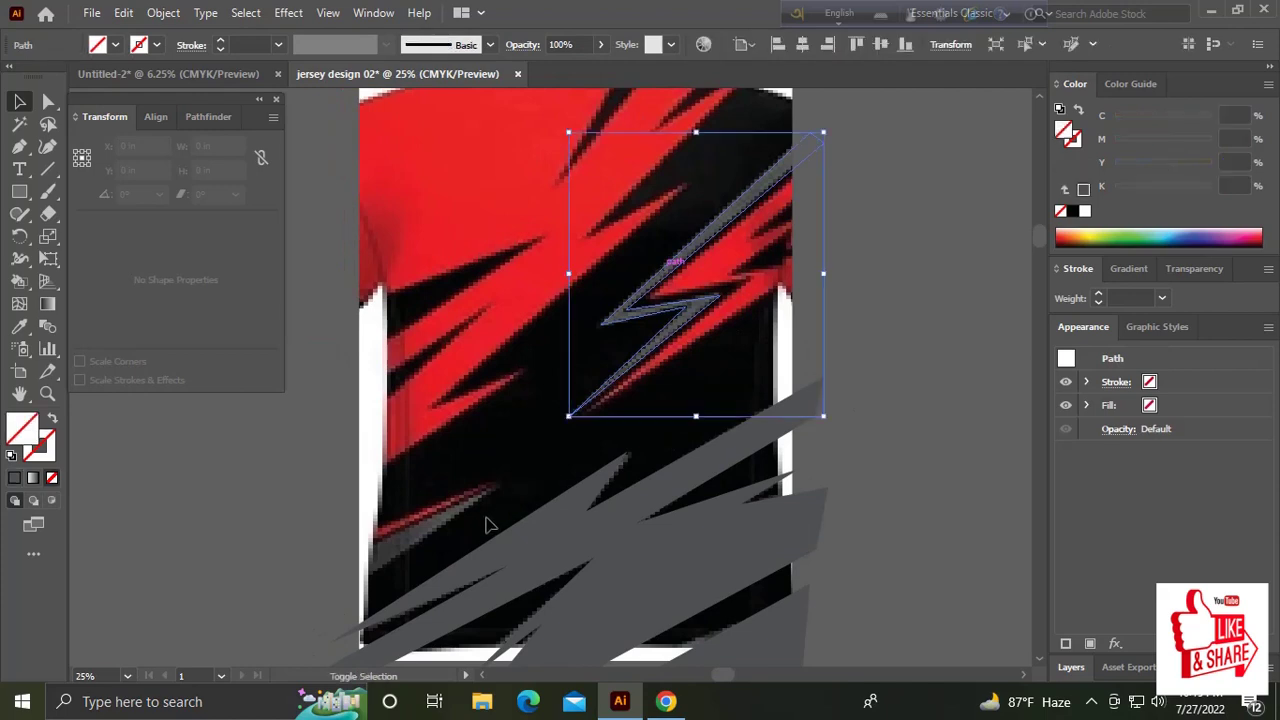
shift+click(467, 517)
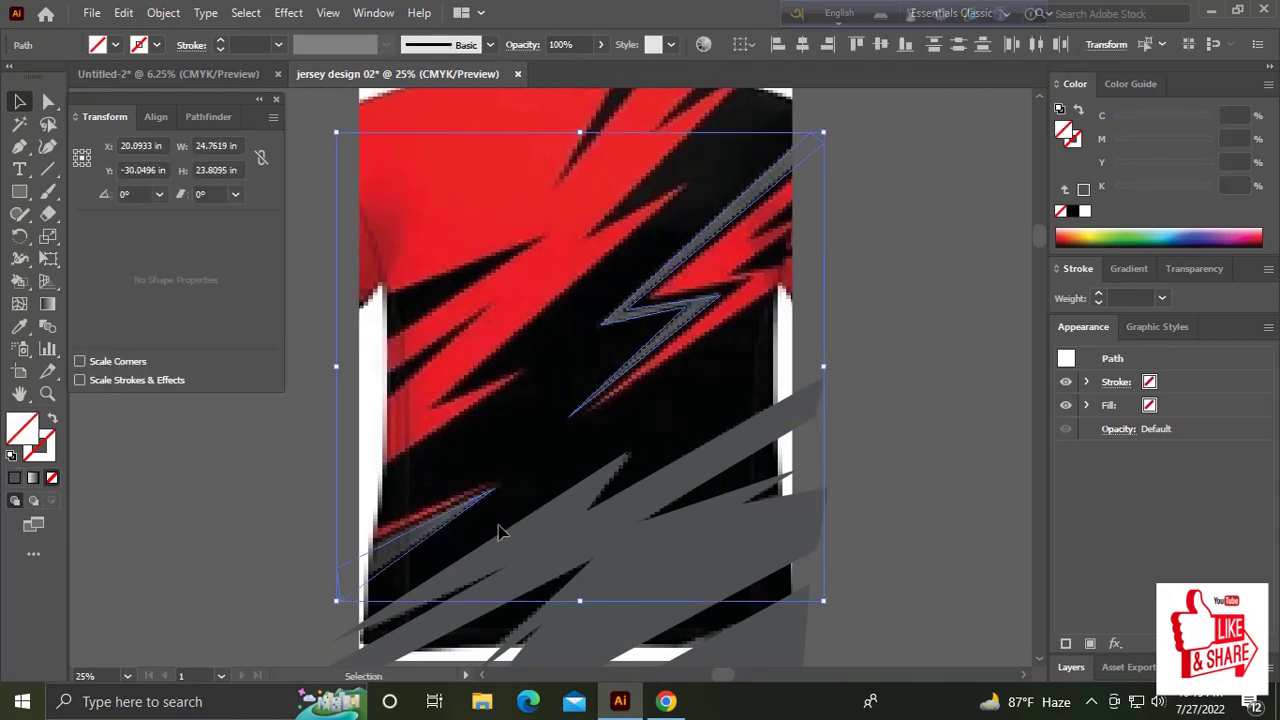
key(i)
click(530, 525)
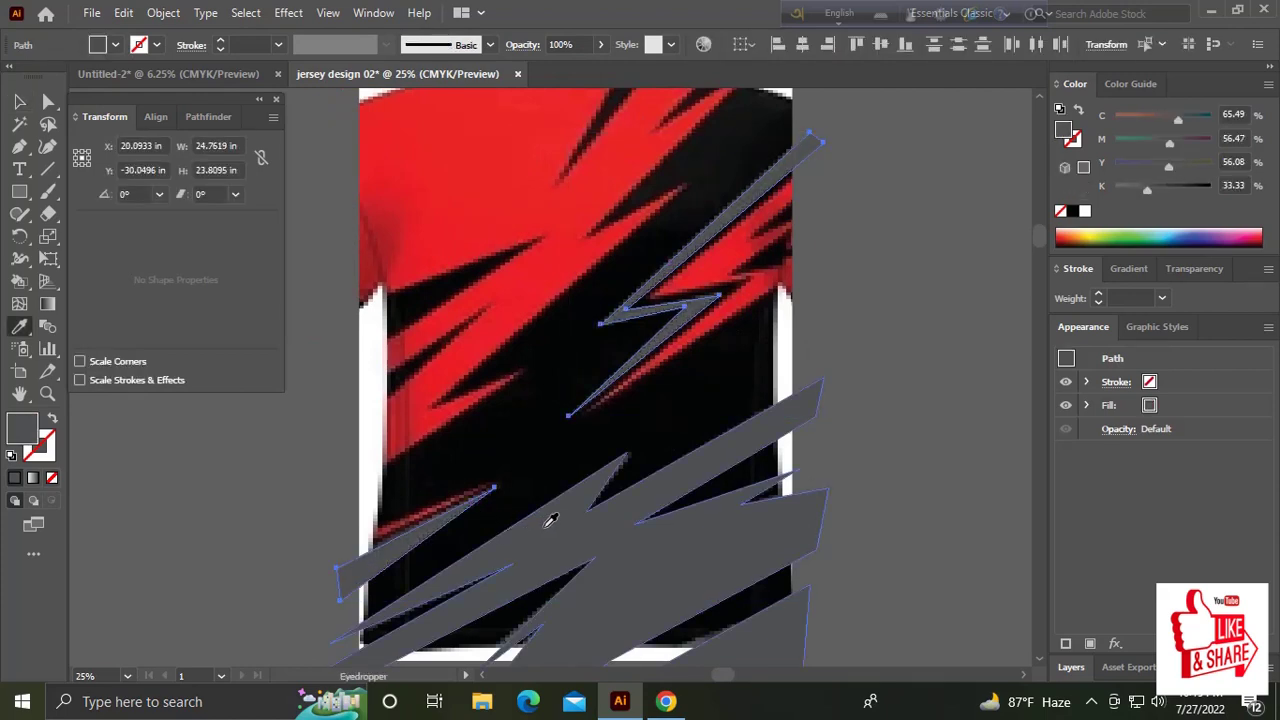
key(v)
click(823, 354)
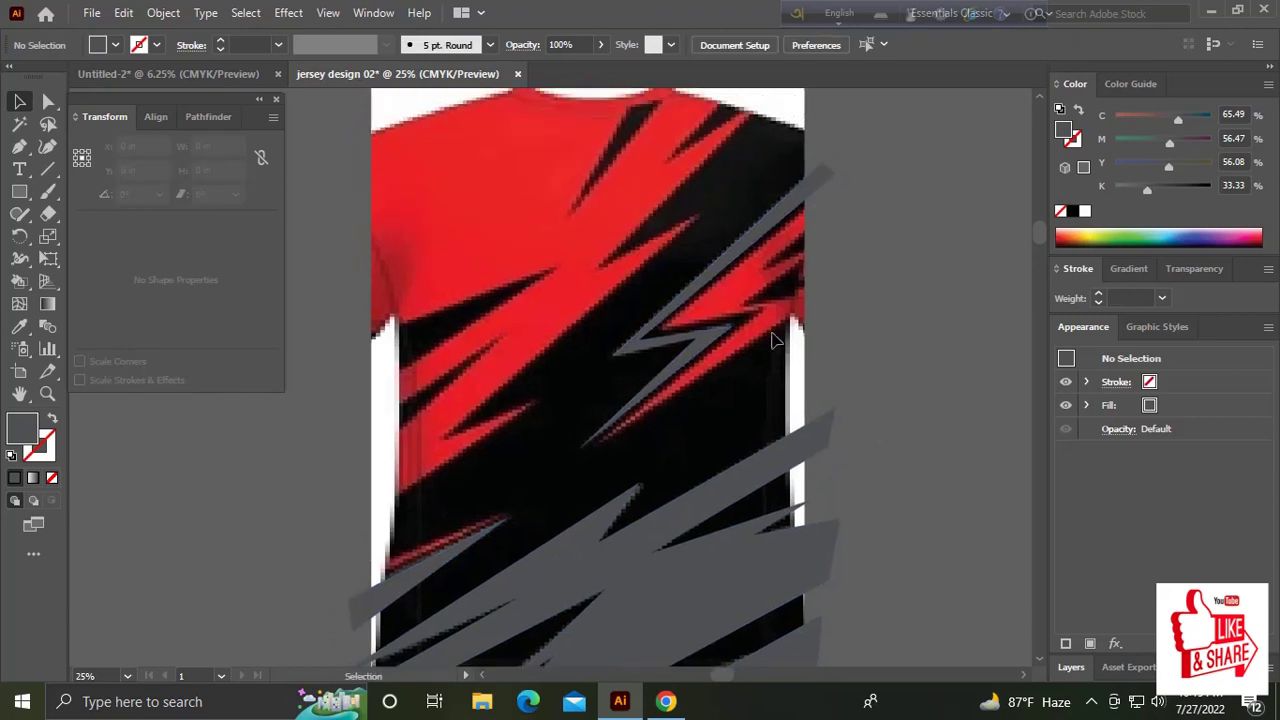
Fill the three red lightning outlines with C0 M100 Y100 K0 and zoom out to the whole artboard.
click(771, 338)
shift+click(440, 540)
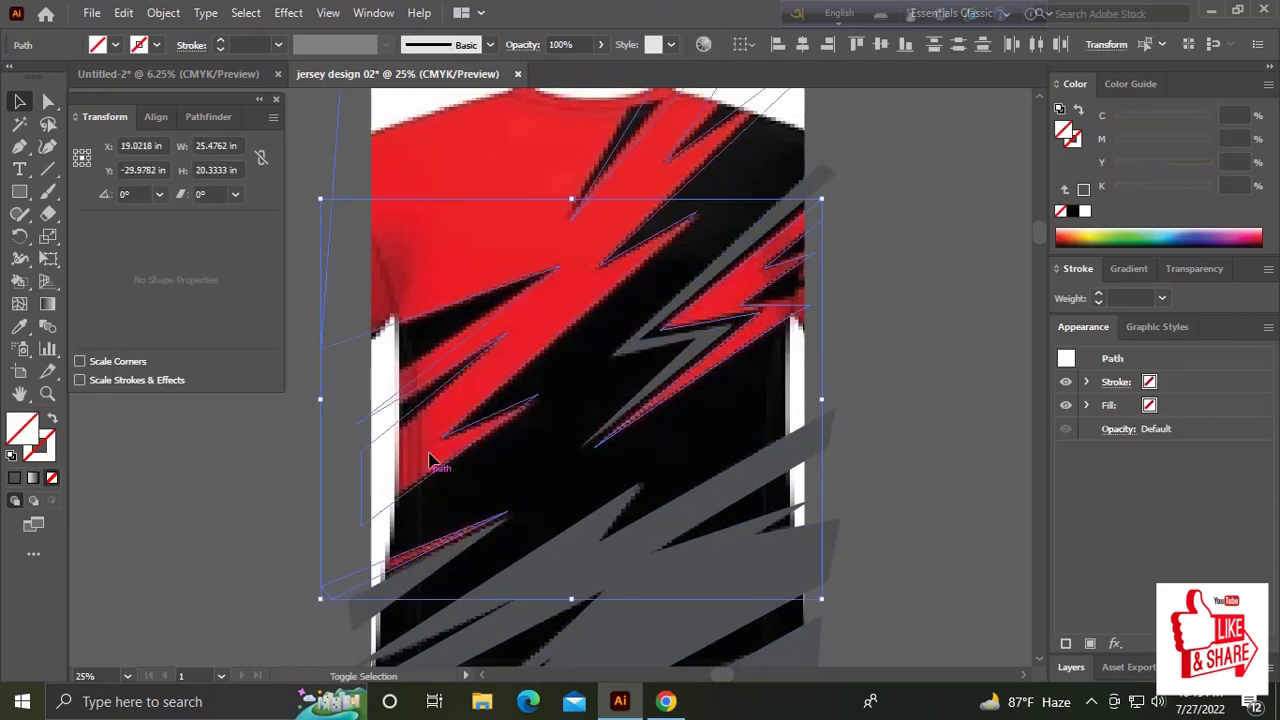
shift+click(448, 458)
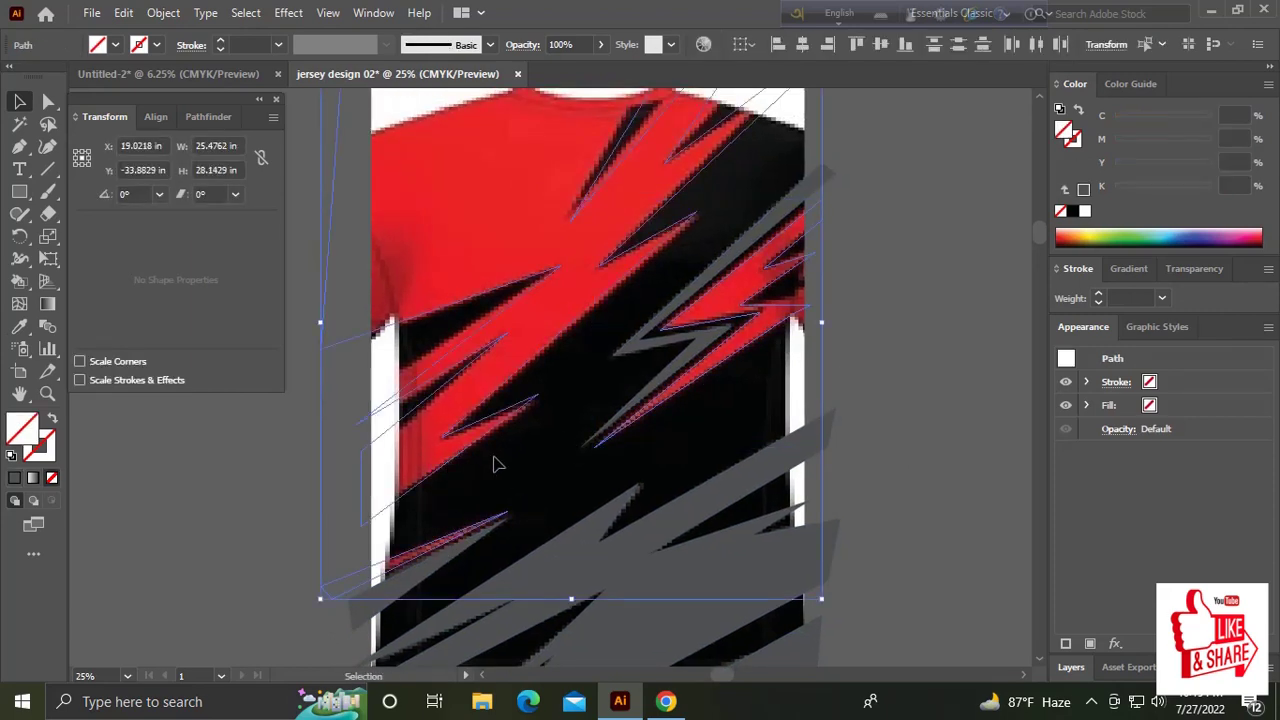
click(1211, 138)
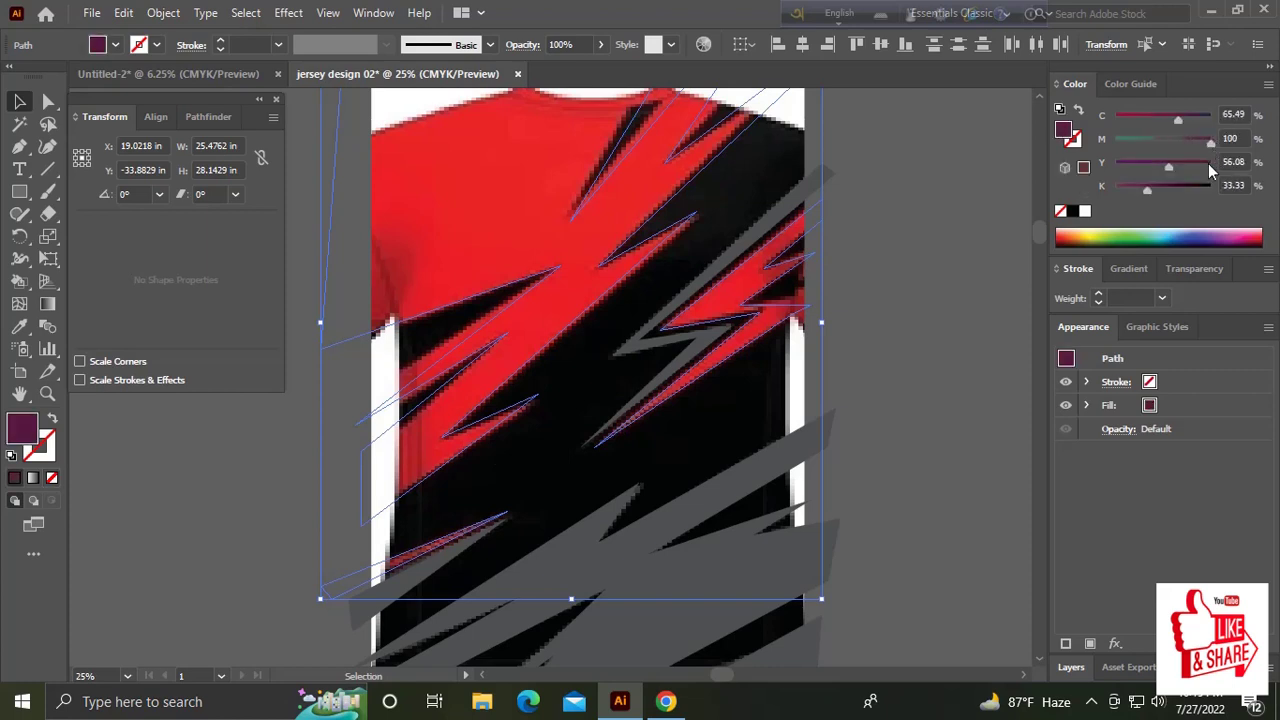
click(1208, 162)
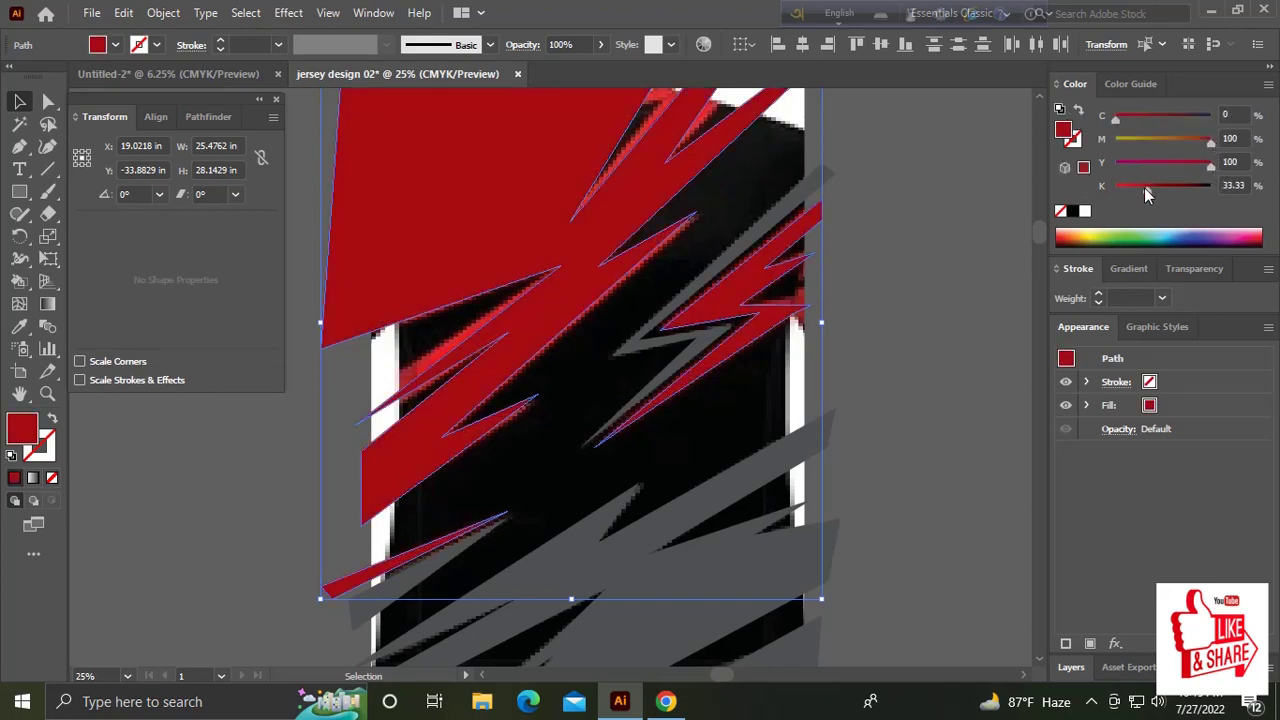
drag(1145, 186, 1082, 190)
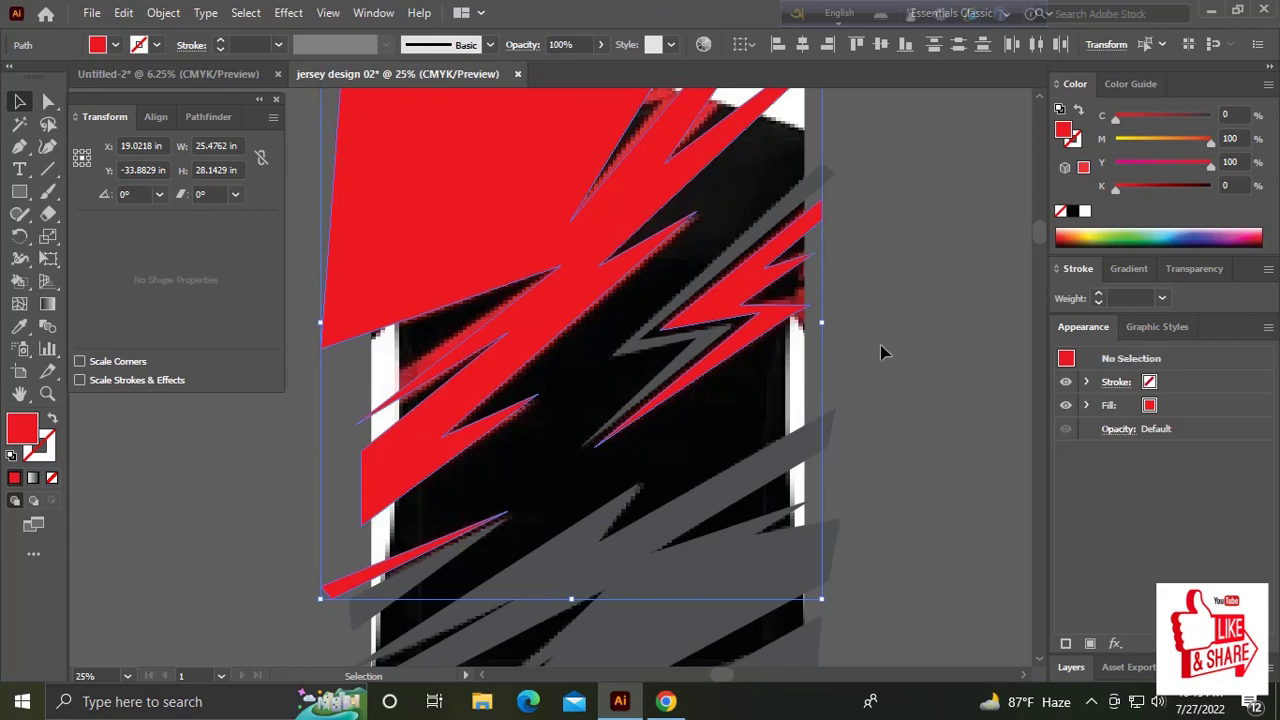
click(850, 372)
key(ctrl+minus)
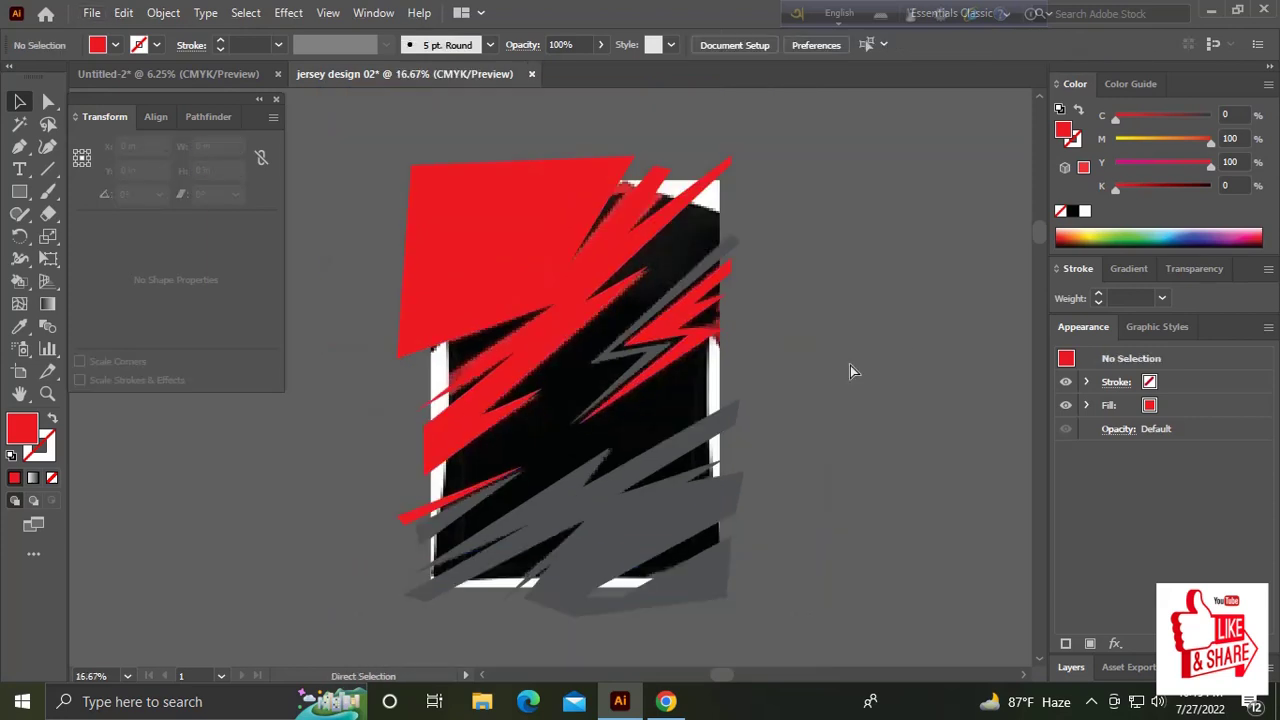
key(ctrl+minus)
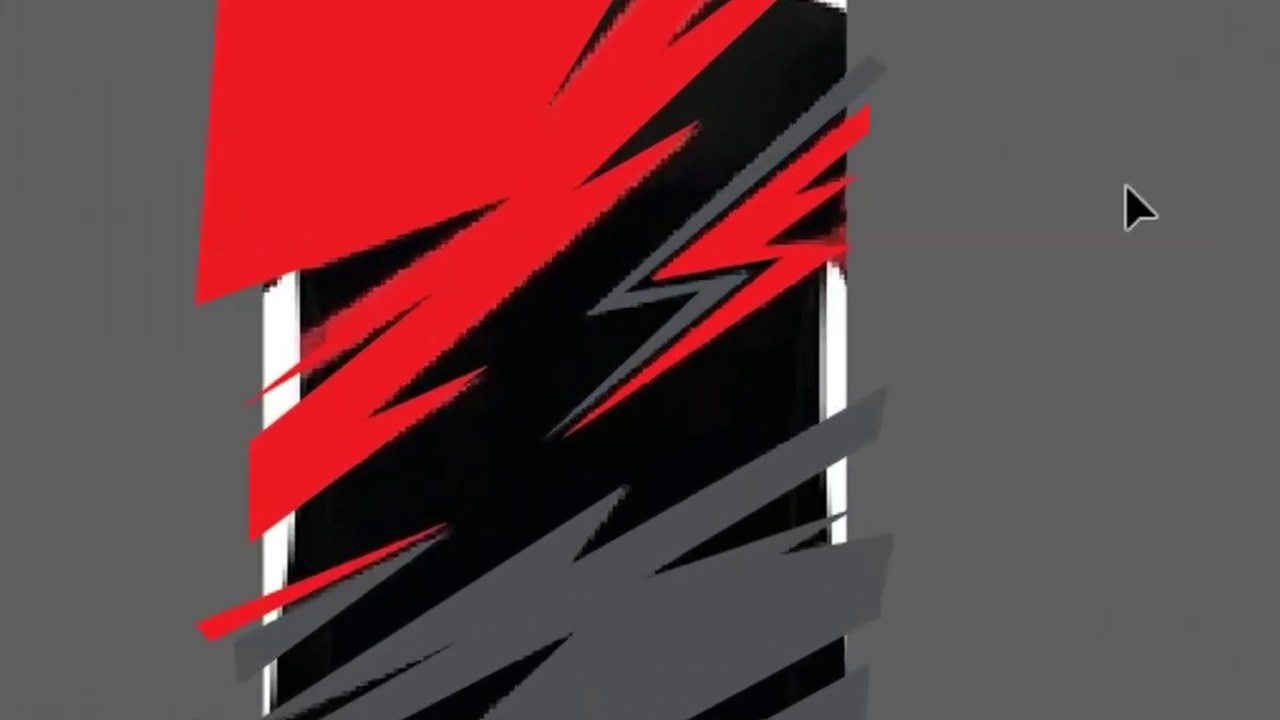
Create a 22 × 31 in rectangle beside the artwork and fill it with black.
click(1130, 189)
text(22)
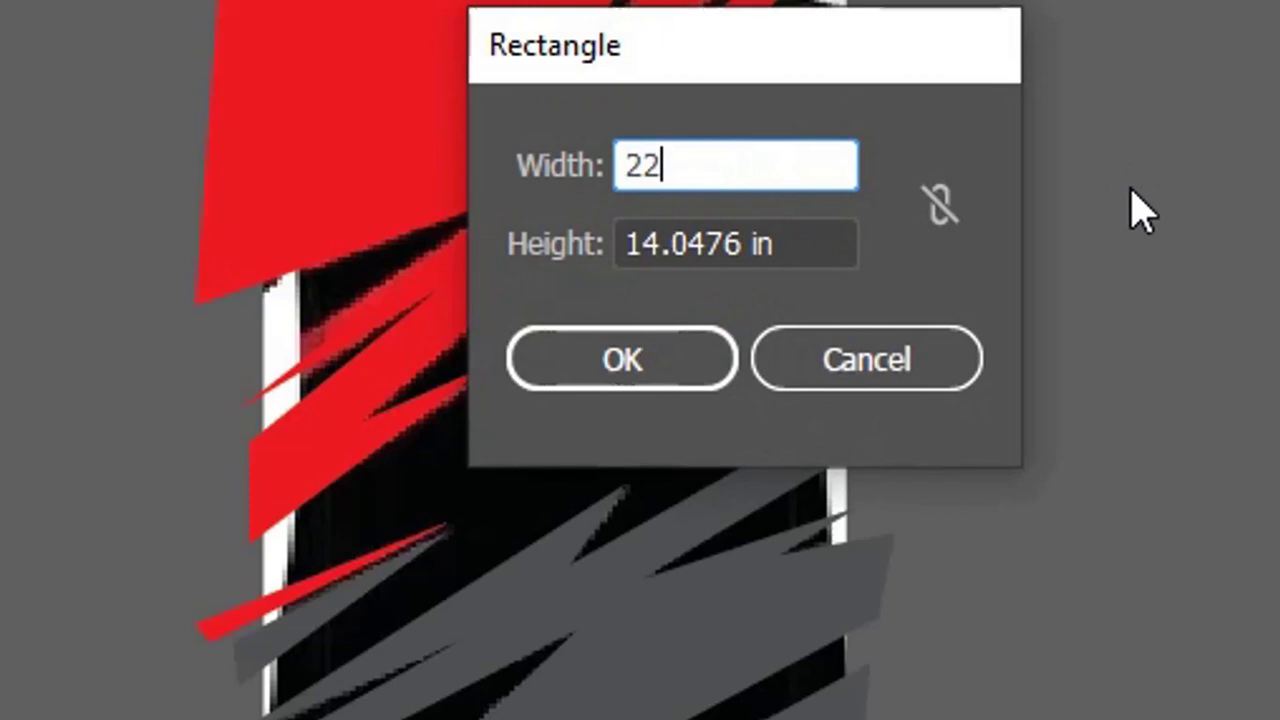
key(Tab)
text(31)
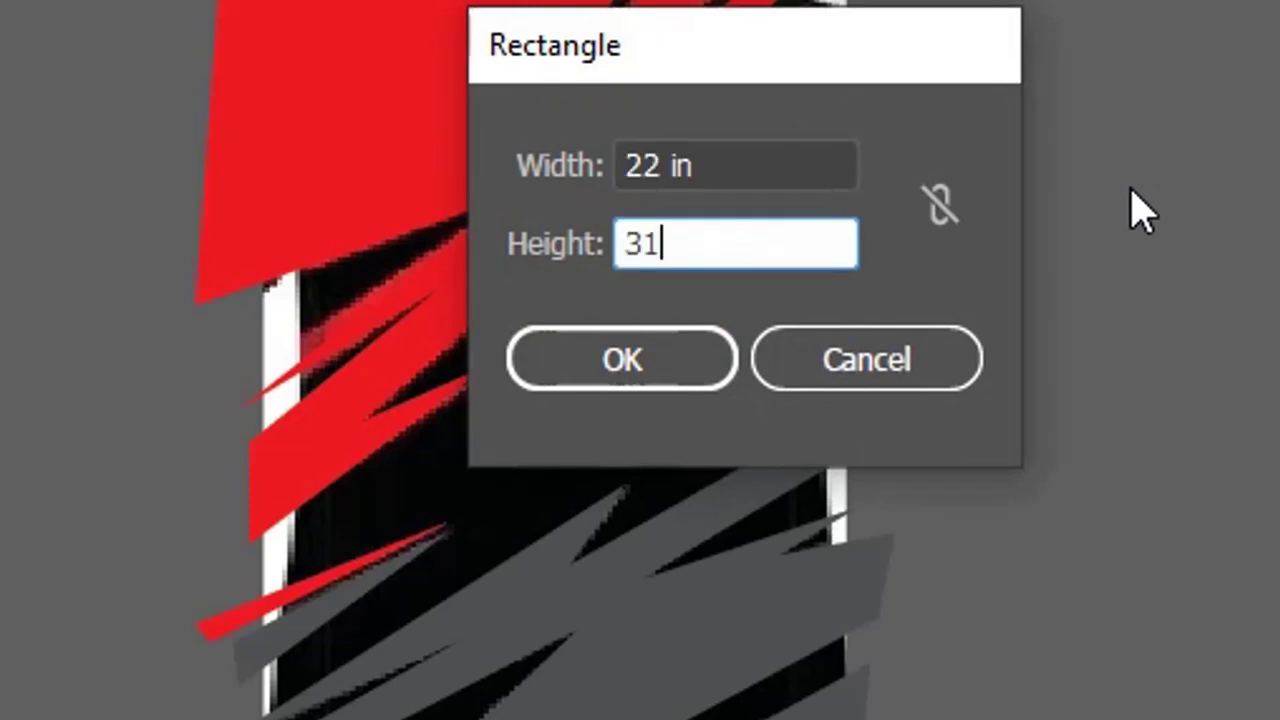
key(Return)
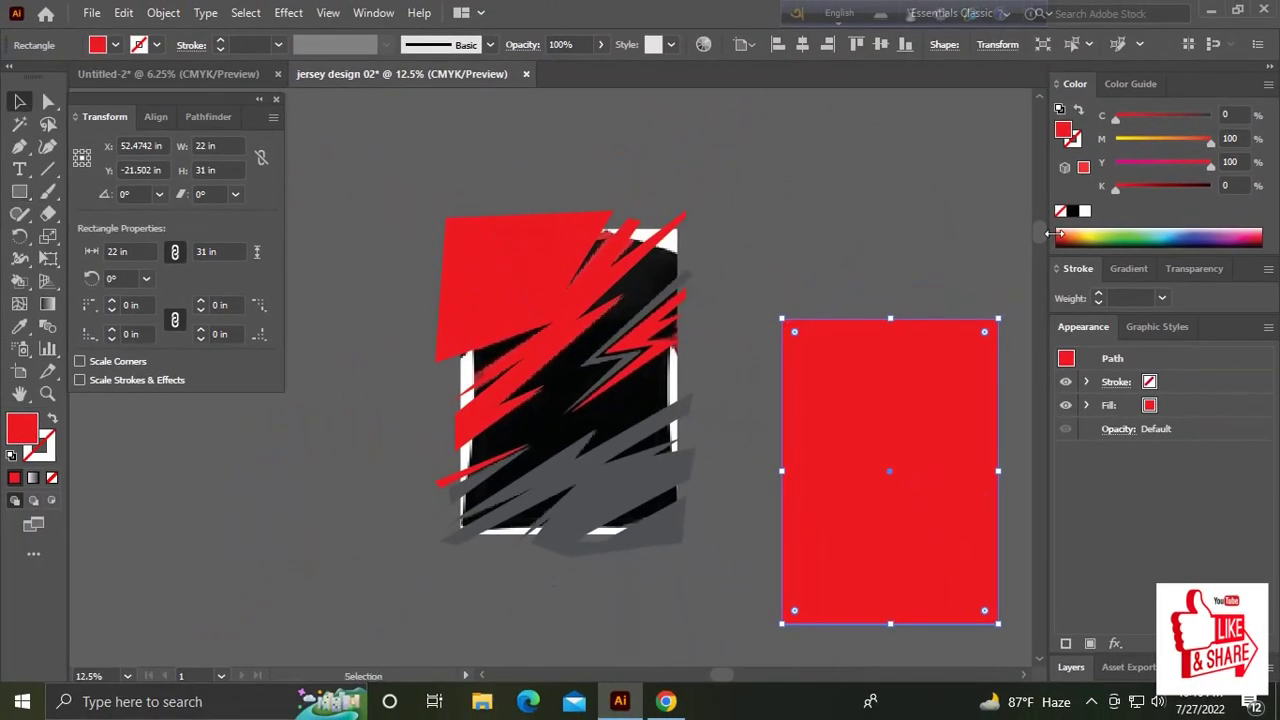
click(1072, 211)
Line up the black 22 × 31 in rectangle over the red and grey lightning artwork.
drag(930, 422, 576, 301)
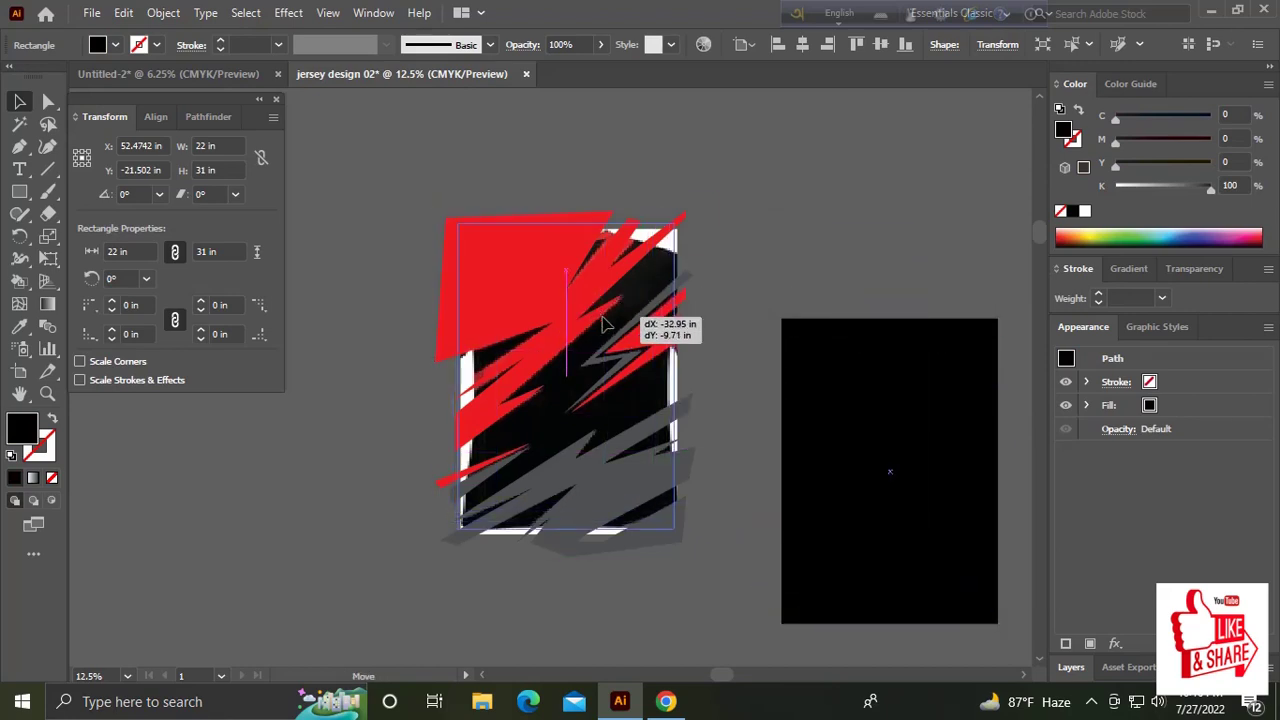
drag(576, 301, 604, 326)
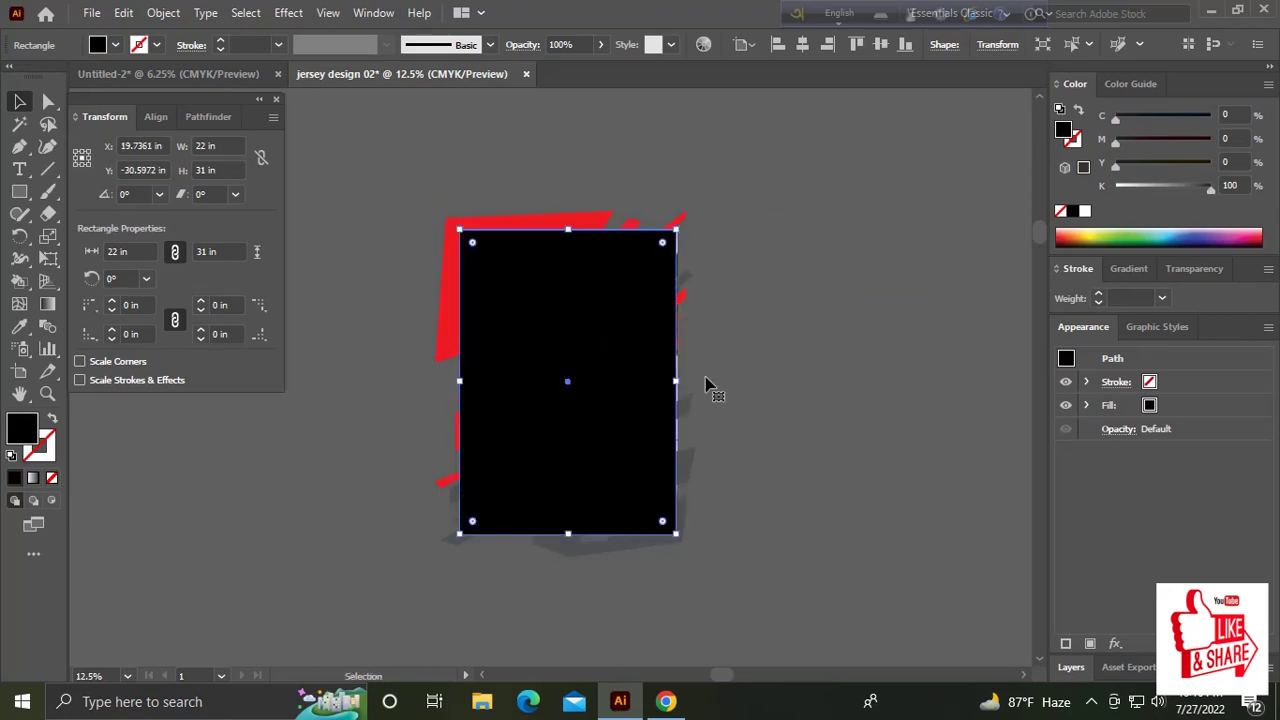
click(759, 376)
drag(759, 376, 646, 384)
key(ctrl+a)
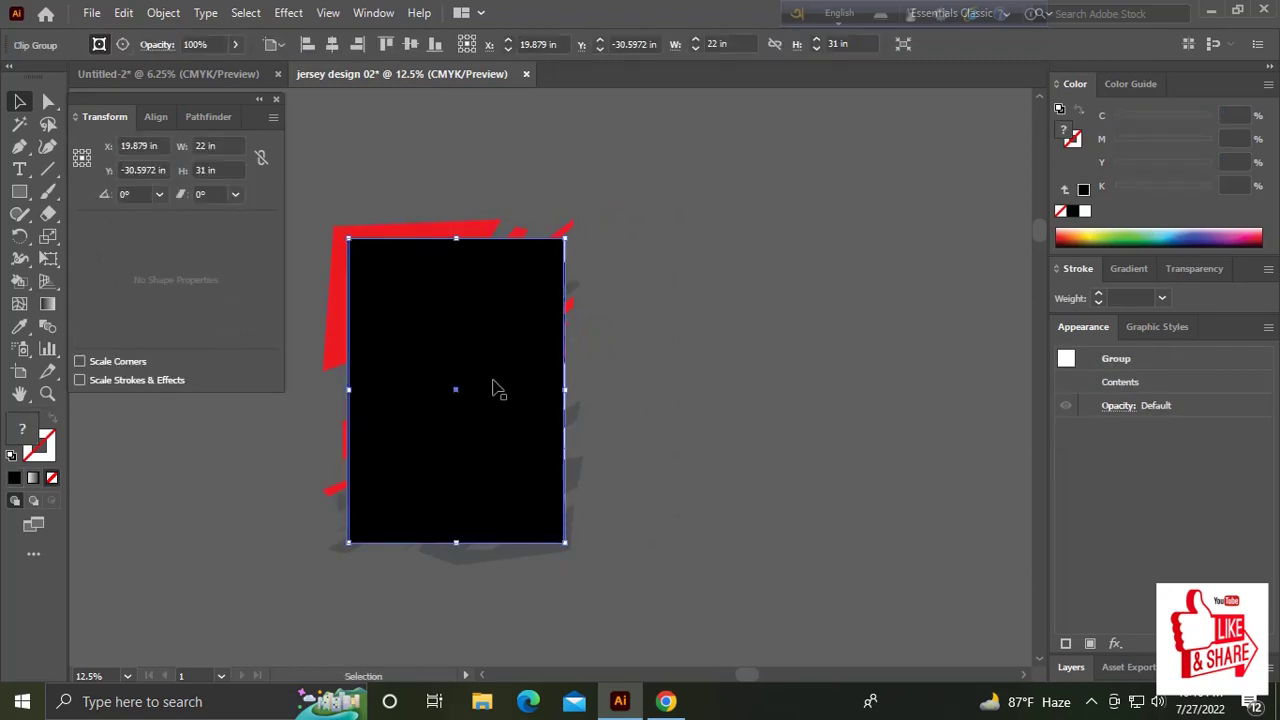
drag(497, 388, 730, 389)
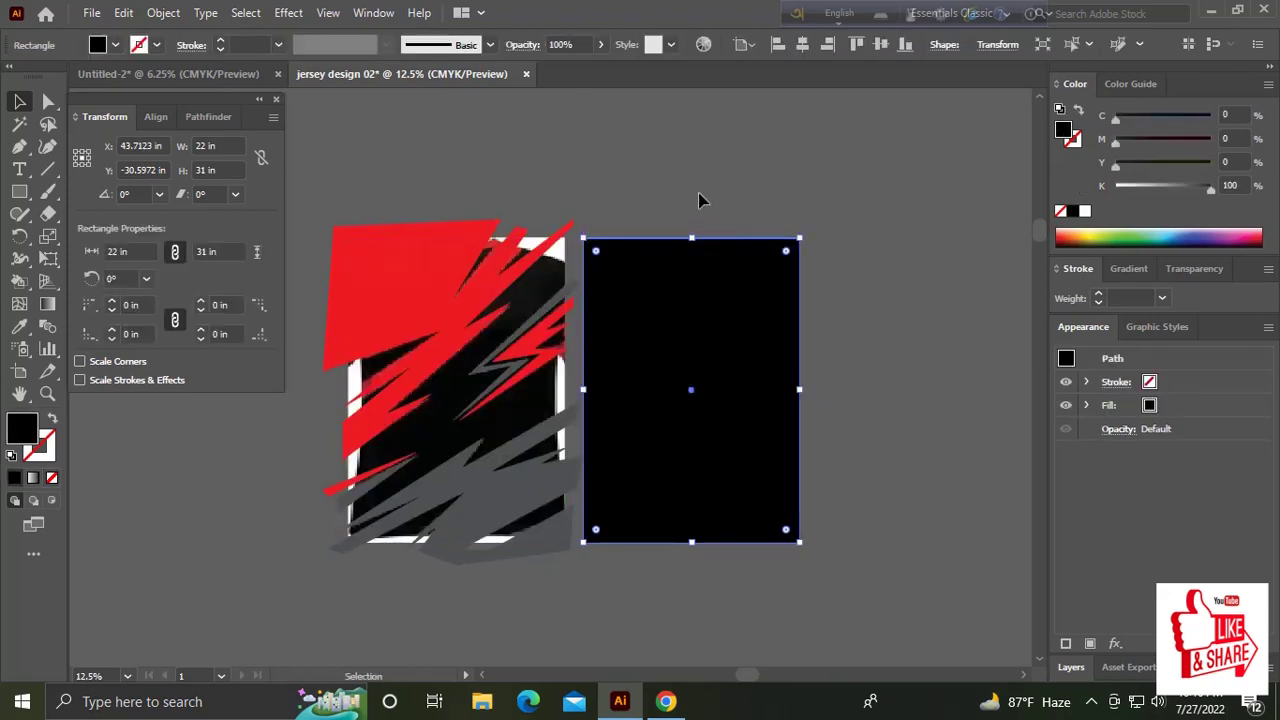
key(ctrl+z)
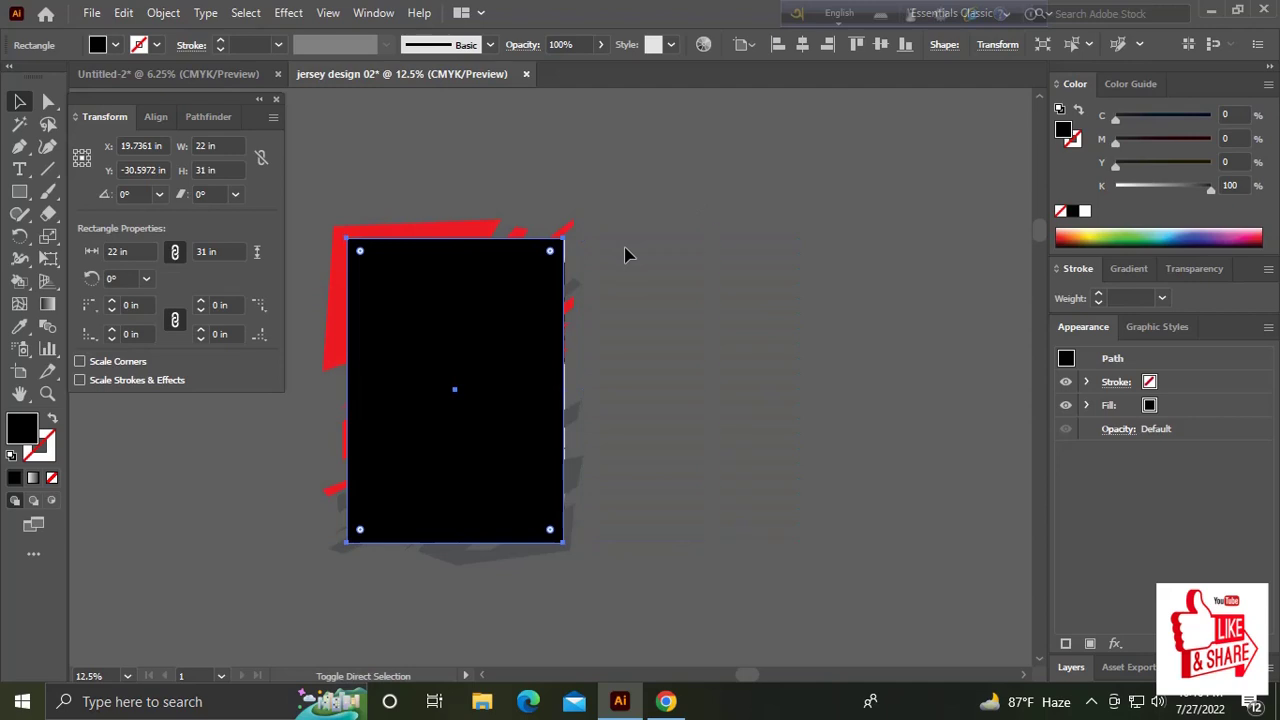
key(ctrl+shift+bracketleft)
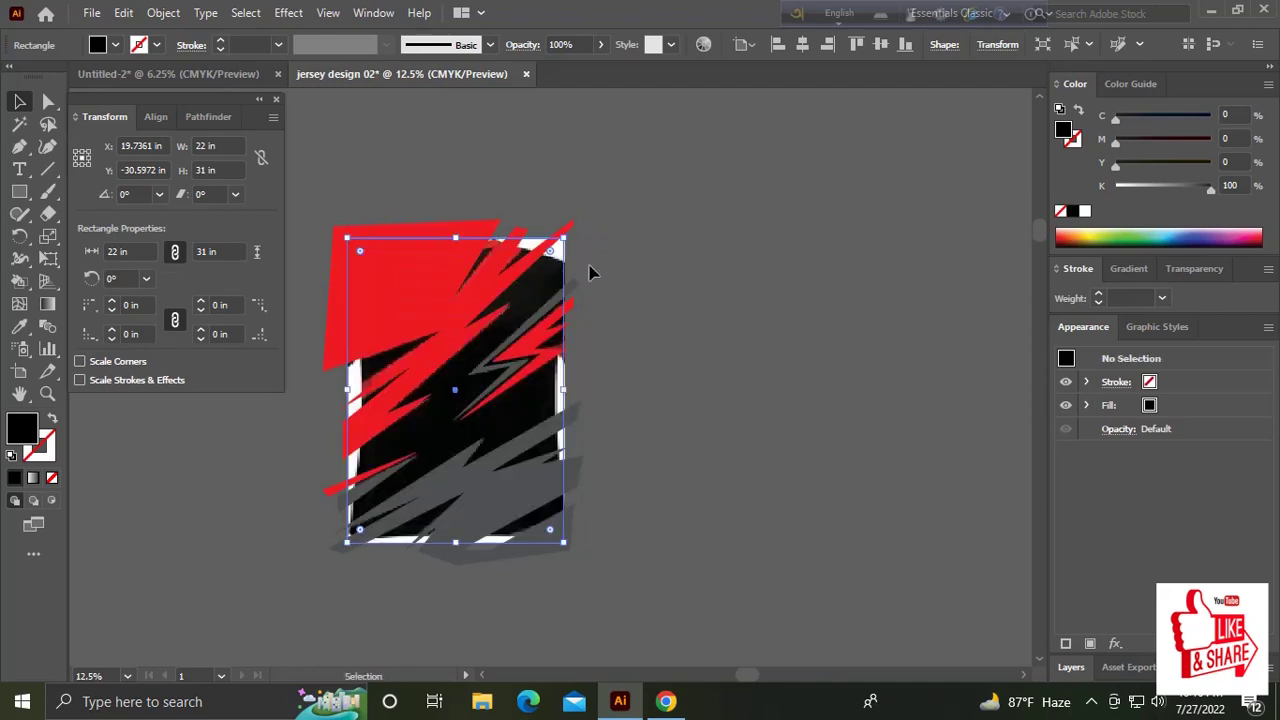
drag(590, 272, 737, 405)
Bring the black rectangle to the front and clip the lightning artwork inside it (Ctrl+7).
key(ctrl+minus)
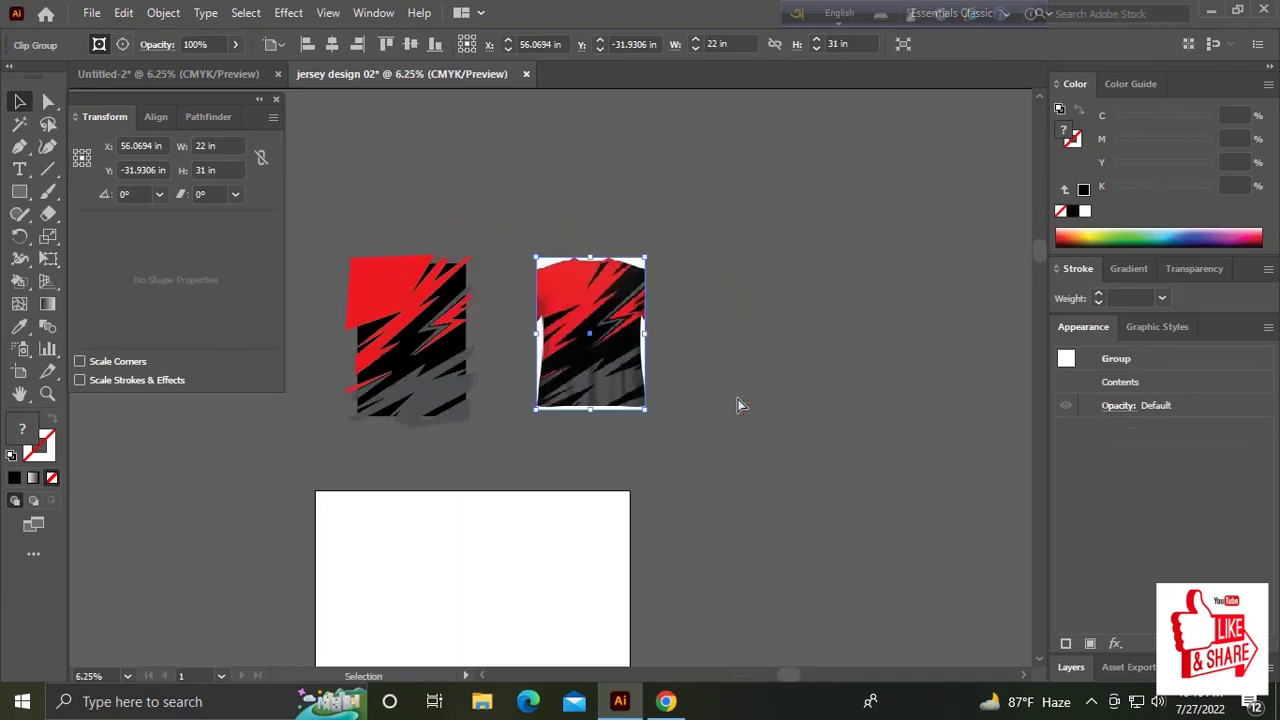
drag(600, 355, 760, 365)
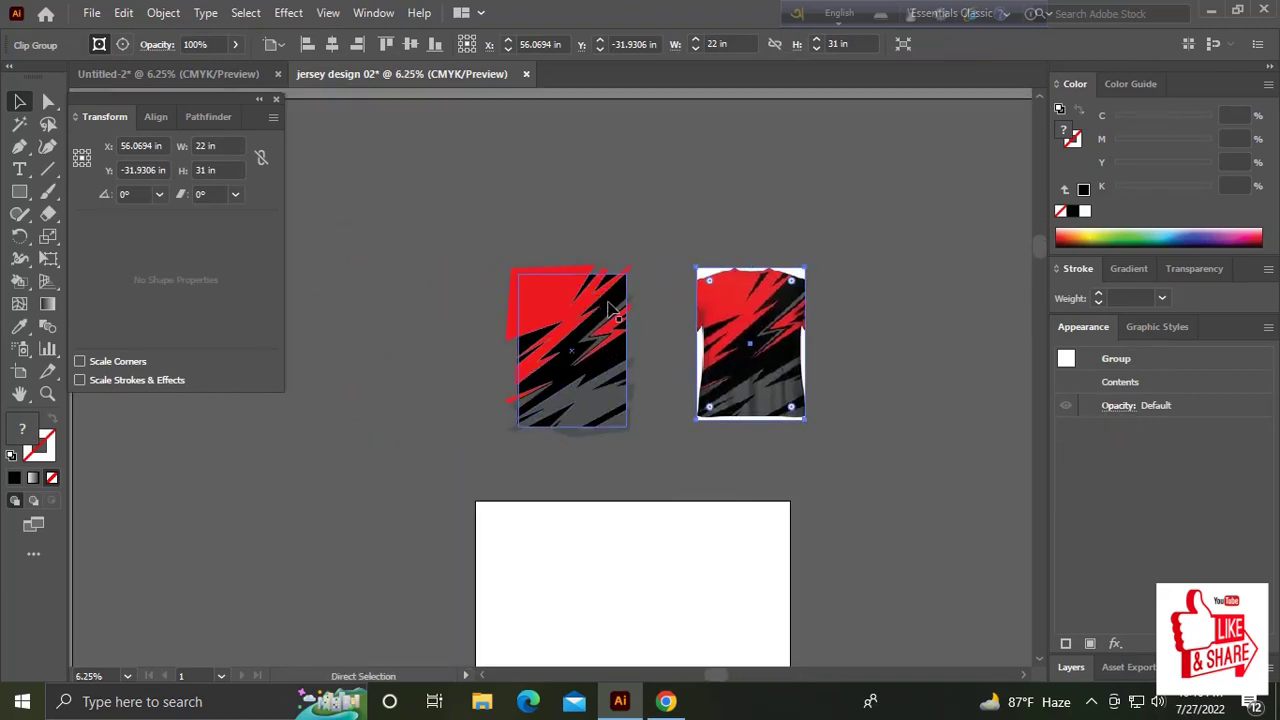
key(ctrl+plus)
drag(414, 286, 660, 270)
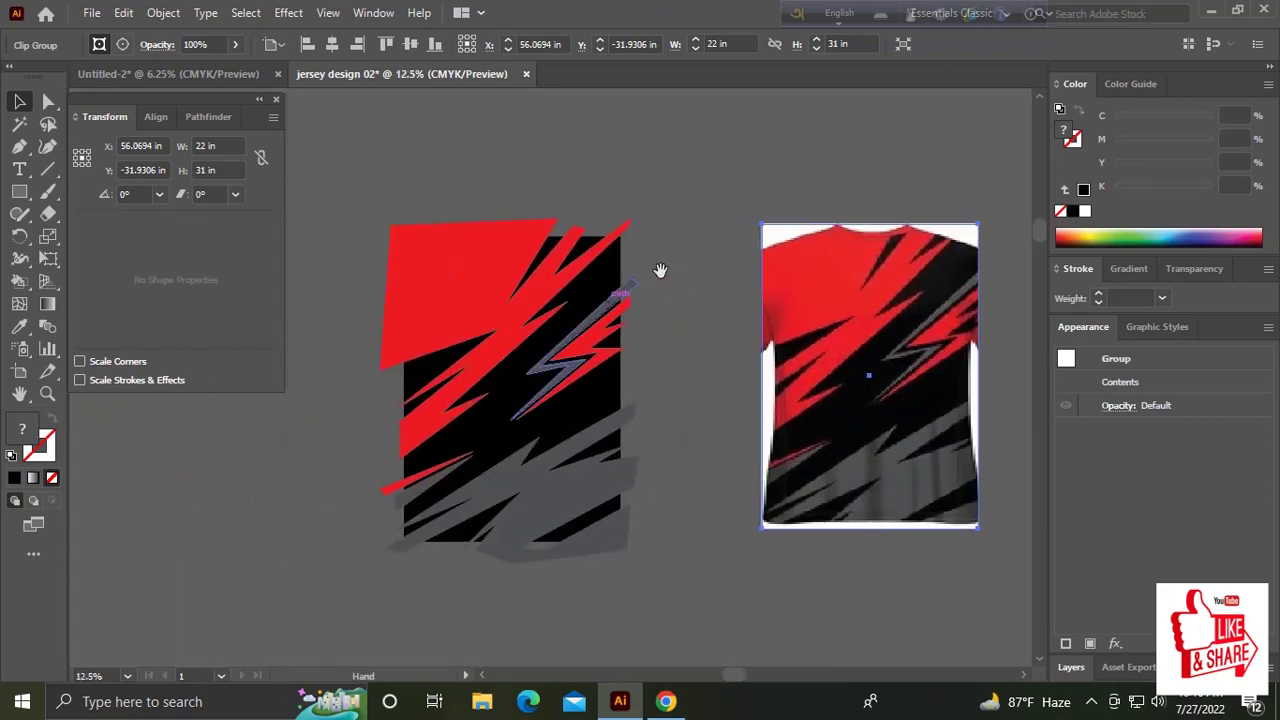
click(612, 288)
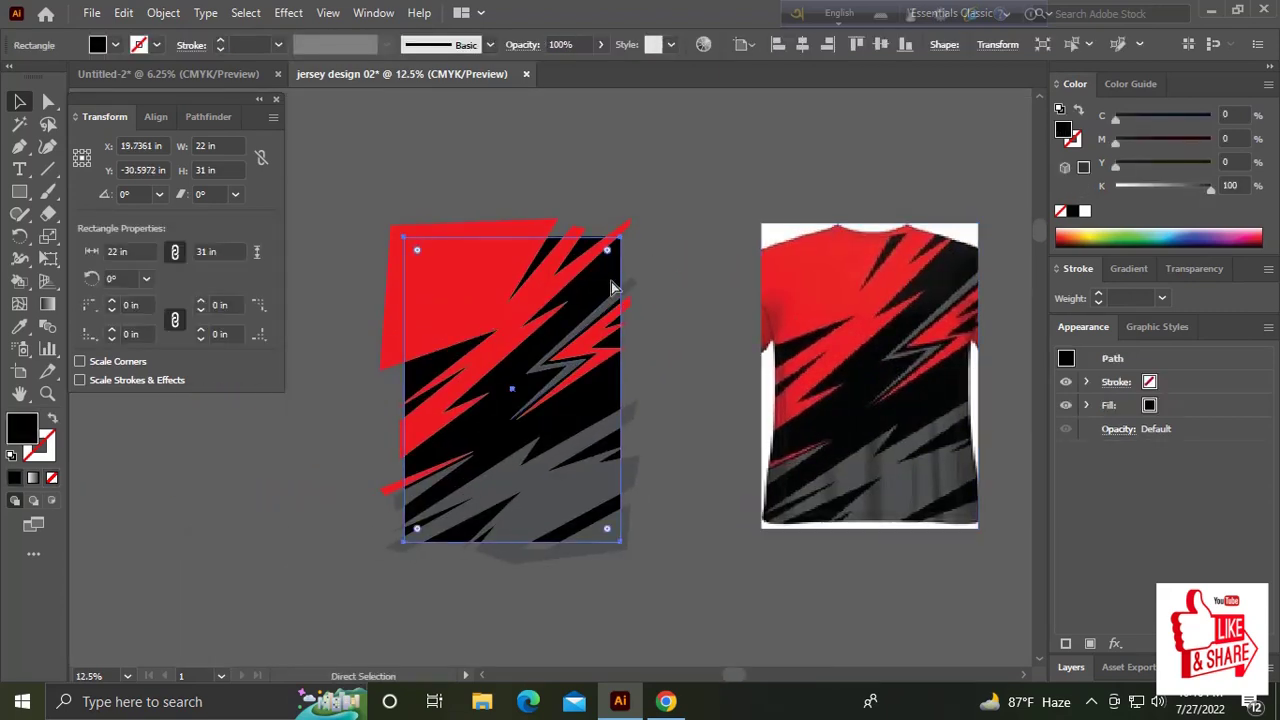
key(ctrl+shift+bracketright)
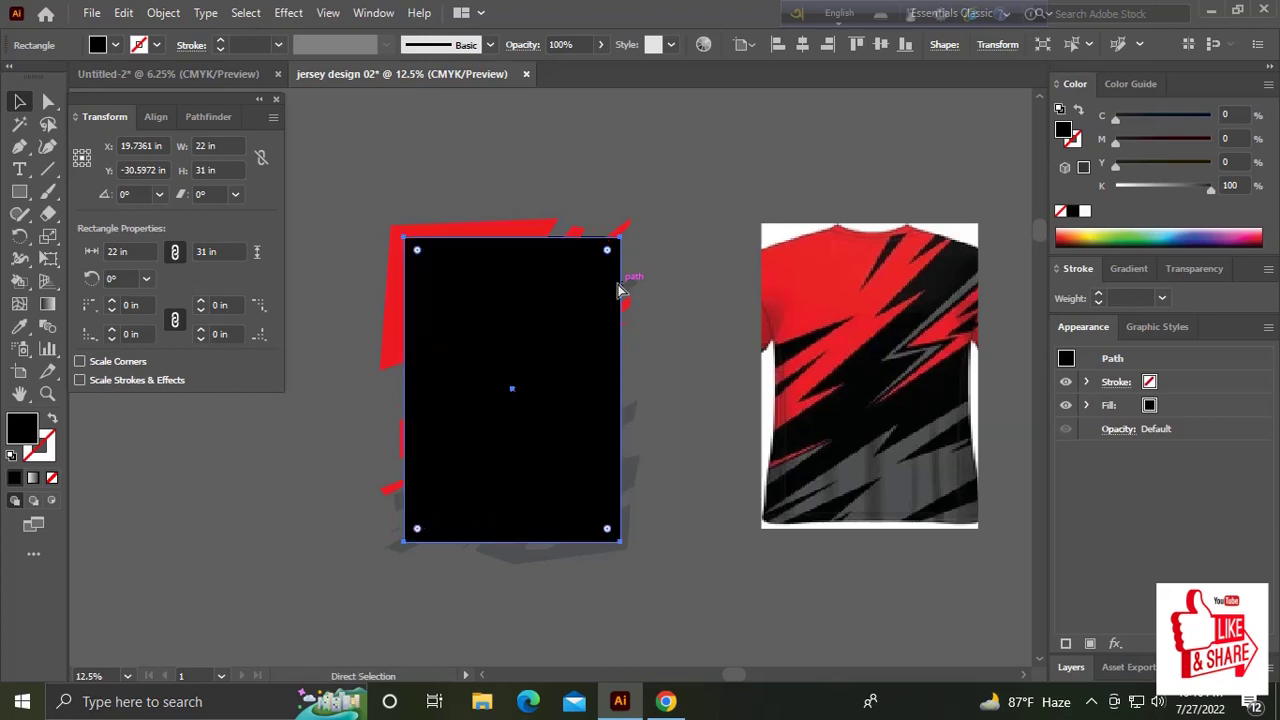
drag(338, 190, 672, 612)
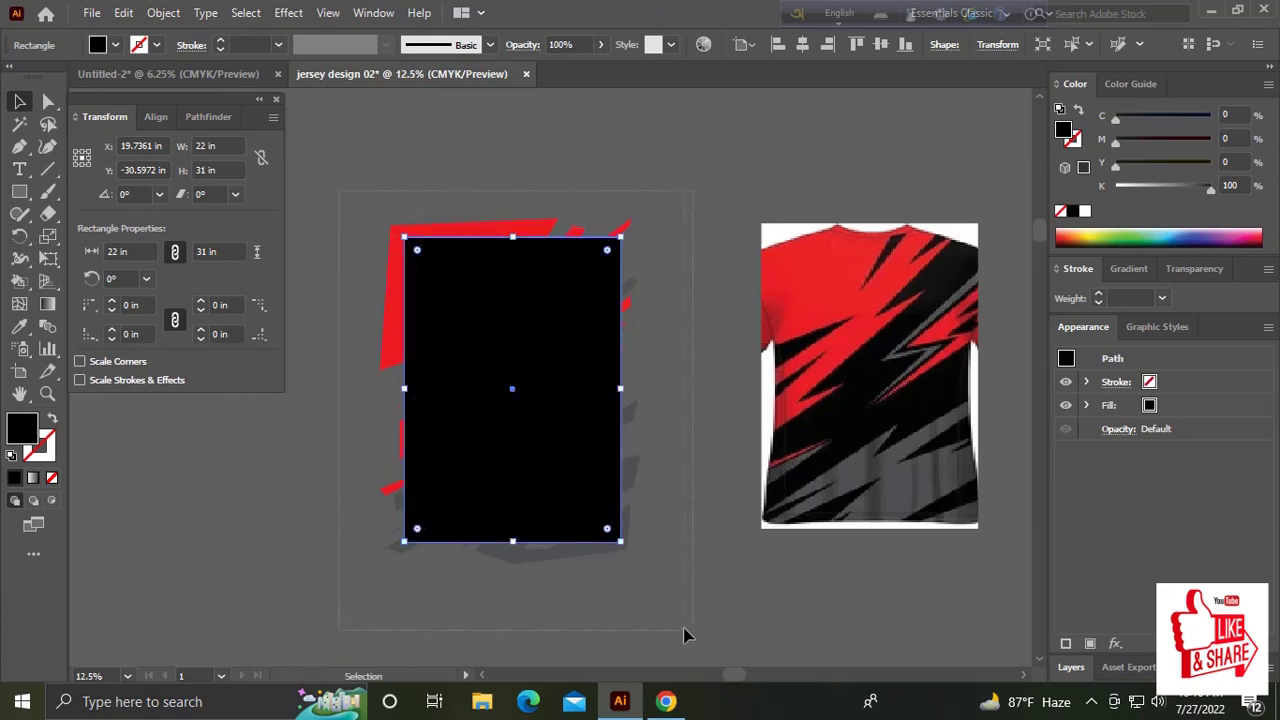
key(ctrl+7)
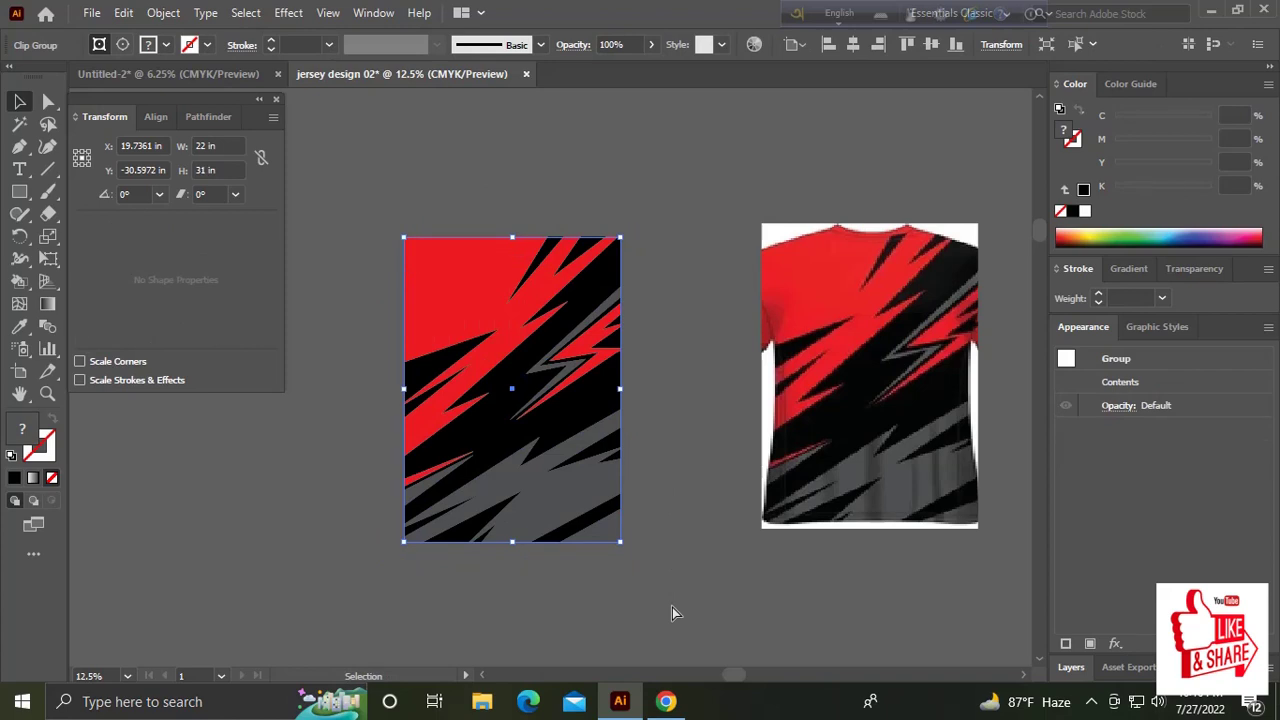
Nudge the jersey mockup image right and clear the selection.
click(680, 551)
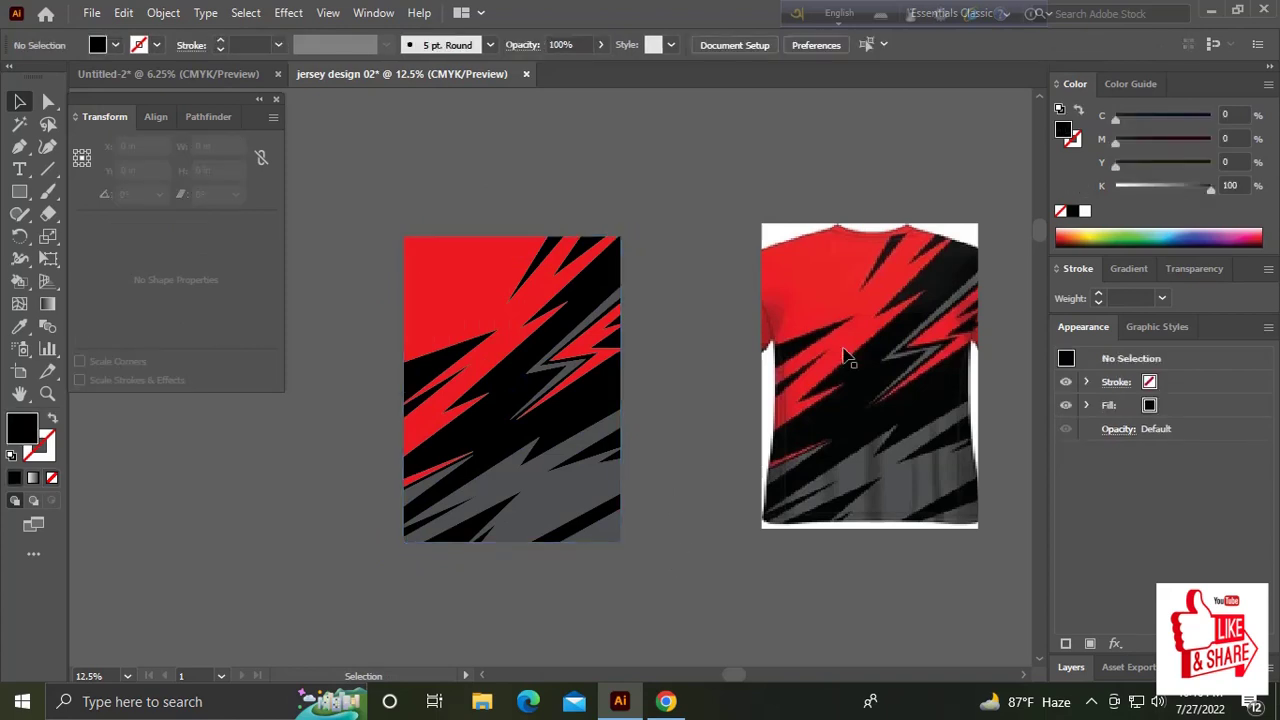
drag(852, 352, 866, 350)
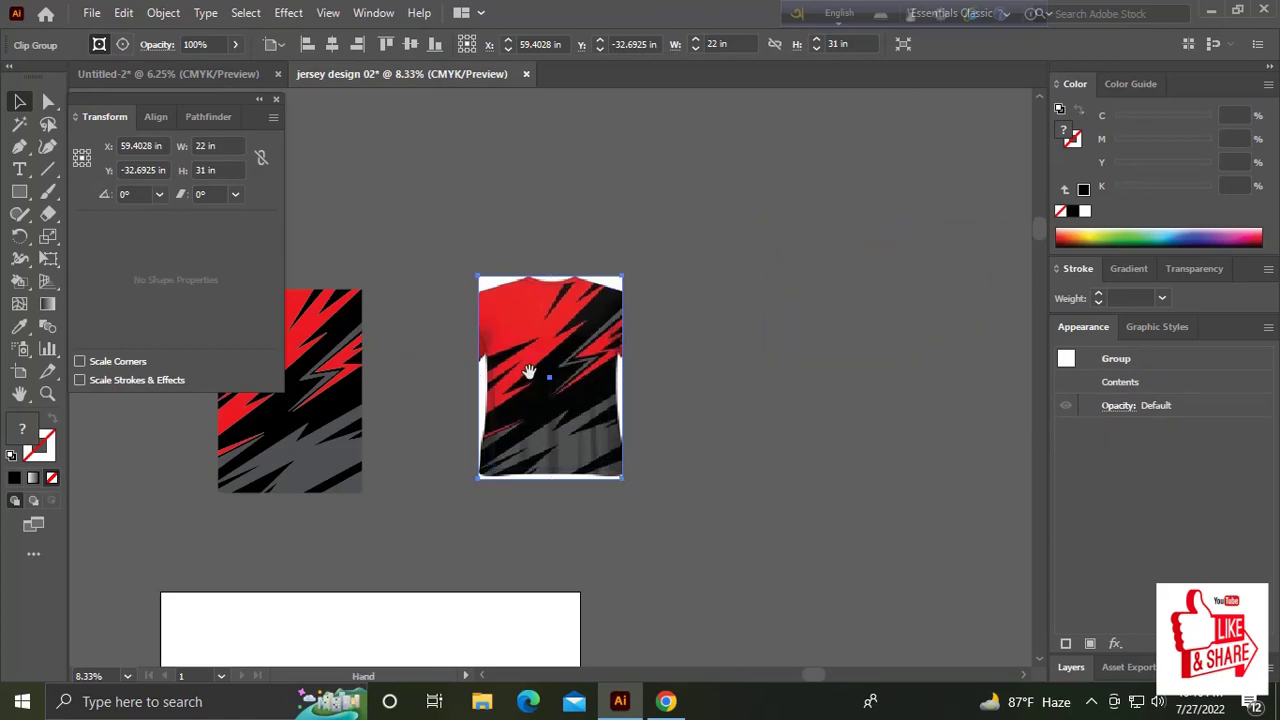
drag(528, 371, 766, 294)
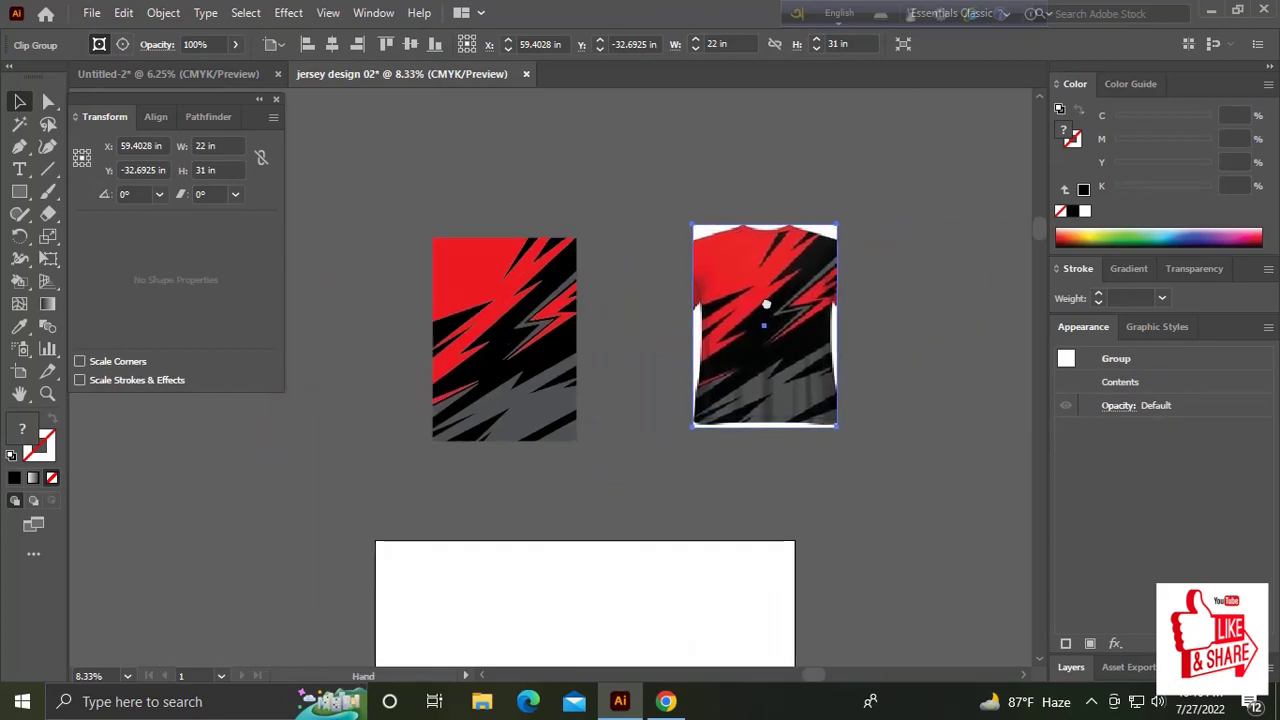
click(706, 463)
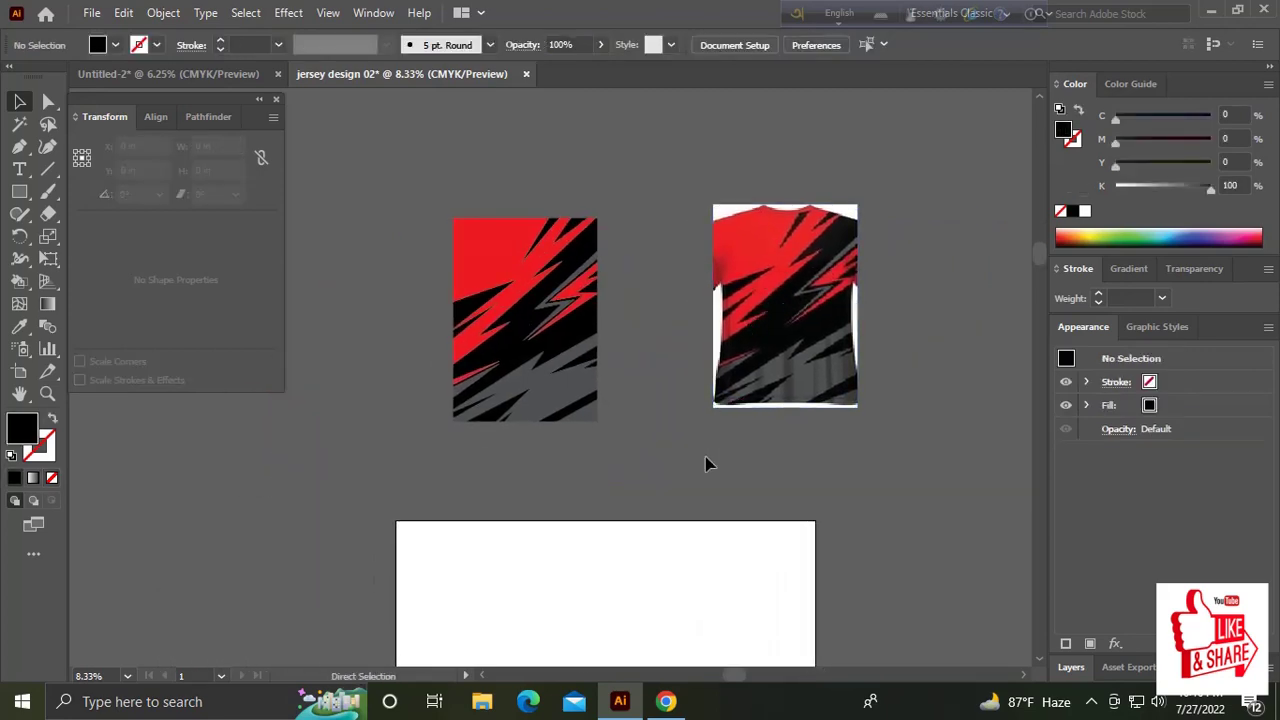
Open FULL HATA.ai, copy its orange jersey pieces, and close the file.
key(ctrl+o)
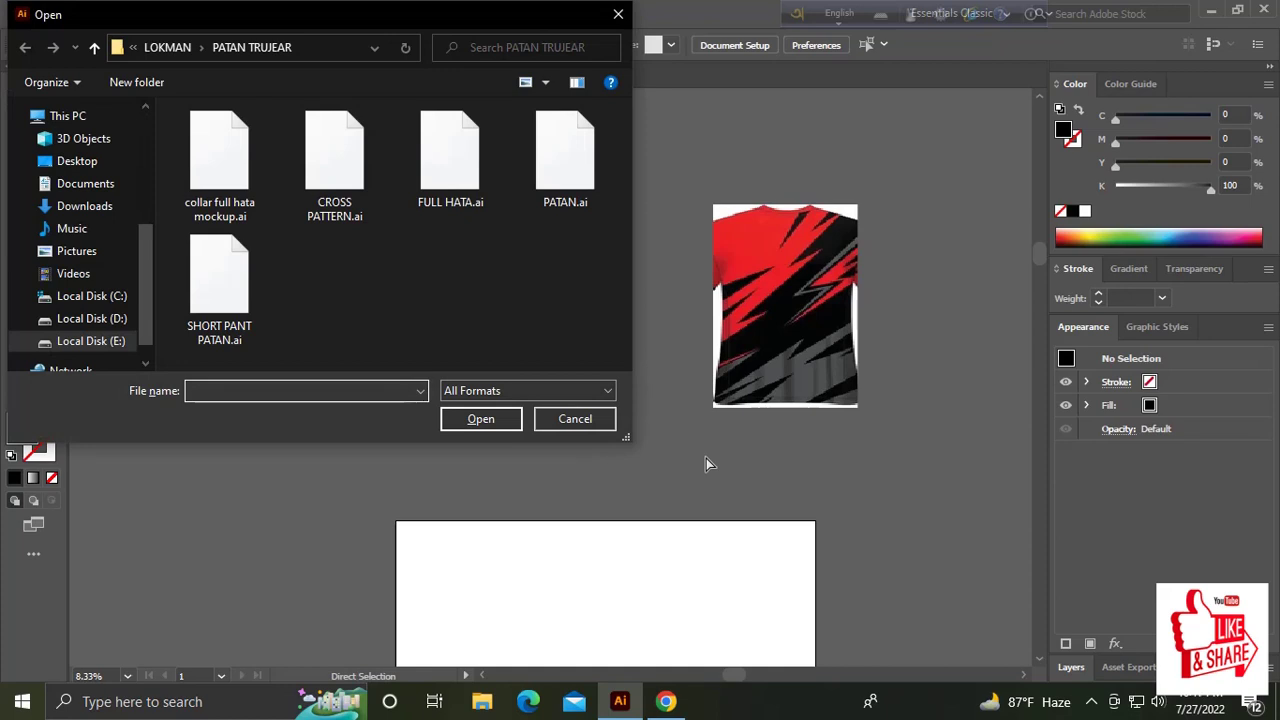
double_click(420, 174)
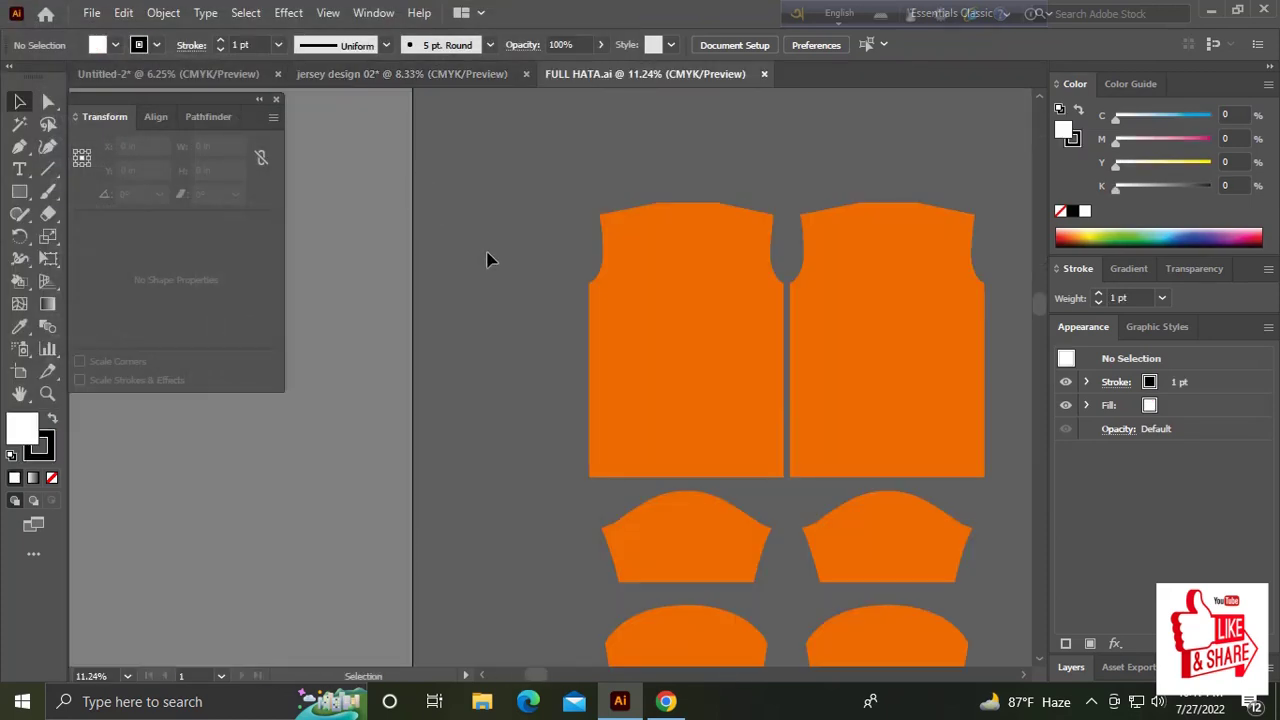
mouse_move(490, 257)
mouse_down()
mouse_move(642, 550)
mouse_move(668, 557)
mouse_up()
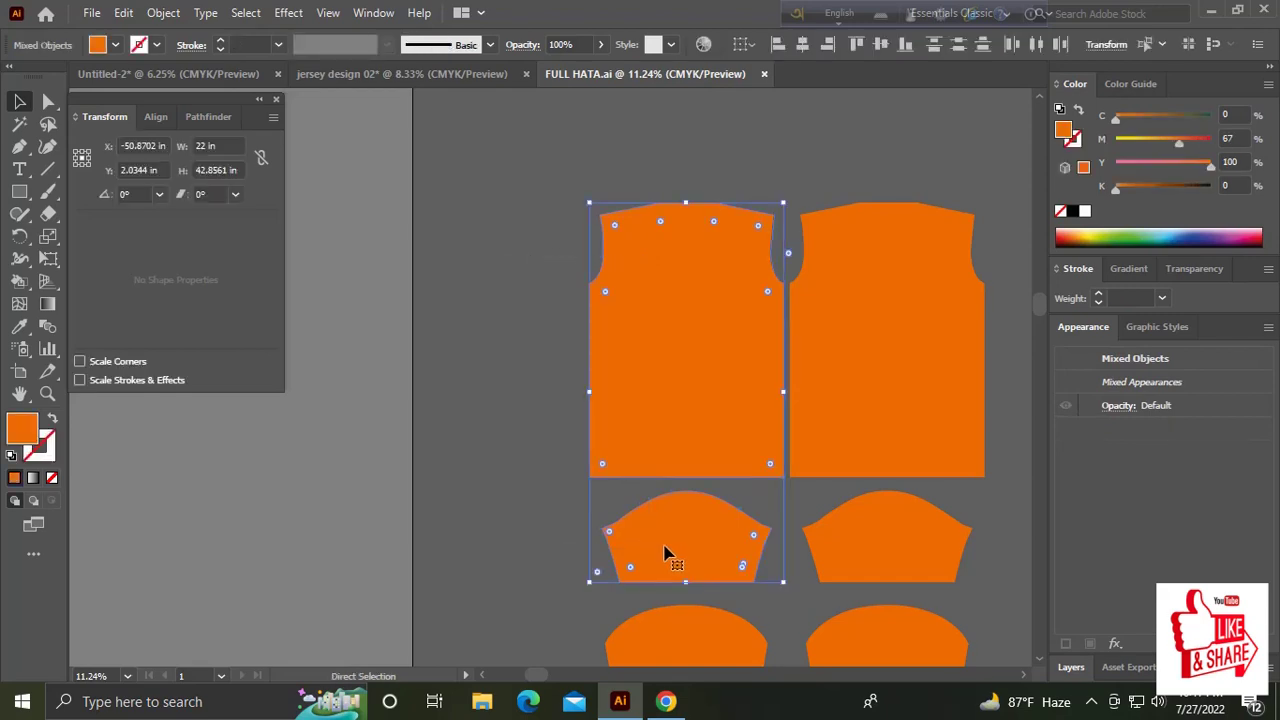
key(ctrl+w)
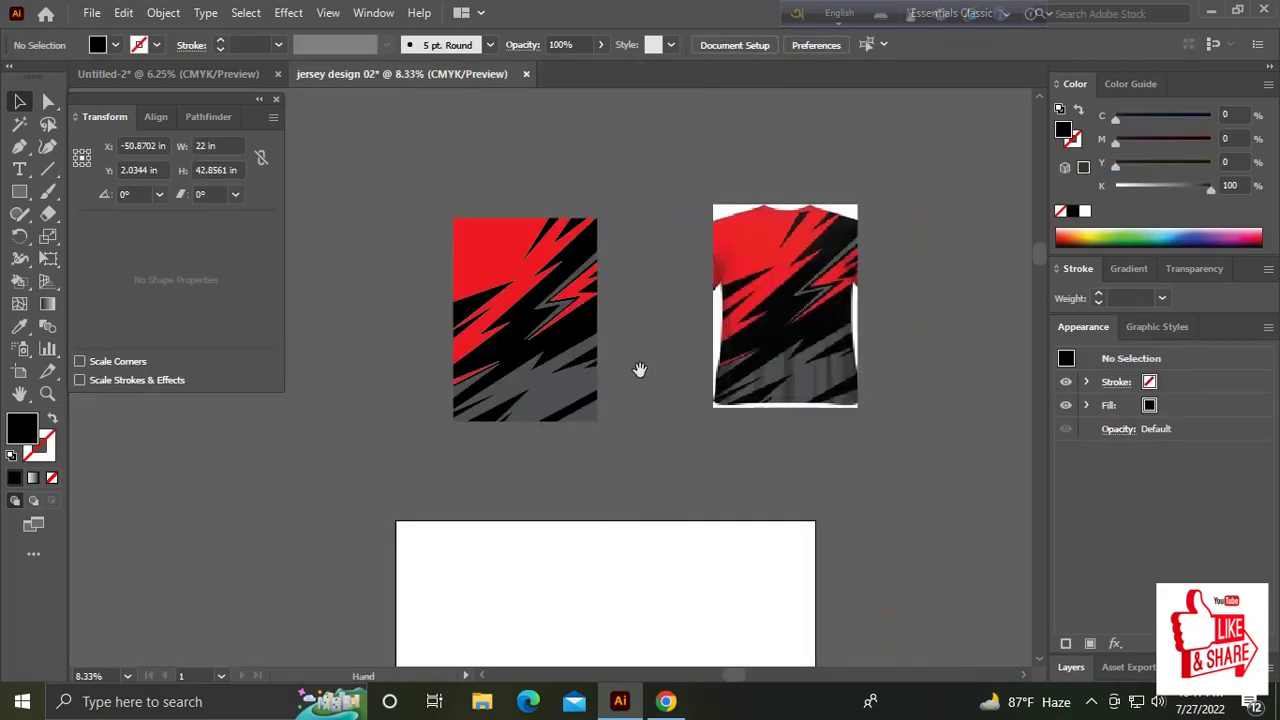
Paste the orange jersey pieces and move the curved sleeve piece onto the artboard.
key(ctrl+v)
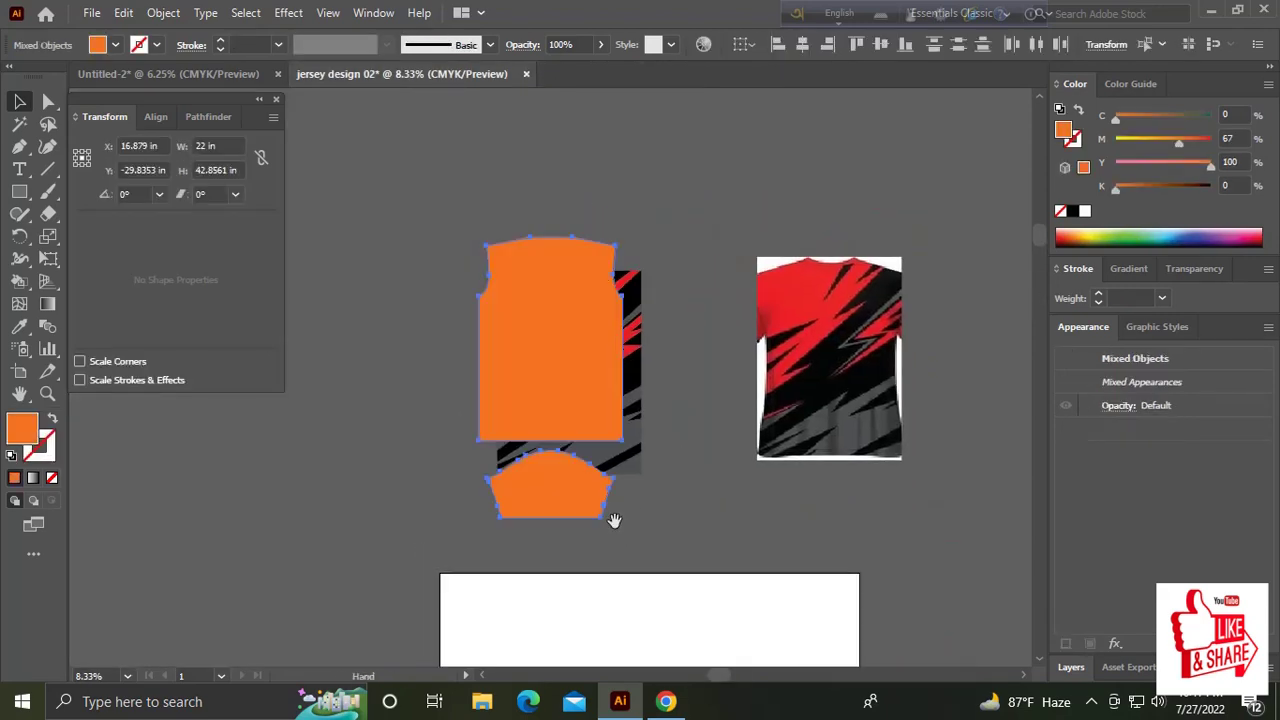
drag(626, 537, 684, 432)
drag(623, 385, 567, 490)
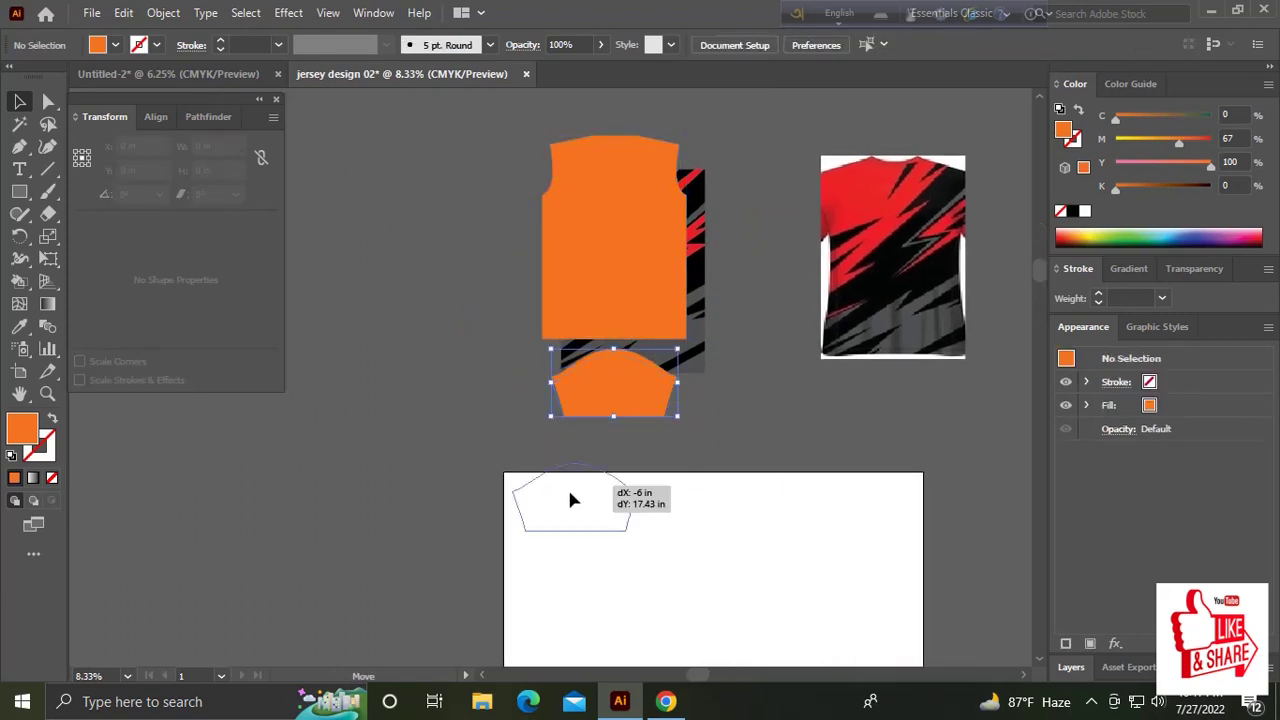
Center the orange front panel over the lightning artwork vertically and clip the artwork into it.
drag(614, 298, 629, 223)
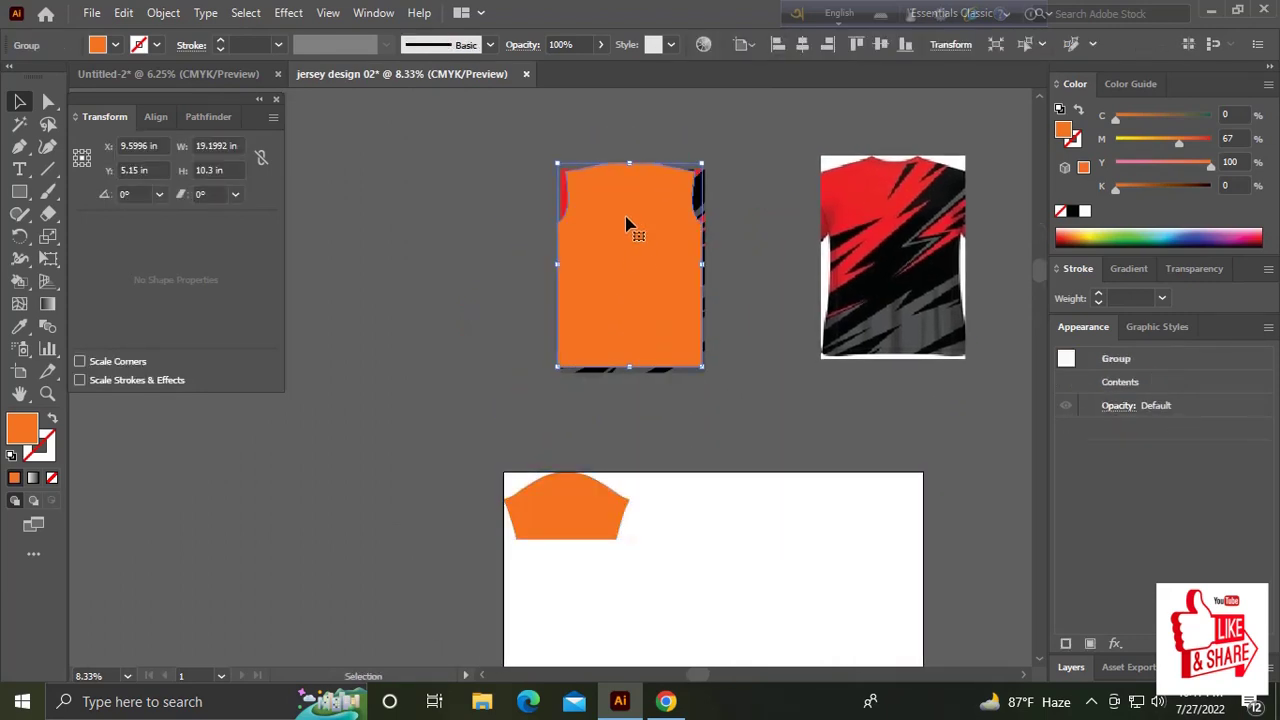
drag(574, 134, 660, 210)
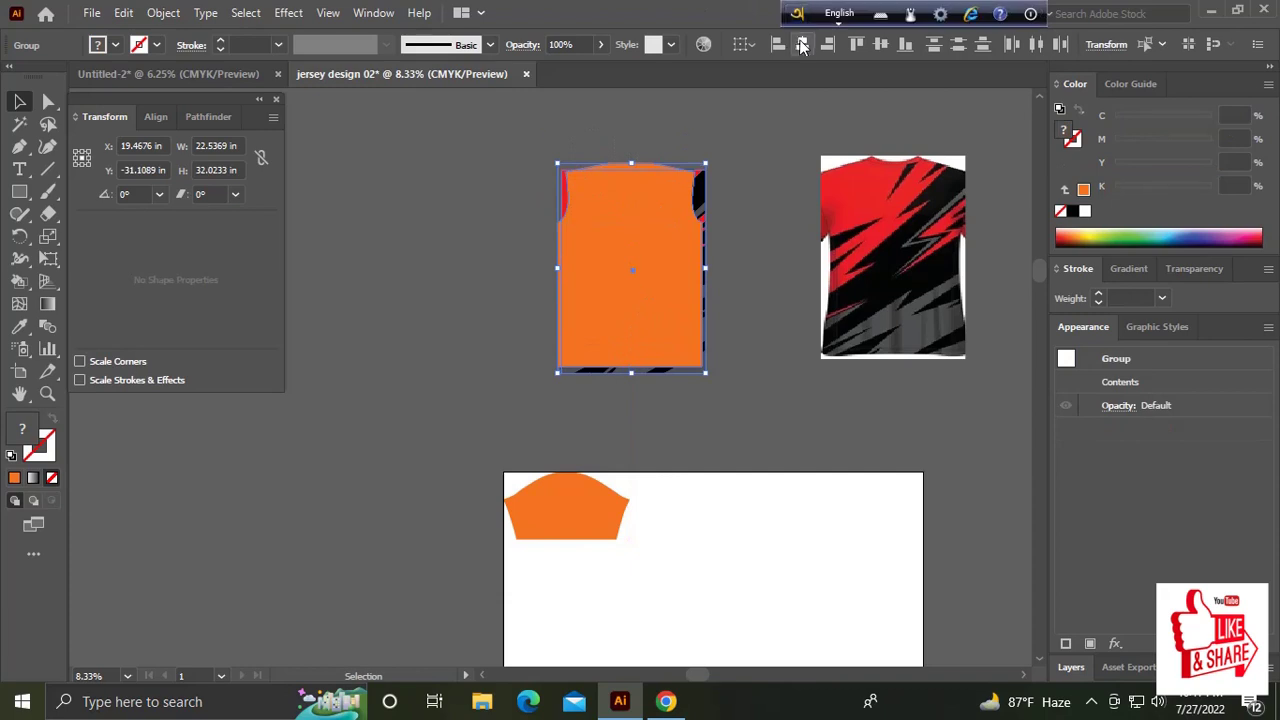
click(881, 45)
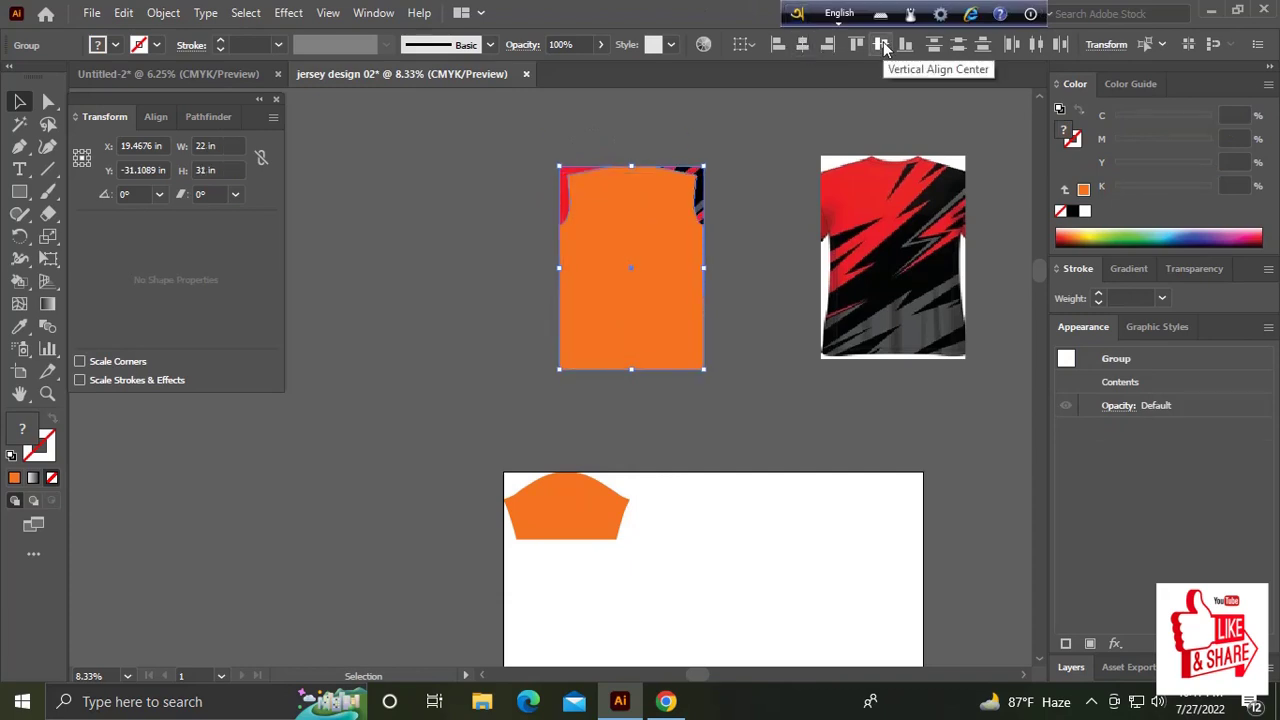
key(ctrl+7)
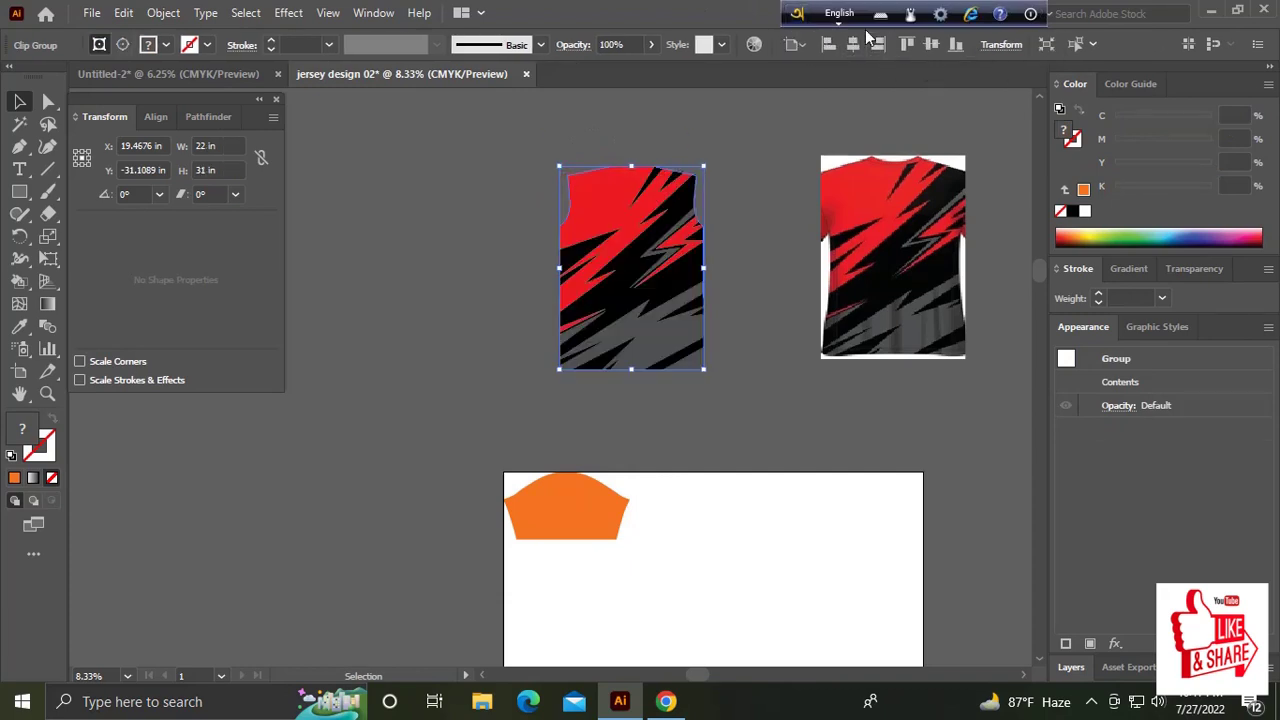
drag(894, 266, 957, 266)
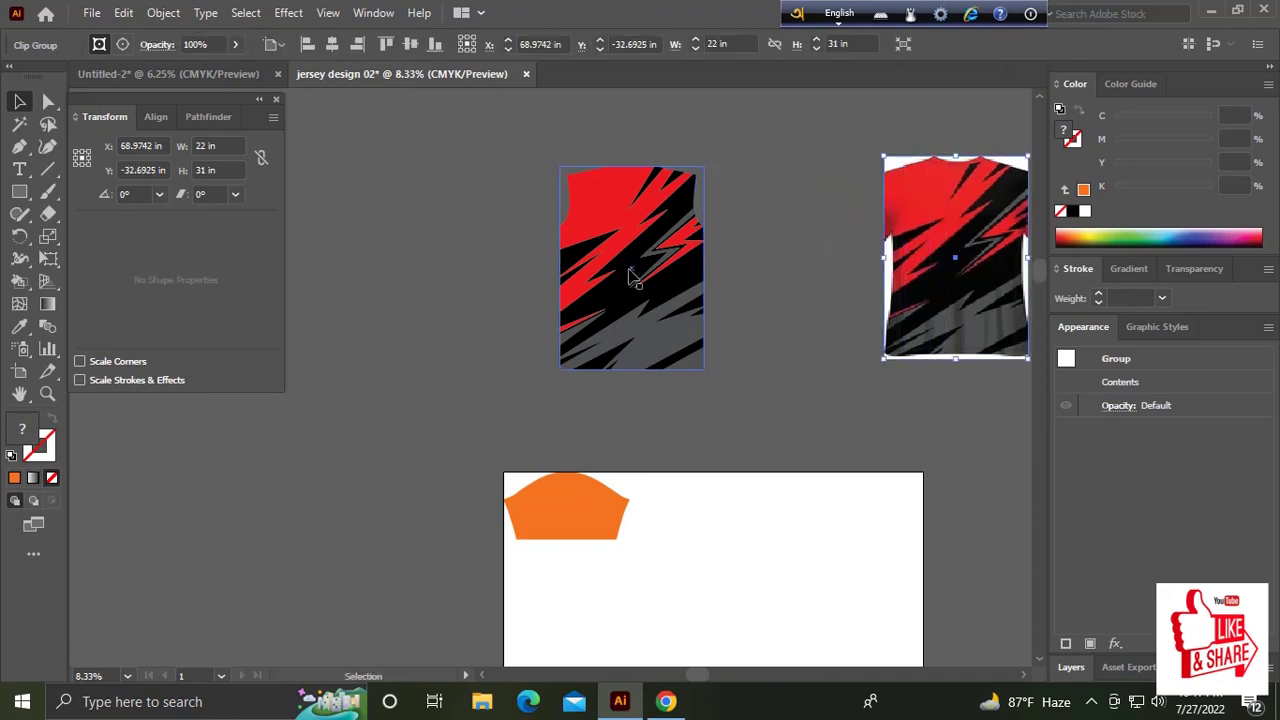
drag(612, 268, 474, 272)
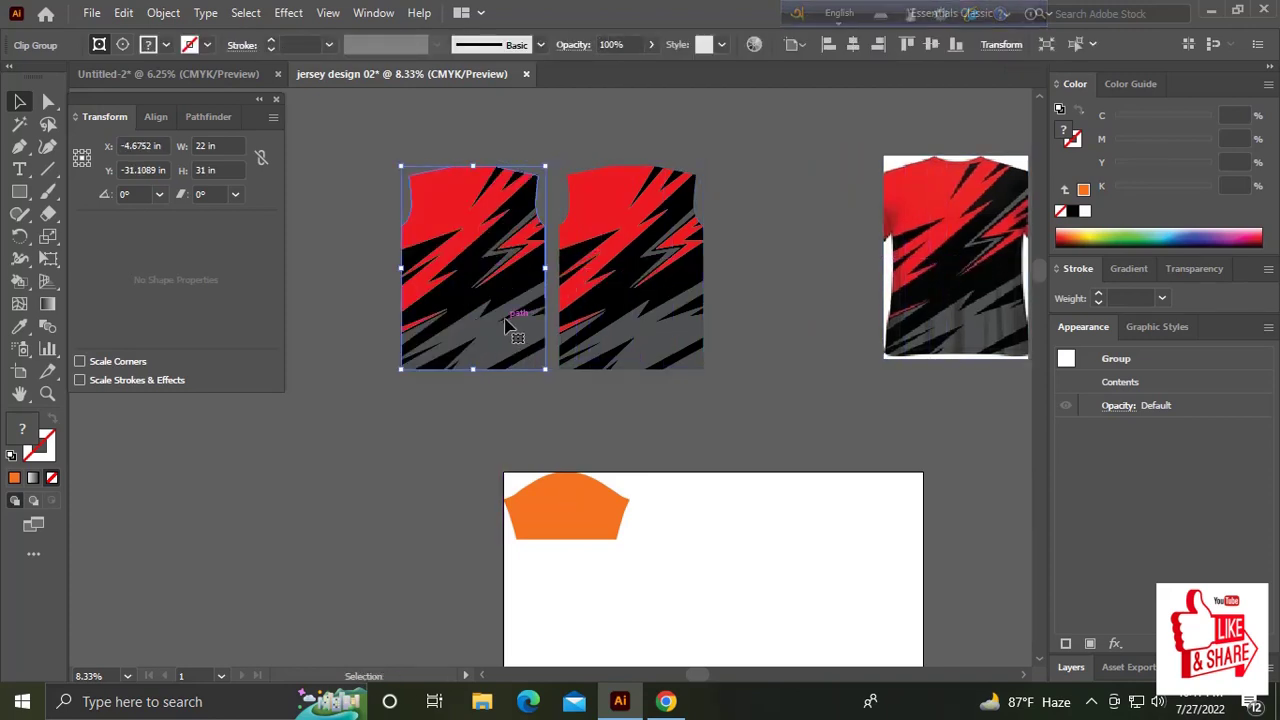
Reflect the left body panel across the vertical axis with the Reflect tool.
drag(25, 243, 81, 260)
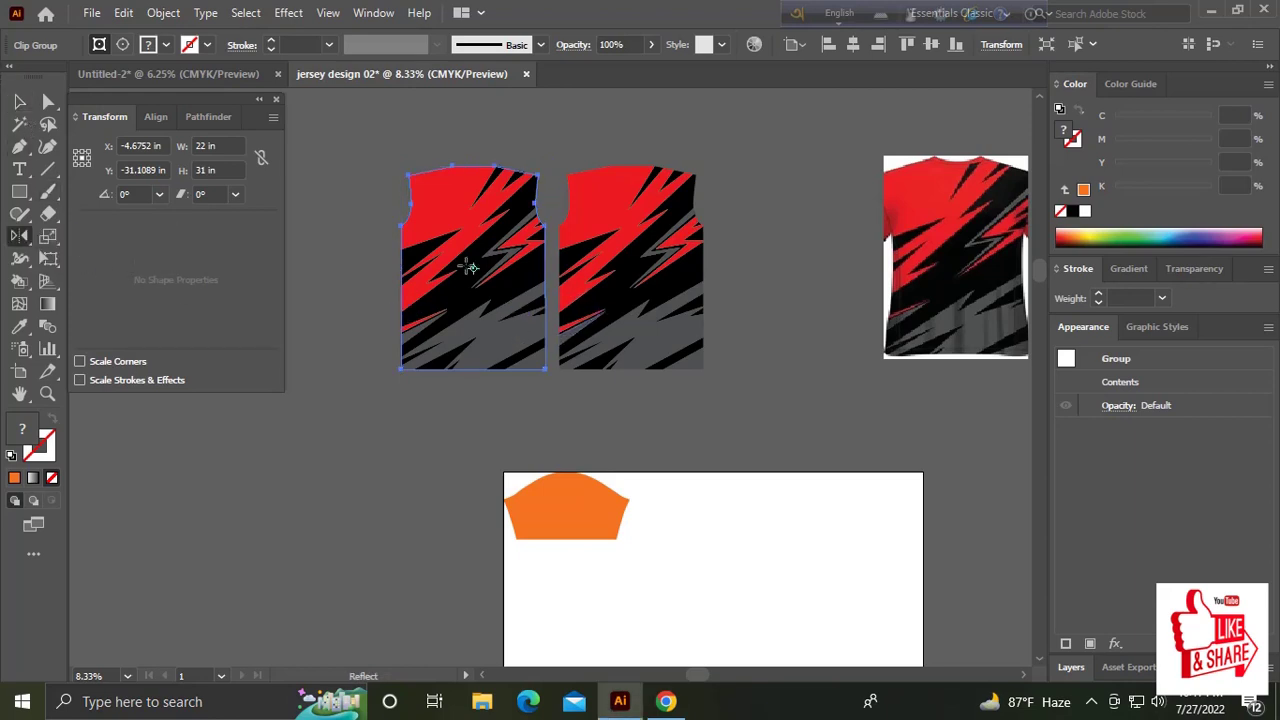
key(Return)
key(Return)
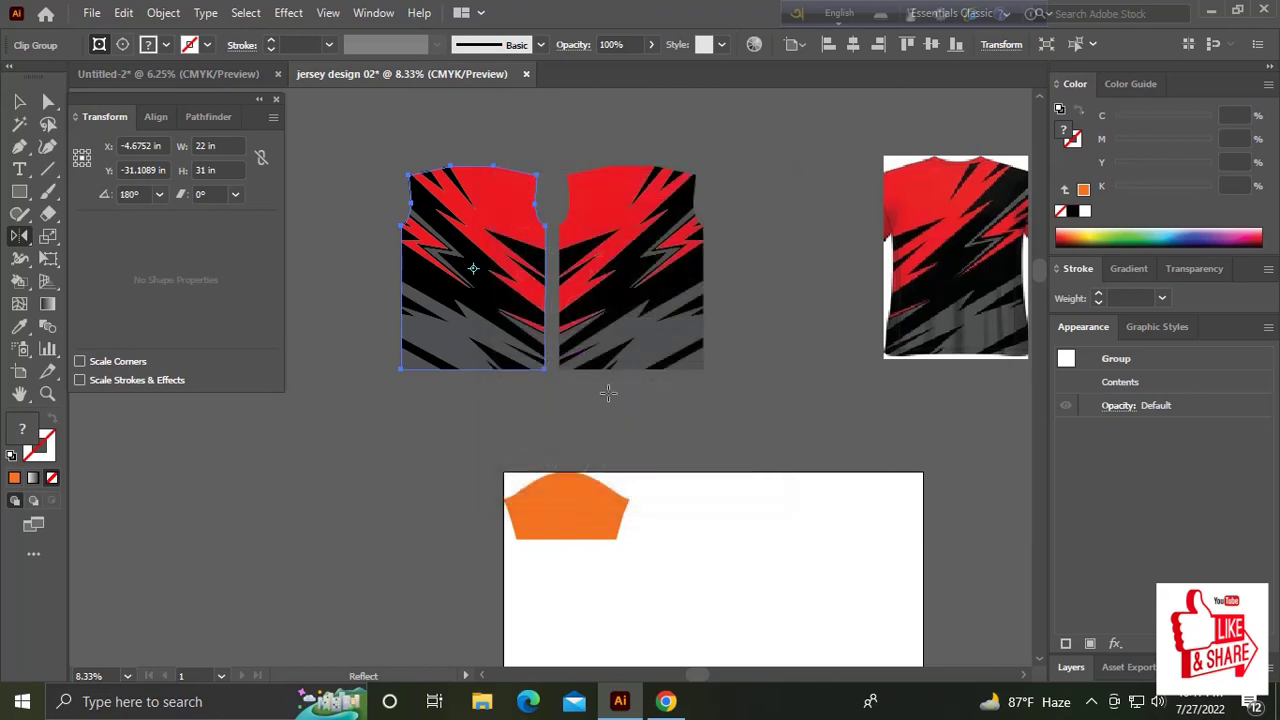
key(v)
click(554, 419)
Release the clipping mask on the reference jersey image to show it whole.
right_click(943, 272)
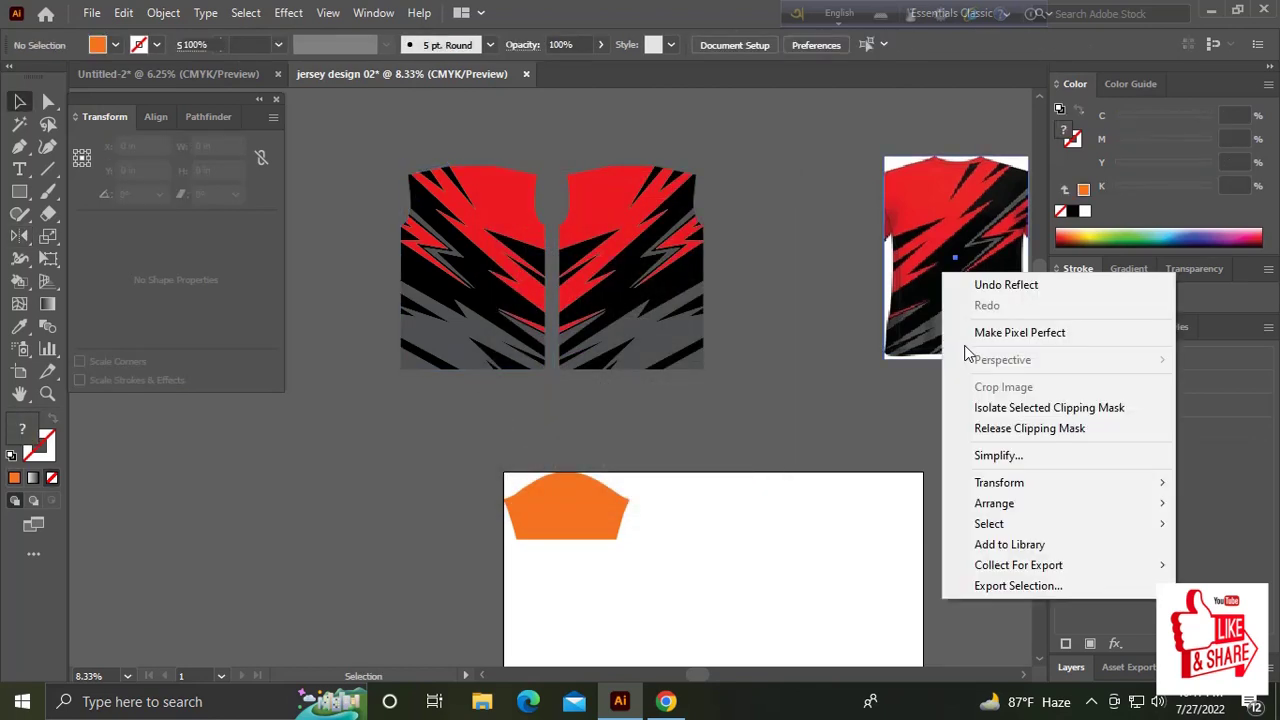
click(985, 430)
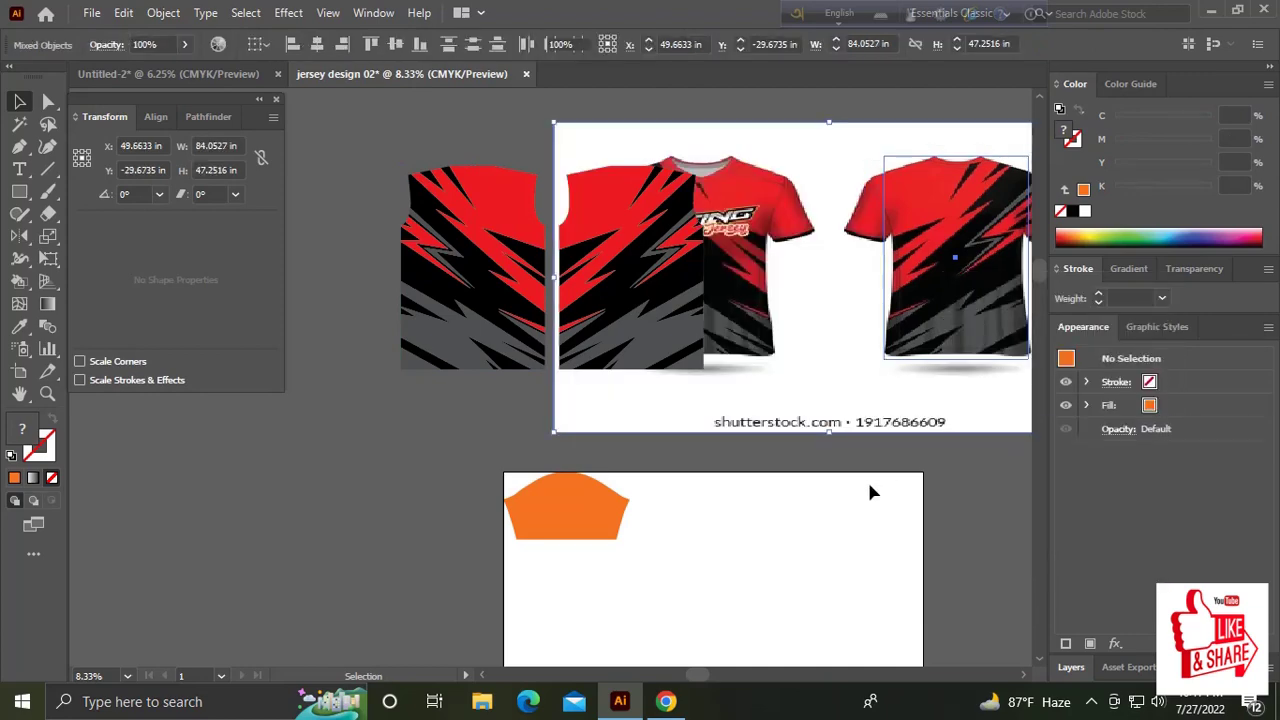
click(723, 491)
Move the reference jersey image further right, clear of the jersey panels.
scroll(723, 491, right, 3)
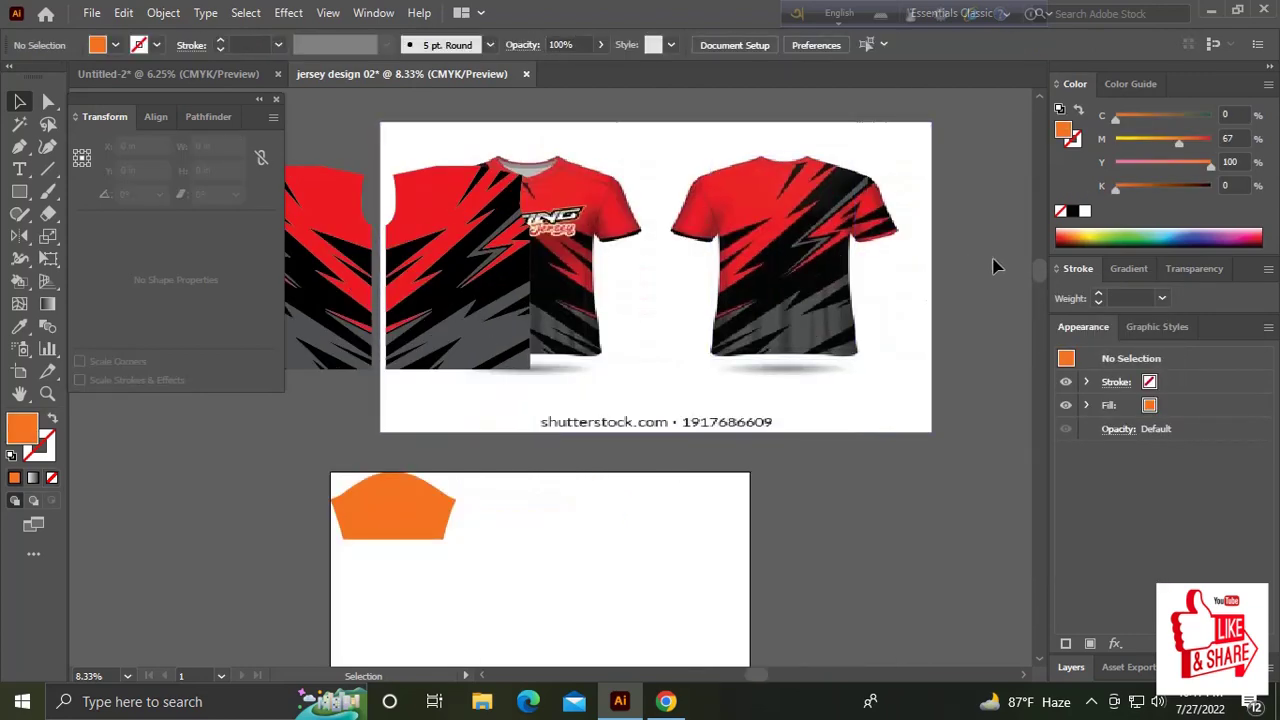
drag(820, 335, 814, 366)
scroll(714, 351, right, 4)
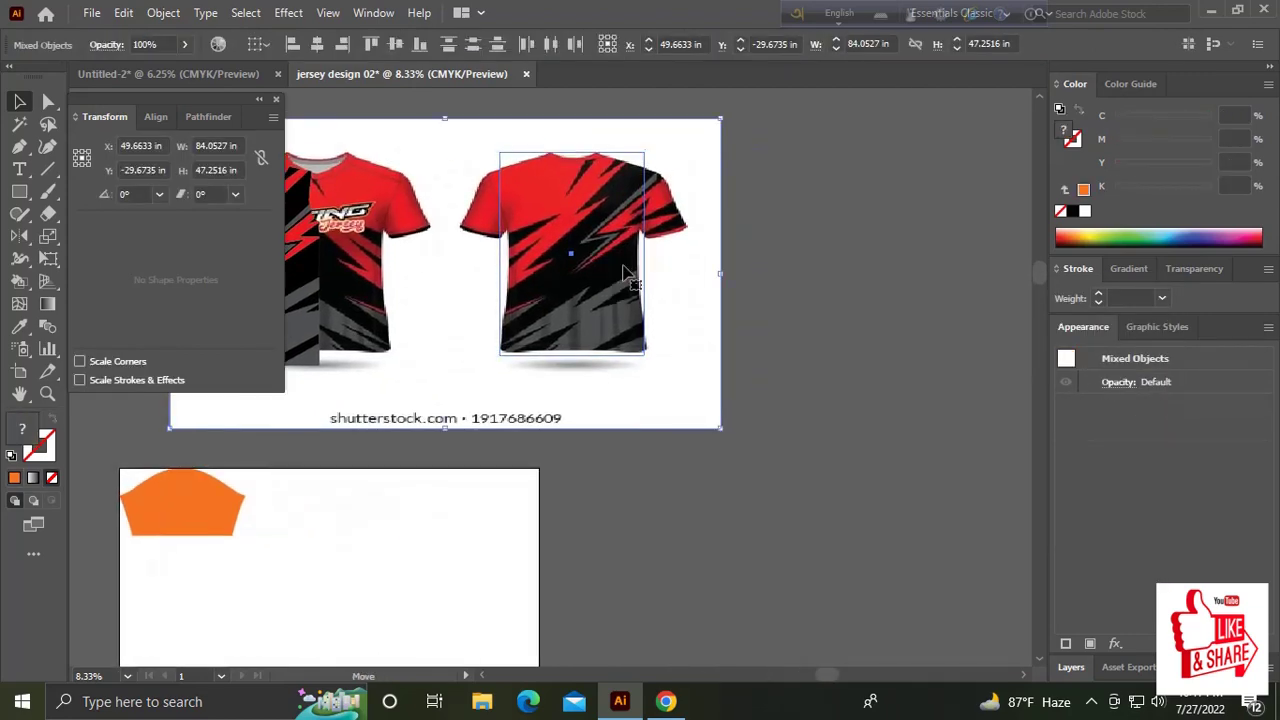
drag(634, 263, 854, 249)
click(574, 429)
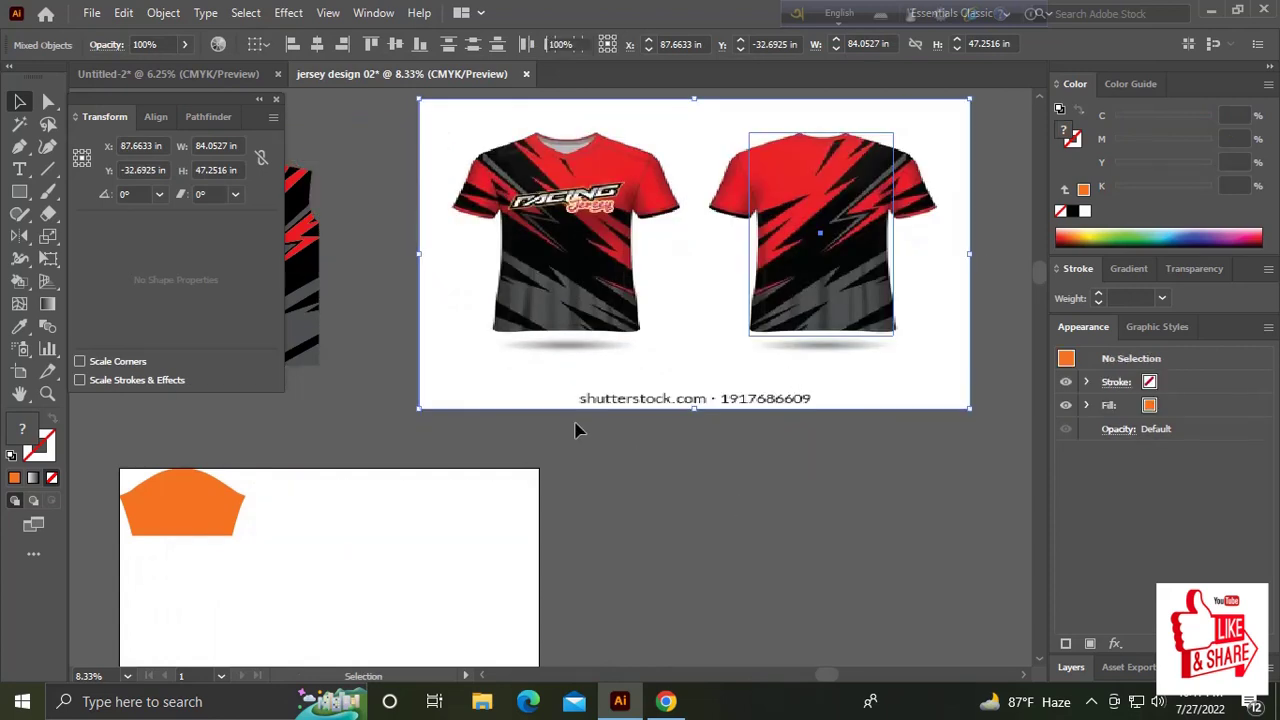
drag(574, 429, 757, 403)
mouse_move(583, 406)
mouse_down()
mouse_move(693, 383)
mouse_move(629, 386)
mouse_up()
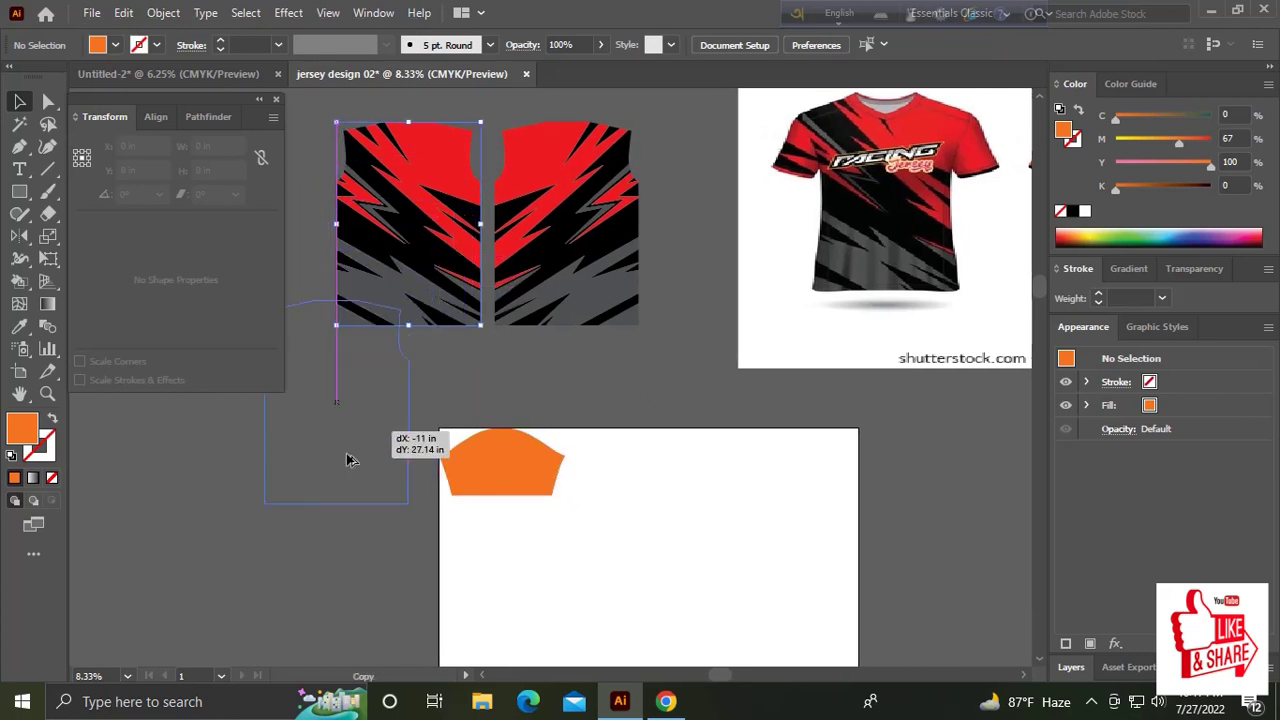
Alt-drag copies of the left body panel below the pair and of the orange sleeve shape.
drag(428, 262, 319, 537)
drag(538, 469, 575, 472)
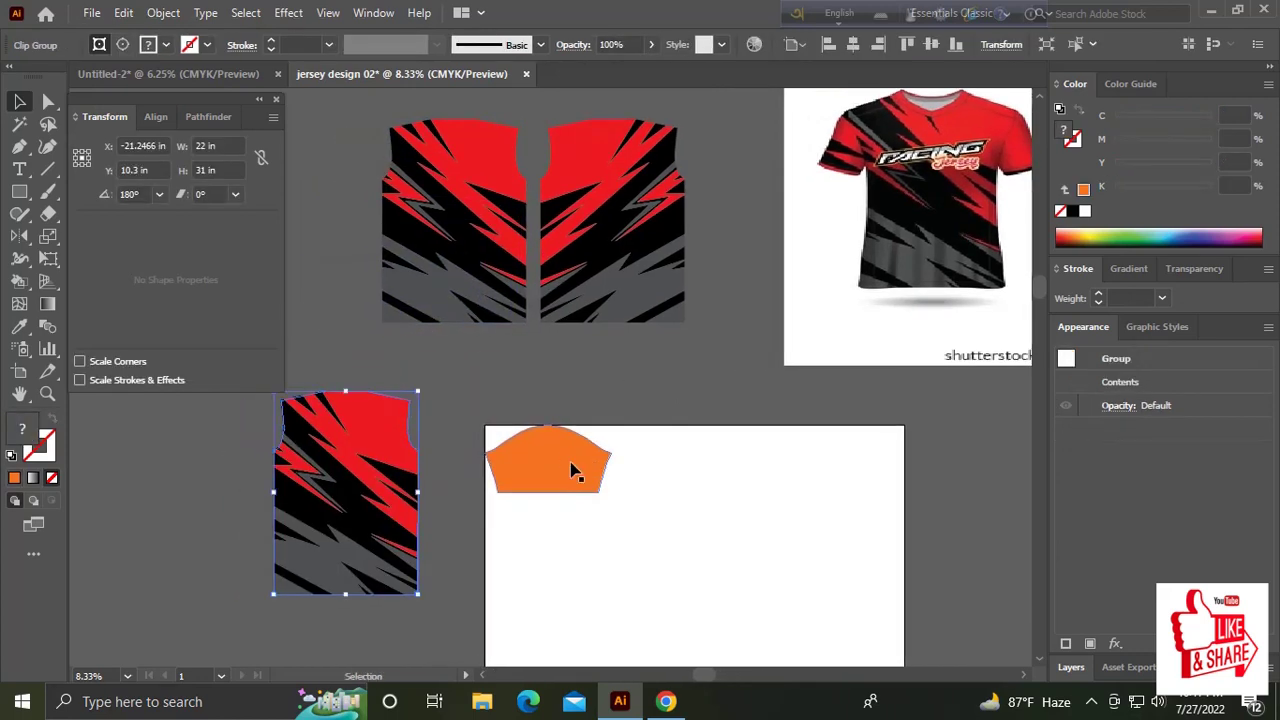
drag(568, 422, 575, 387)
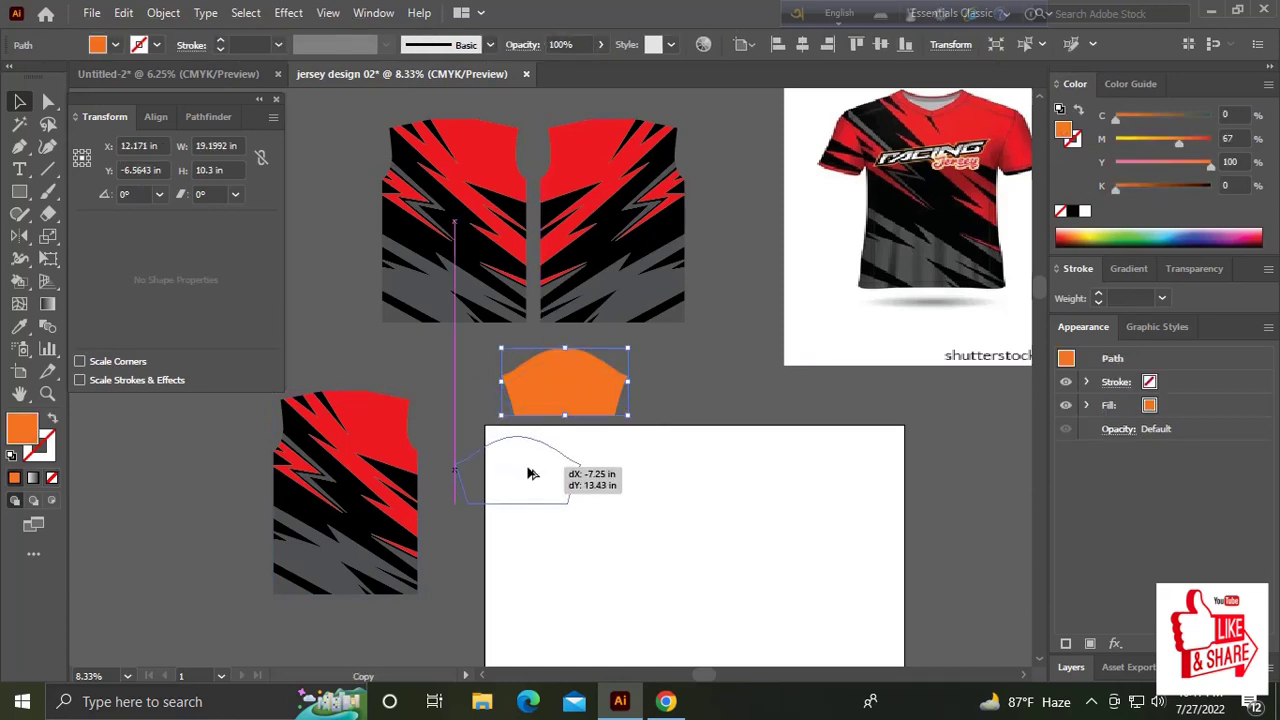
drag(556, 437, 505, 455)
Fill the original sleeve shape with the jersey red using the Eyedropper.
click(571, 386)
key(i)
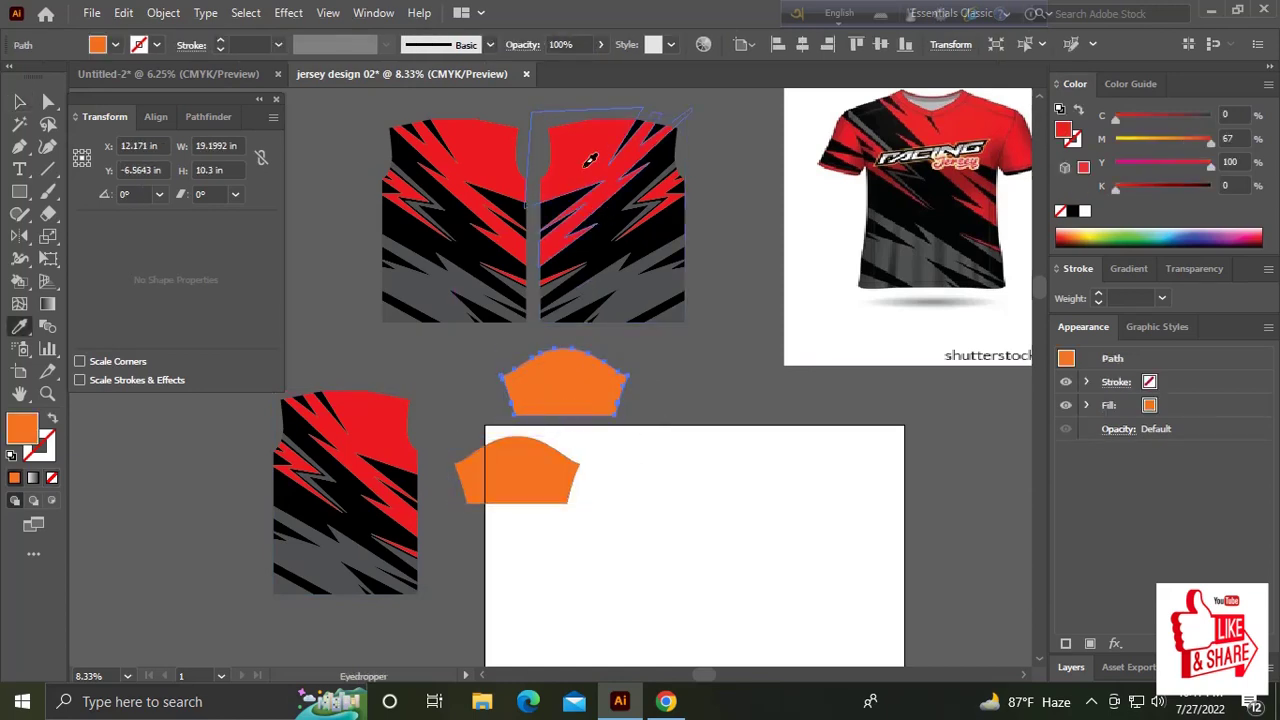
click(591, 161)
Release the clipping mask on the copied lightning body panel.
key(v)
click(646, 452)
drag(613, 431, 661, 416)
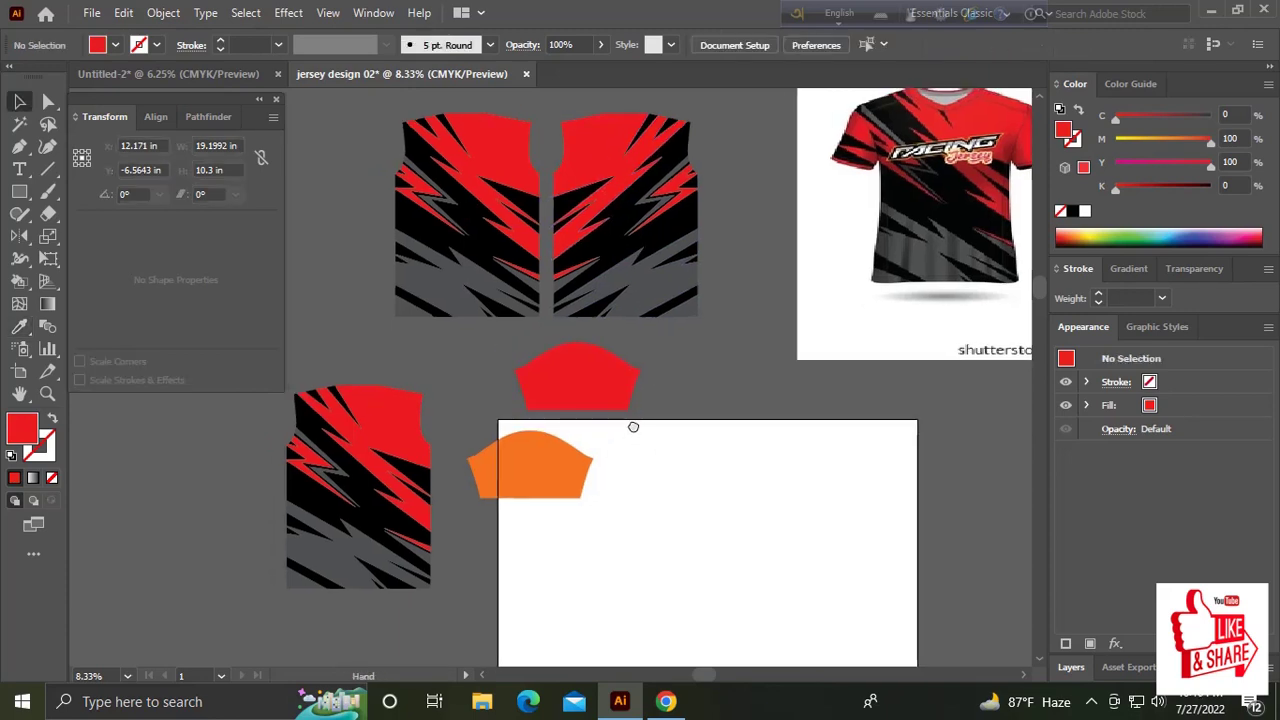
drag(551, 450, 394, 415)
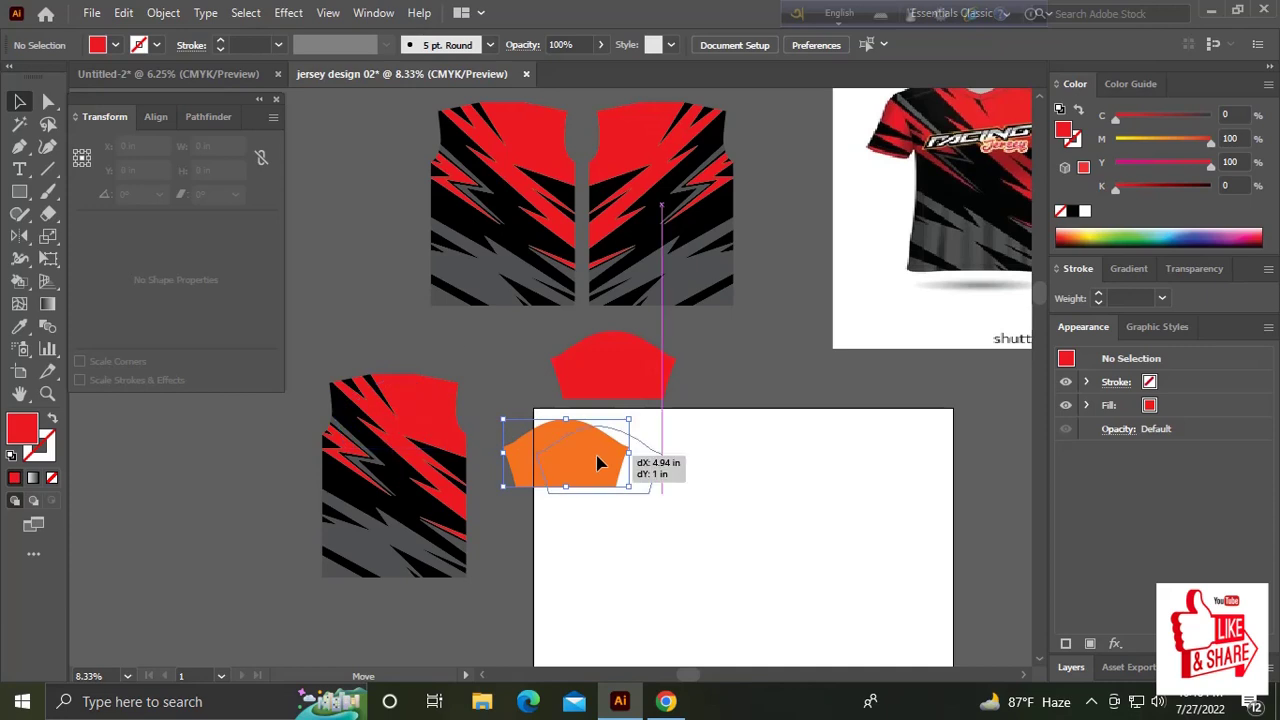
drag(397, 415, 584, 455)
right_click(415, 467)
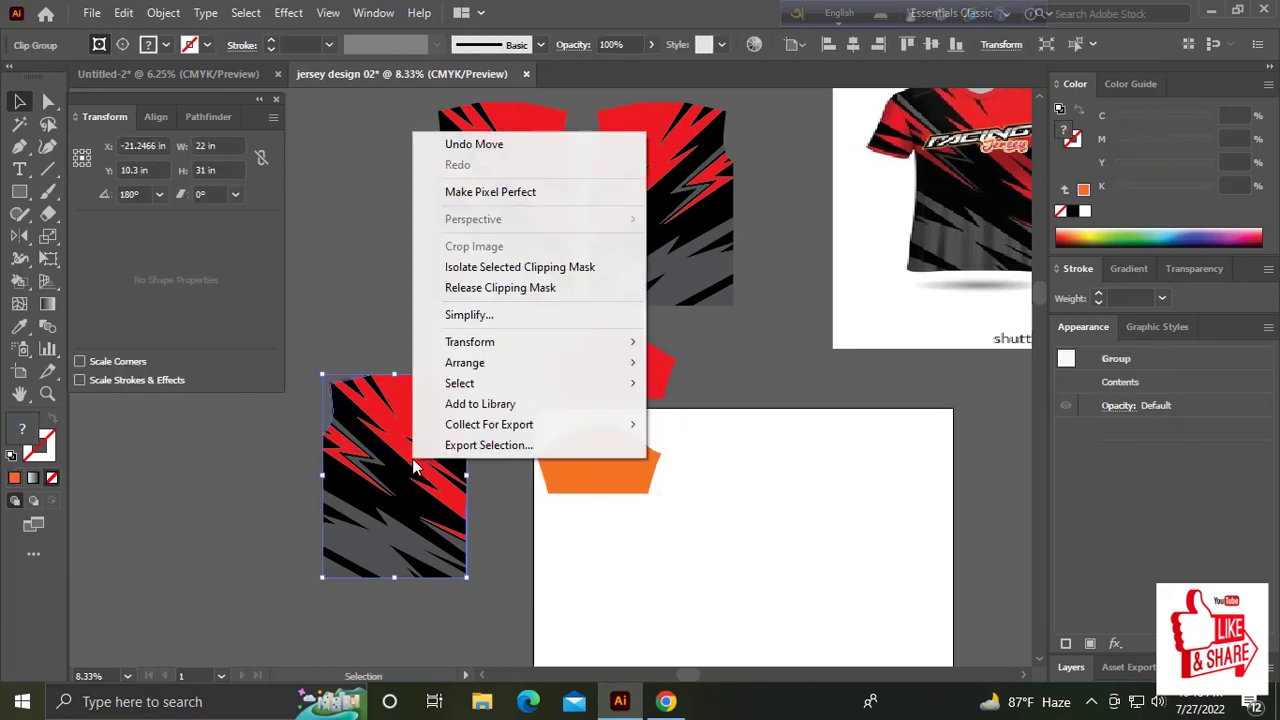
click(493, 288)
Clip the copied lightning pattern inside the orange sleeve shape.
key(ctrl+shift+a)
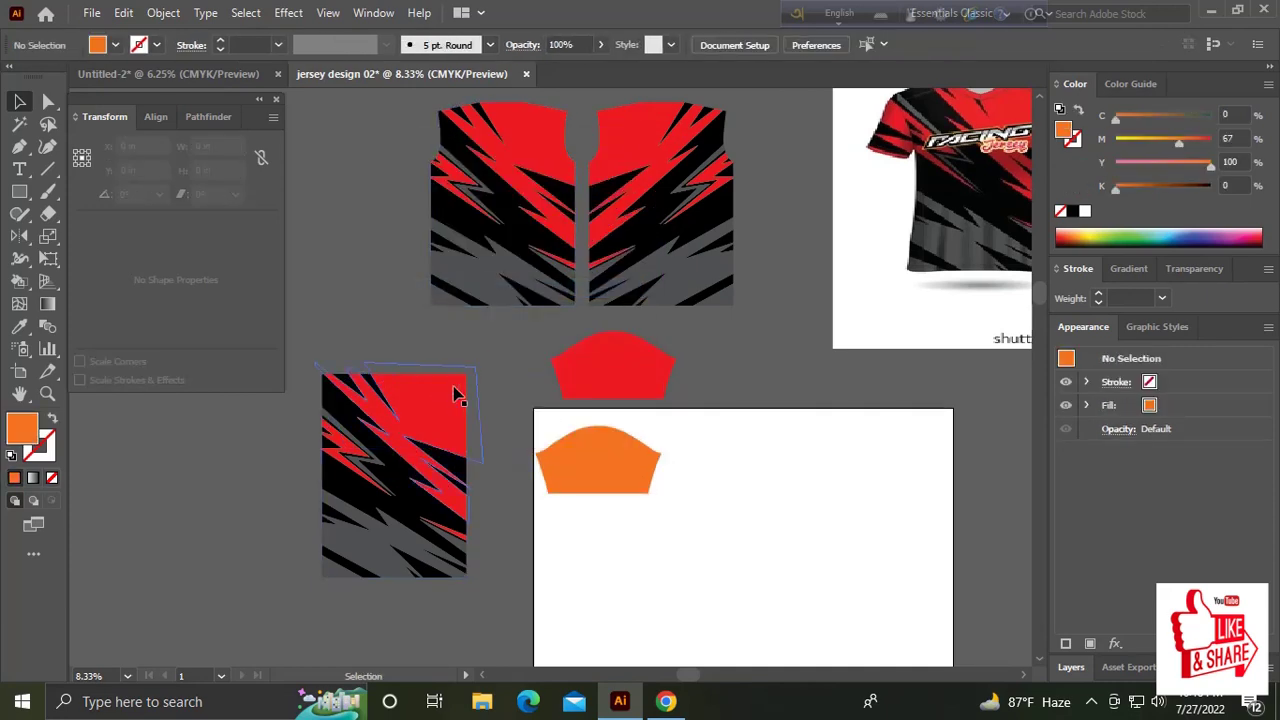
drag(603, 469, 385, 415)
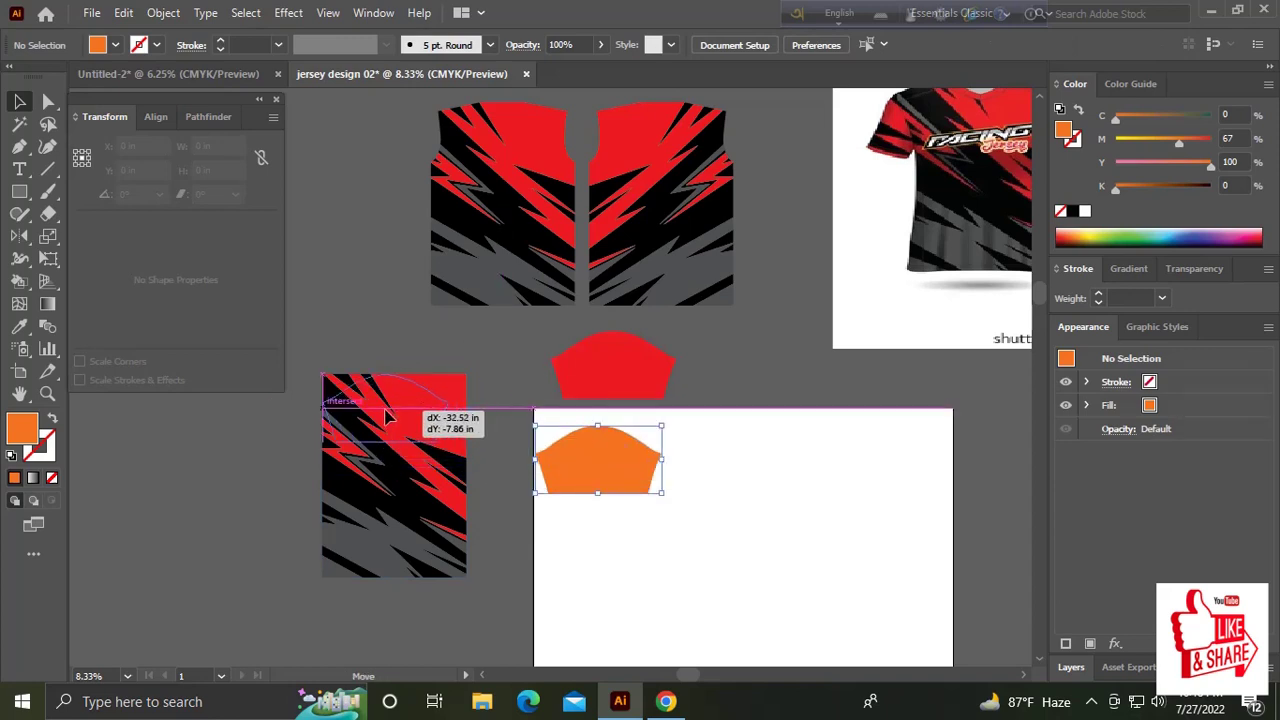
drag(390, 417, 390, 418)
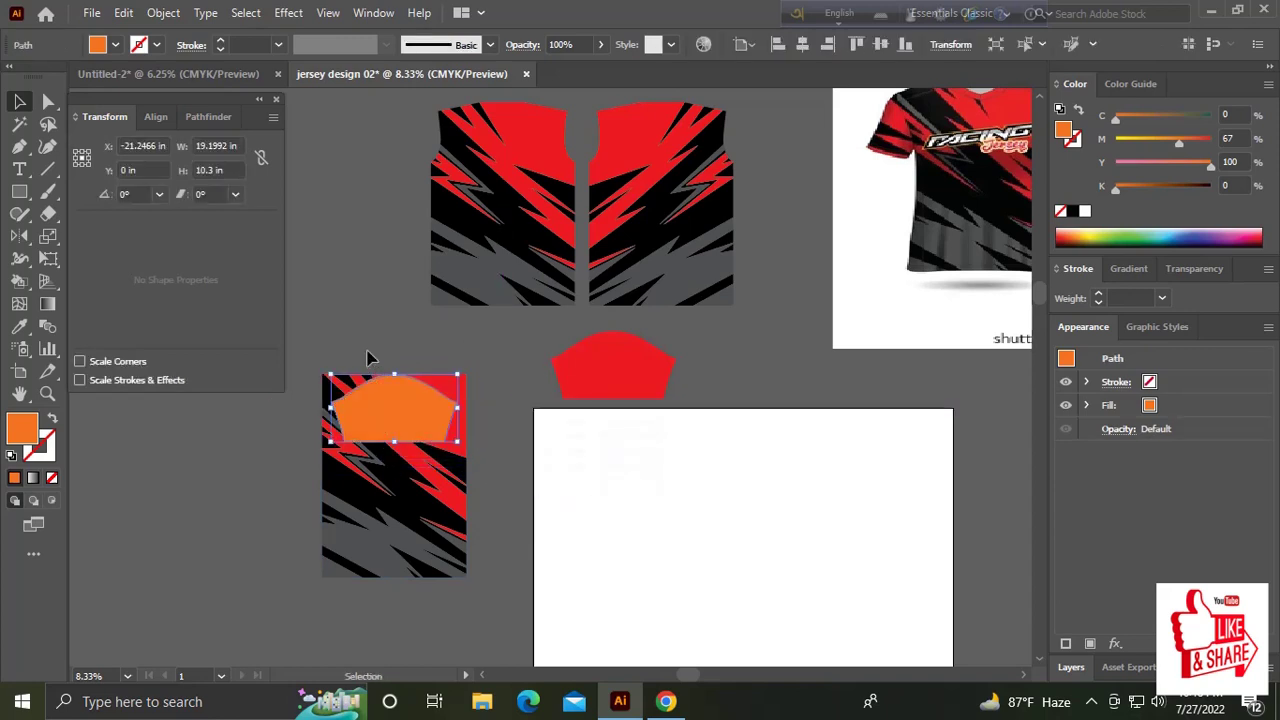
drag(447, 553, 446, 553)
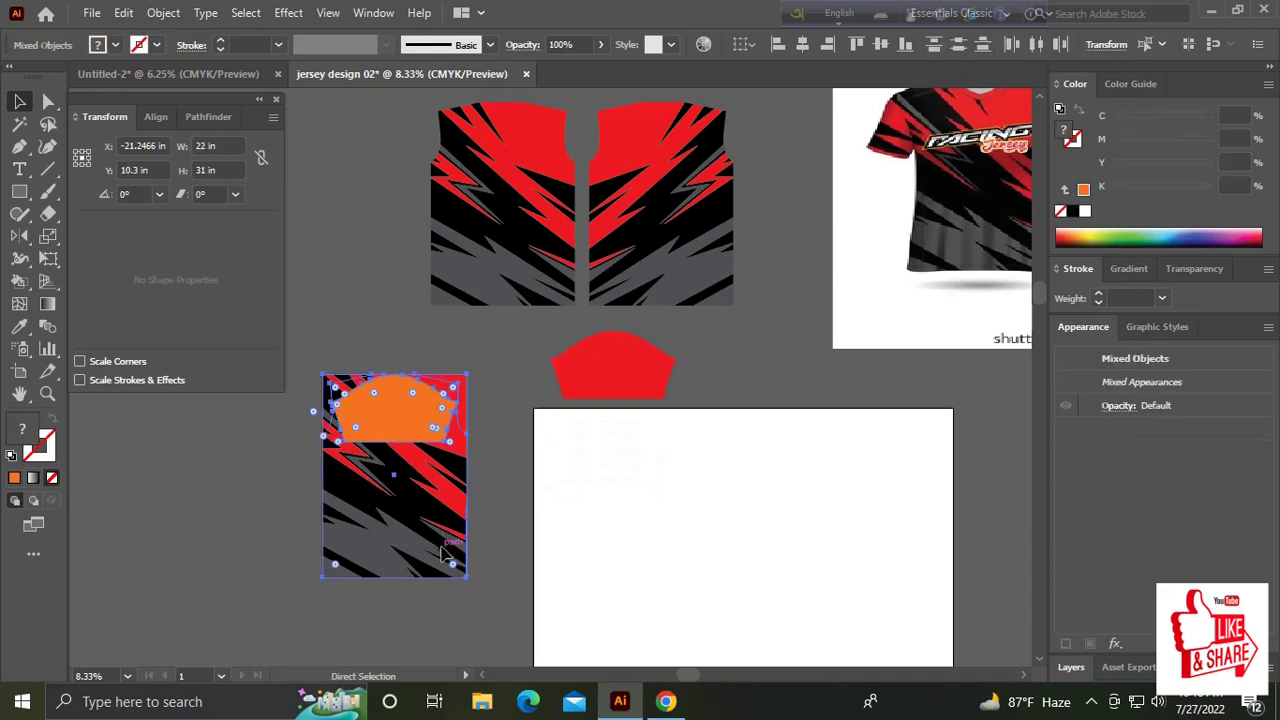
key(ctrl+7)
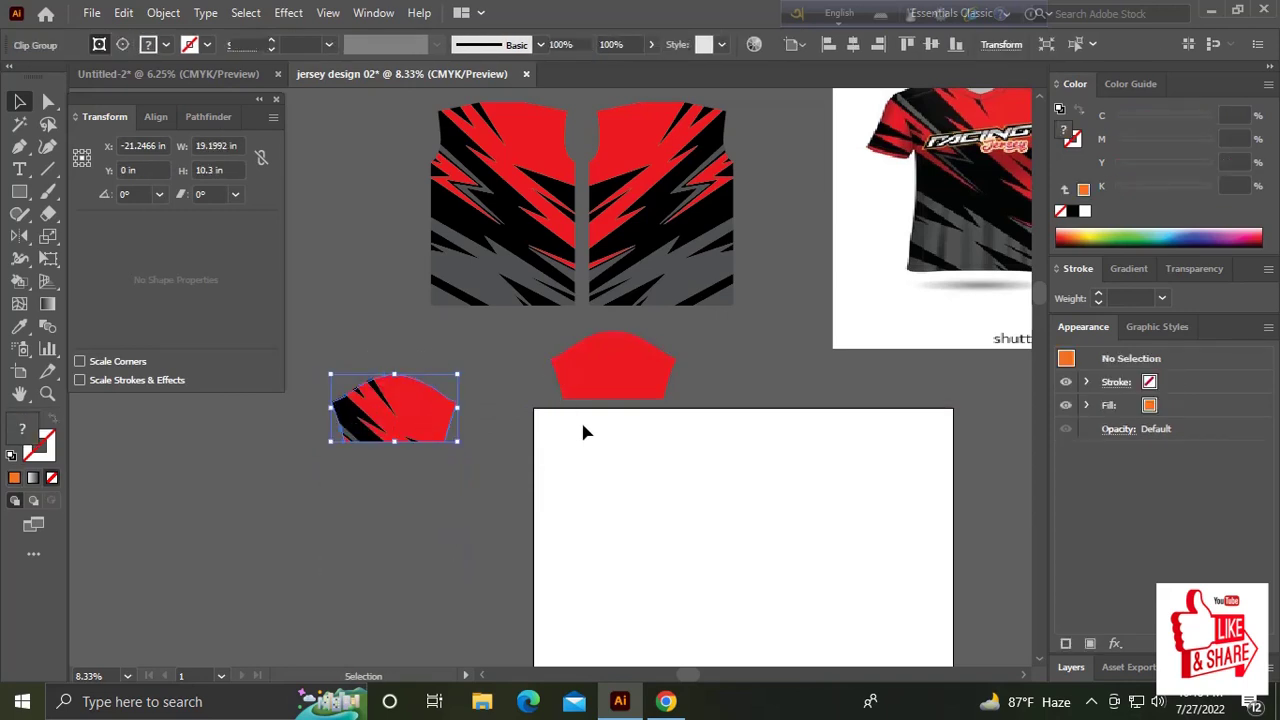
Place the red sleeve under the right panel and the patterned sleeve under the left.
drag(583, 429, 529, 451)
mouse_move(552, 397)
mouse_down()
mouse_move(513, 391)
mouse_move(629, 389)
mouse_up()
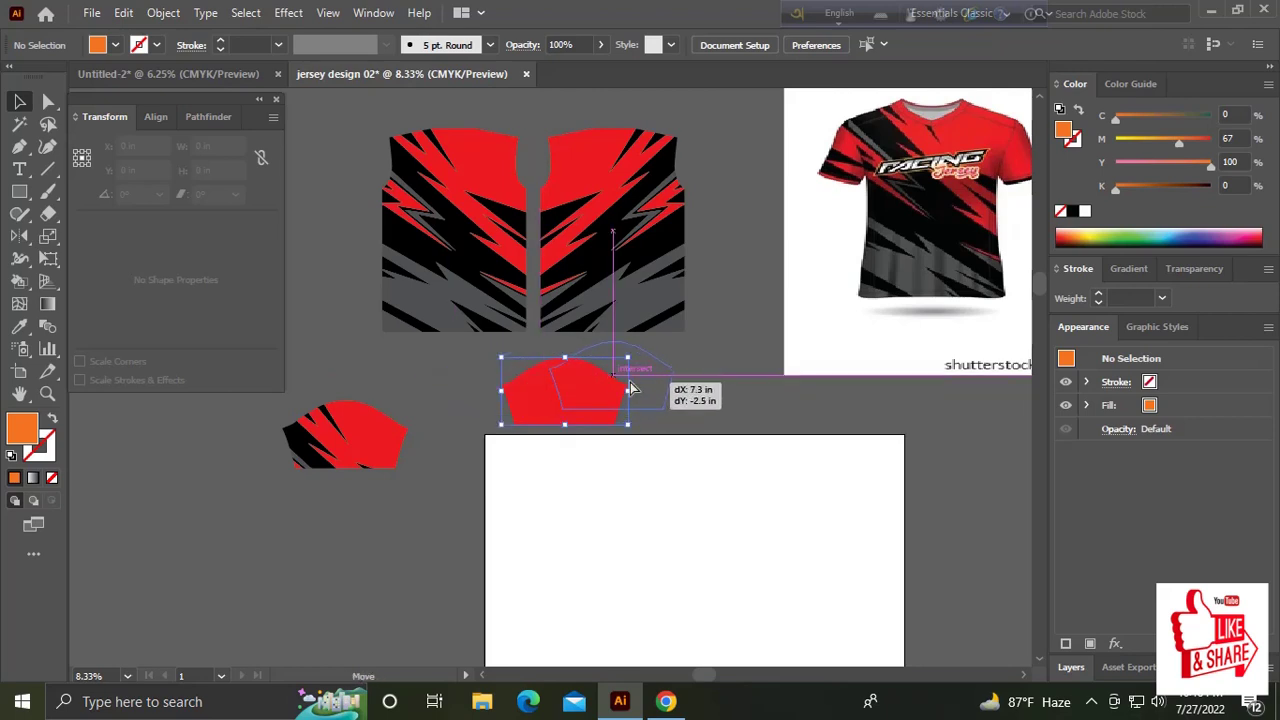
mouse_move(343, 432)
mouse_down()
mouse_move(451, 371)
mouse_move(491, 443)
mouse_up()
Select the two body panels and two sleeves and drag them onto the white artboard.
click(615, 460)
drag(615, 460, 613, 501)
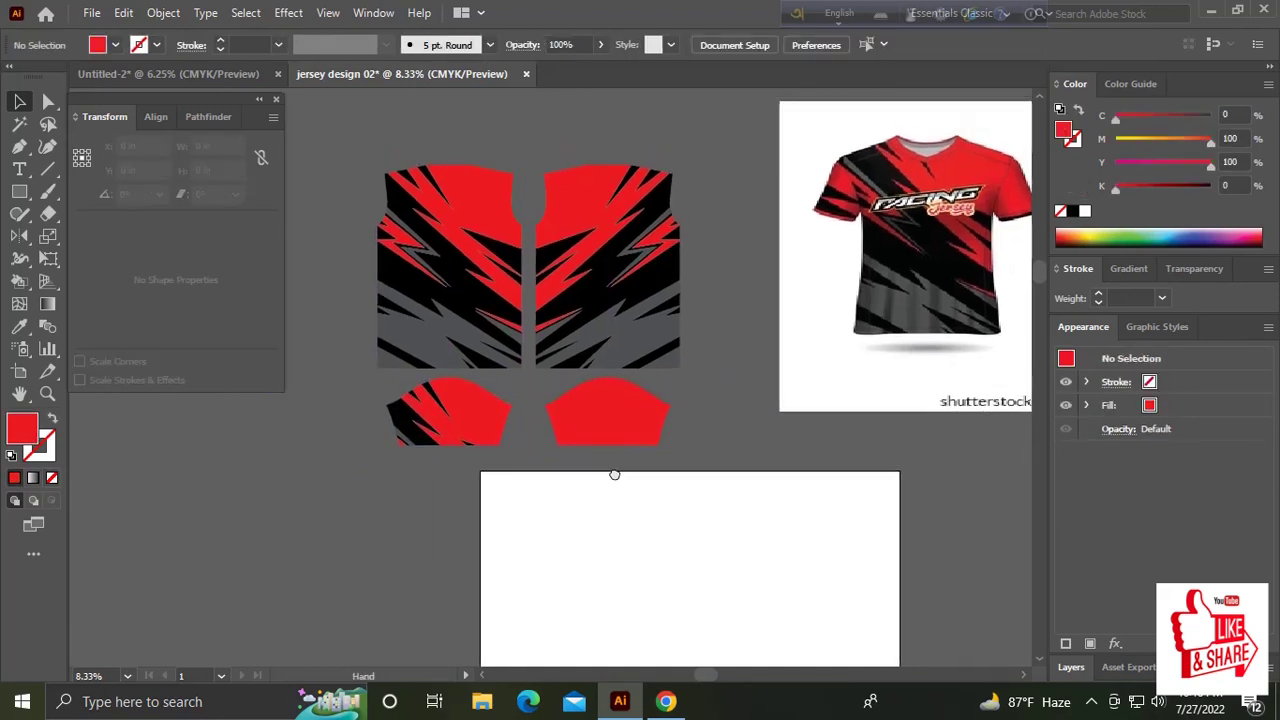
mouse_move(313, 160)
mouse_down()
mouse_move(679, 487)
mouse_move(644, 478)
mouse_move(630, 300)
mouse_up()
drag(617, 120, 754, 490)
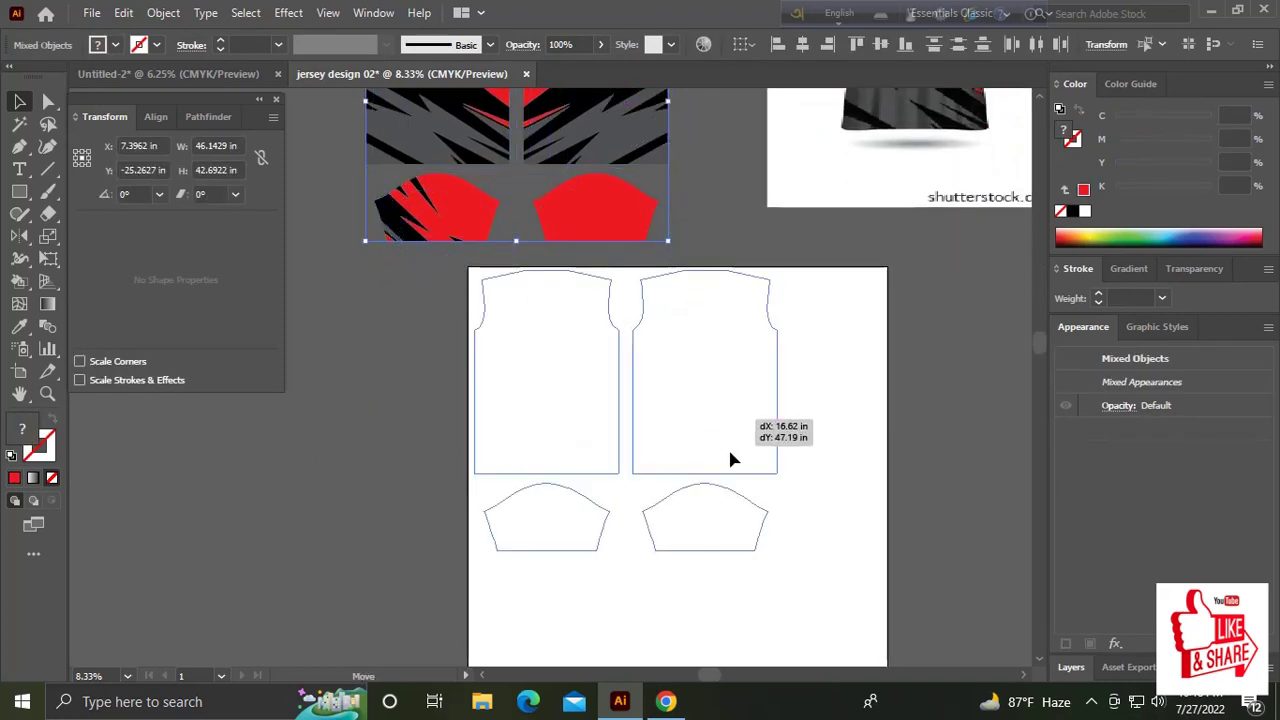
drag(742, 505, 694, 445)
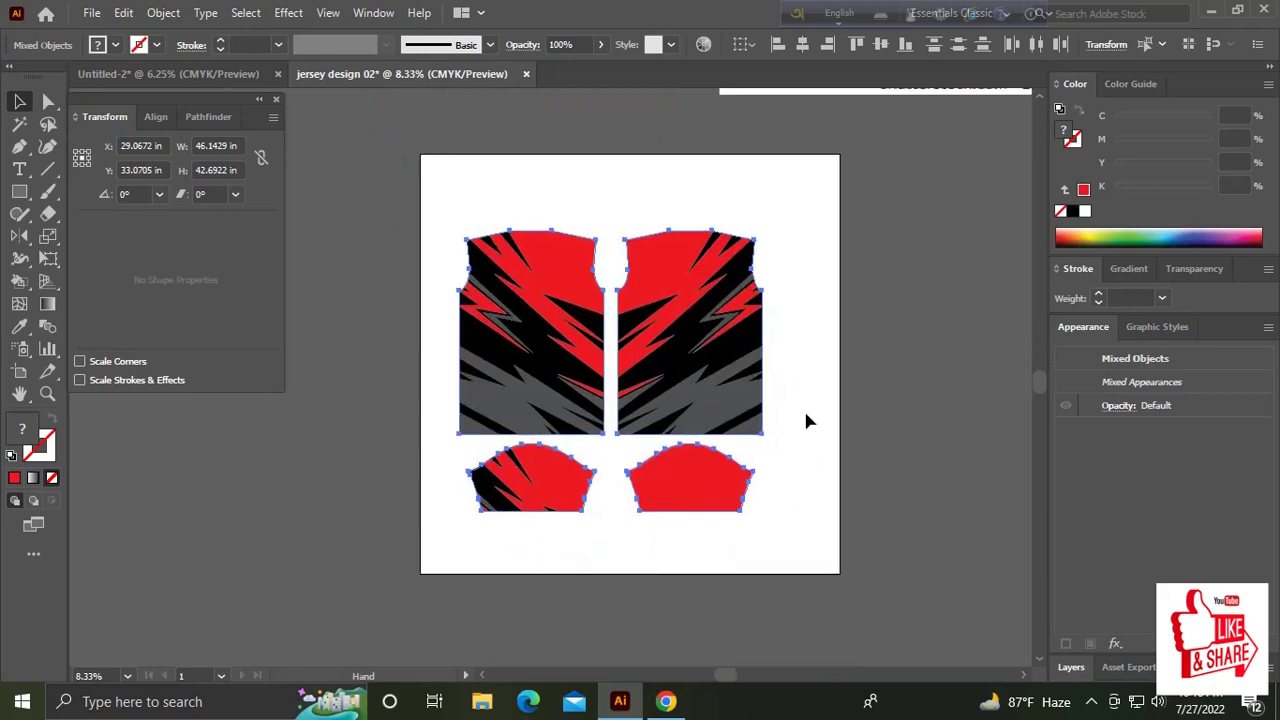
click(804, 408)
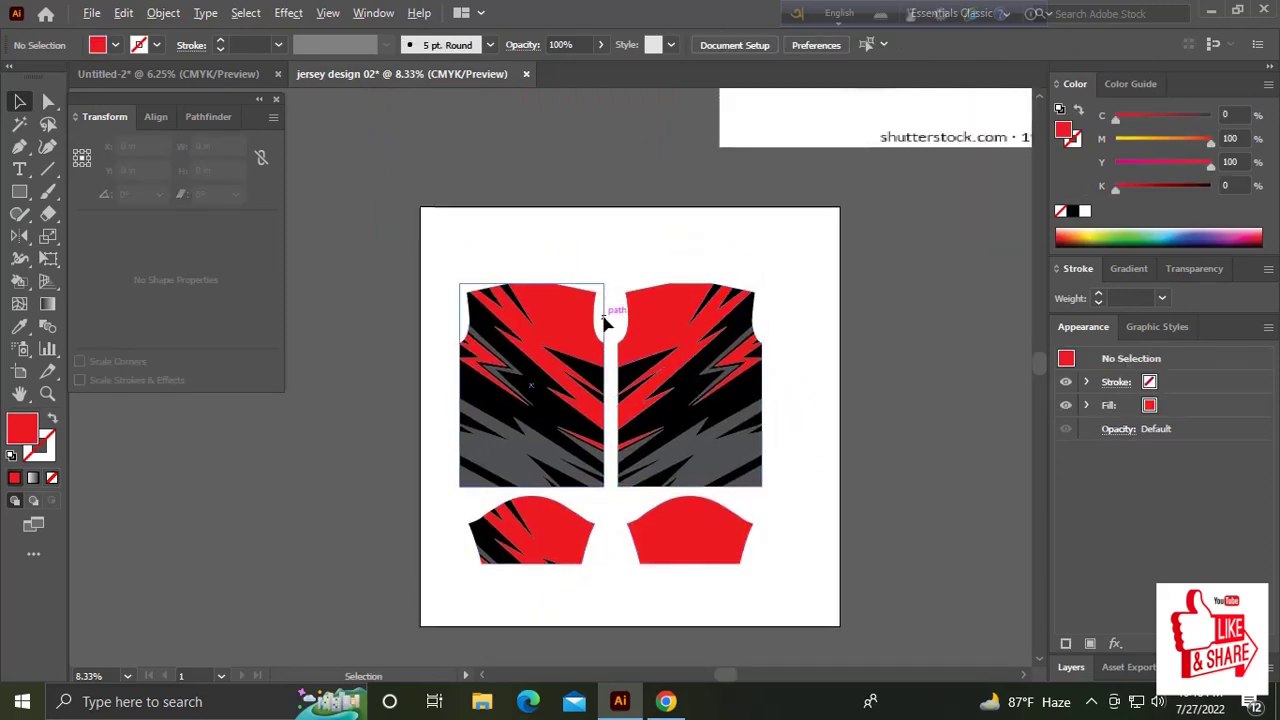
Zoom and pan to frame the artboard and the reference jersey image.
scroll(600, 320, up, 1)
scroll(631, 430, up, 2)
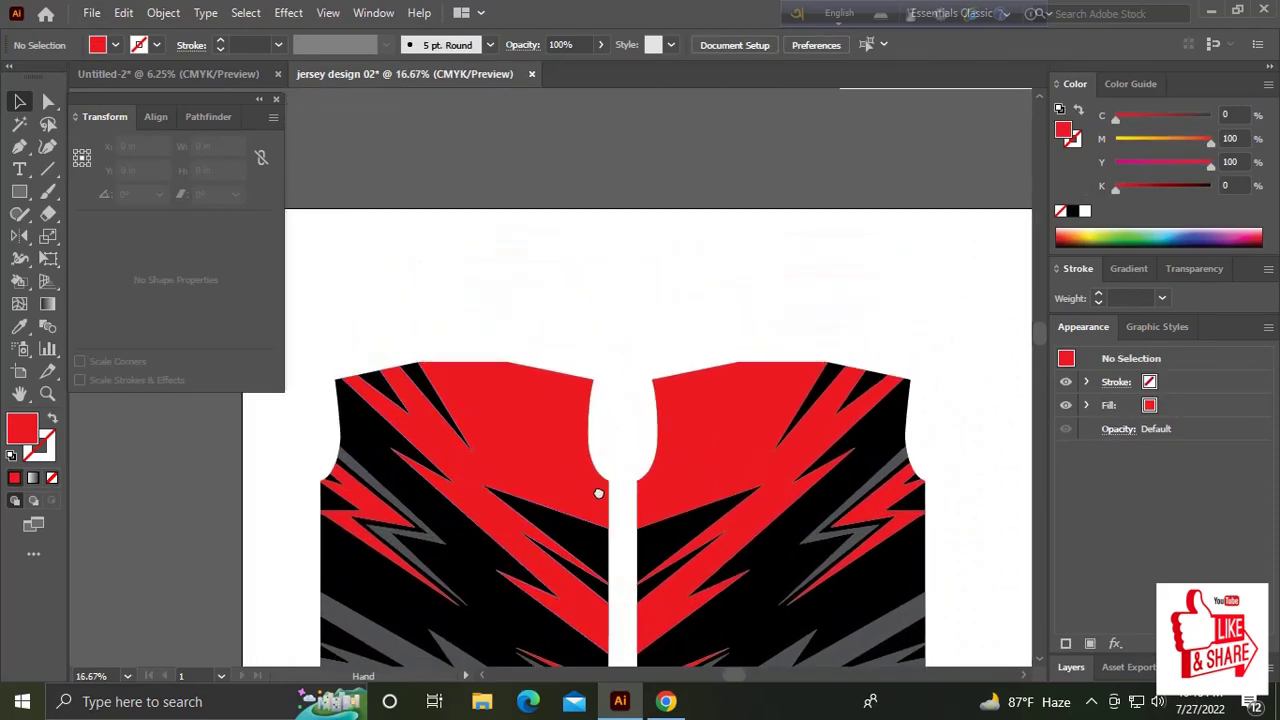
scroll(715, 374, up, 2)
scroll(715, 374, up, 2)
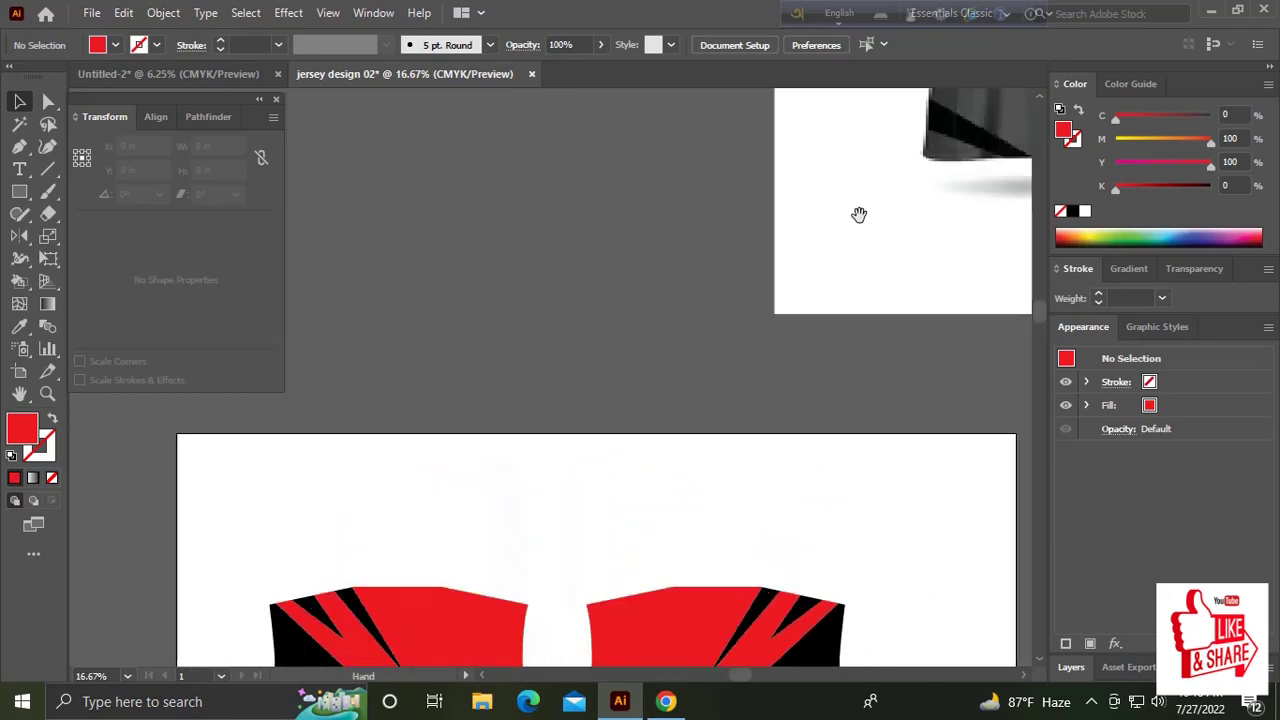
mouse_move(857, 209)
mouse_down()
mouse_move(634, 380)
mouse_move(762, 267)
mouse_up()
scroll(614, 414, down, 2)
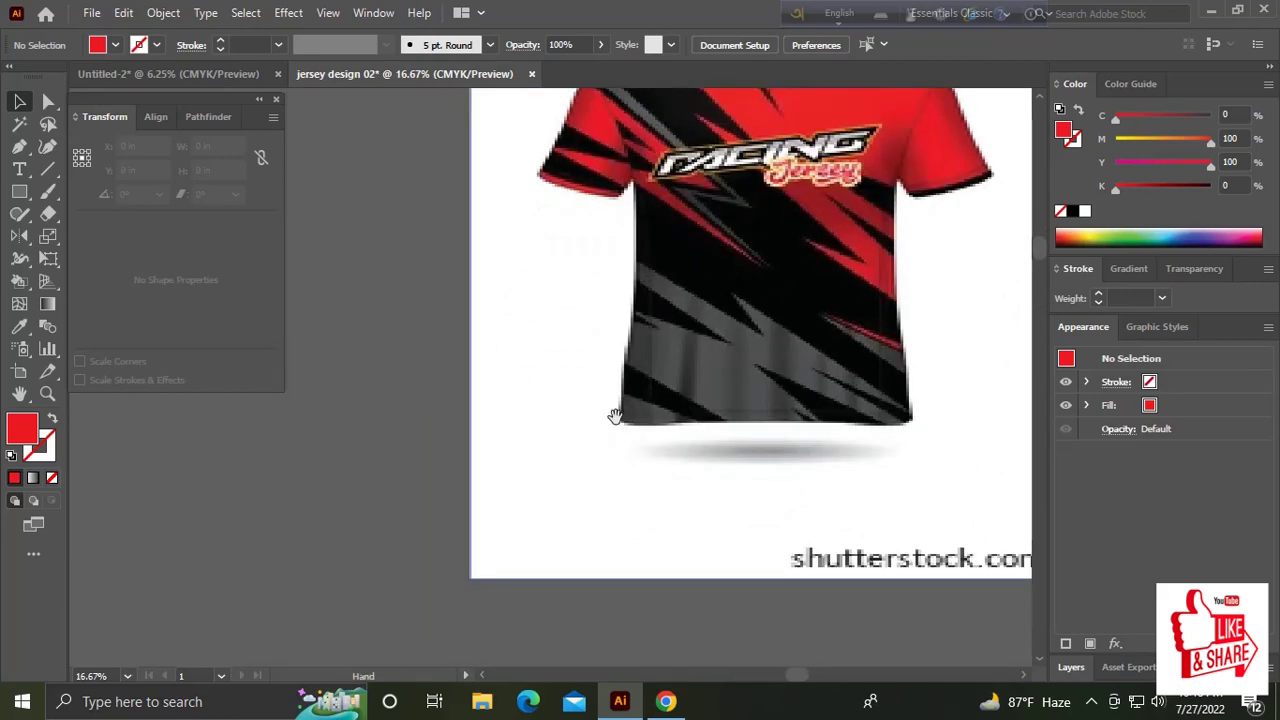
scroll(600, 537, down, 3)
scroll(580, 428, down, 3)
mouse_move(580, 428)
mouse_down()
mouse_move(762, 390)
mouse_move(755, 375)
mouse_up()
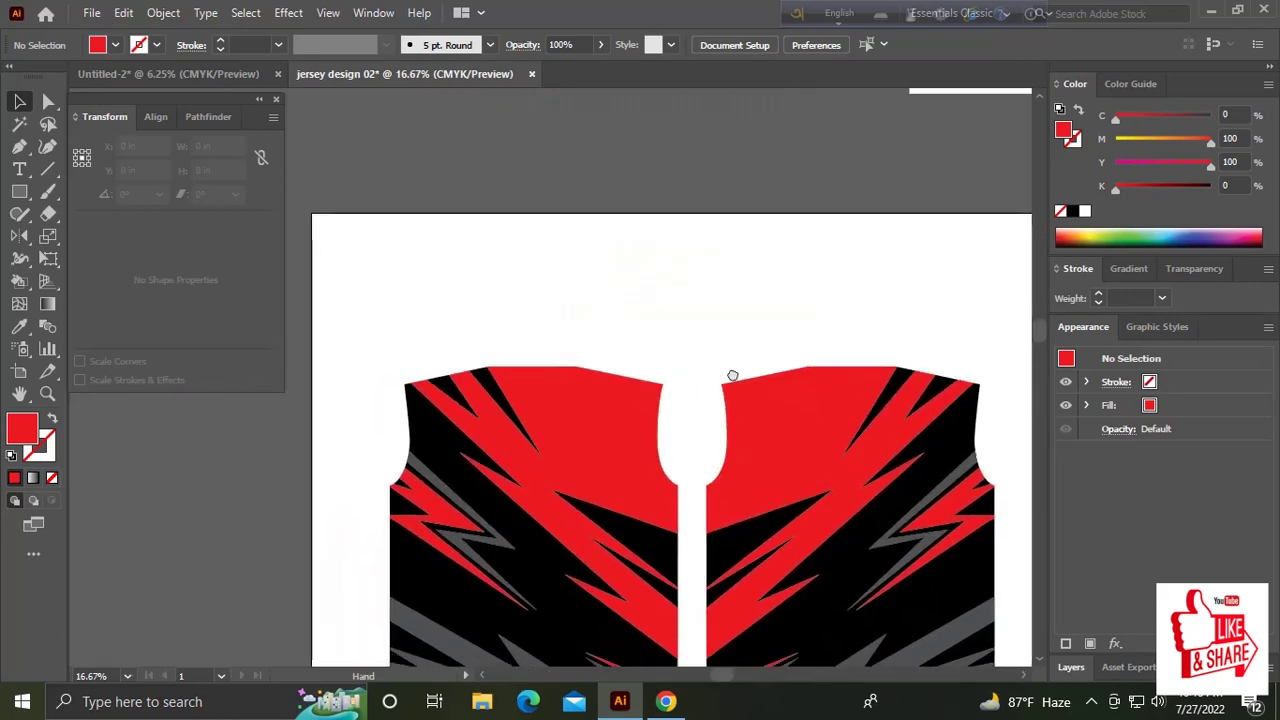
Draw a banner rectangle above the body panels and place a text object on it.
key(m)
drag(521, 320, 819, 355)
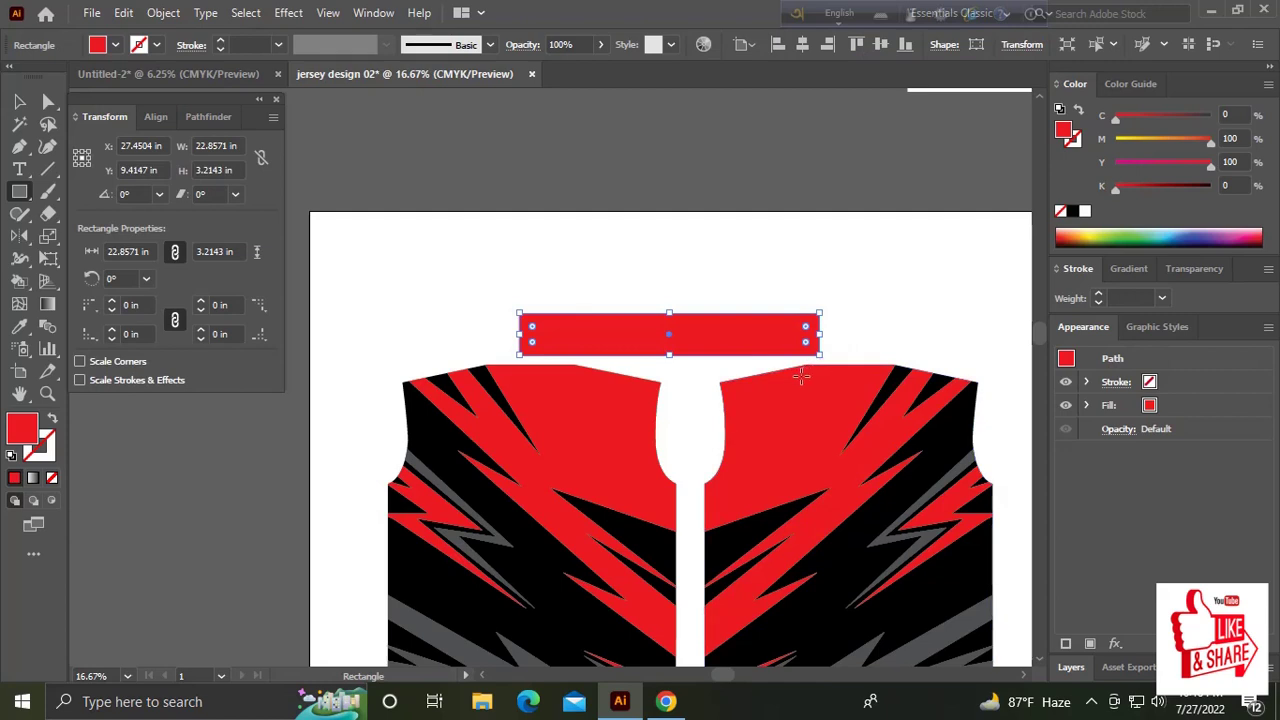
key(t)
click(640, 337)
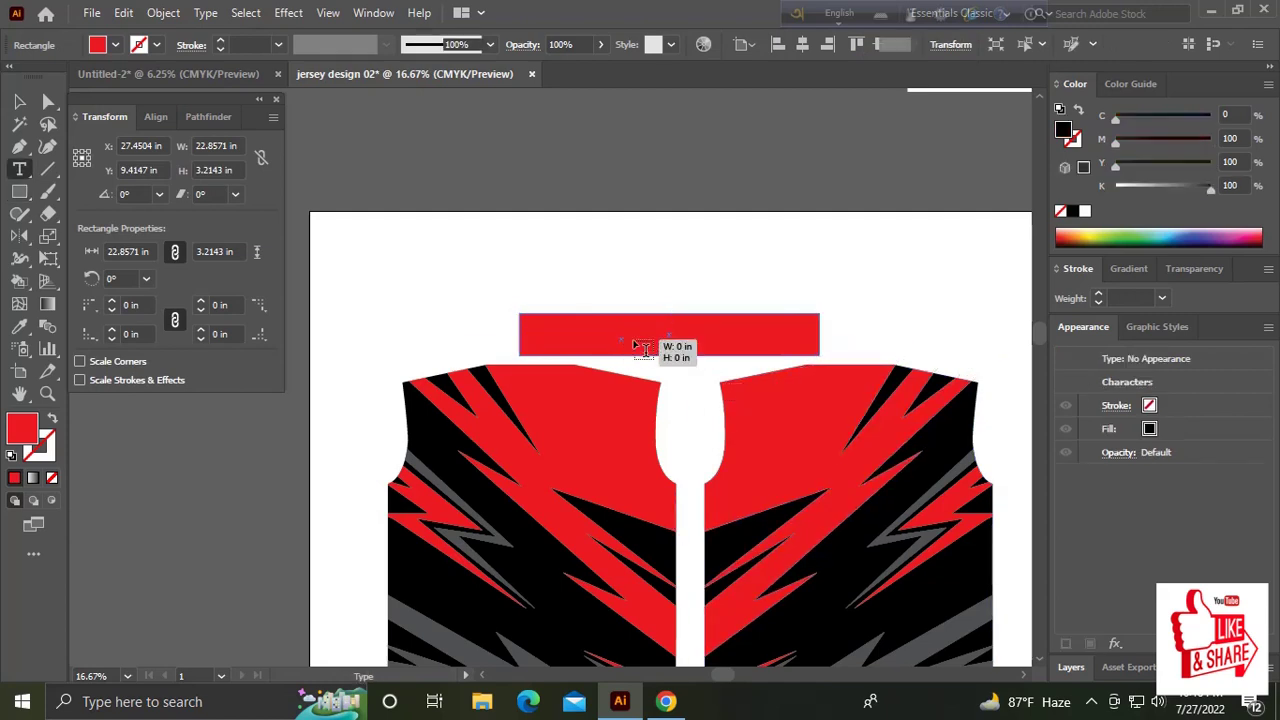
drag(632, 342, 632, 340)
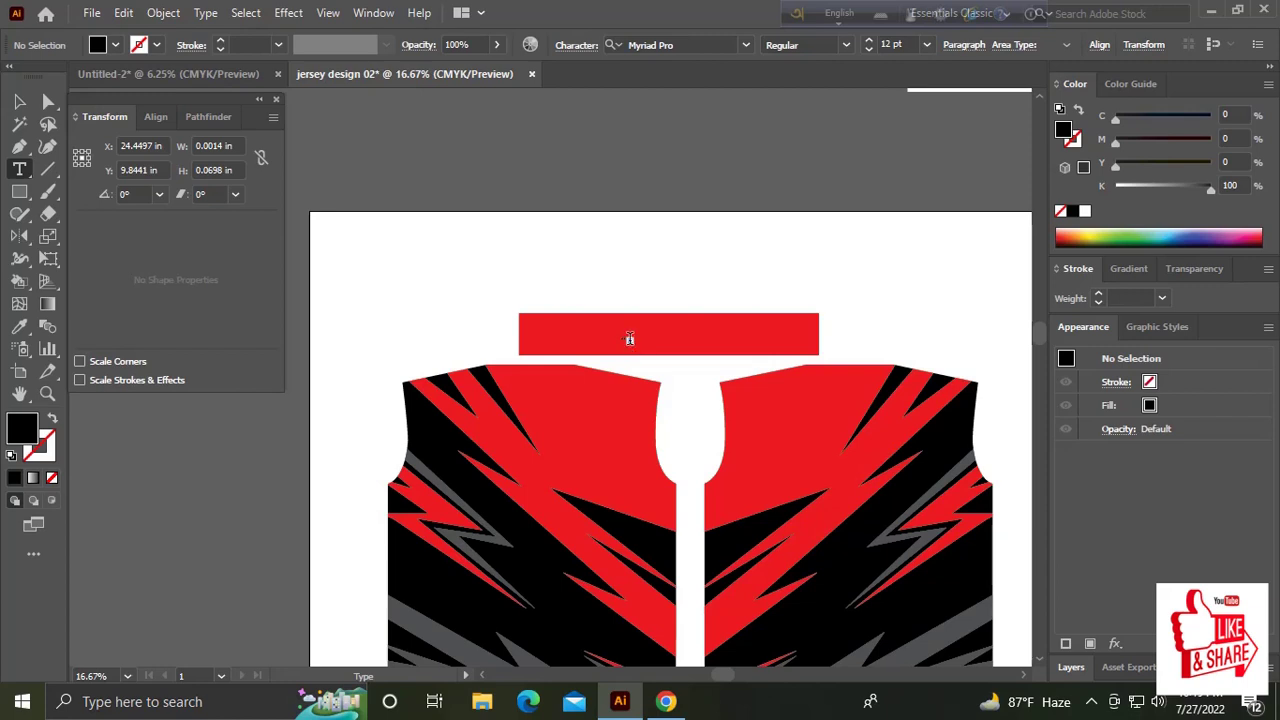
key(Escape)
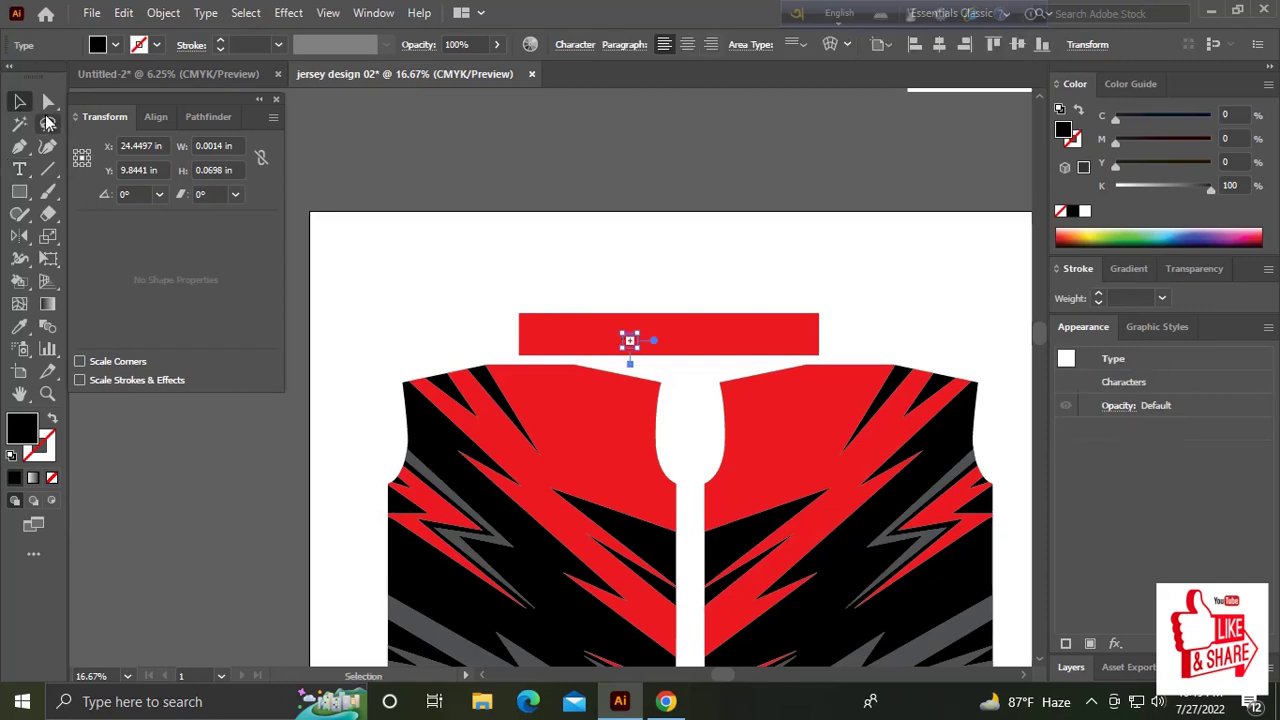
Reposition the placeholder text on the banner and replace Lorem ipsum with golgola.
shift+click(629, 339)
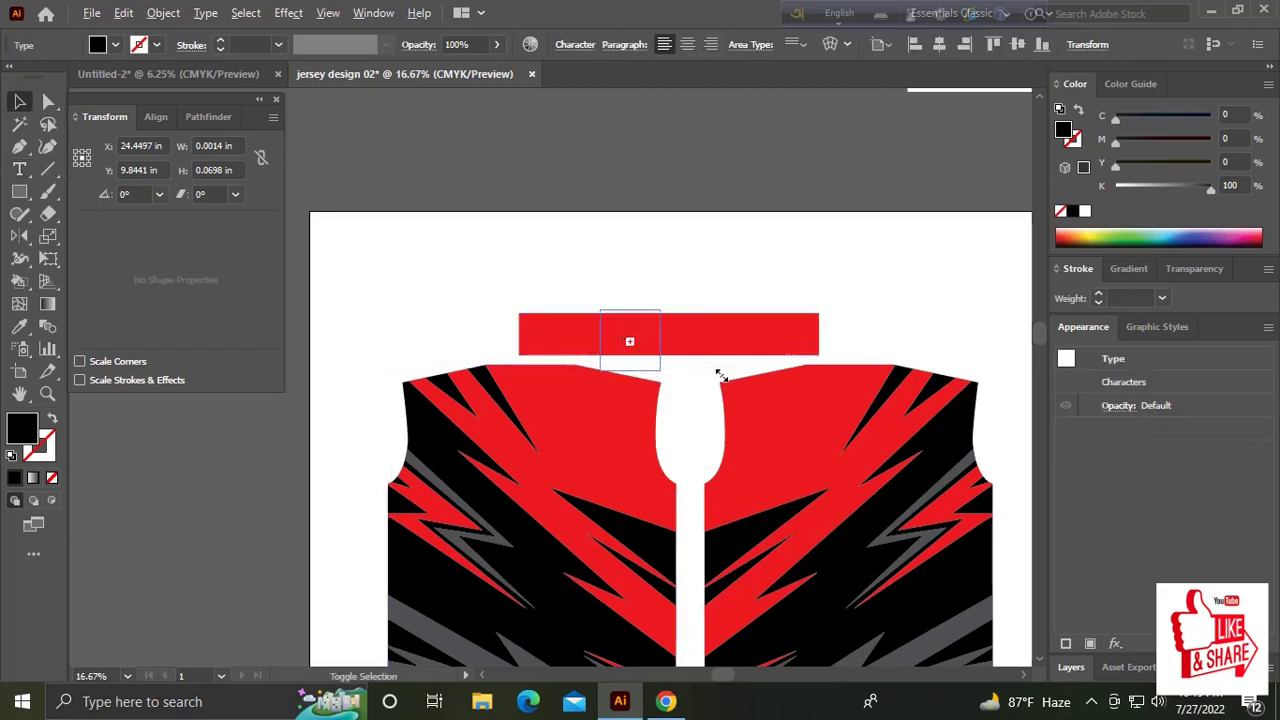
shift+click(707, 373)
click(676, 360)
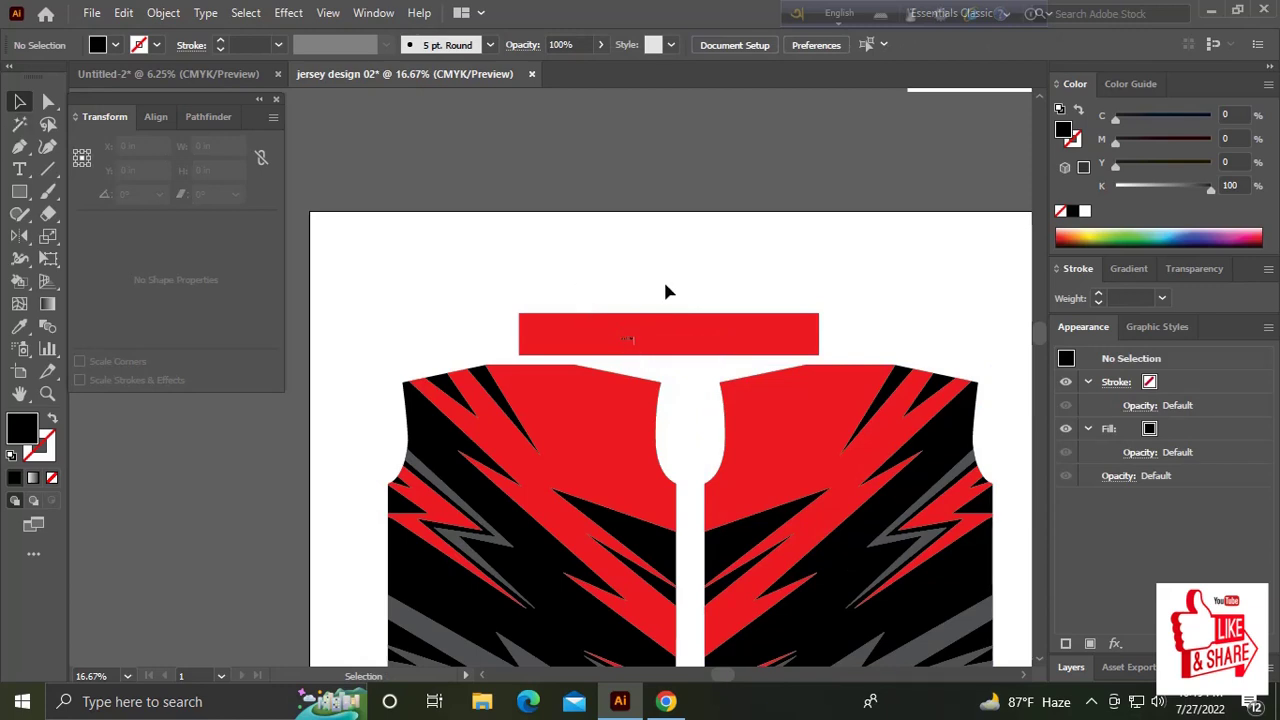
click(630, 341)
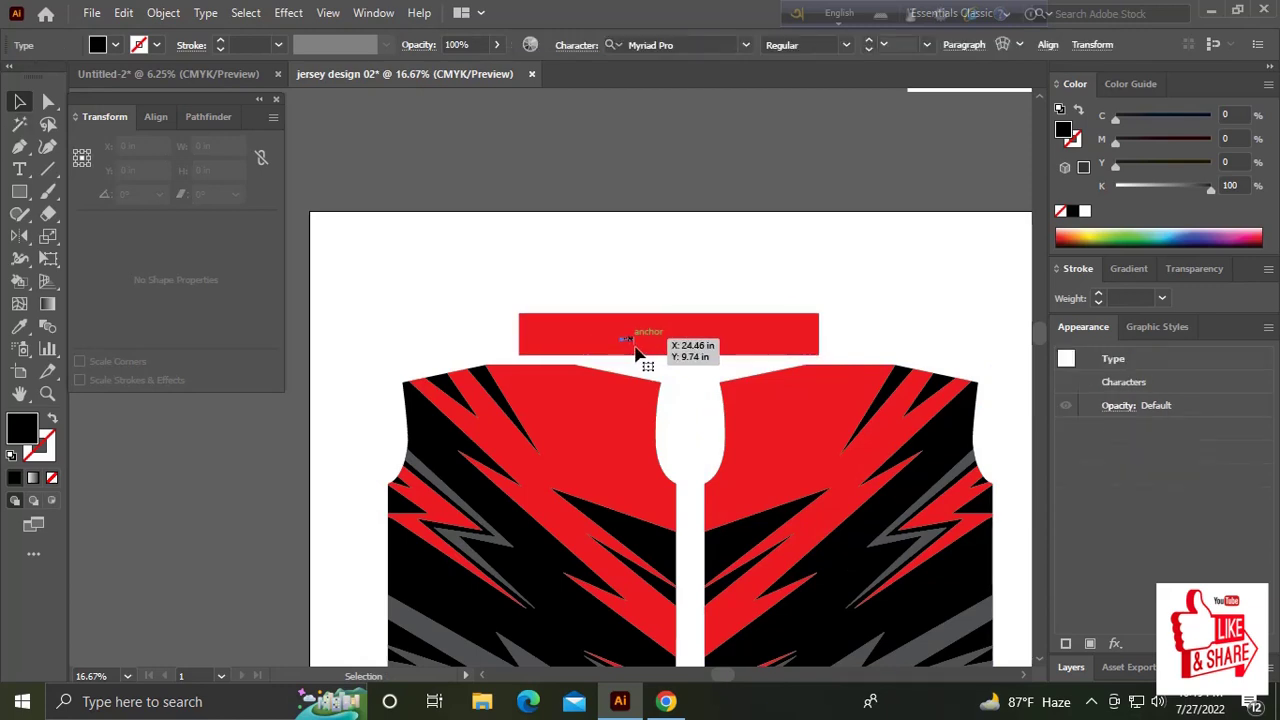
mouse_move(636, 352)
mouse_down()
mouse_move(658, 365)
mouse_move(734, 360)
mouse_move(695, 326)
mouse_up()
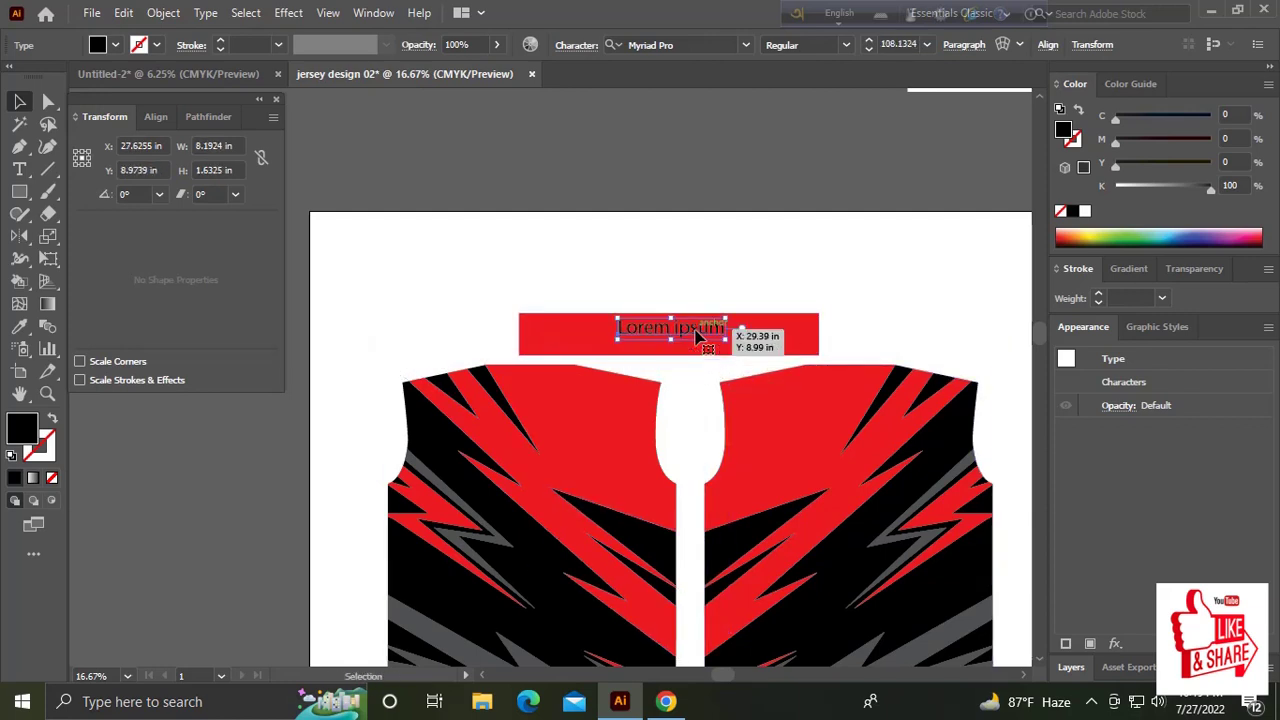
double_click(695, 327)
key(ctrl+a)
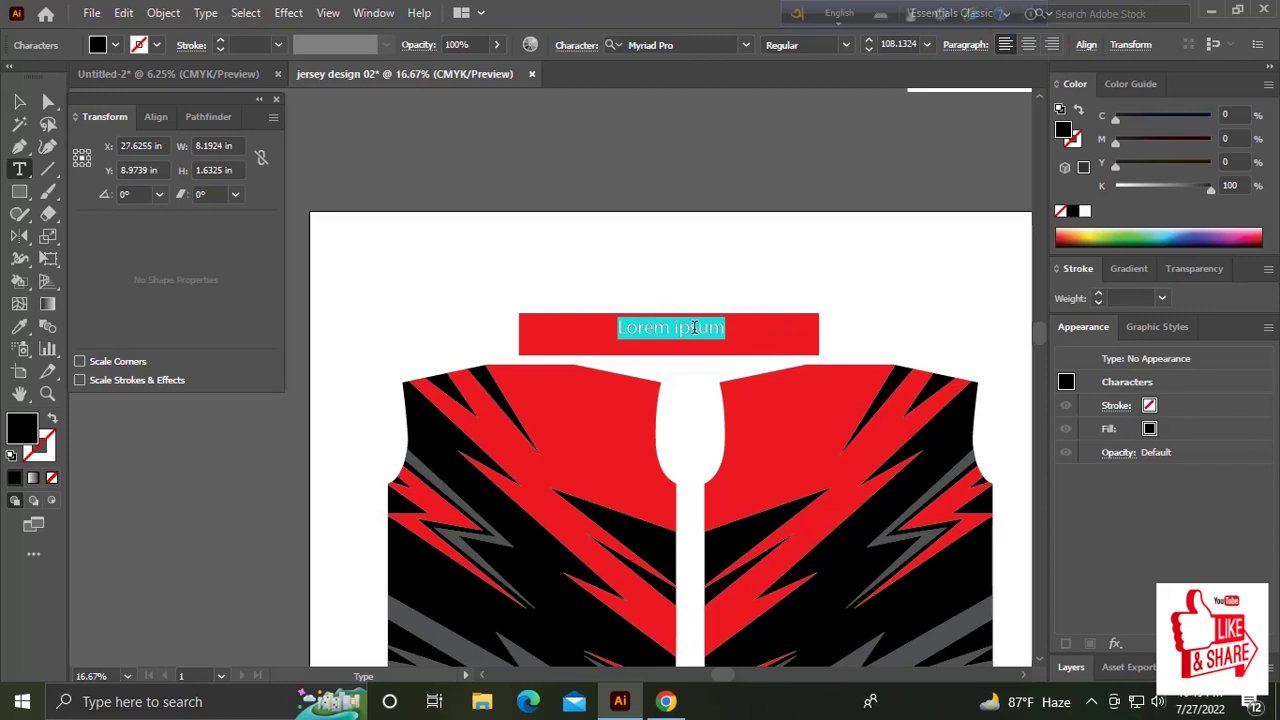
text(q)
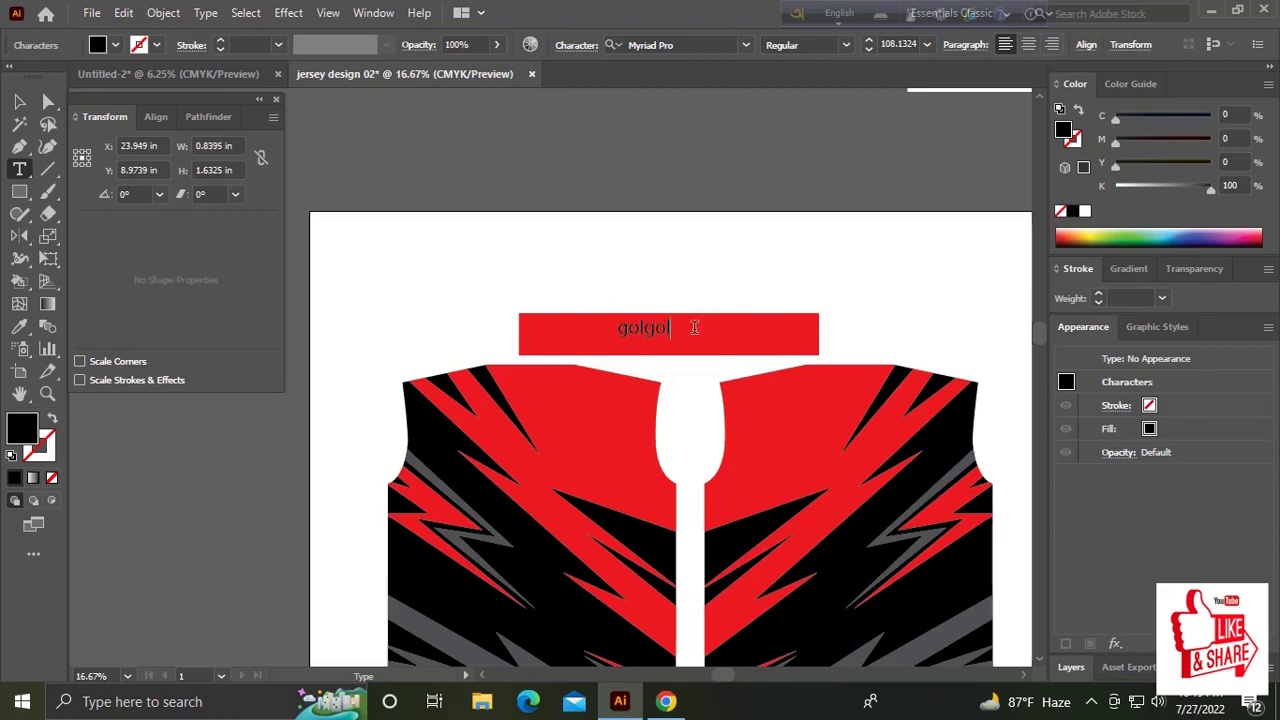
key(Escape)
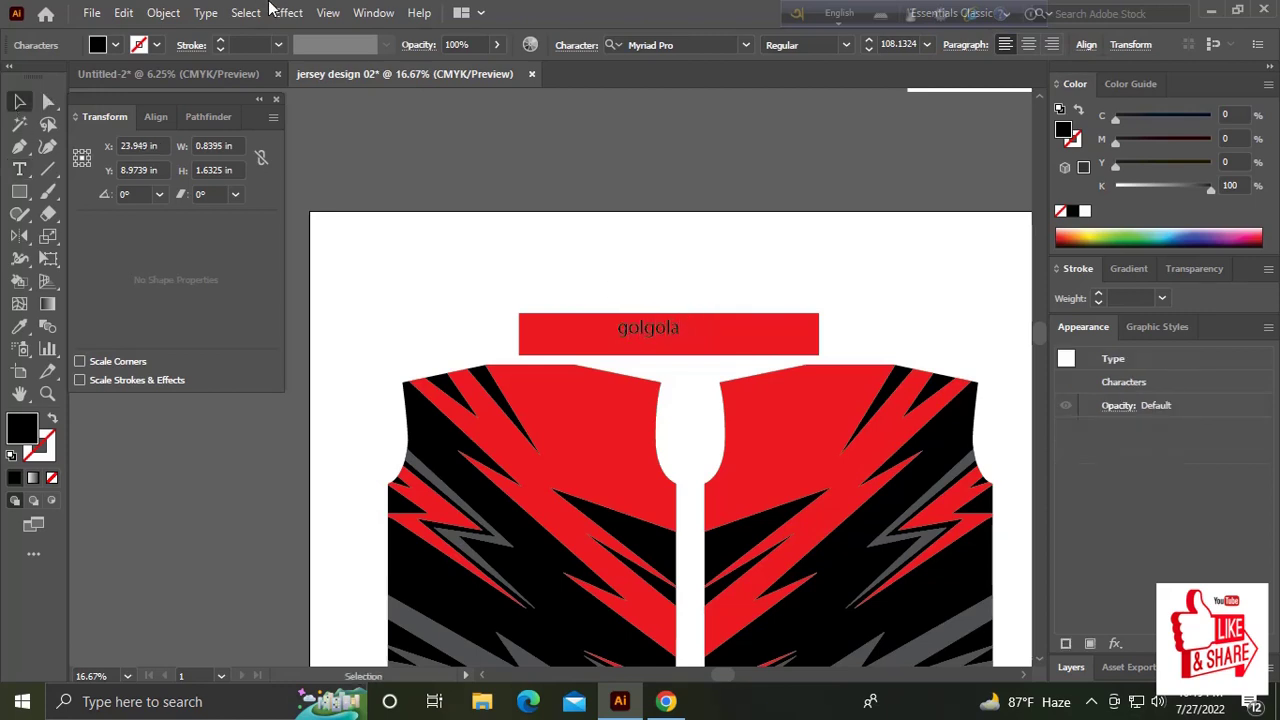
Set the GOLGOLA text to the Avega font, enlarge it, and select it with the banner.
click(677, 44)
text(ave)
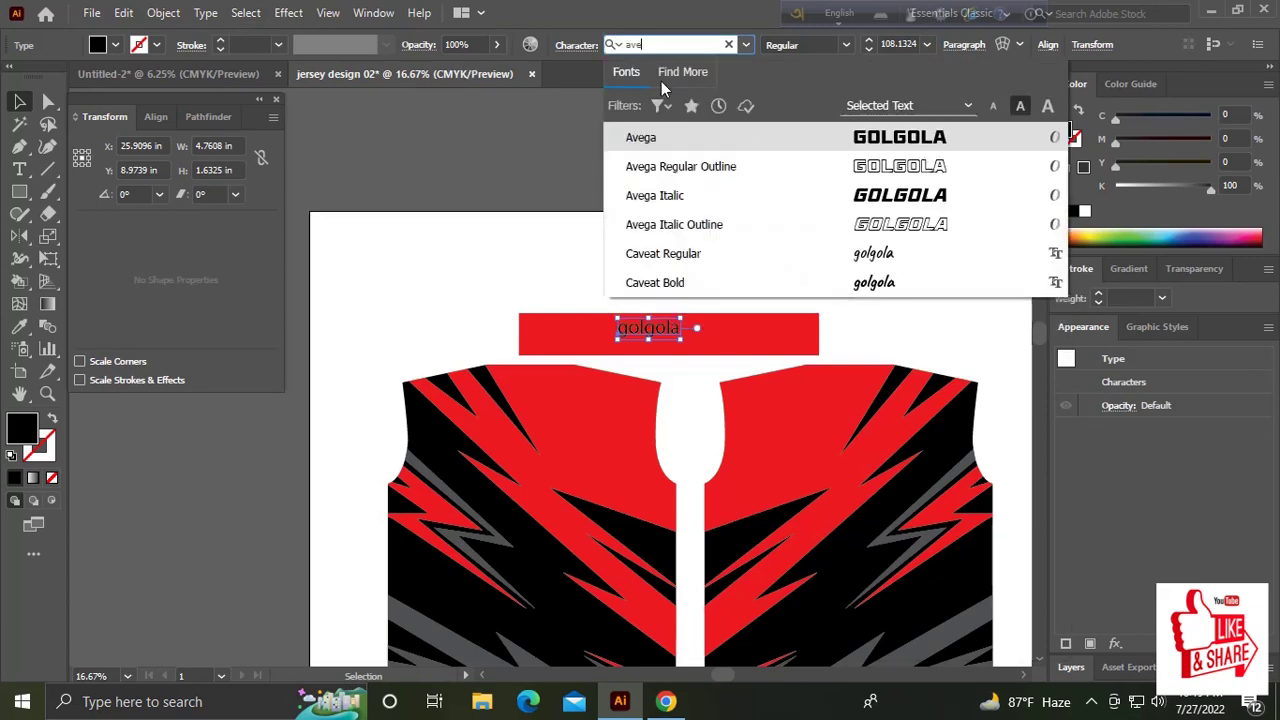
click(705, 135)
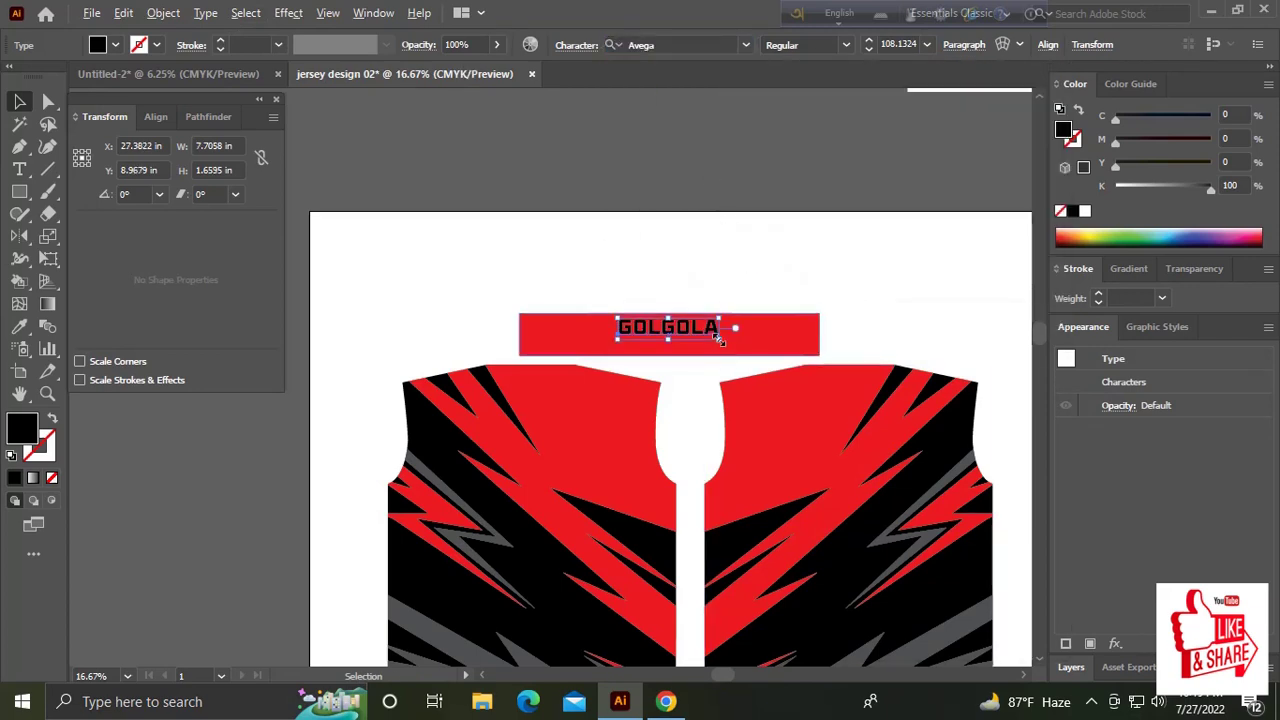
mouse_move(718, 340)
mouse_down()
mouse_move(741, 345)
mouse_move(698, 334)
mouse_up()
click(634, 257)
mouse_move(601, 251)
mouse_down()
mouse_move(676, 342)
mouse_move(660, 316)
mouse_up()
Group the GOLGOLA text with the red banner and frame the jersey front panels.
key(ctrl+g)
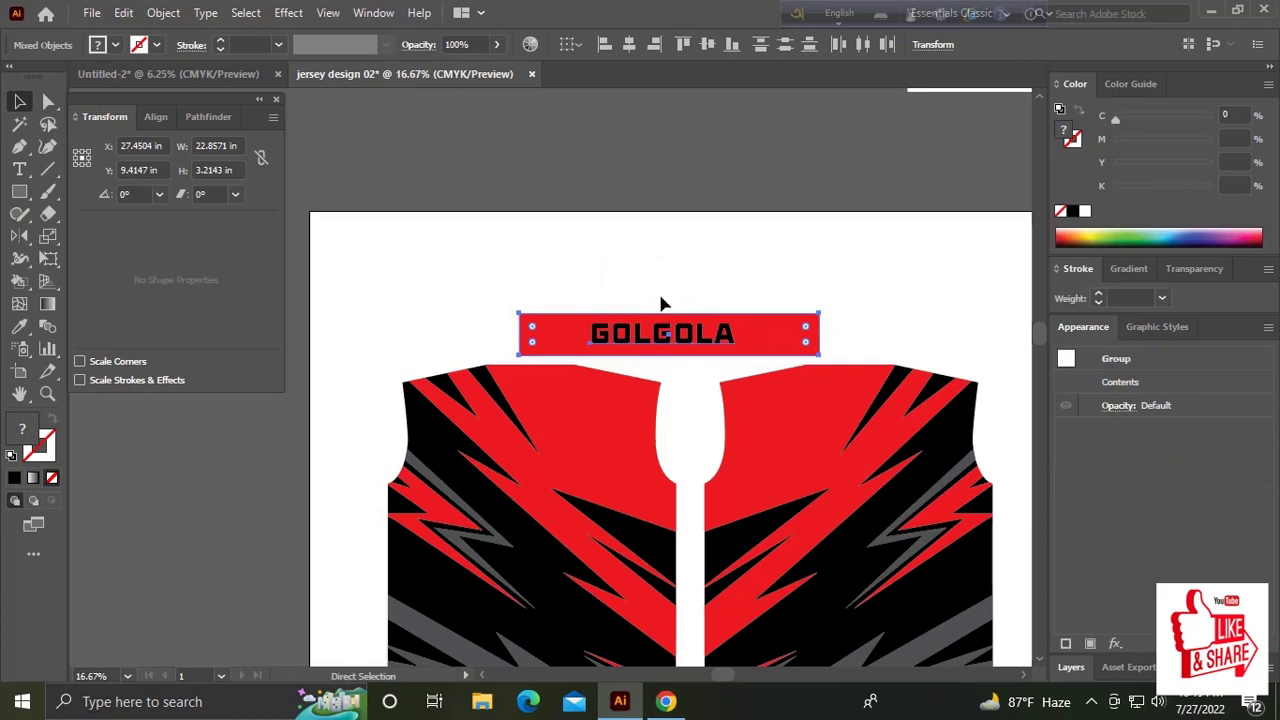
click(663, 291)
scroll(711, 297, down, 3)
drag(694, 220, 693, 267)
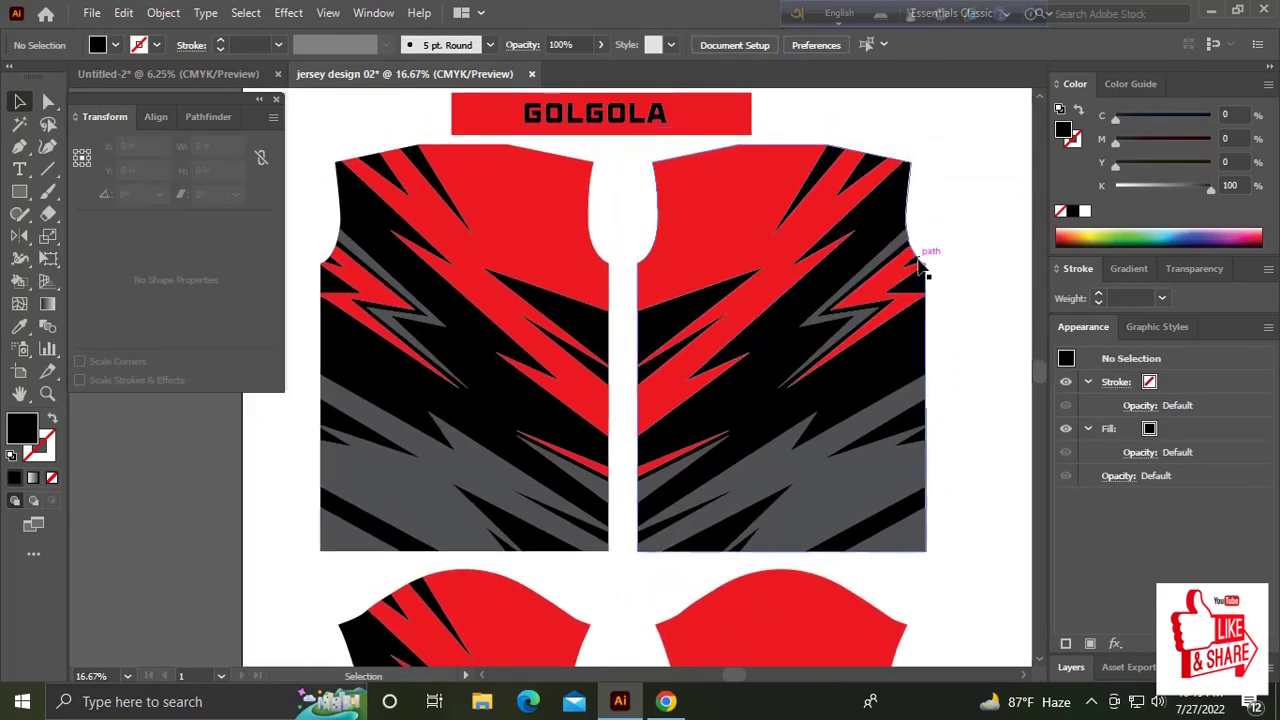
drag(944, 334, 906, 345)
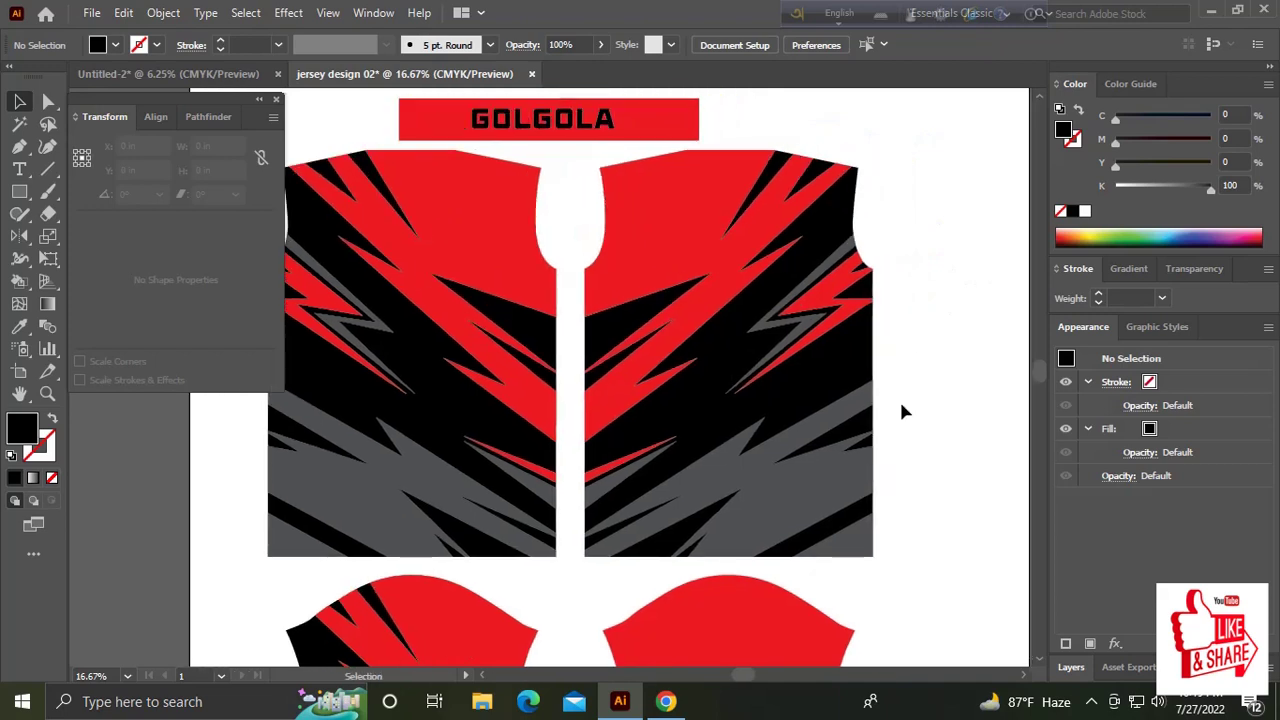
drag(901, 411, 895, 420)
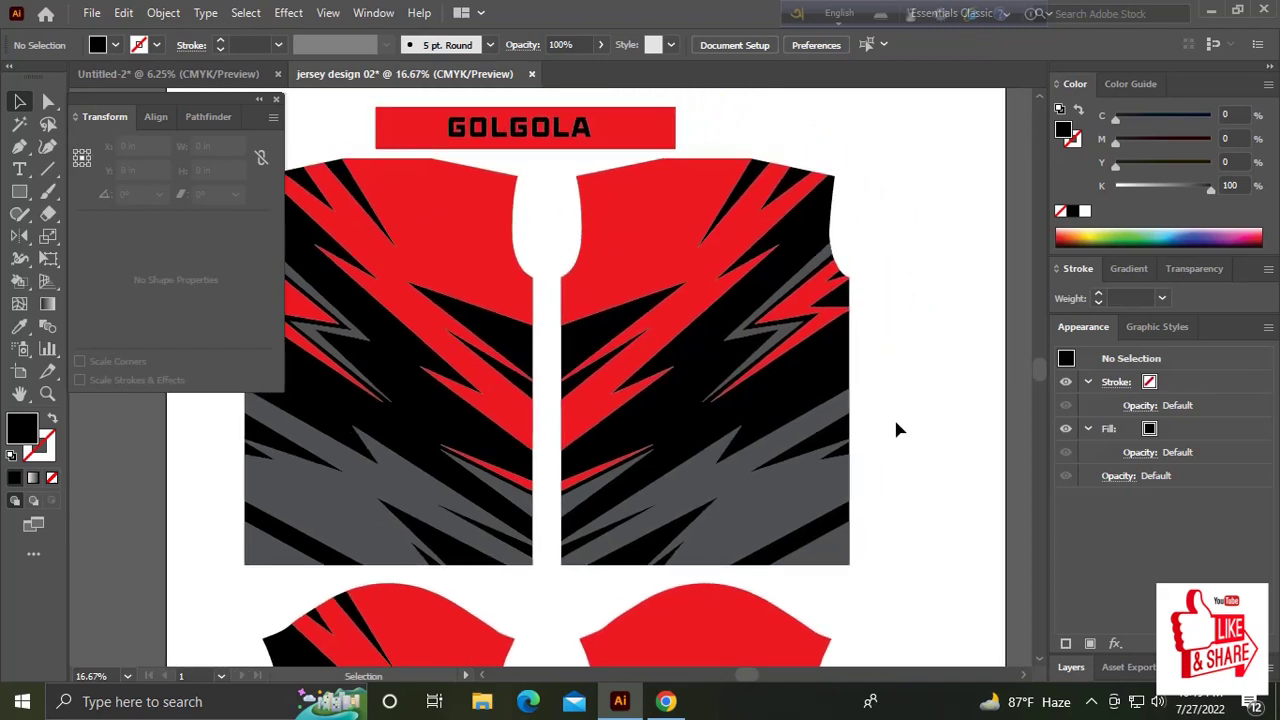
Copy the GOLGOLA text, make the copy white, and place it on the right chest panel.
key(a)
click(548, 143)
click(617, 215)
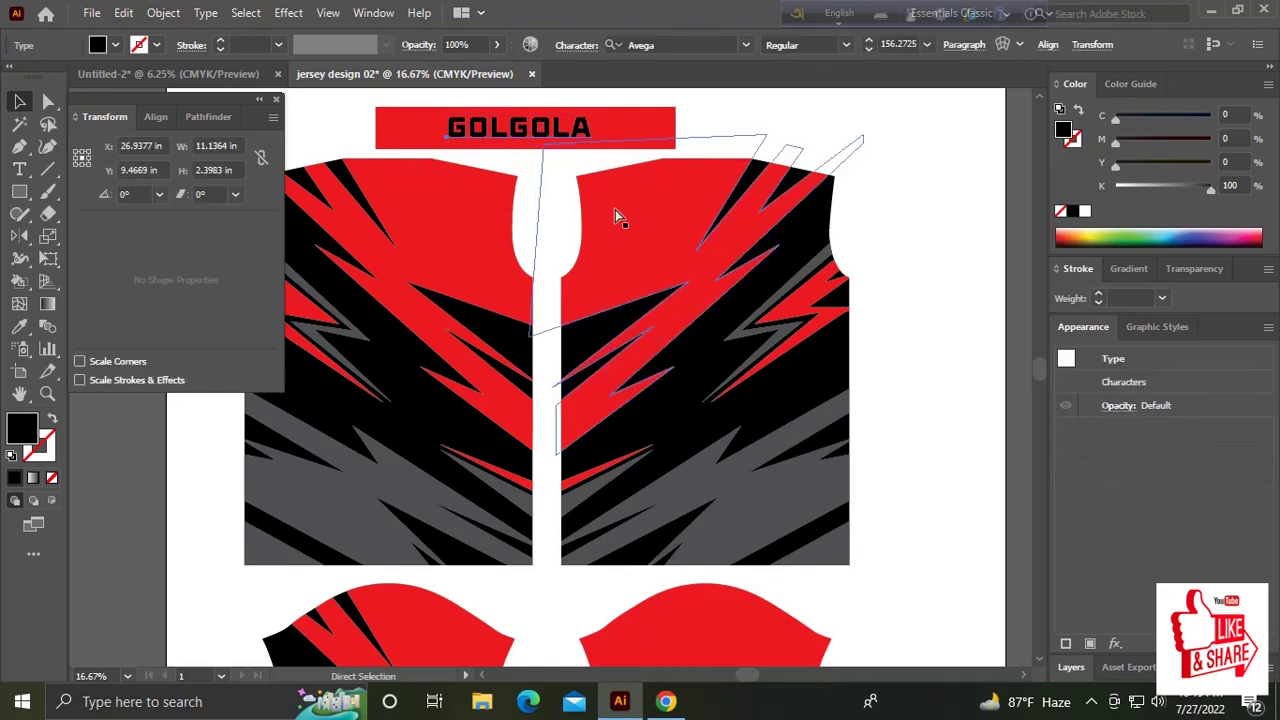
key(ctrl+c)
key(ctrl+v)
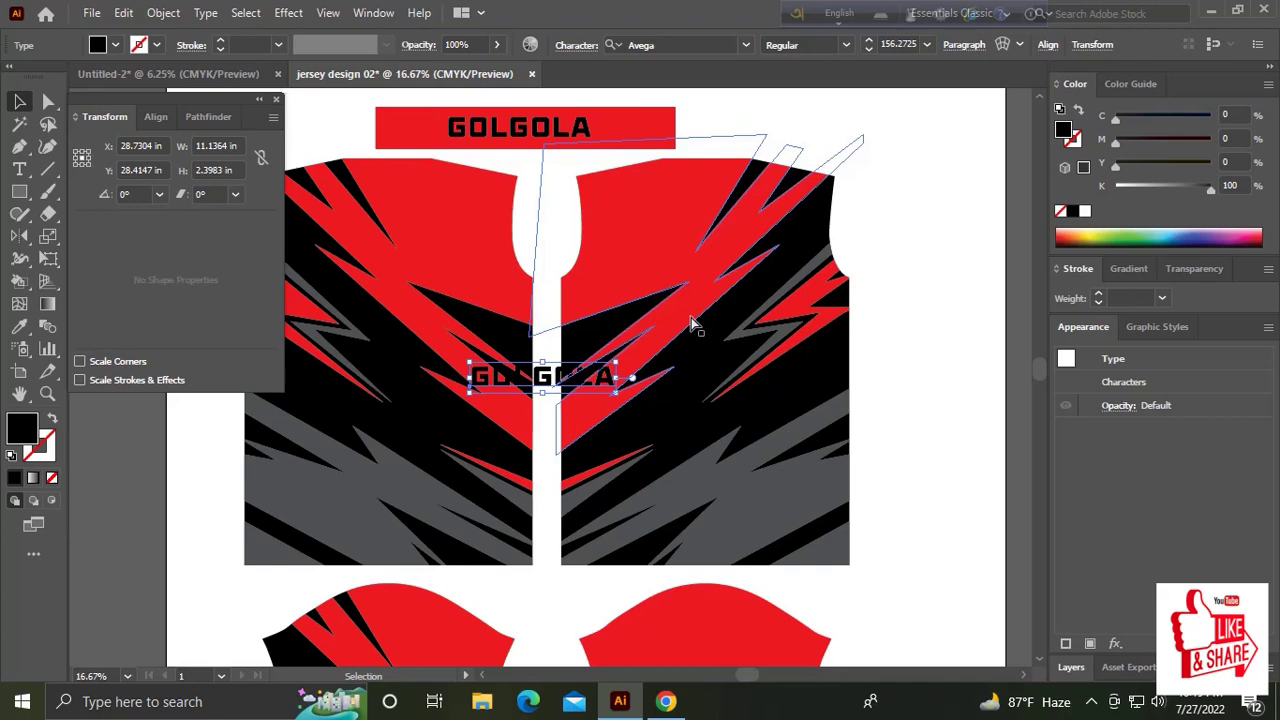
click(1085, 211)
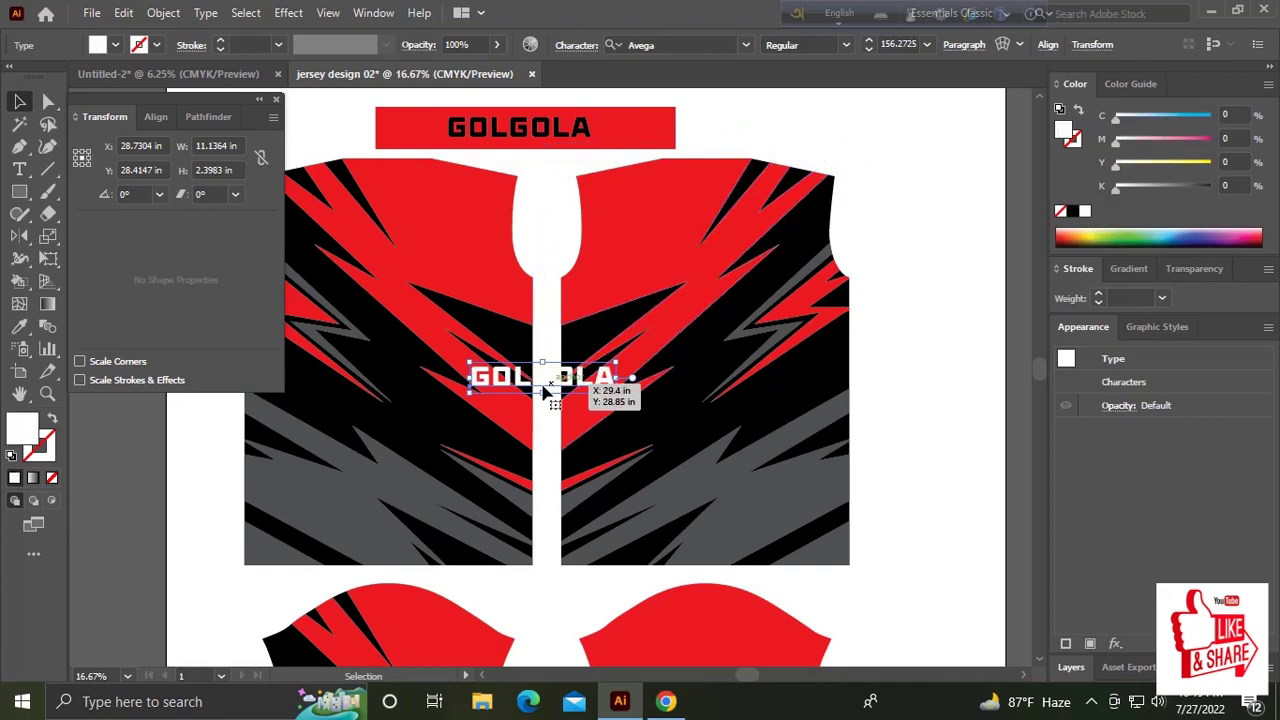
drag(560, 385, 723, 268)
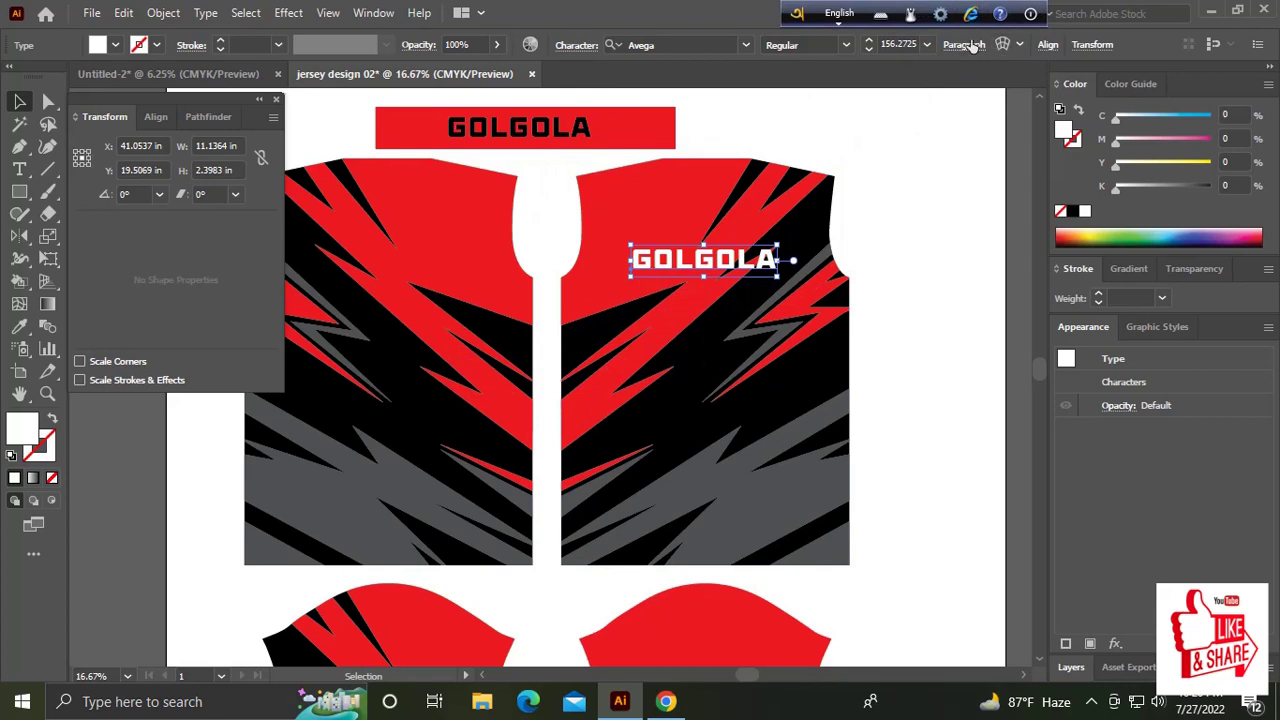
Centre-align the white chest text and retype it as LOOKMAN.
click(966, 45)
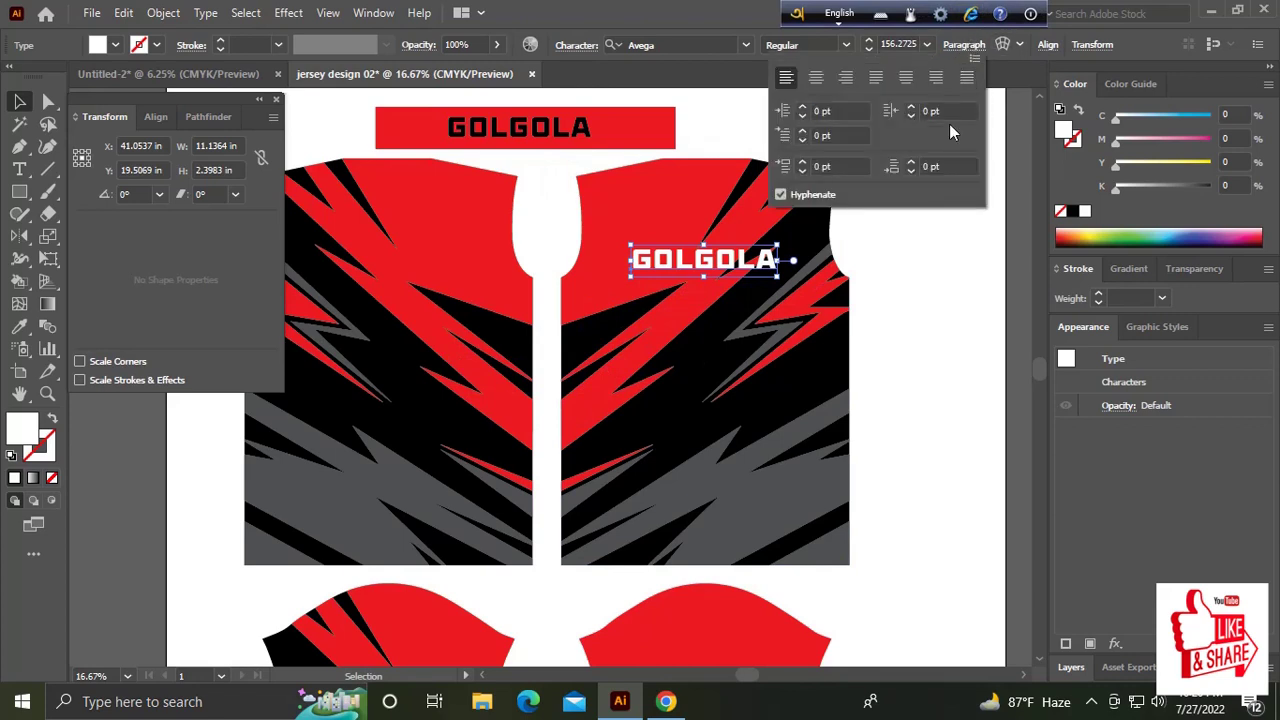
click(814, 80)
drag(694, 262, 753, 252)
key(t)
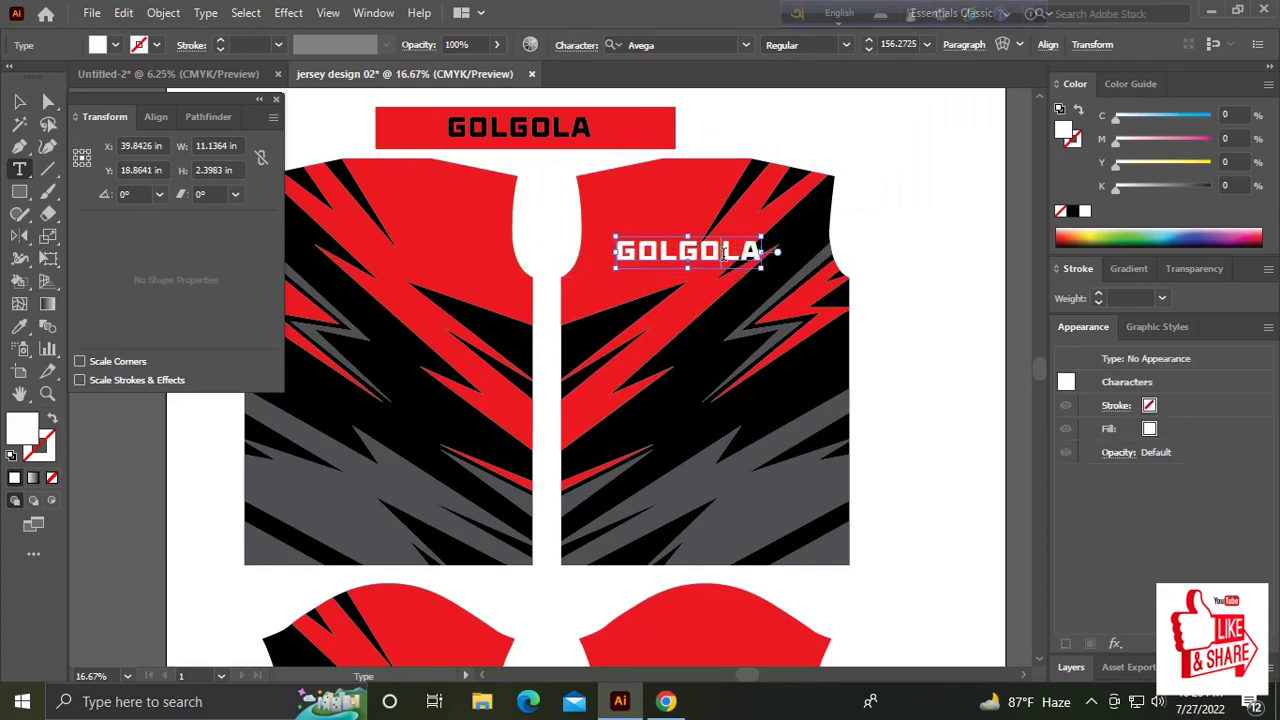
double_click(725, 252)
text(LOO)
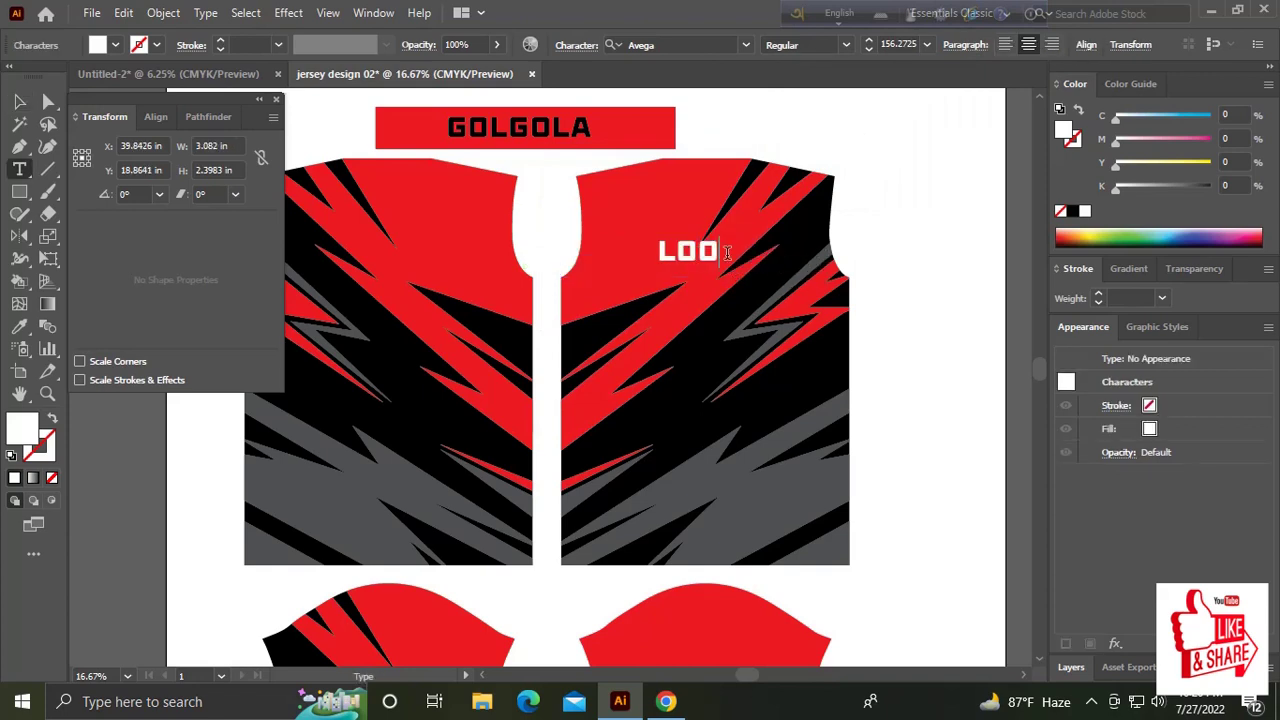
text(KMAN)
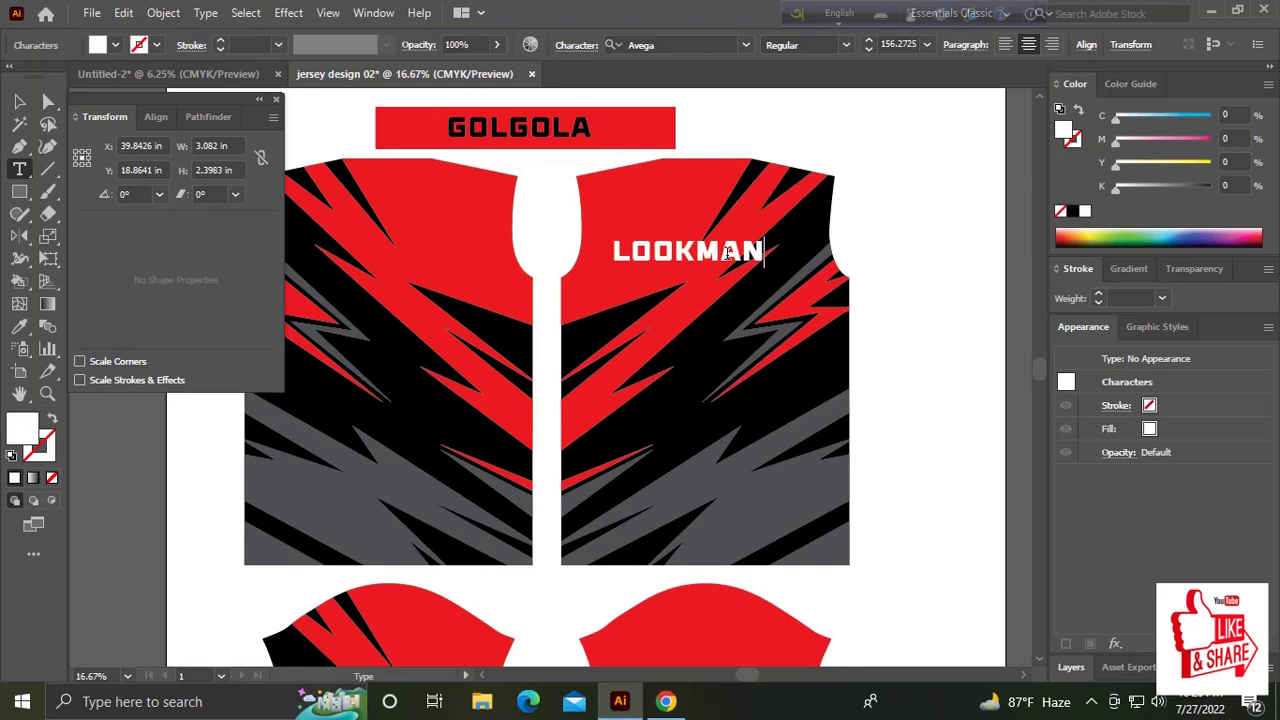
Resize the LOOKMAN text to 10 in wide by 3 in tall.
click(19, 101)
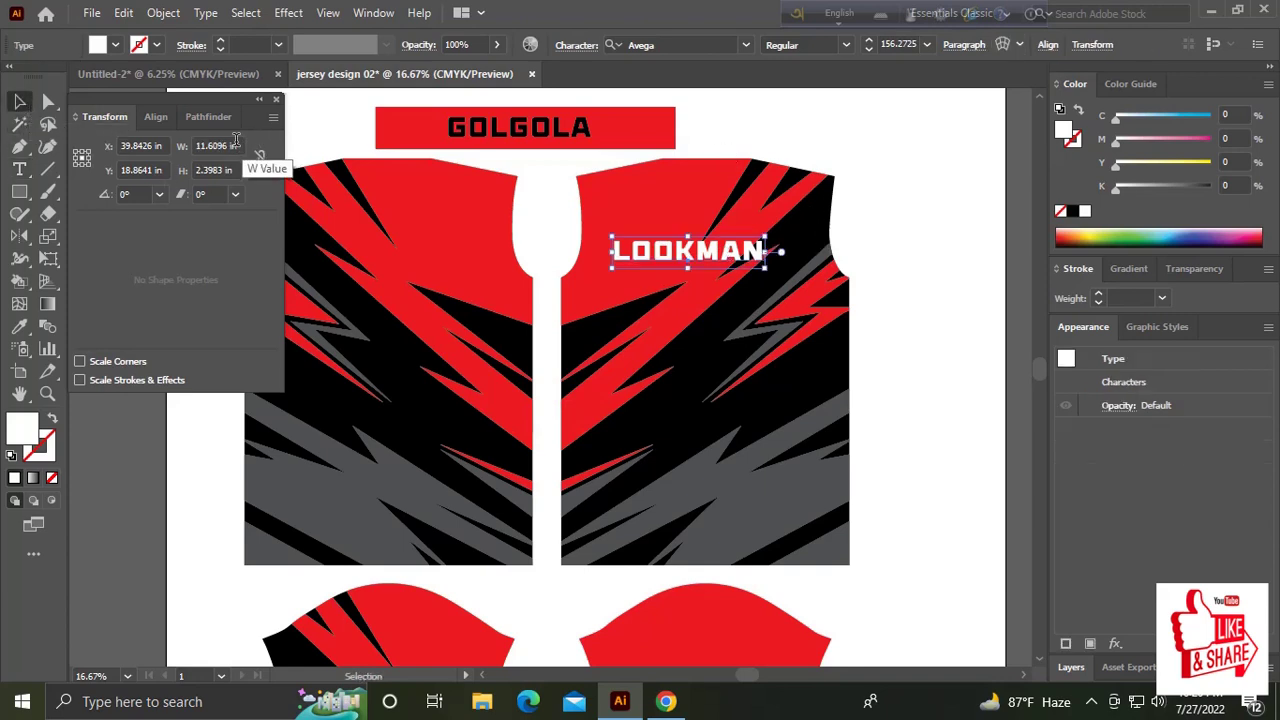
click(234, 145)
click(236, 145)
text(1)
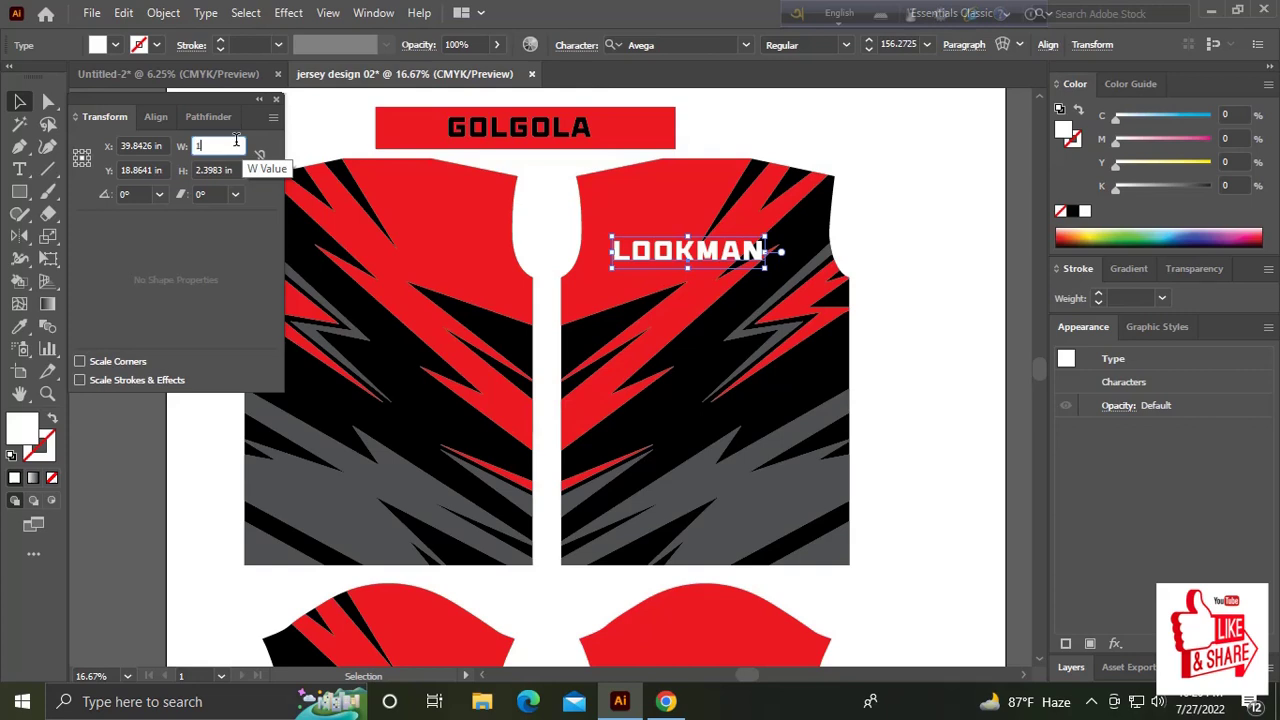
text(0)
key(Tab)
text(3)
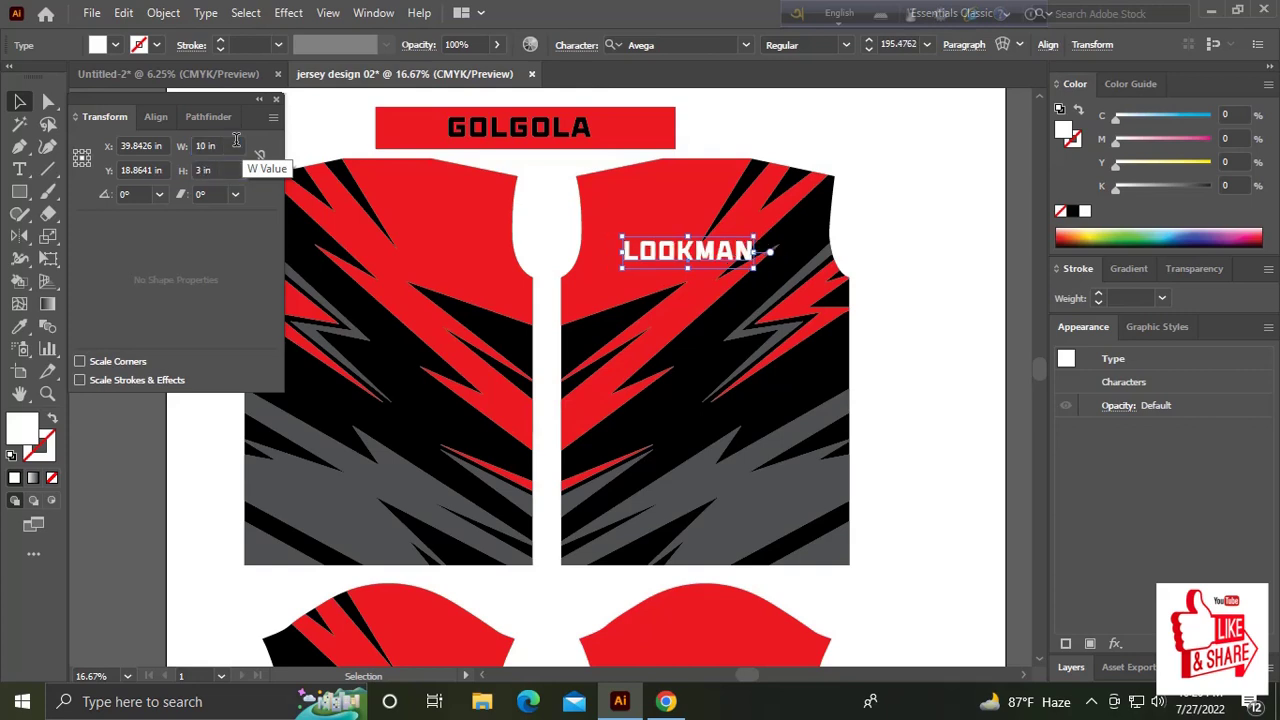
key(Return)
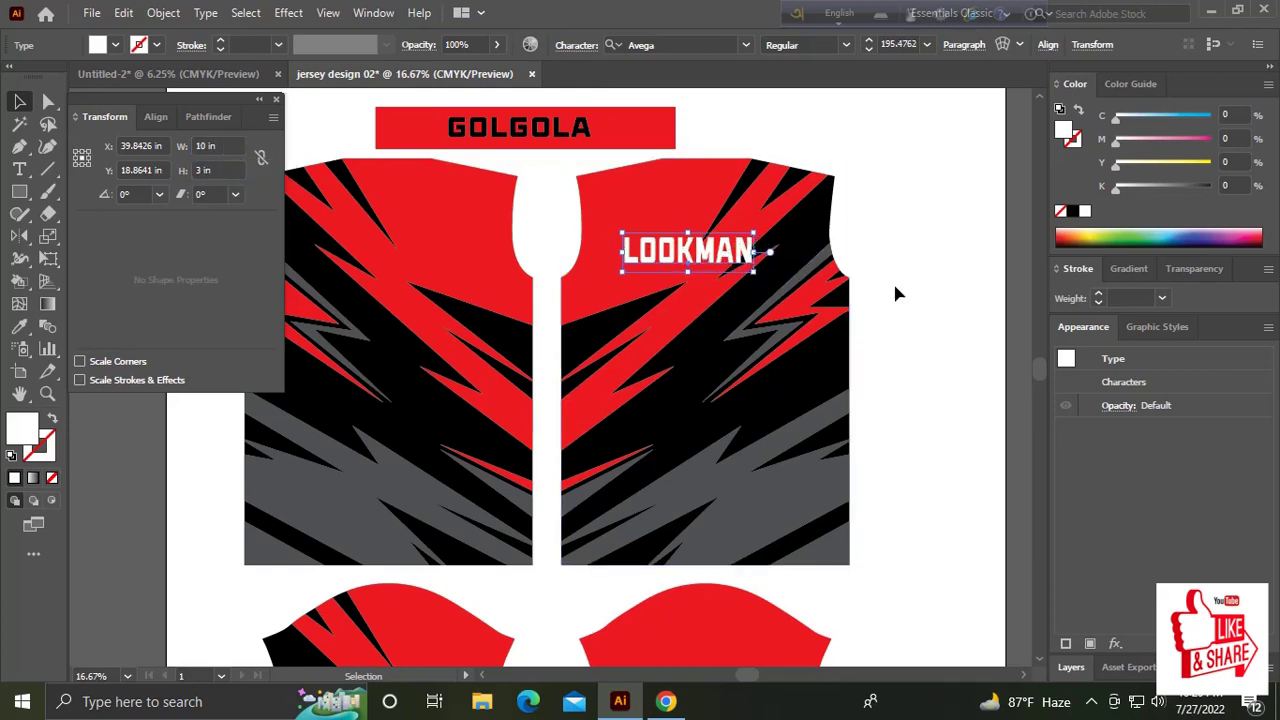
Place a duplicate of LOOKMAN just below the original.
click(891, 279)
drag(741, 257, 720, 348)
double_click(717, 343)
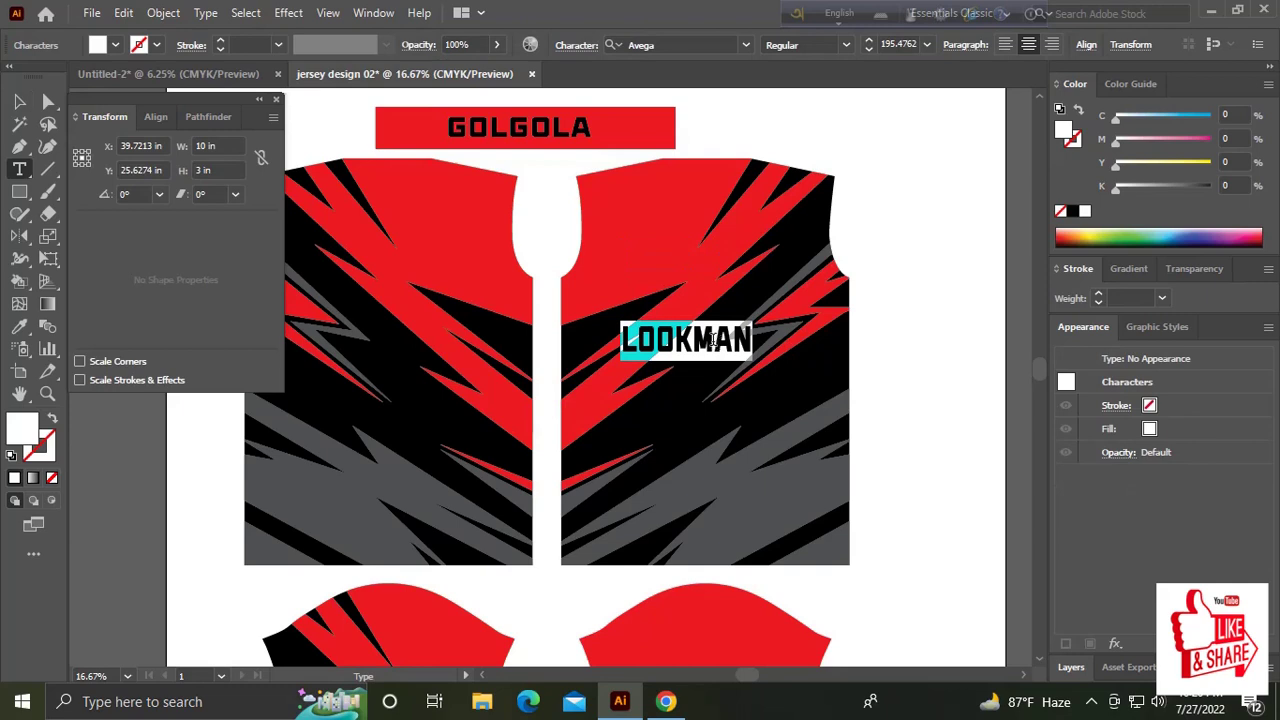
click(36, 99)
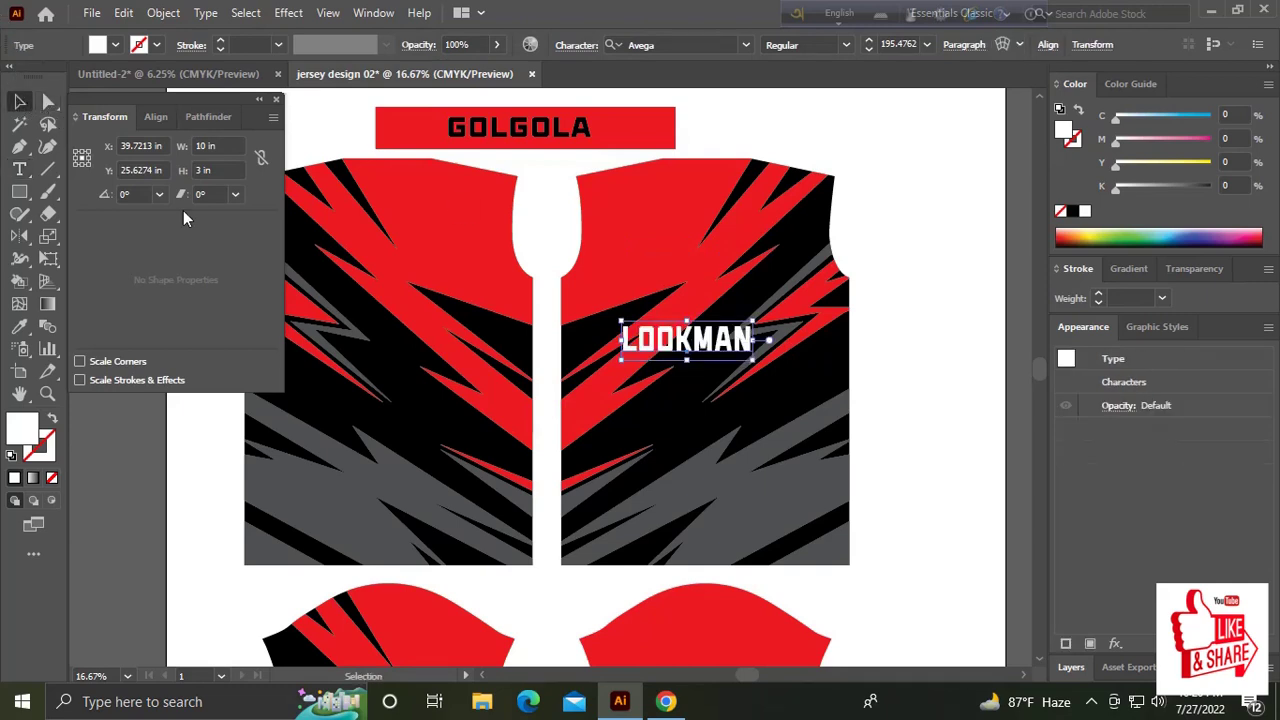
mouse_move(726, 370)
mouse_down()
mouse_move(727, 281)
mouse_move(727, 338)
mouse_up()
Retype the duplicate as 99, resize it to 10 × 14 in, and move it below LOOKMAN.
double_click(706, 330)
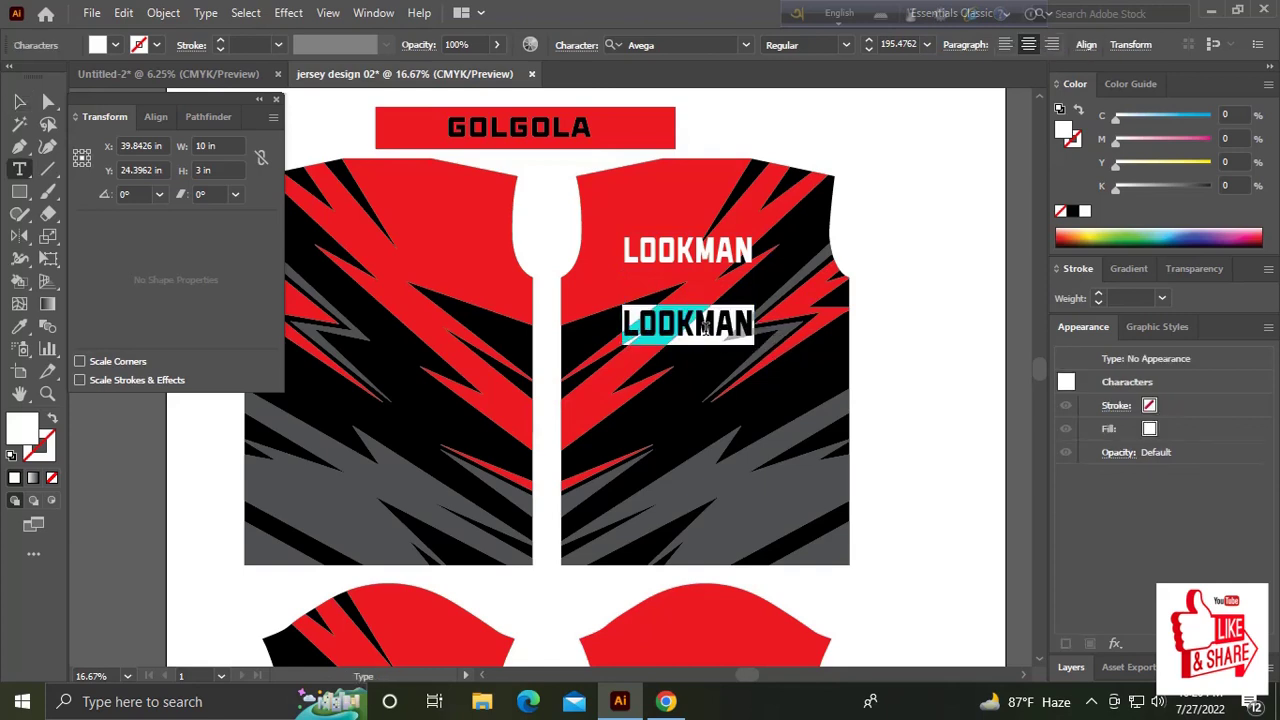
text(99)
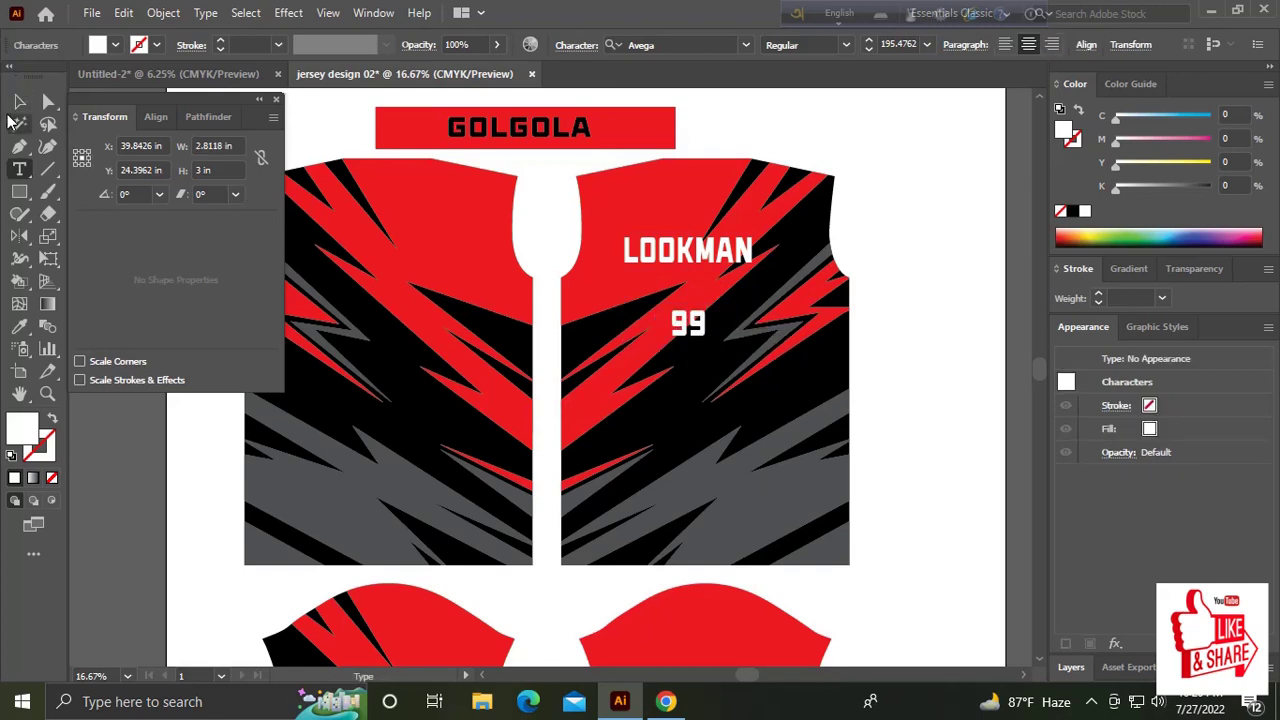
click(19, 106)
click(205, 145)
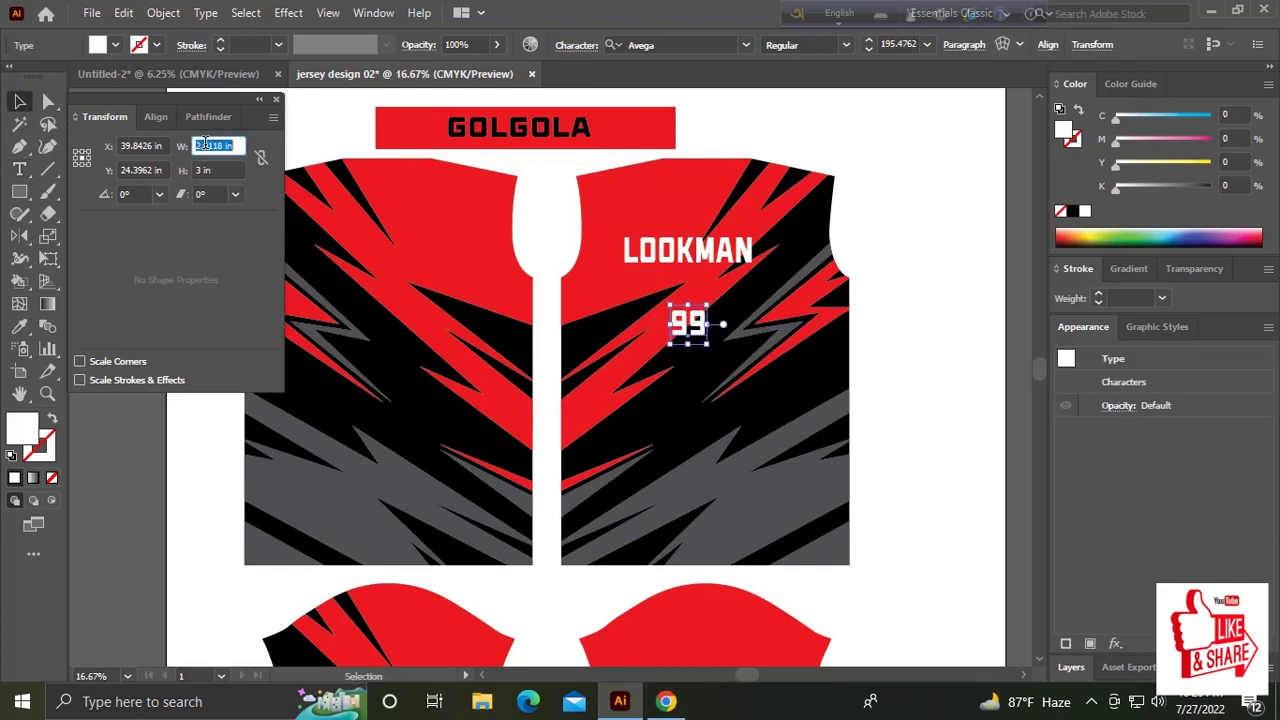
text(10)
key(Tab)
text(14)
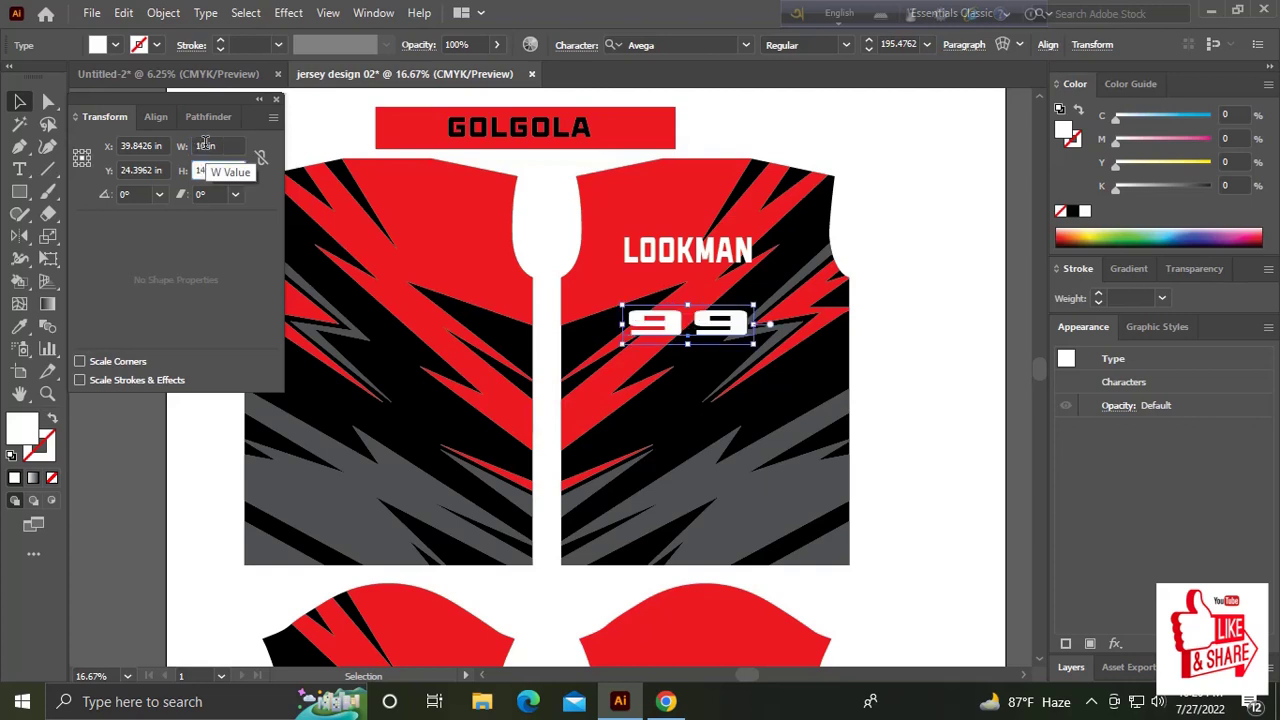
key(Return)
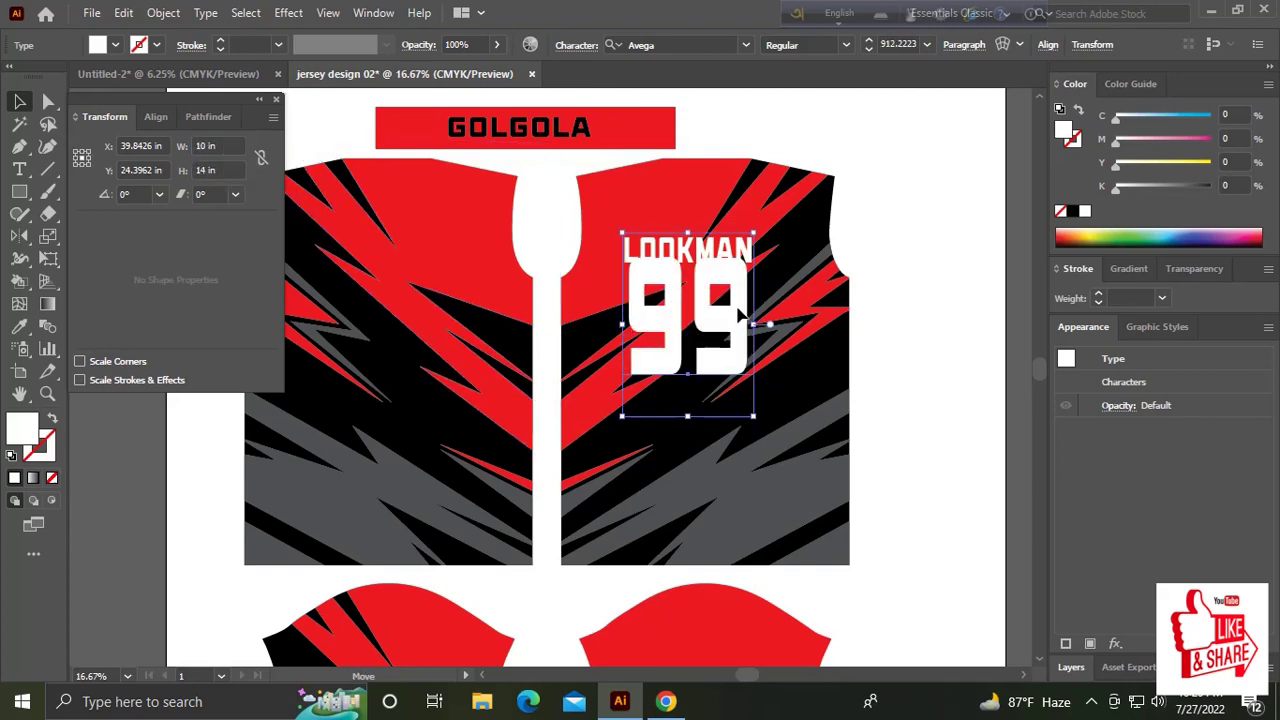
drag(740, 315, 749, 340)
scroll(812, 290, right, 3)
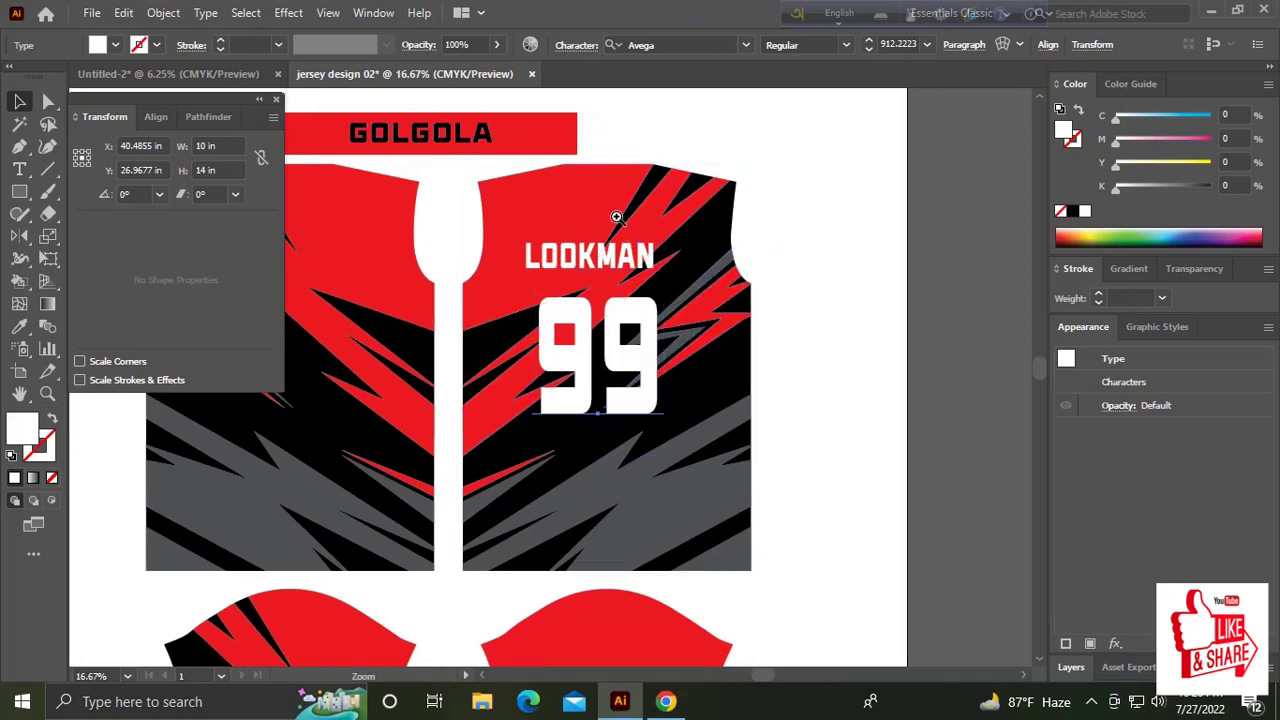
Draw a 5 × 5 in white spacer square on the jersey.
drag(617, 217, 718, 343)
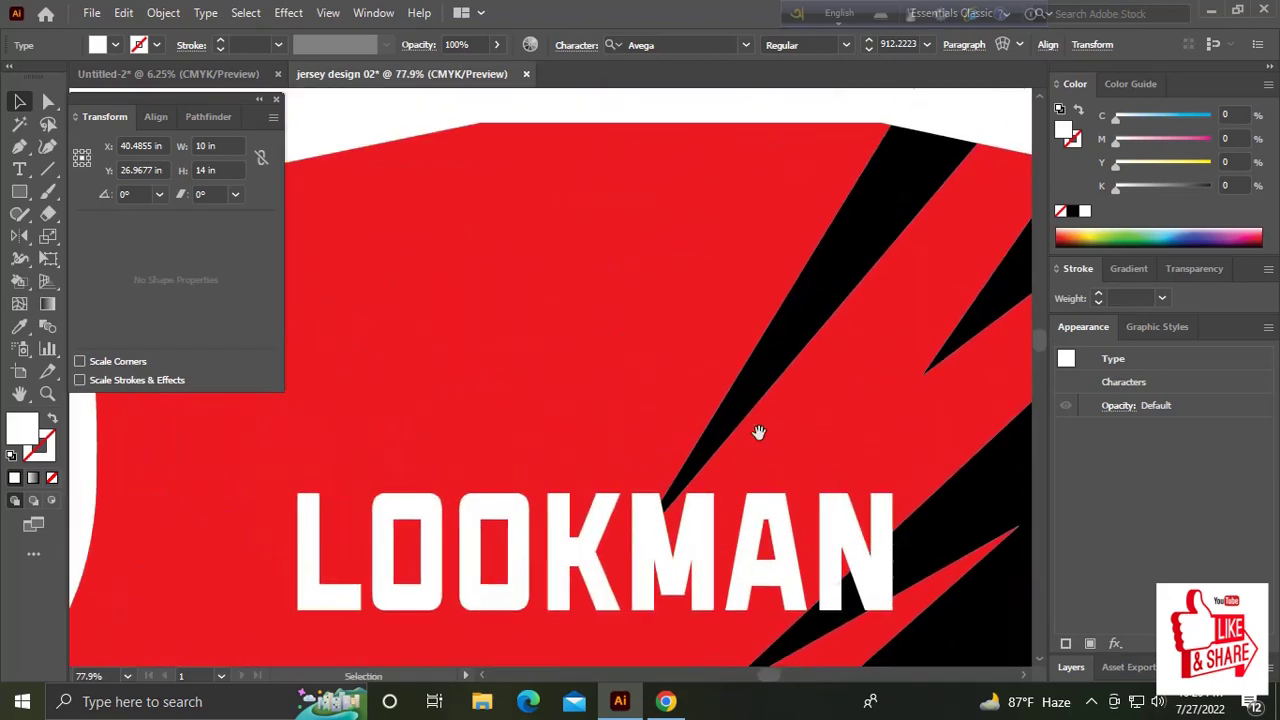
key(ctrl+minus)
key(ctrl+minus)
mouse_move(543, 283)
mouse_down()
mouse_move(643, 406)
mouse_move(633, 438)
mouse_move(651, 566)
mouse_up()
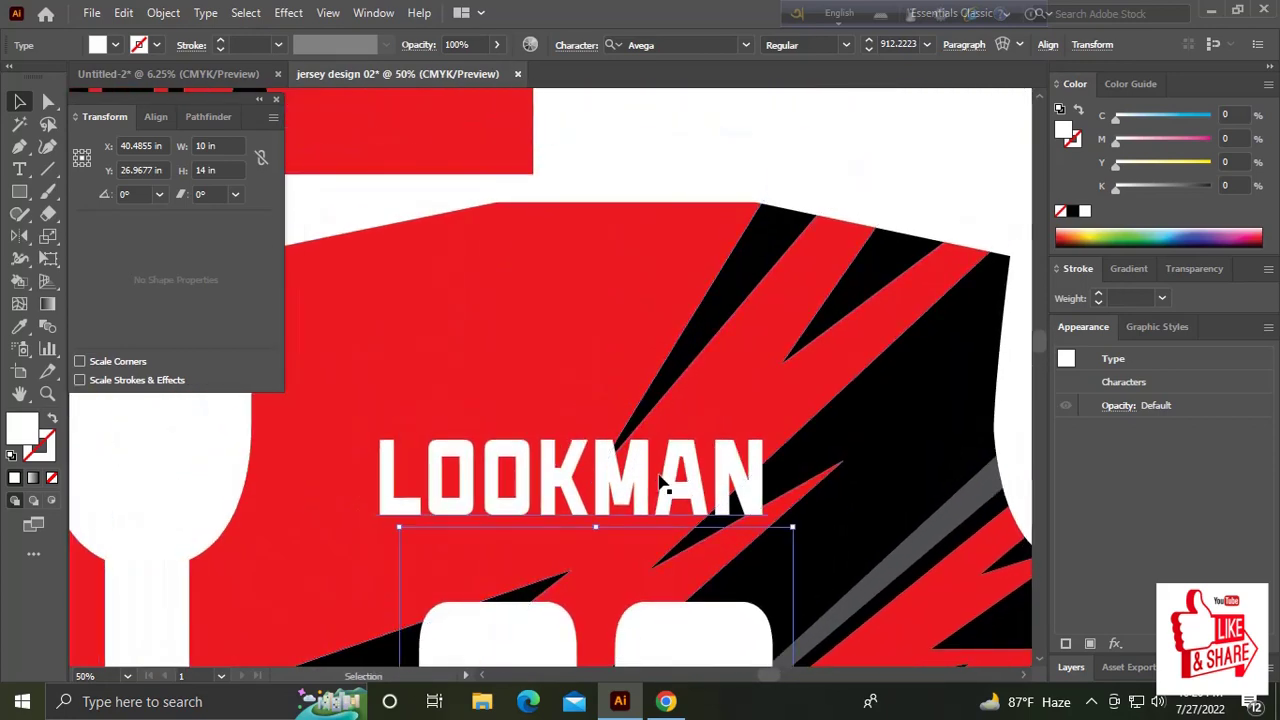
key(m)
click(604, 309)
text(5)
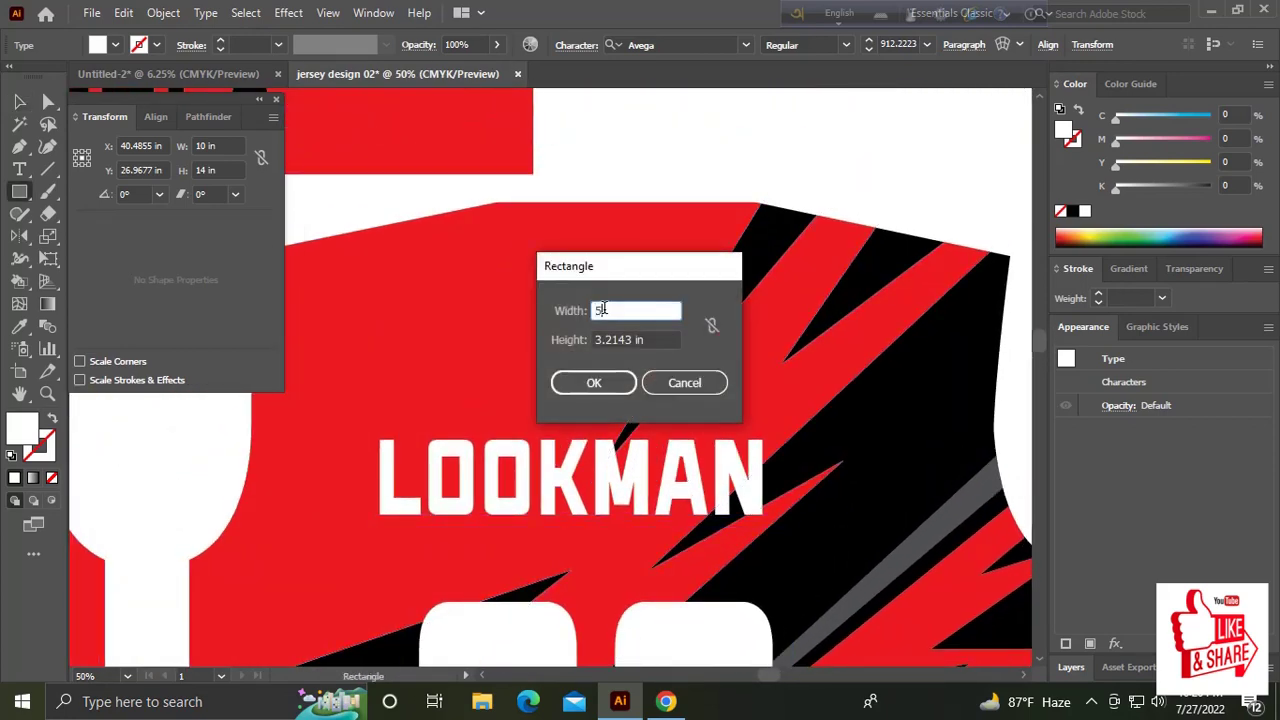
key(Tab)
text(7)
key(Return)
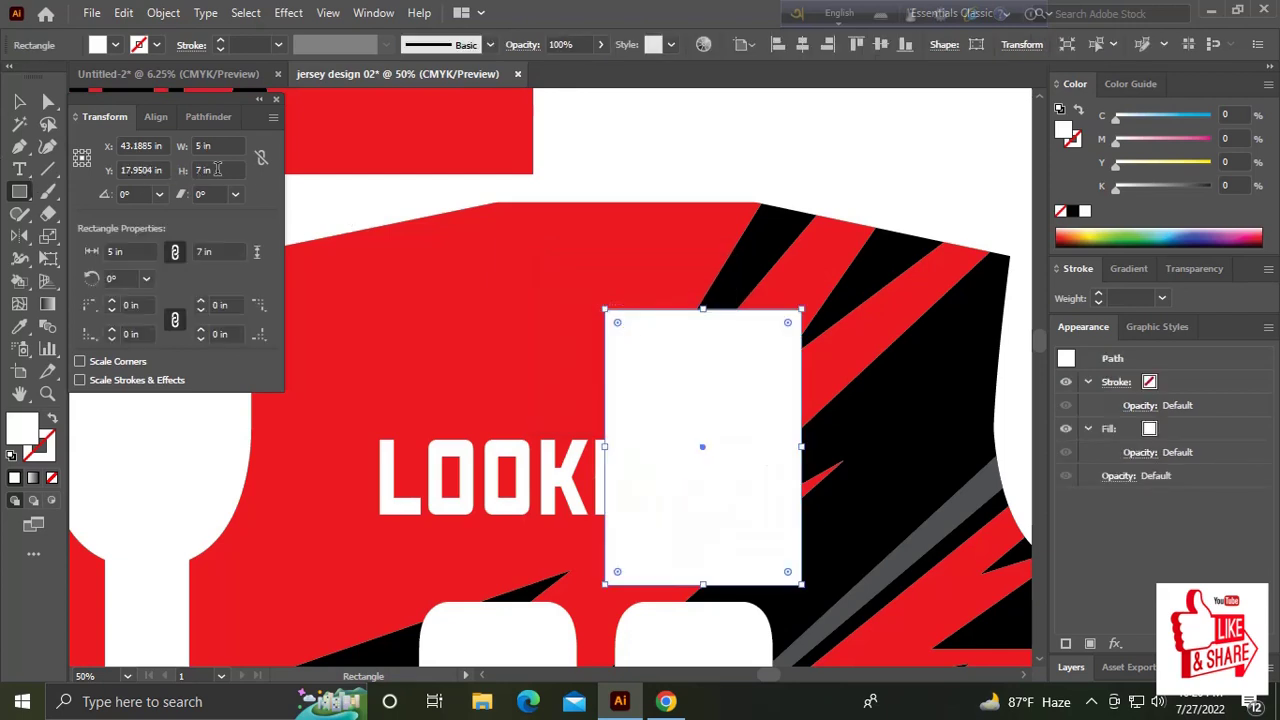
click(218, 170)
text(5)
key(Return)
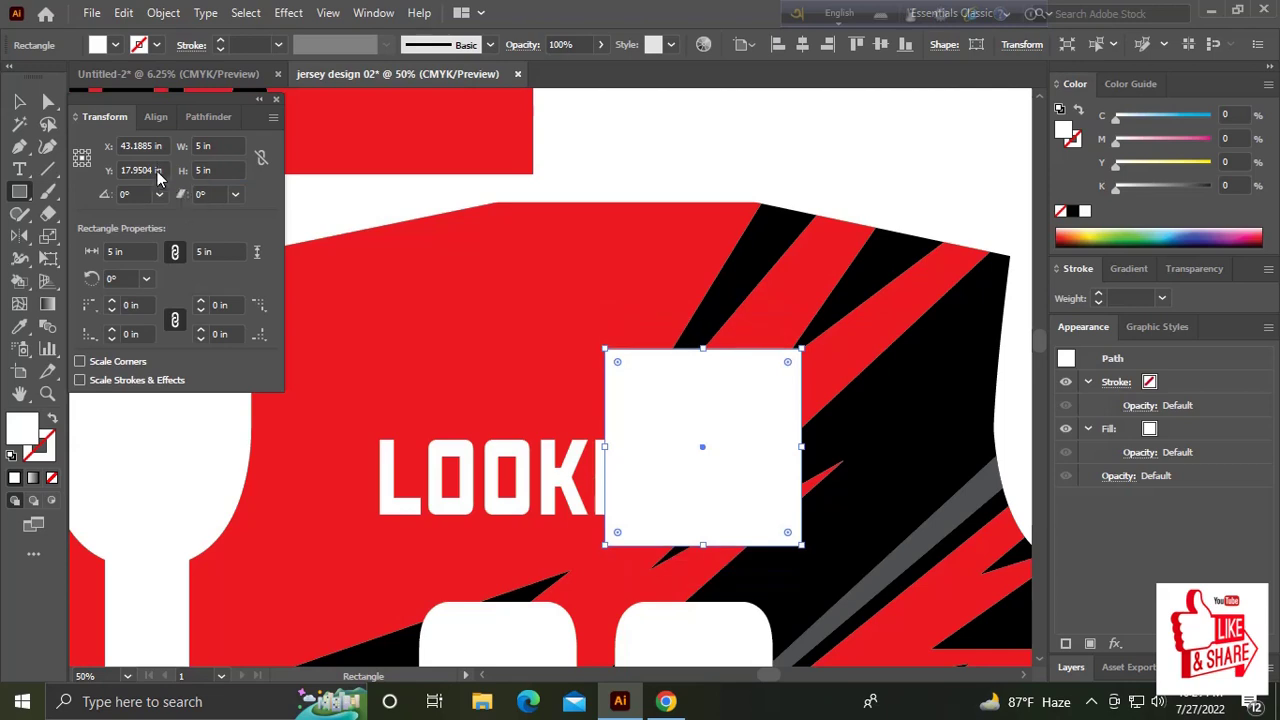
Put the square at the panel top, move LOOKMAN up-right beneath it, then delete the square.
key(b)
key(v)
drag(678, 427, 632, 265)
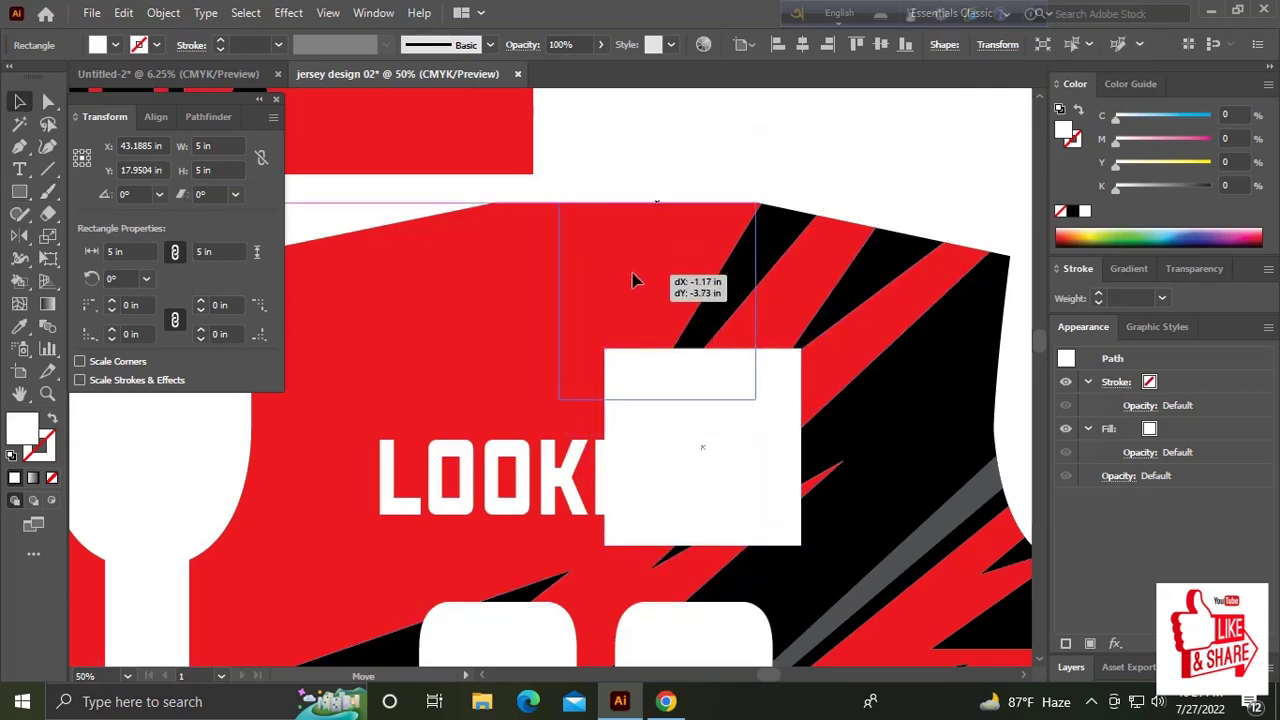
drag(632, 265, 634, 281)
scroll(620, 377, down, 3)
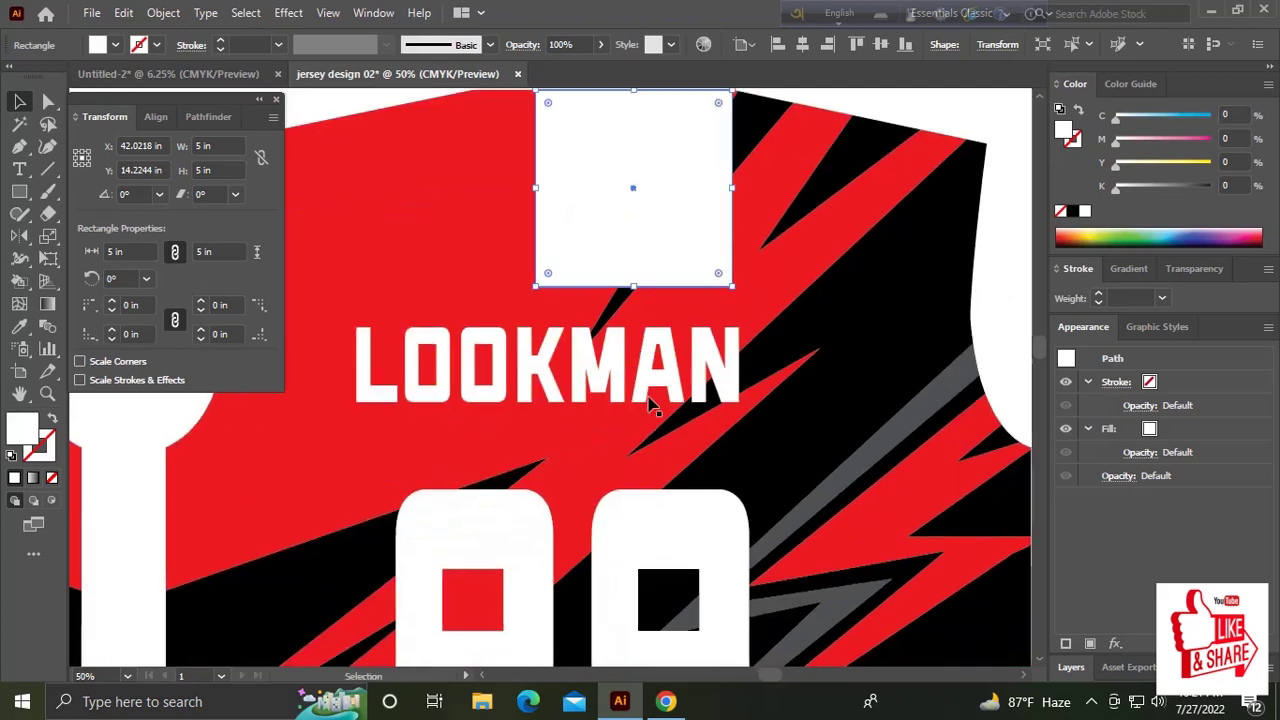
drag(618, 375, 657, 340)
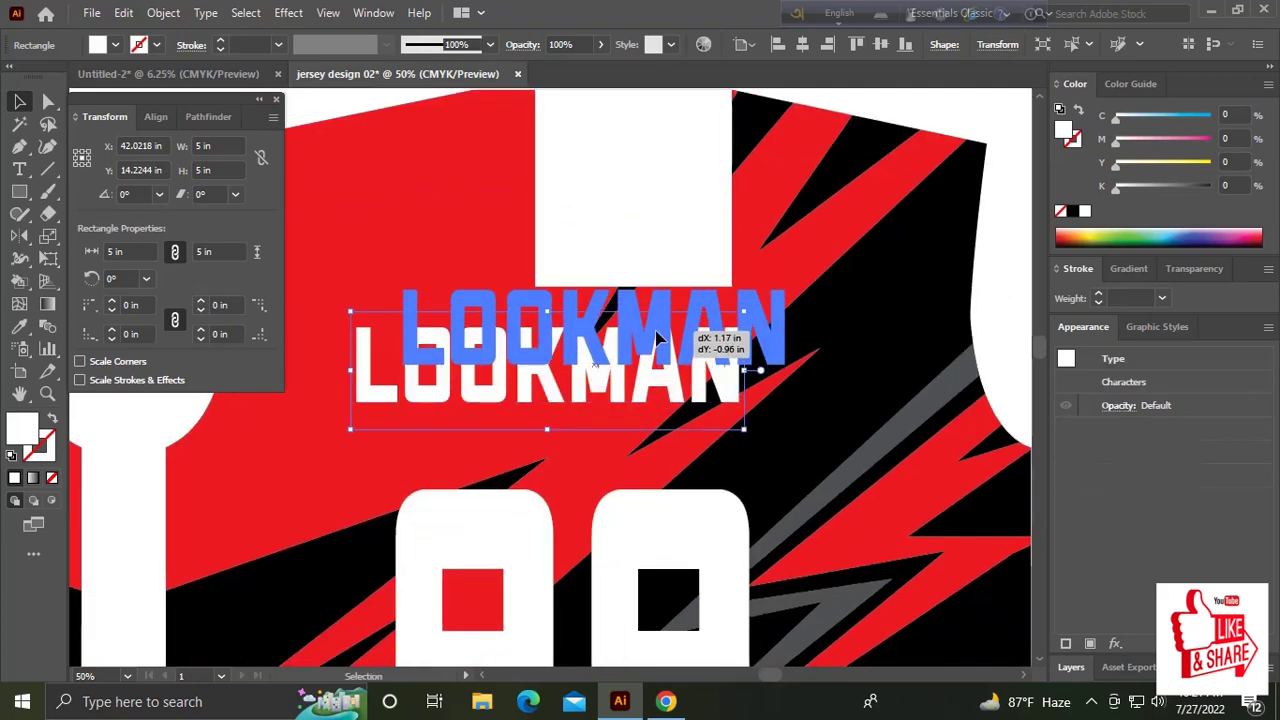
click(668, 240)
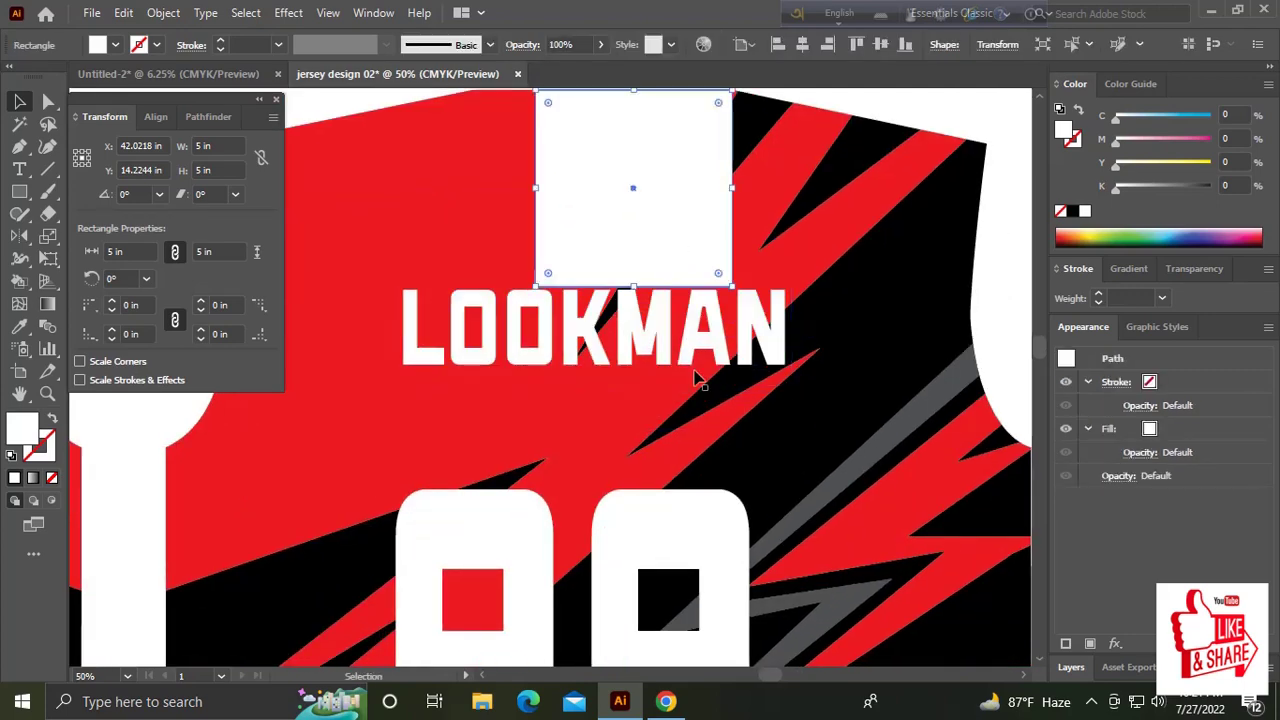
key(Delete)
Align LOOKMAN and the 99 to the right panel's horizontal centre, then deselect.
scroll(760, 359, down, 3)
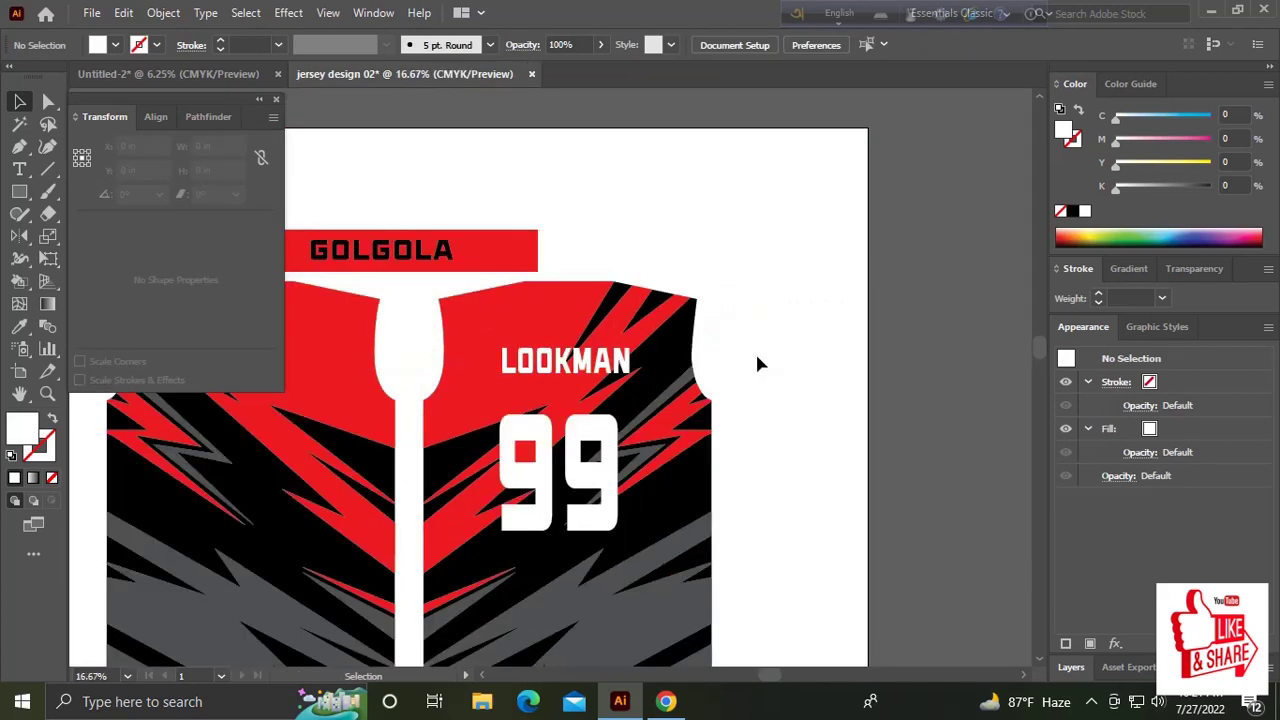
drag(803, 300, 578, 380)
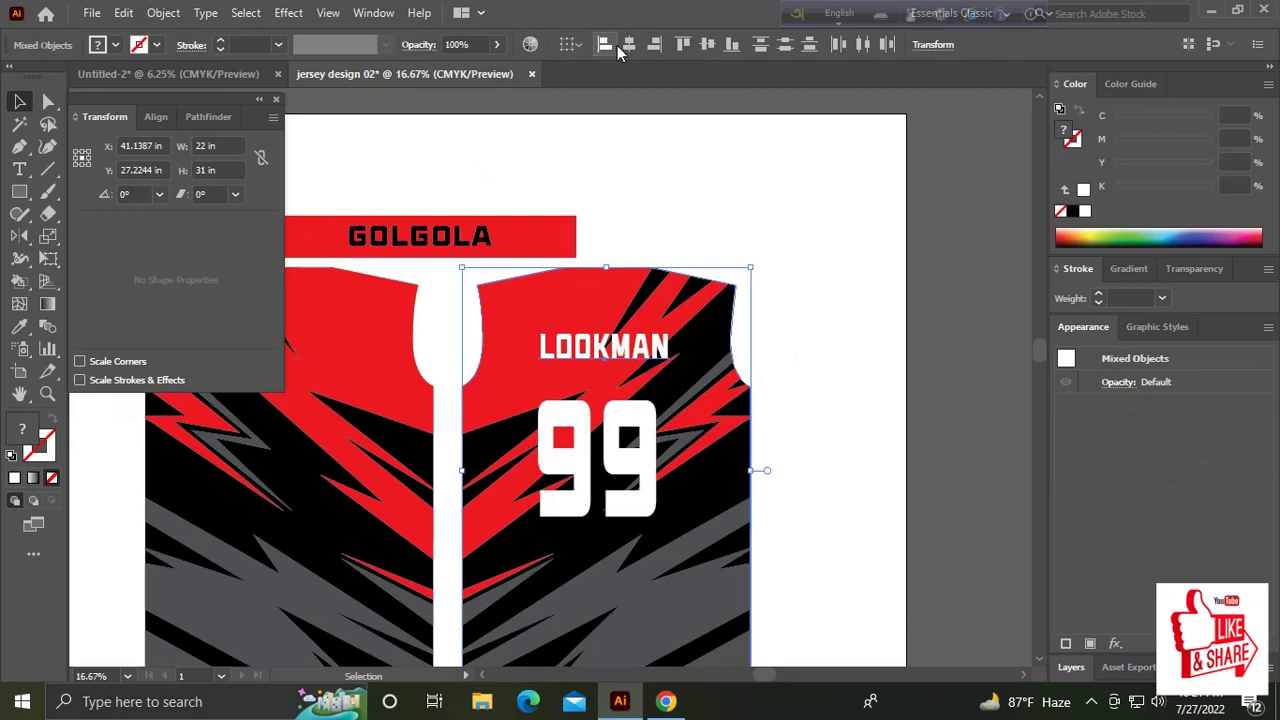
click(629, 49)
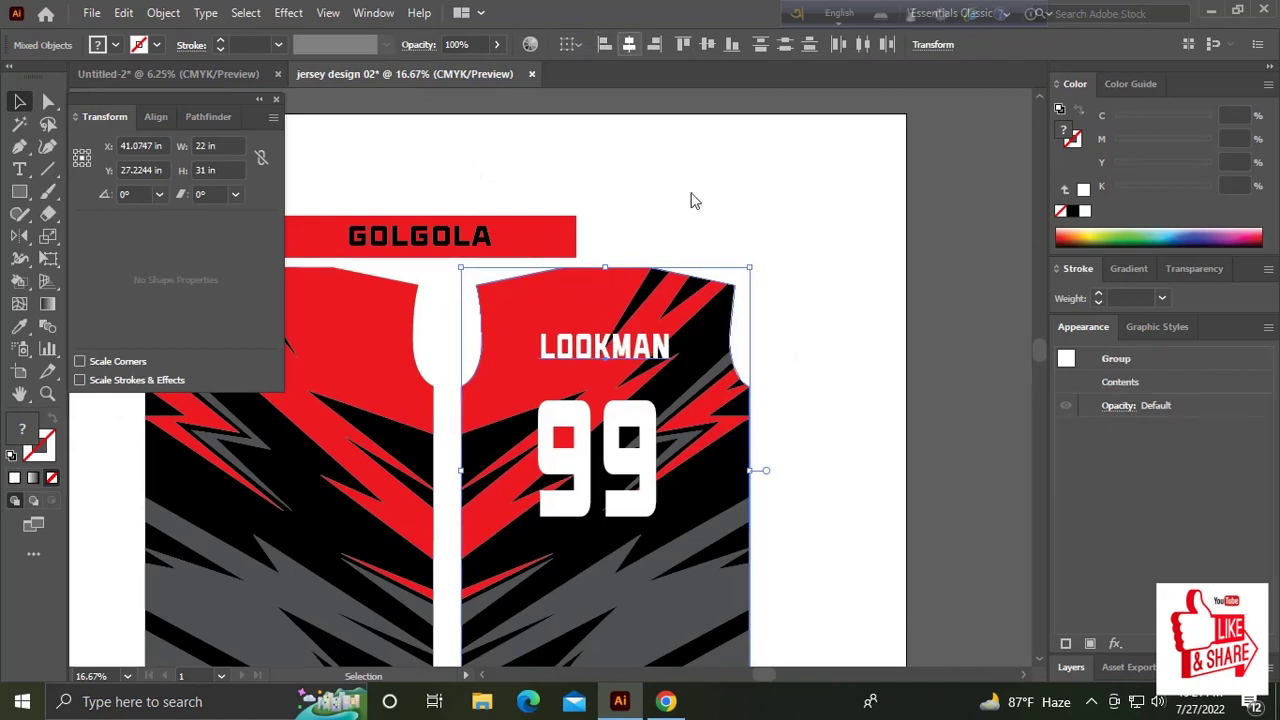
drag(821, 348, 545, 556)
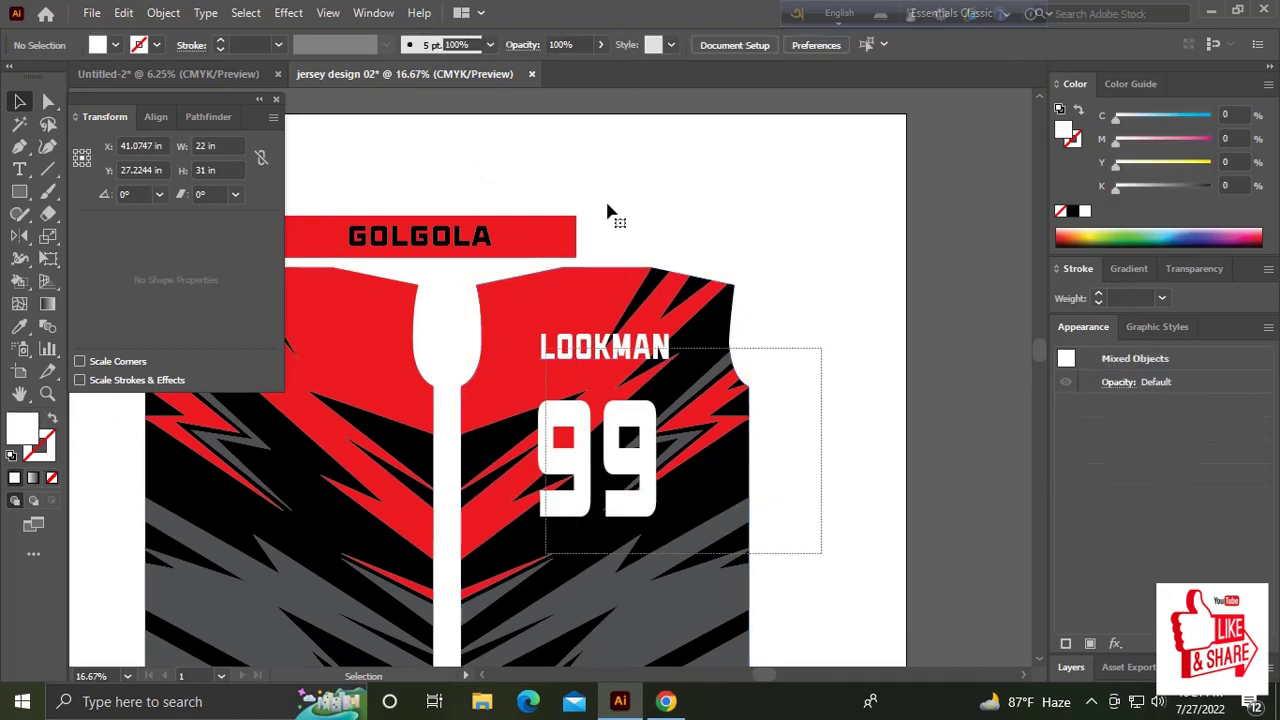
click(630, 44)
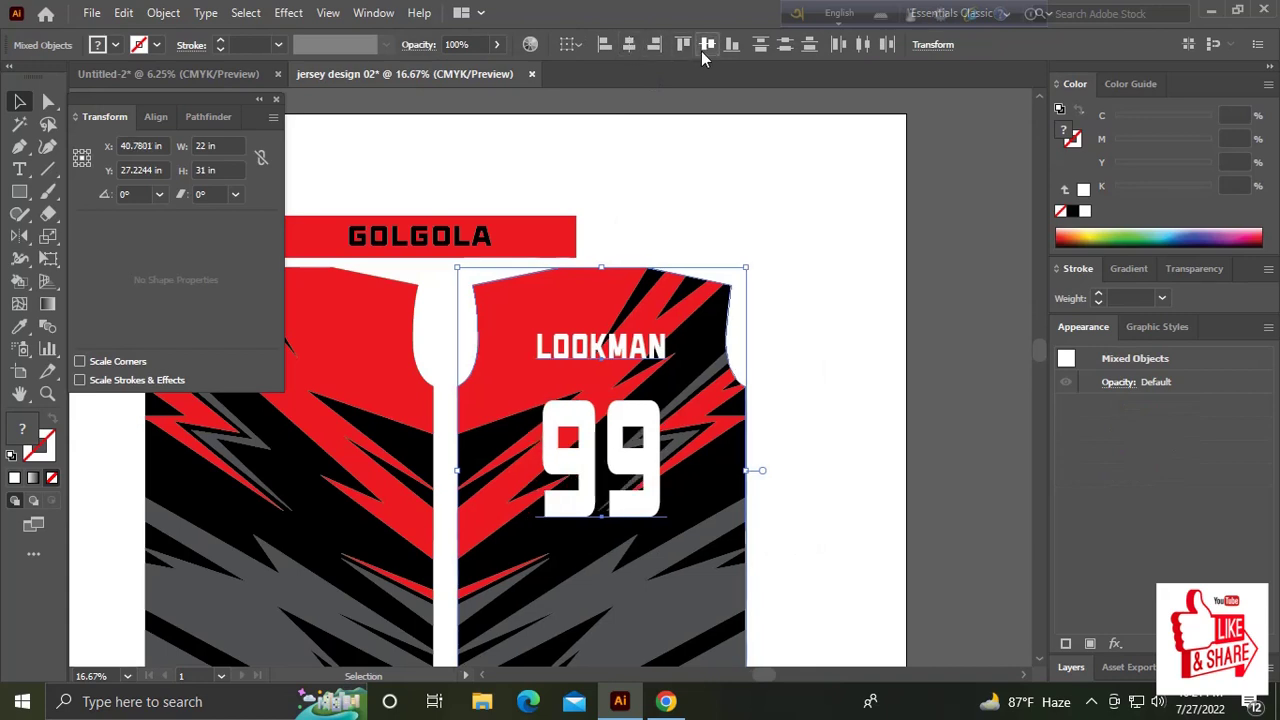
click(703, 50)
key(a)
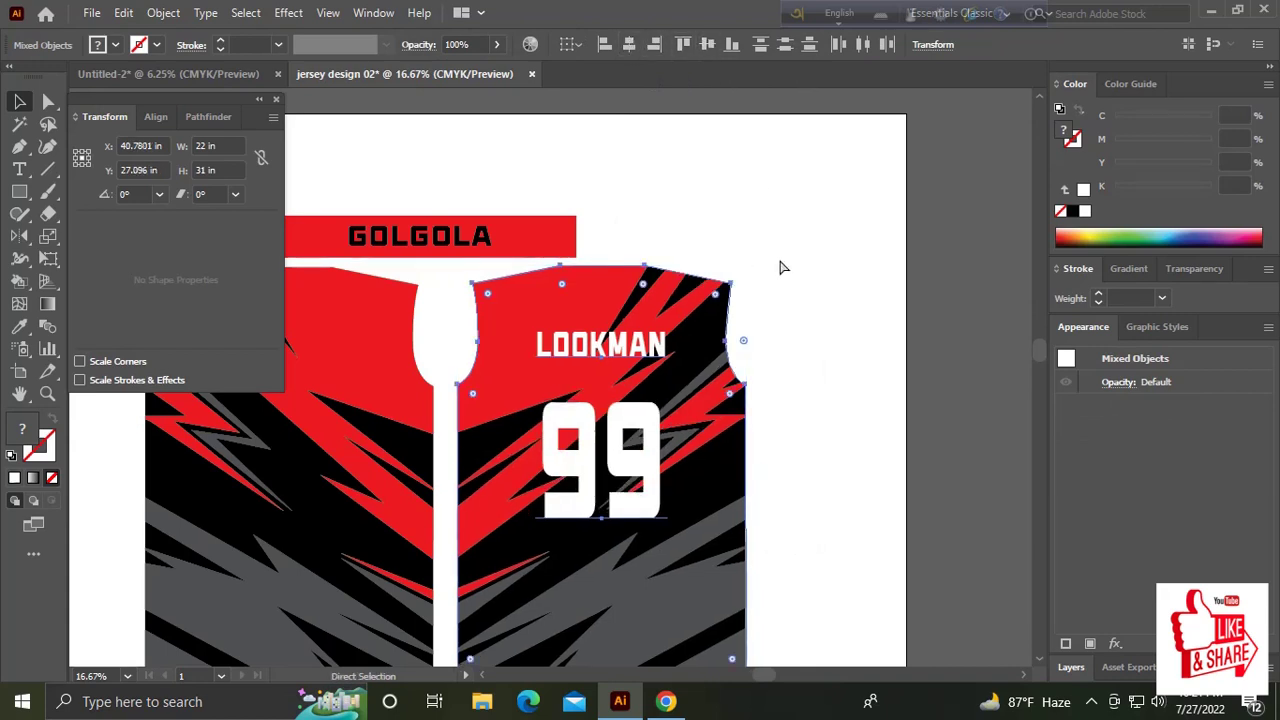
key(v)
click(845, 290)
drag(823, 389, 934, 314)
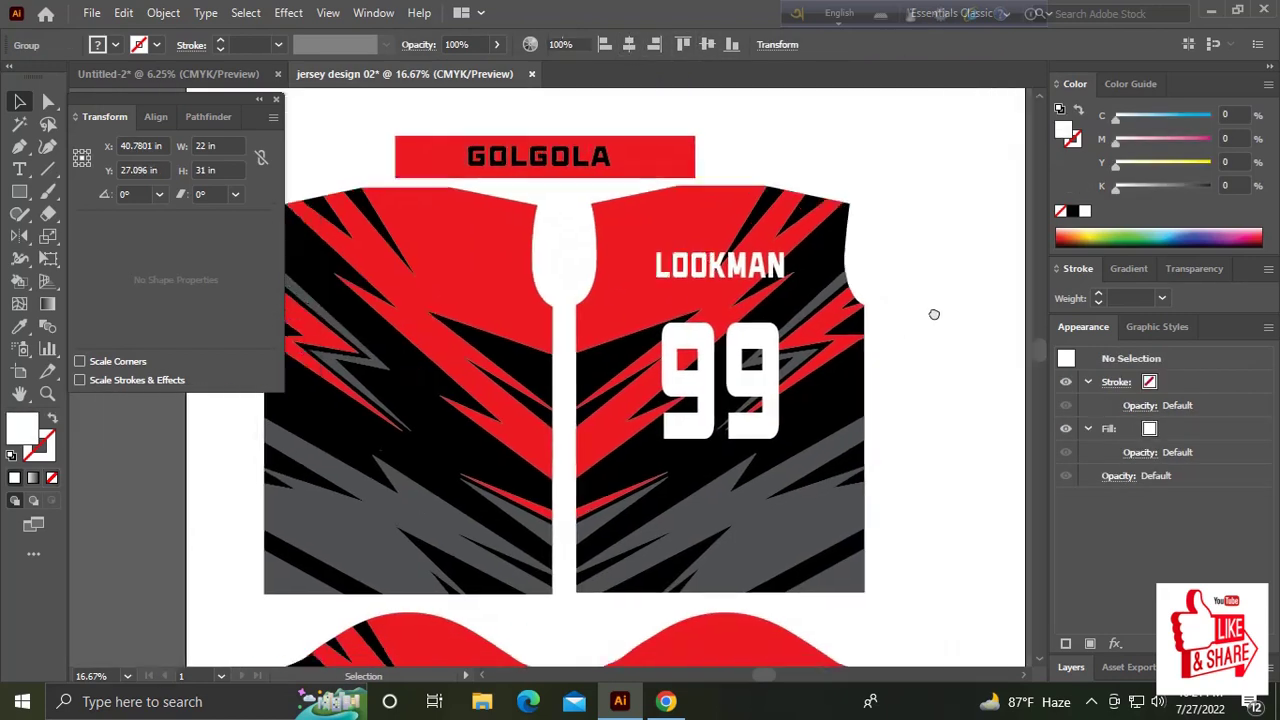
click(934, 314)
mouse_move(670, 507)
mouse_down()
mouse_move(793, 377)
mouse_move(791, 413)
mouse_up()
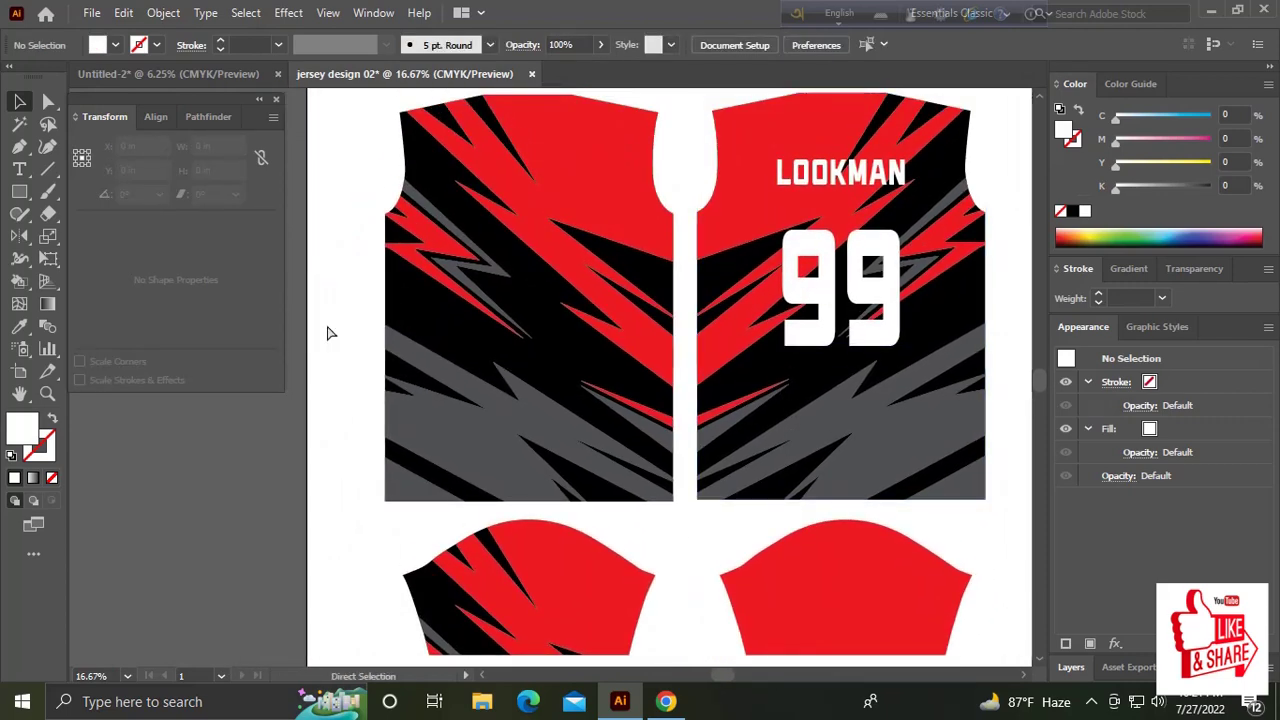
Open Untitled-1.eps from the logo folder on drive E.
key(ctrl+o)
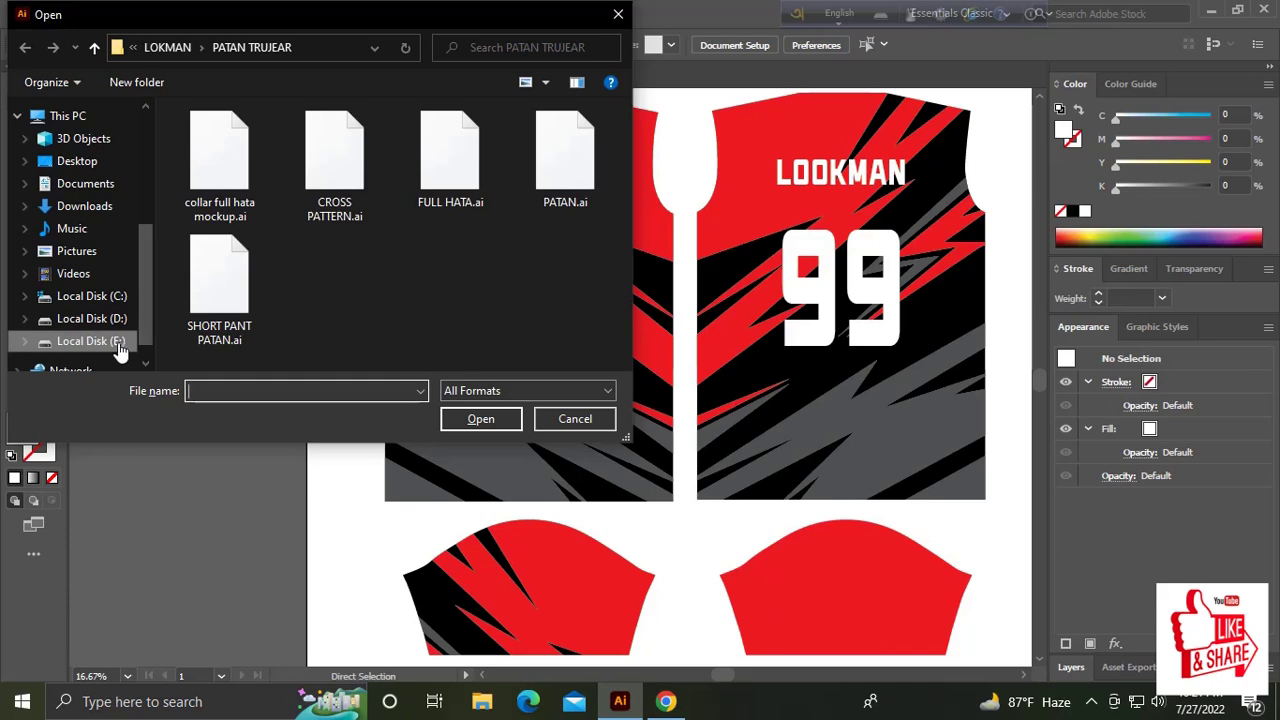
click(117, 344)
double_click(225, 251)
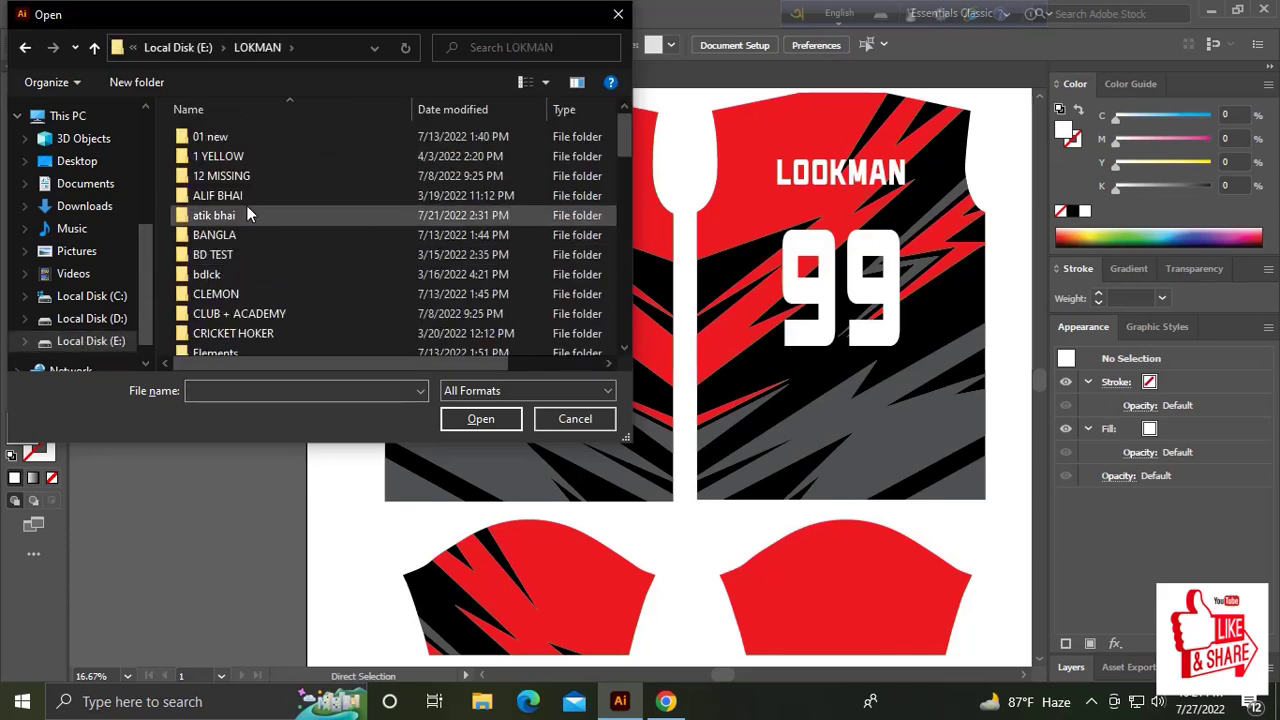
scroll(227, 246, down, 2)
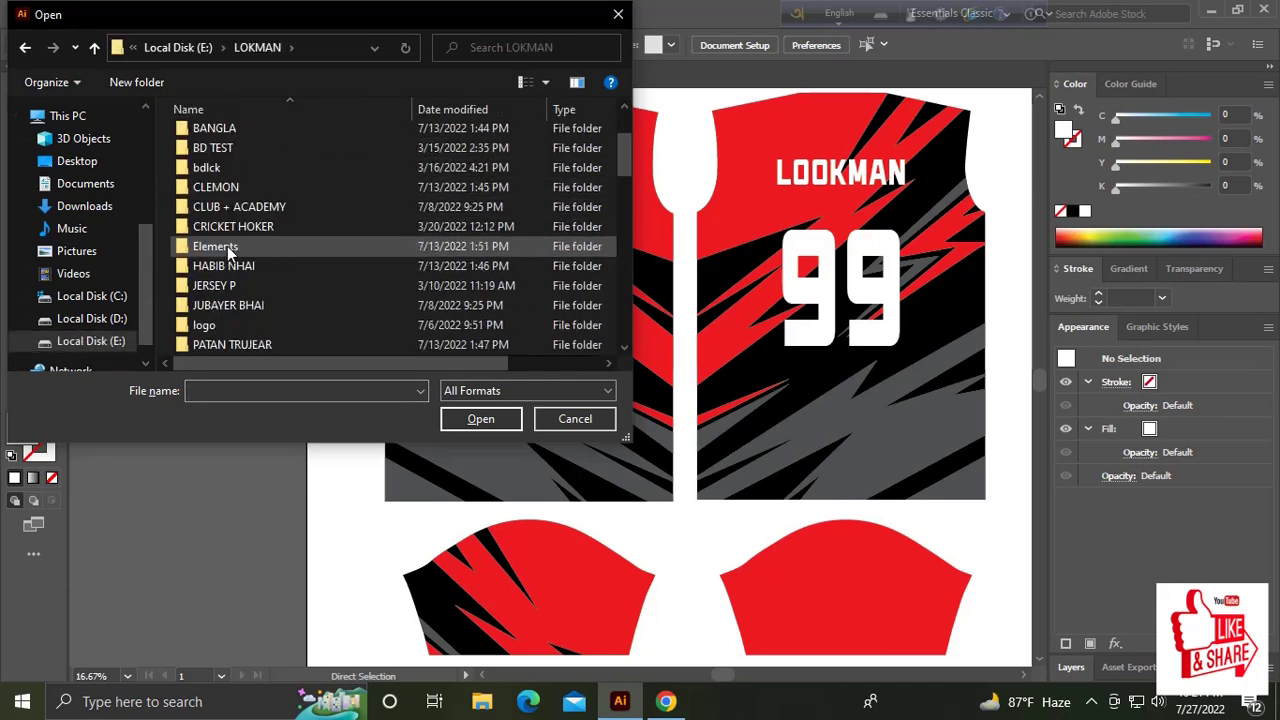
double_click(221, 328)
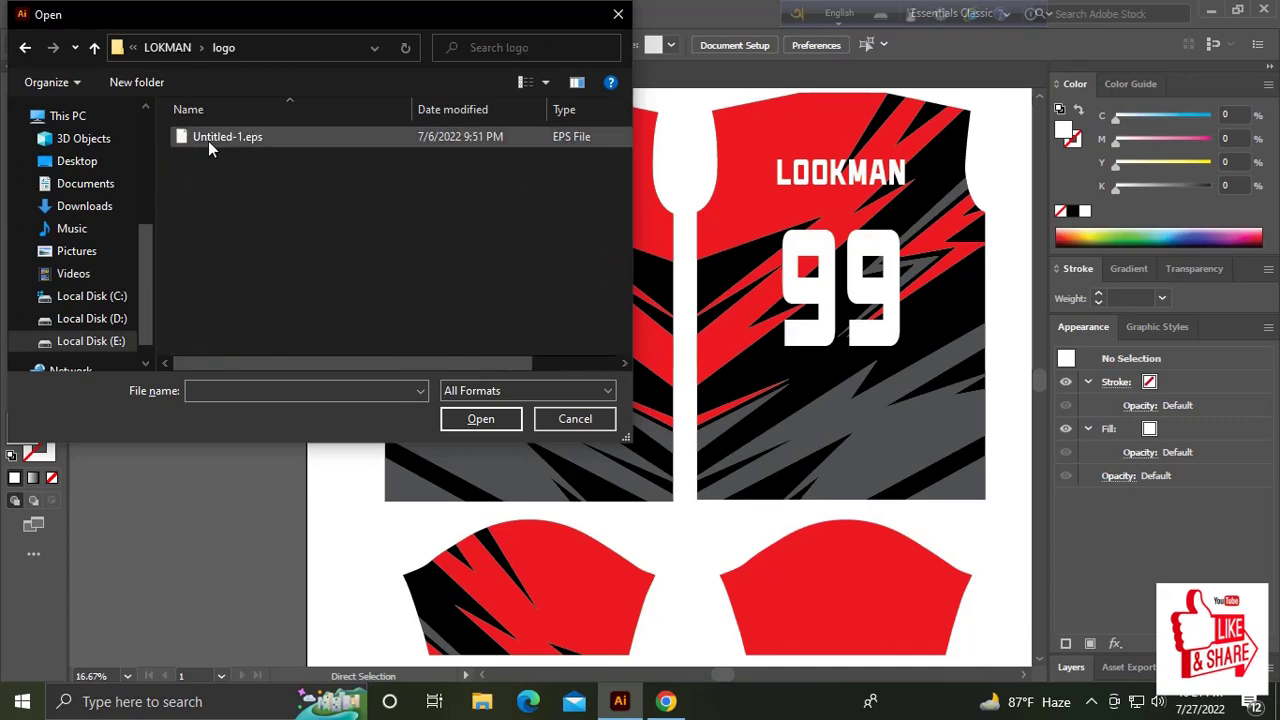
click(208, 145)
double_click(208, 141)
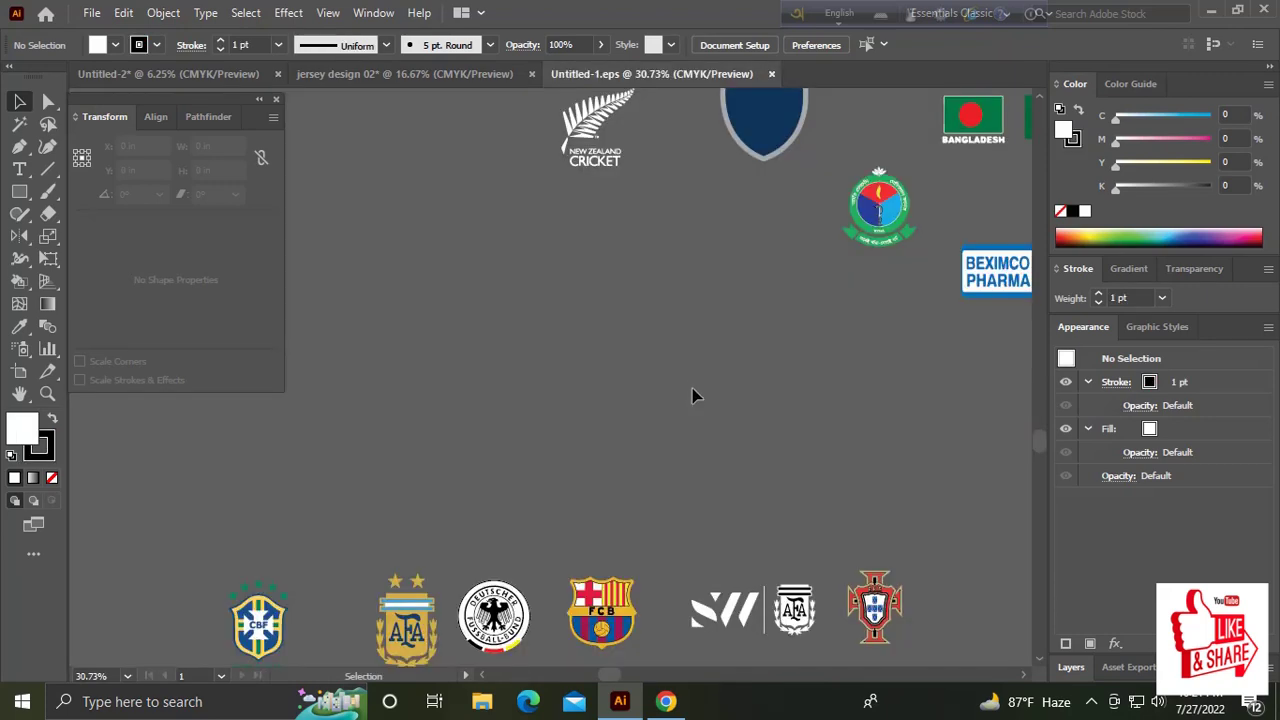
Find and select the small white adidas logo in the logo sheet.
scroll(714, 377, up, 2)
drag(730, 392, 513, 490)
drag(651, 277, 644, 345)
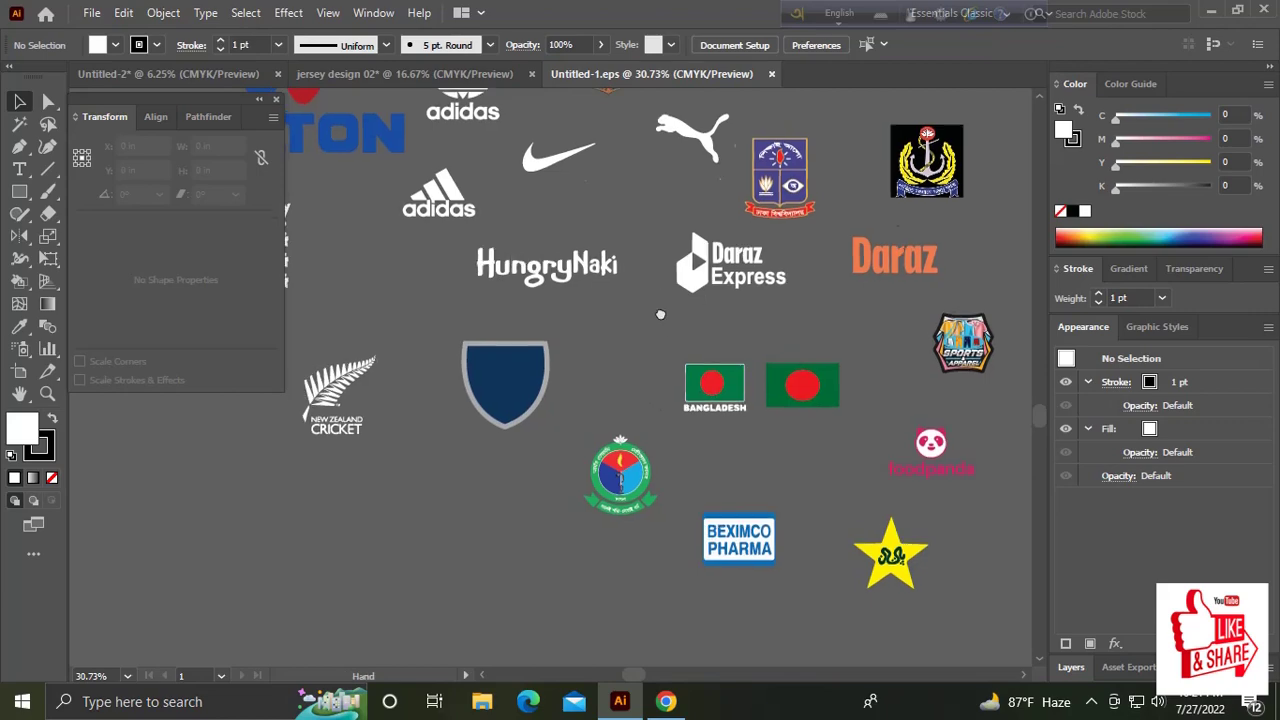
scroll(680, 300, up, 2)
scroll(760, 230, up, 3)
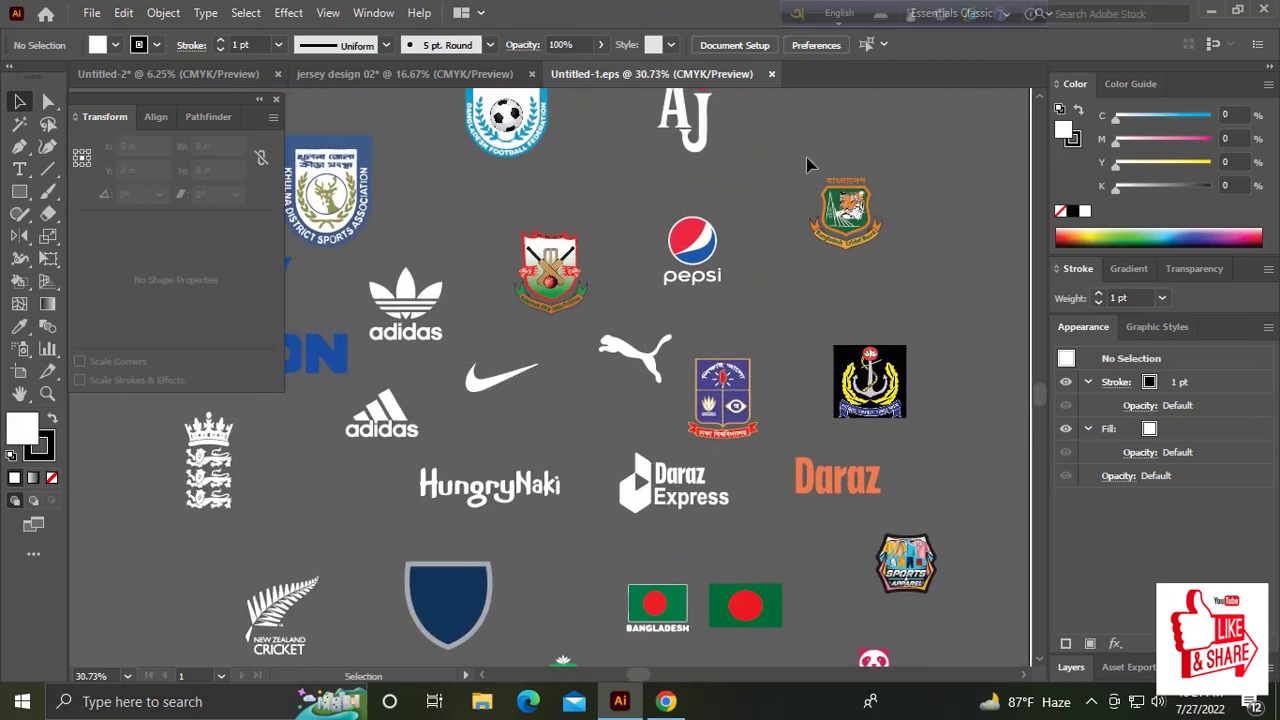
scroll(556, 375, left, 1)
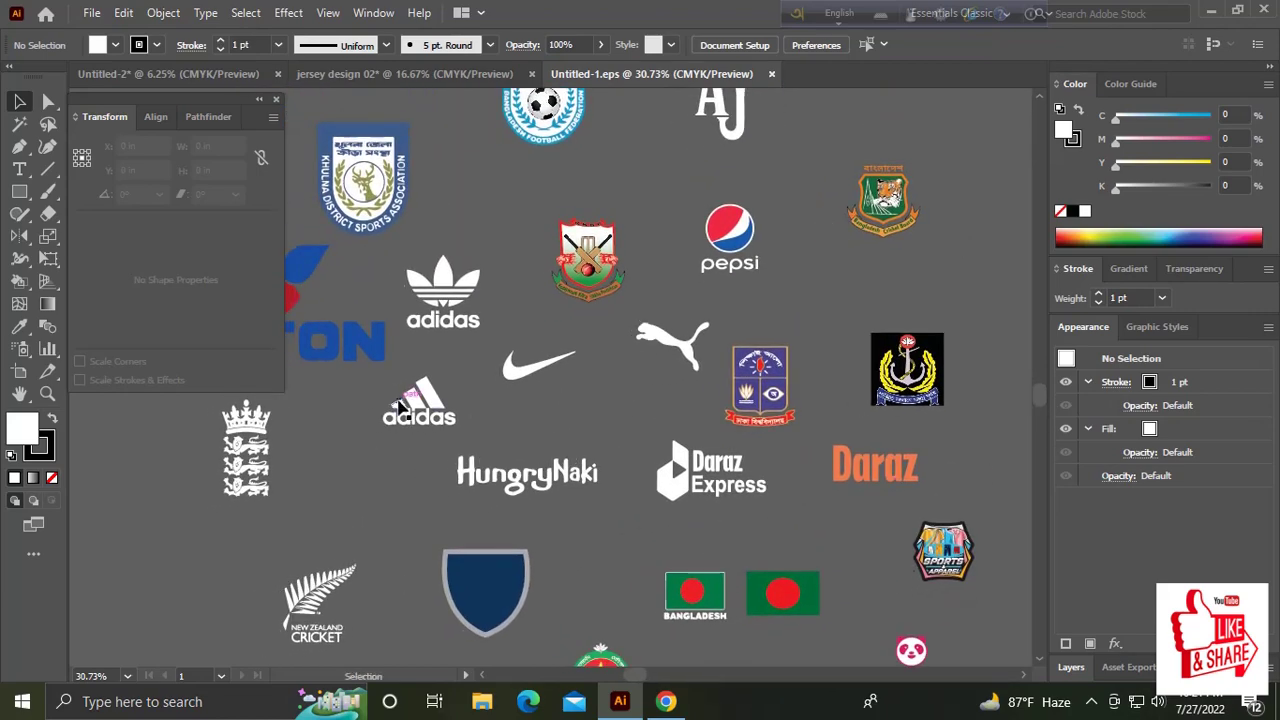
click(403, 407)
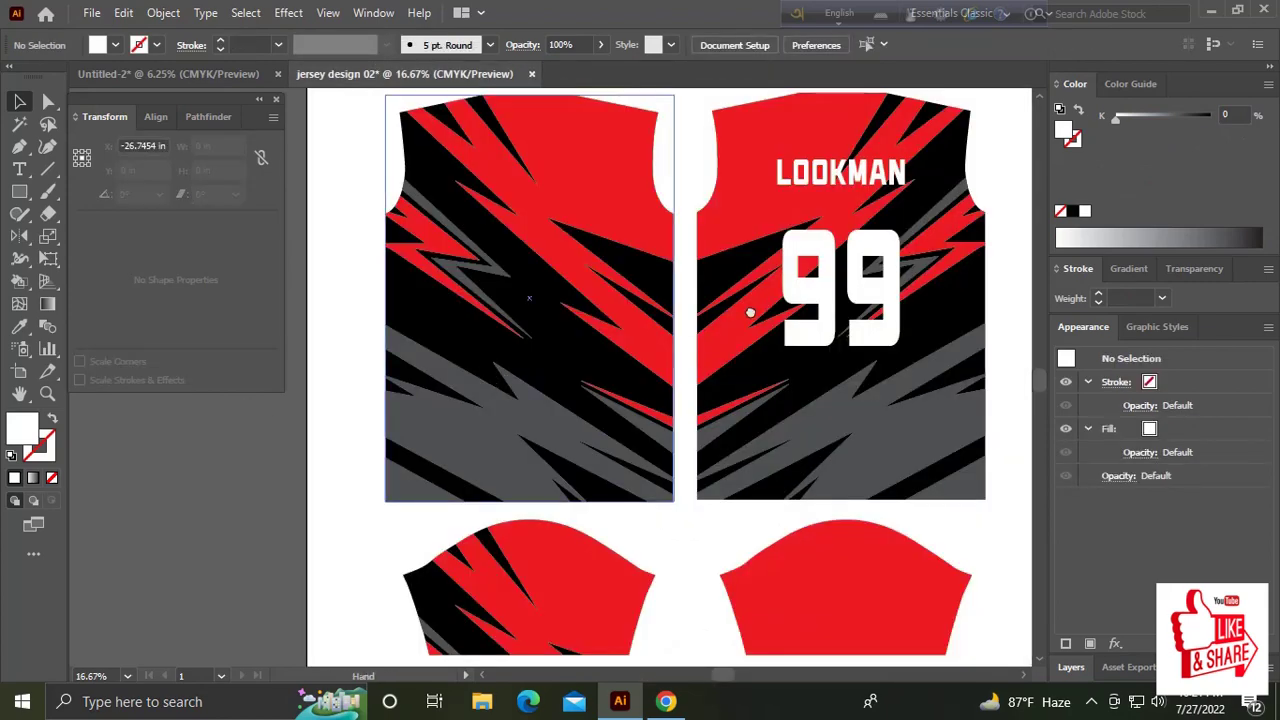
Paste the adidas logo onto the left jersey panel and zoom in on the chest.
scroll(575, 300, up, 2)
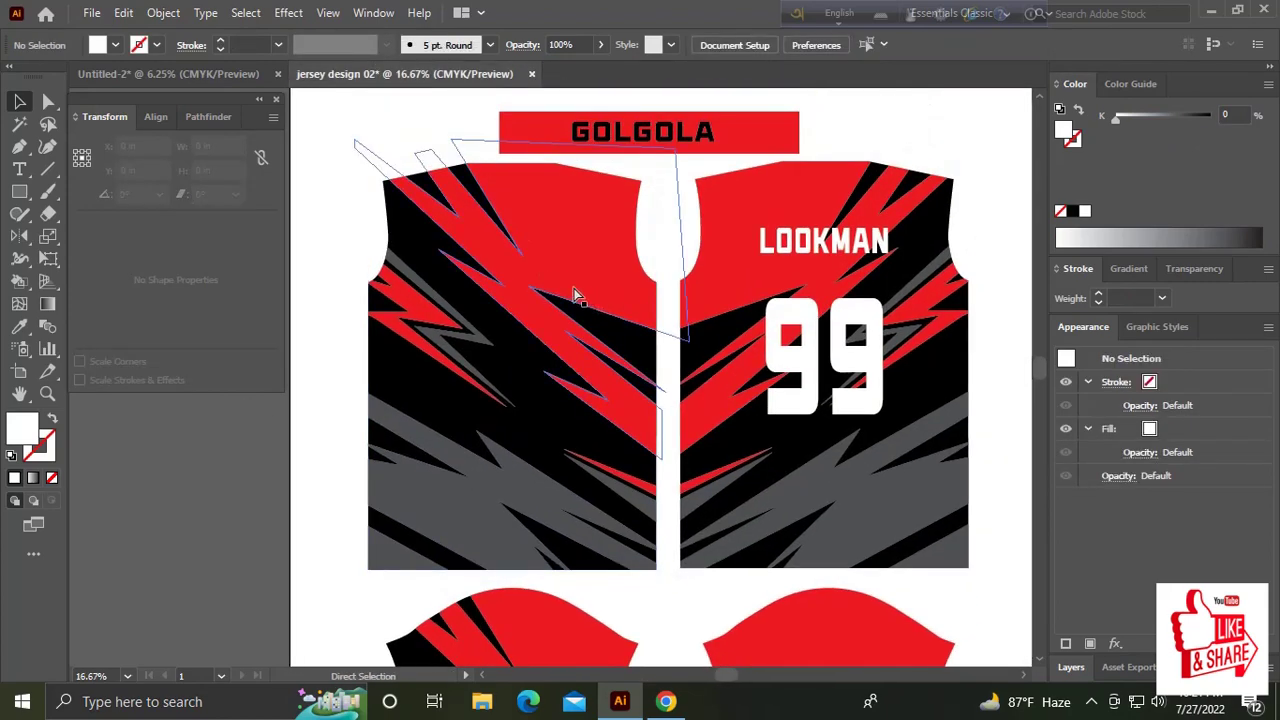
key(ctrl+v)
mouse_move(555, 346)
mouse_down()
mouse_move(568, 275)
mouse_move(553, 268)
mouse_up()
key(ctrl+equal)
key(ctrl+equal)
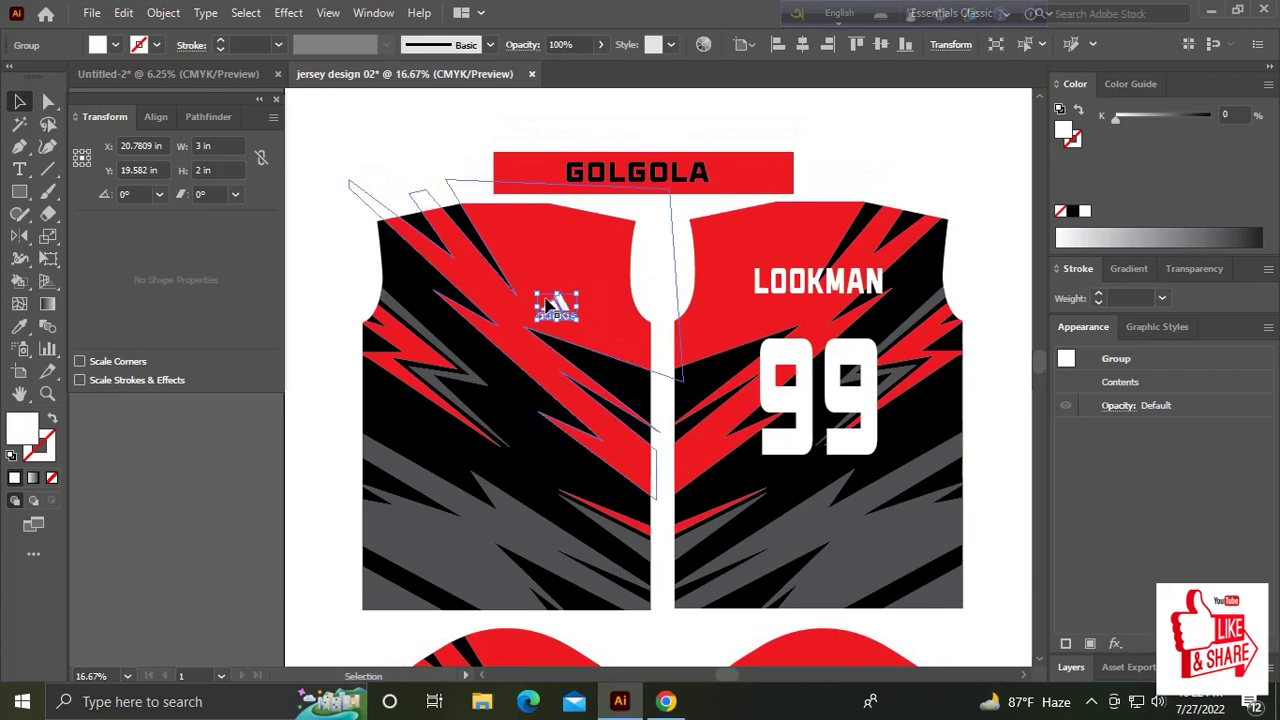
key(ctrl+equal)
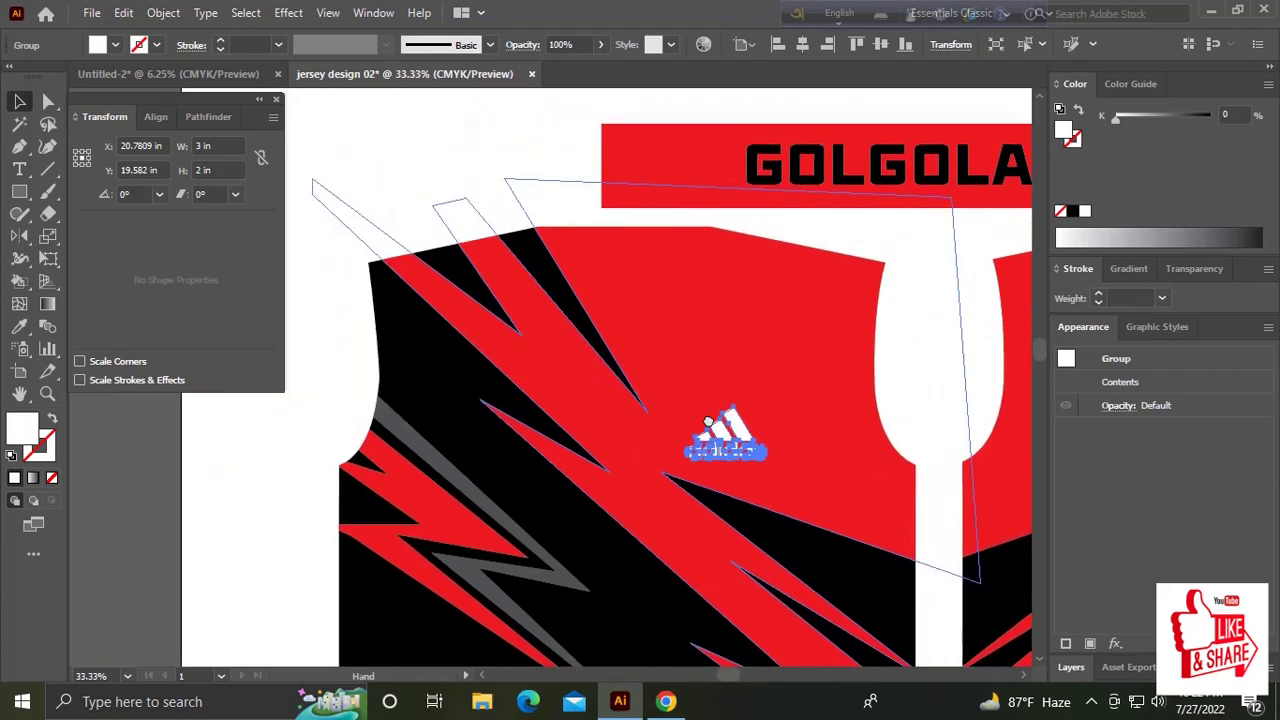
Create a 5 × 7 in white guide rectangle horizontally centred at the panel top.
key(m)
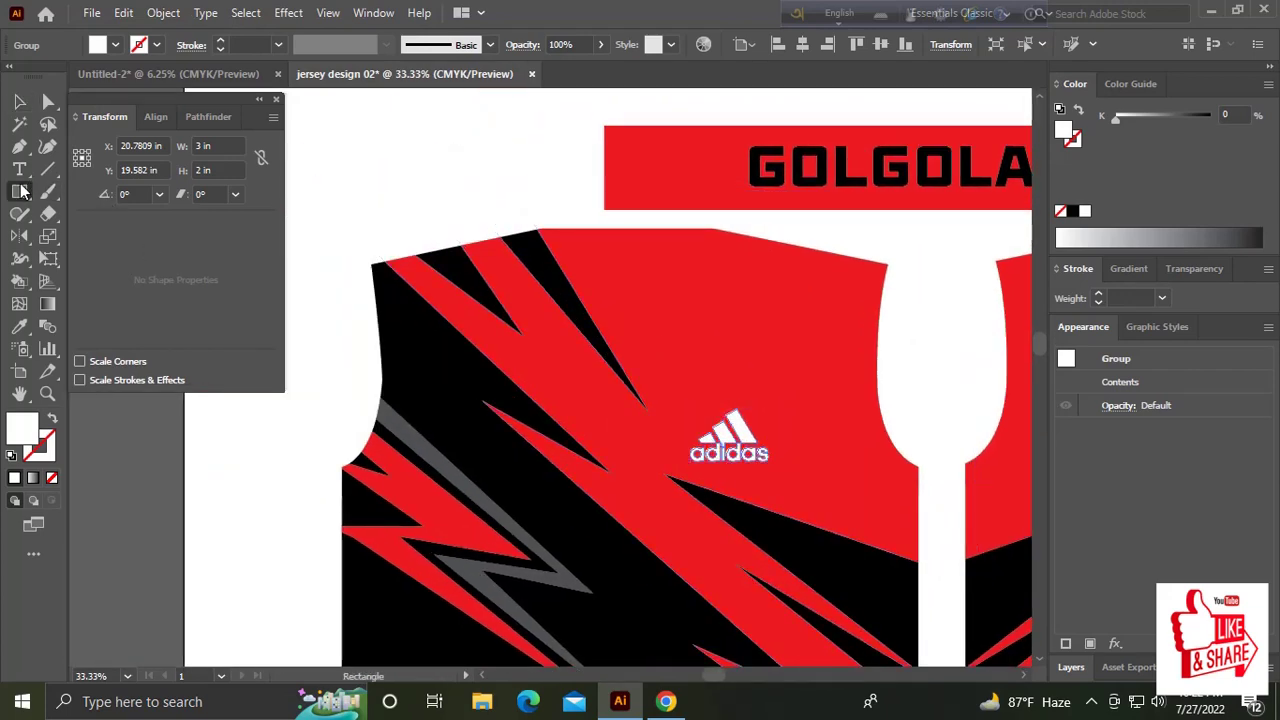
click(605, 322)
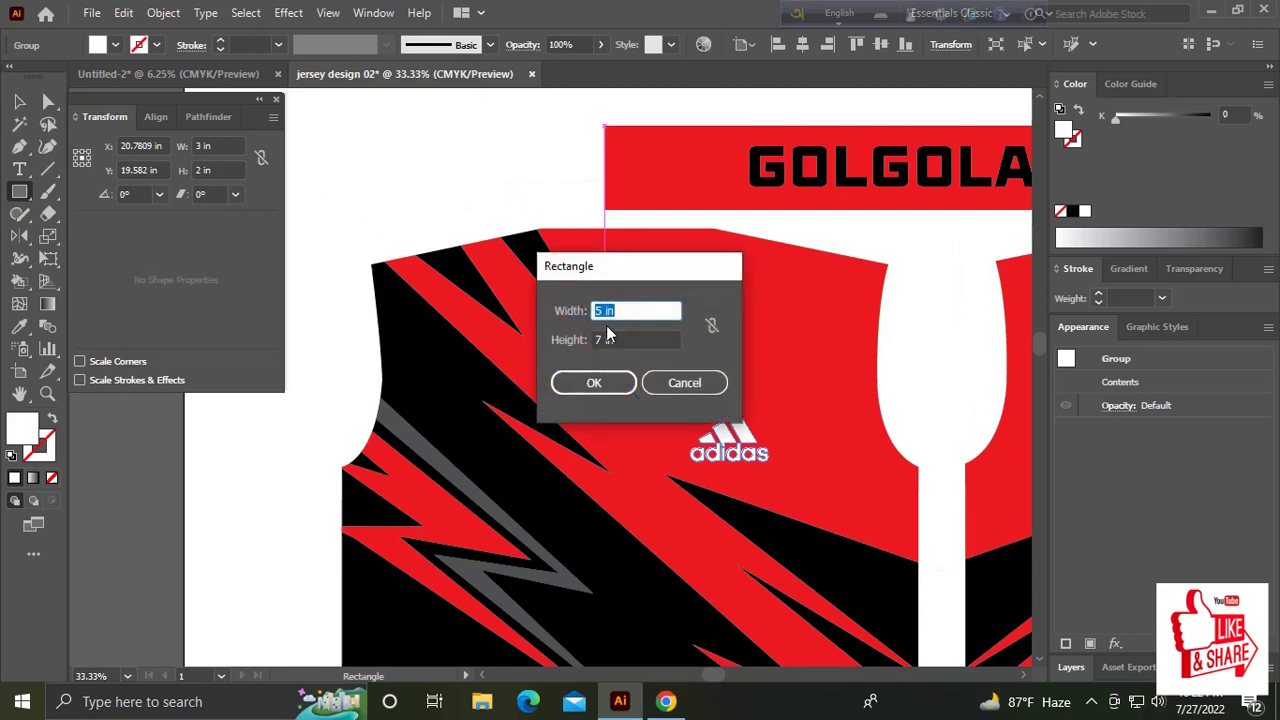
key(Return)
key(v)
drag(632, 346, 578, 210)
shift+click(600, 250)
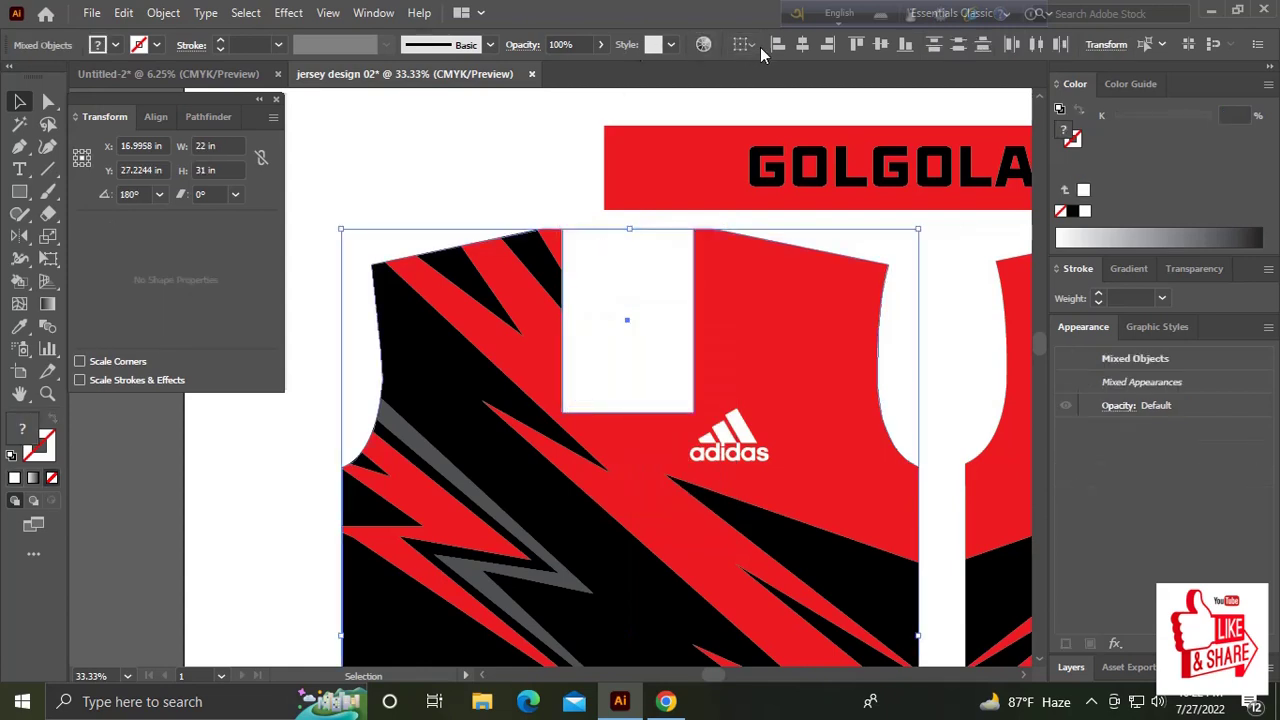
click(803, 45)
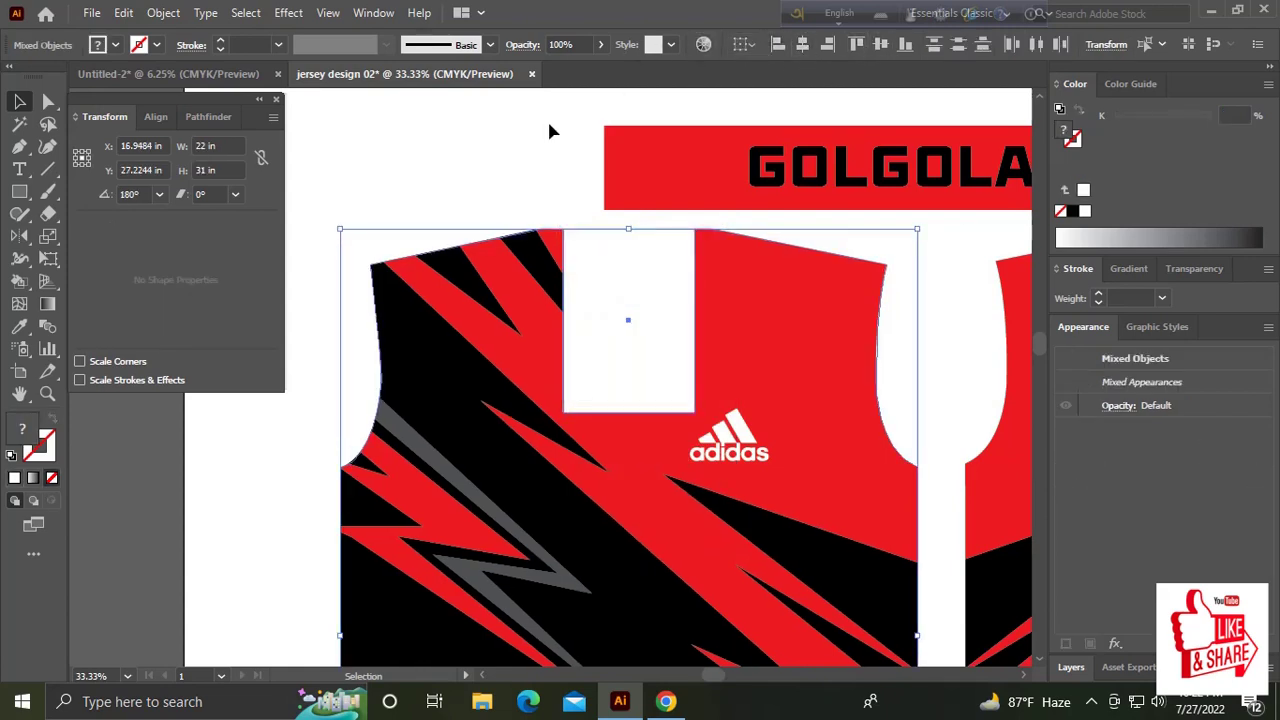
Nudge the adidas logo into place just below the guide rectangle, then select the rectangle.
drag(720, 438, 727, 430)
key(Down)
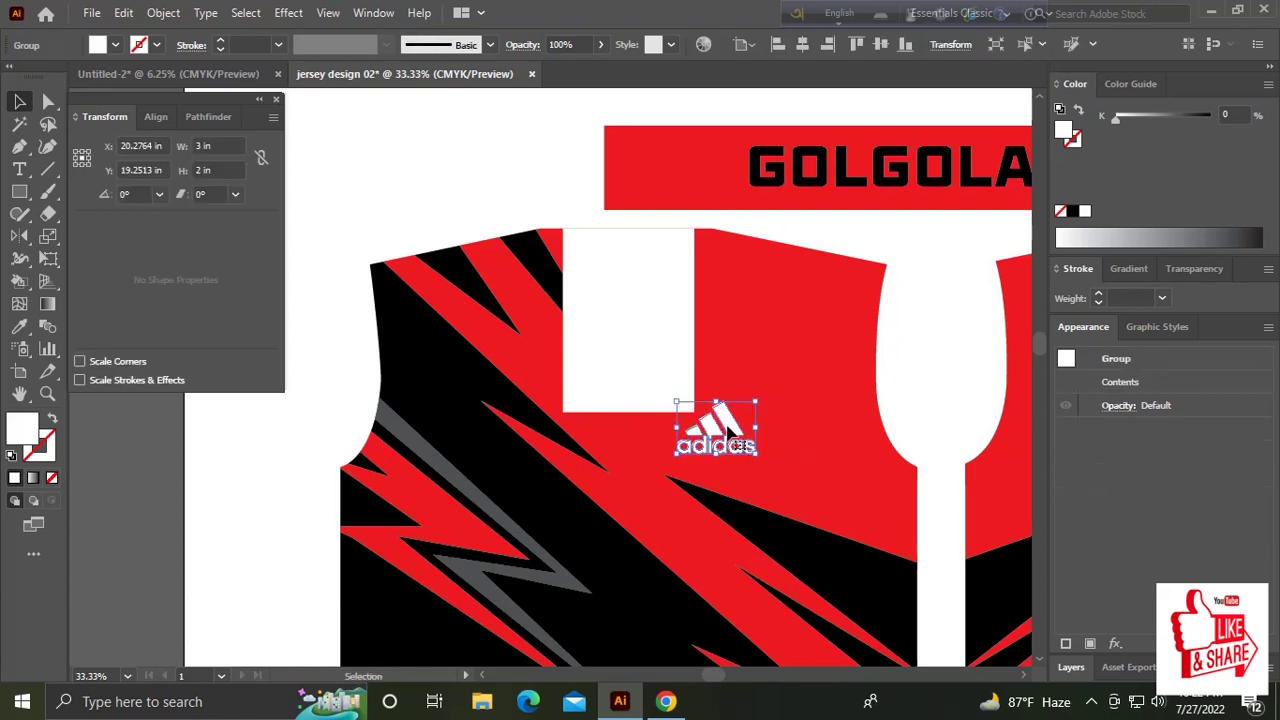
key(Down)
key(Down)
key(Down)
key(Down)
key(Down)
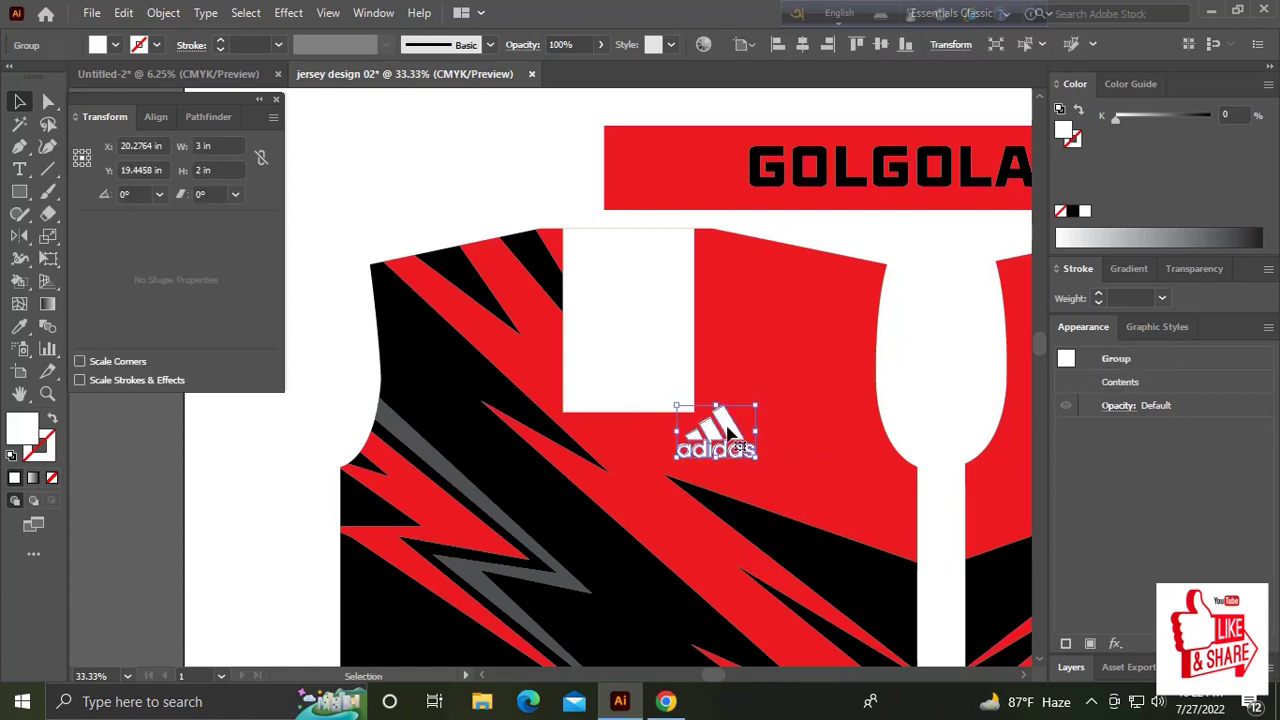
key(Down)
key(Down)
key(Right)
key(Right)
key(Right)
key(Right)
key(Right)
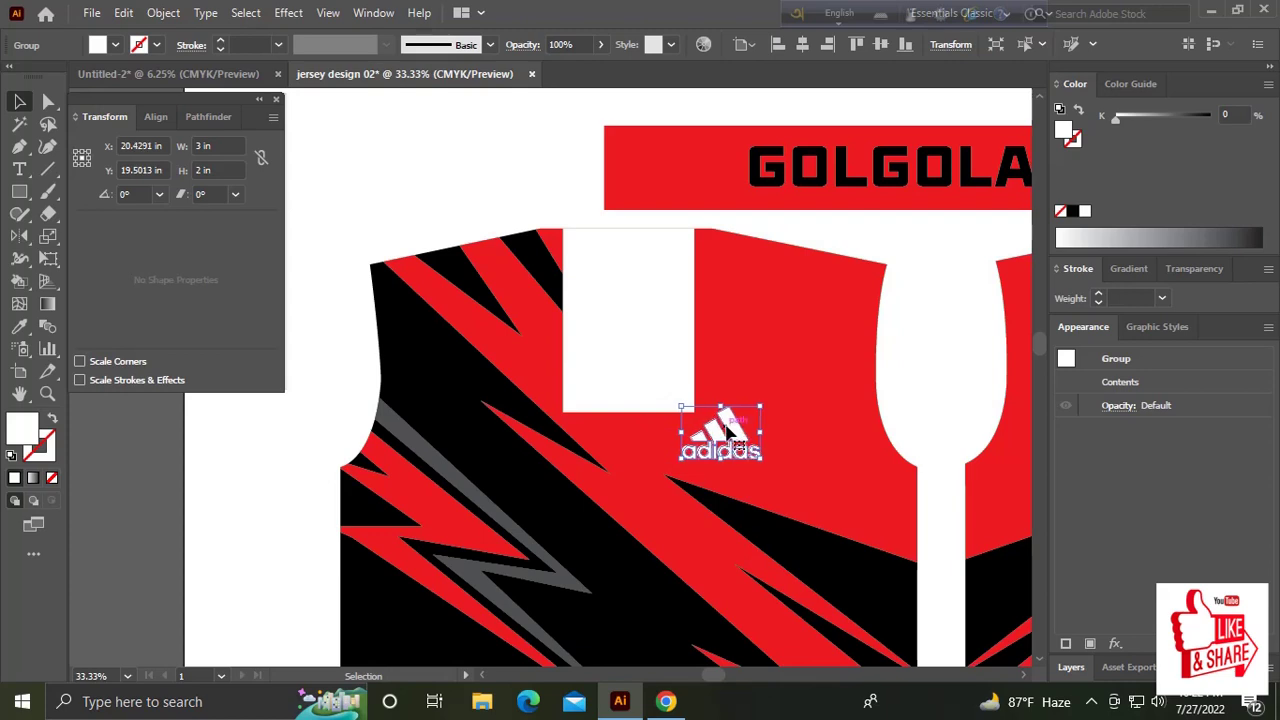
key(Right)
key(Right)
key(Right)
key(Right)
key(Right)
key(Right)
key(Right)
key(Right)
key(Right)
key(Right)
key(Right)
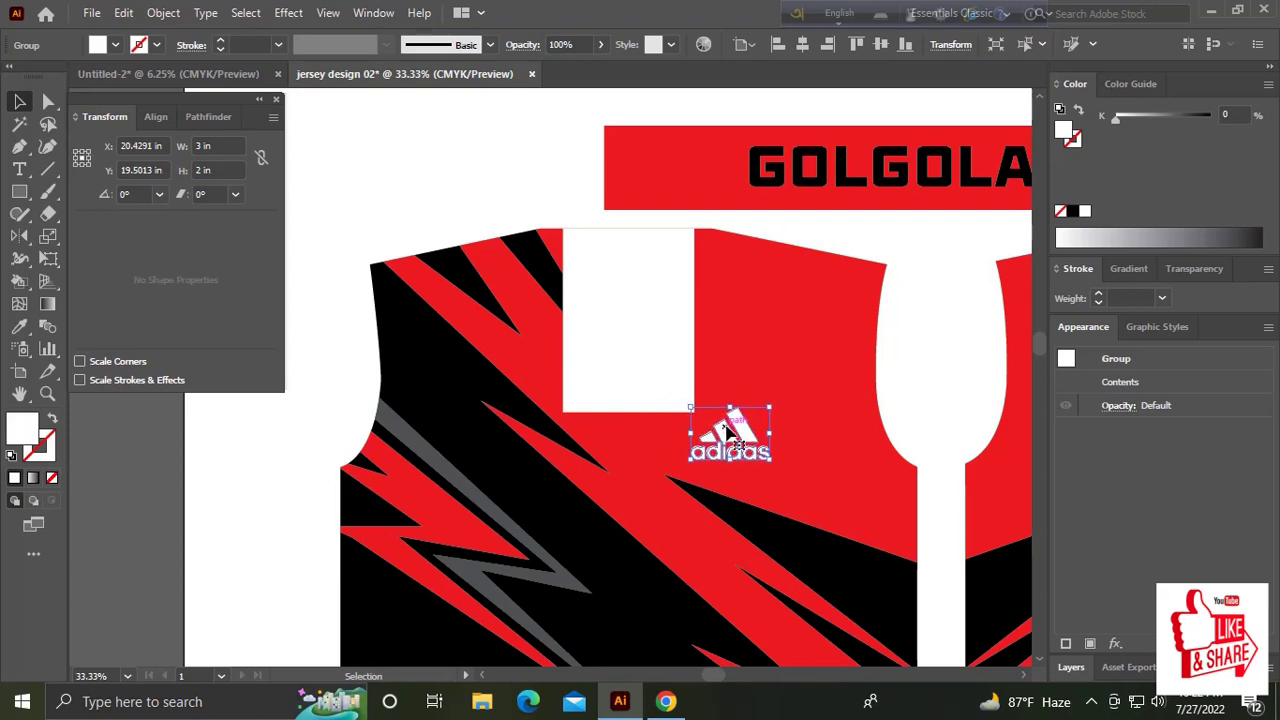
key(Right)
key(Right)
key(Right)
key(Down)
key(Down)
key(Down)
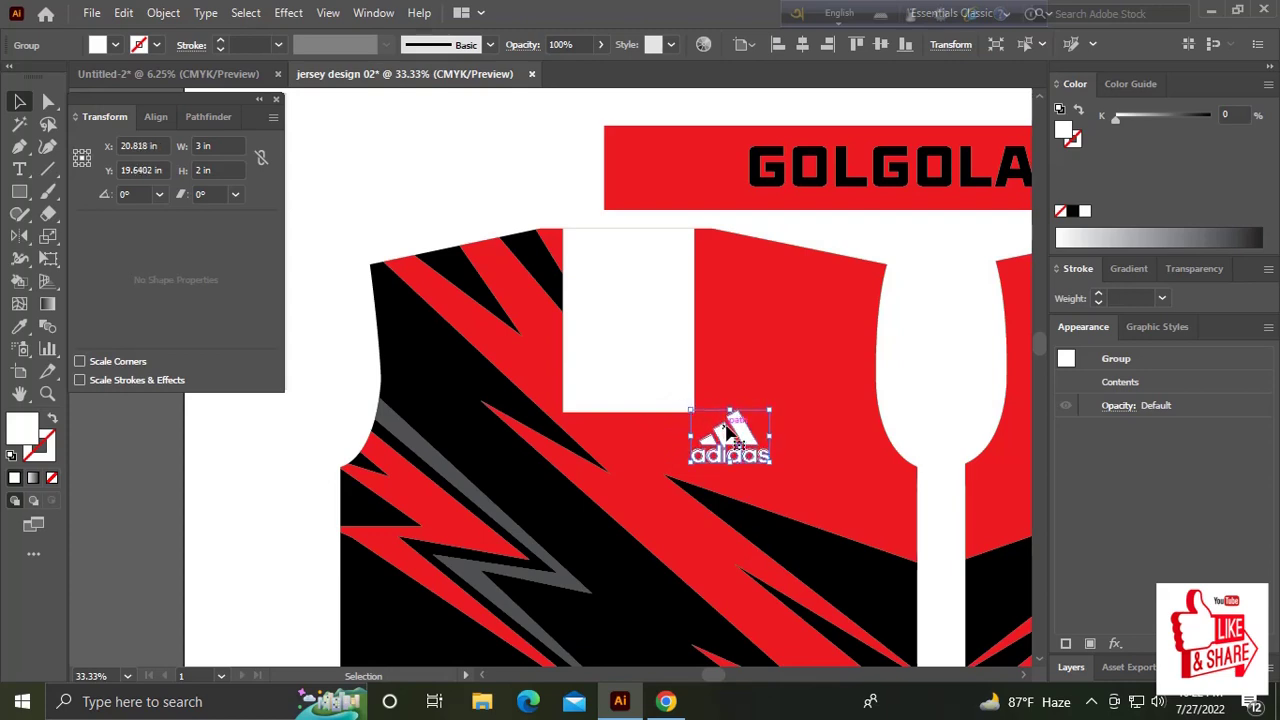
click(665, 356)
Delete the guide rectangle and drop a copy of the adidas logo onto the right sleeve.
key(Delete)
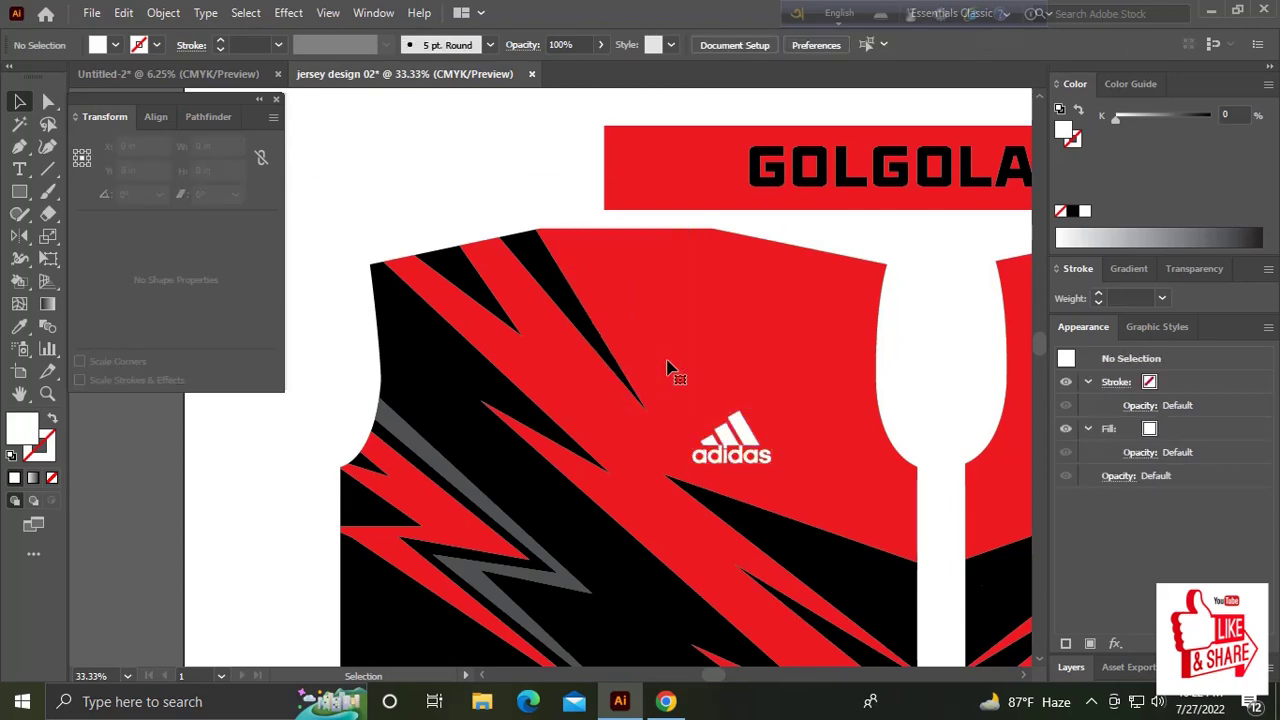
scroll(478, 369, down, 3)
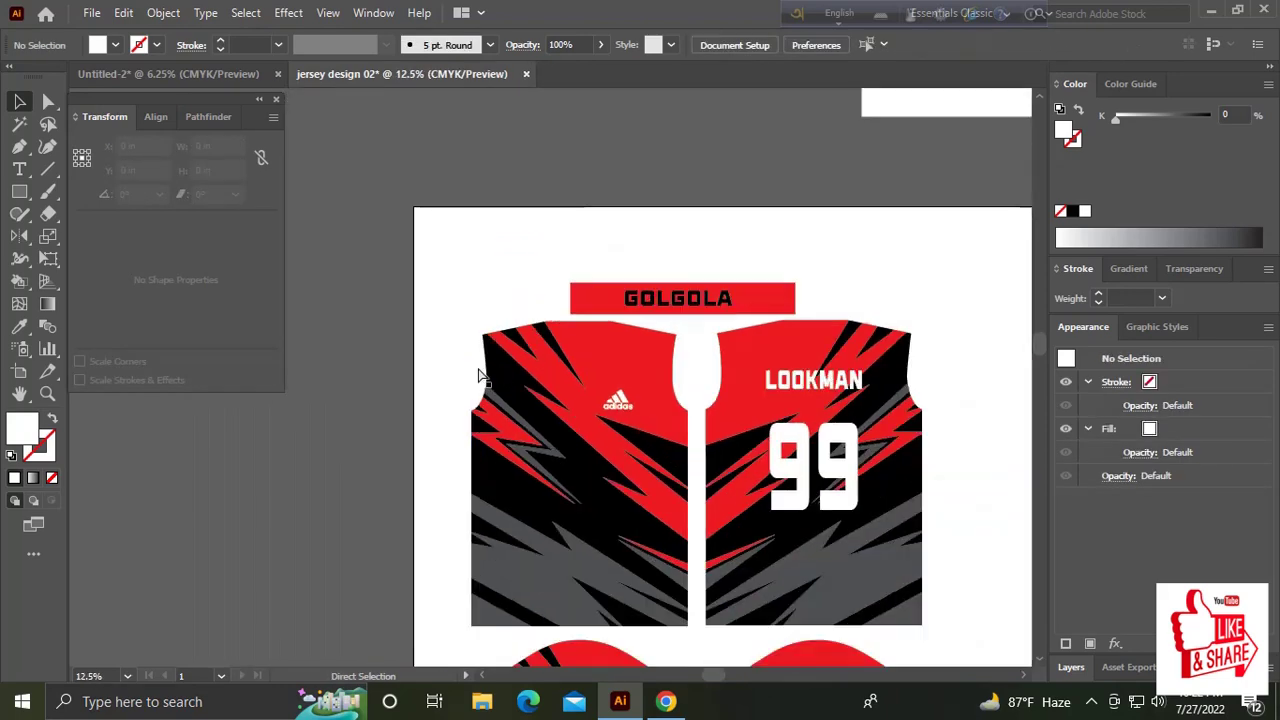
scroll(478, 369, down, 3)
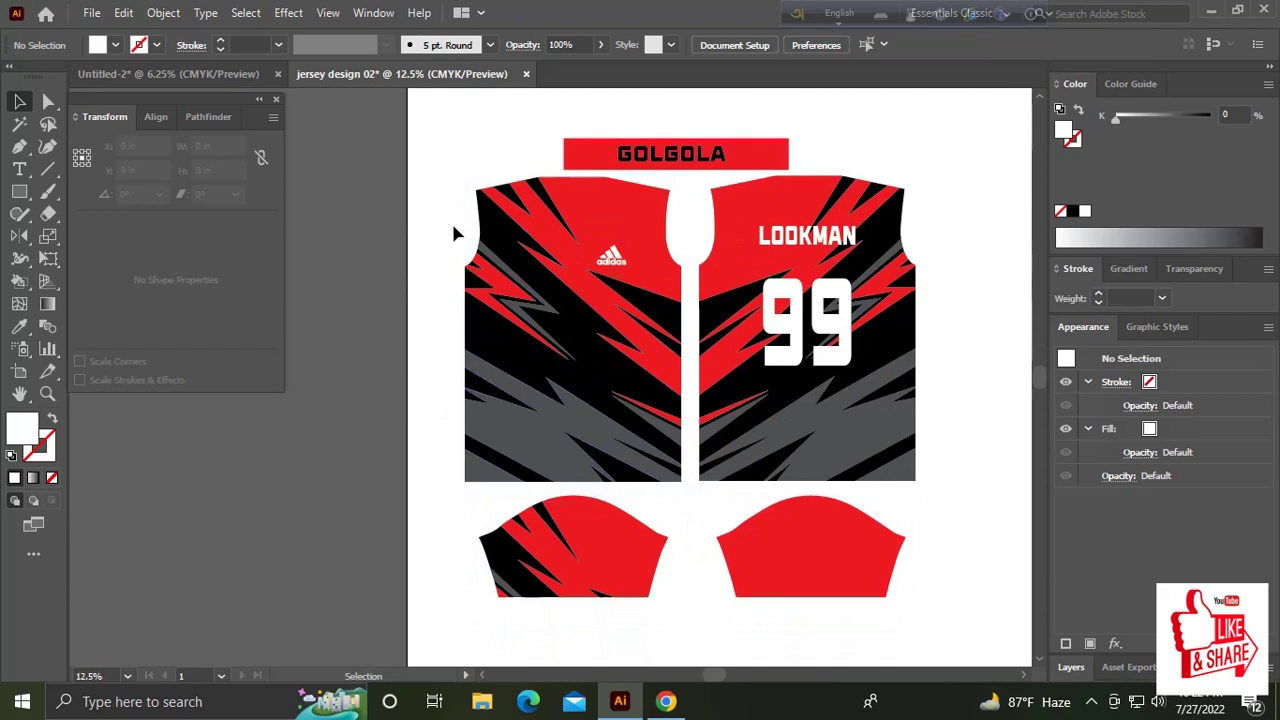
drag(624, 264, 797, 482)
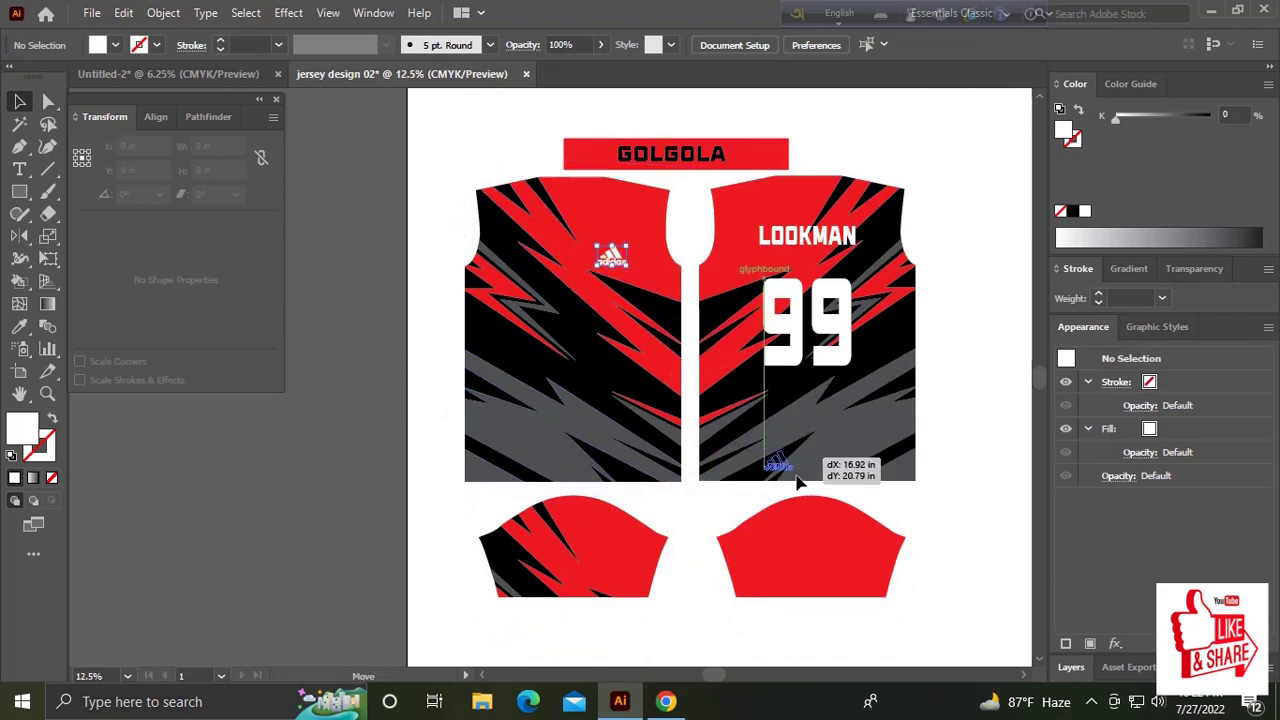
drag(797, 482, 811, 545)
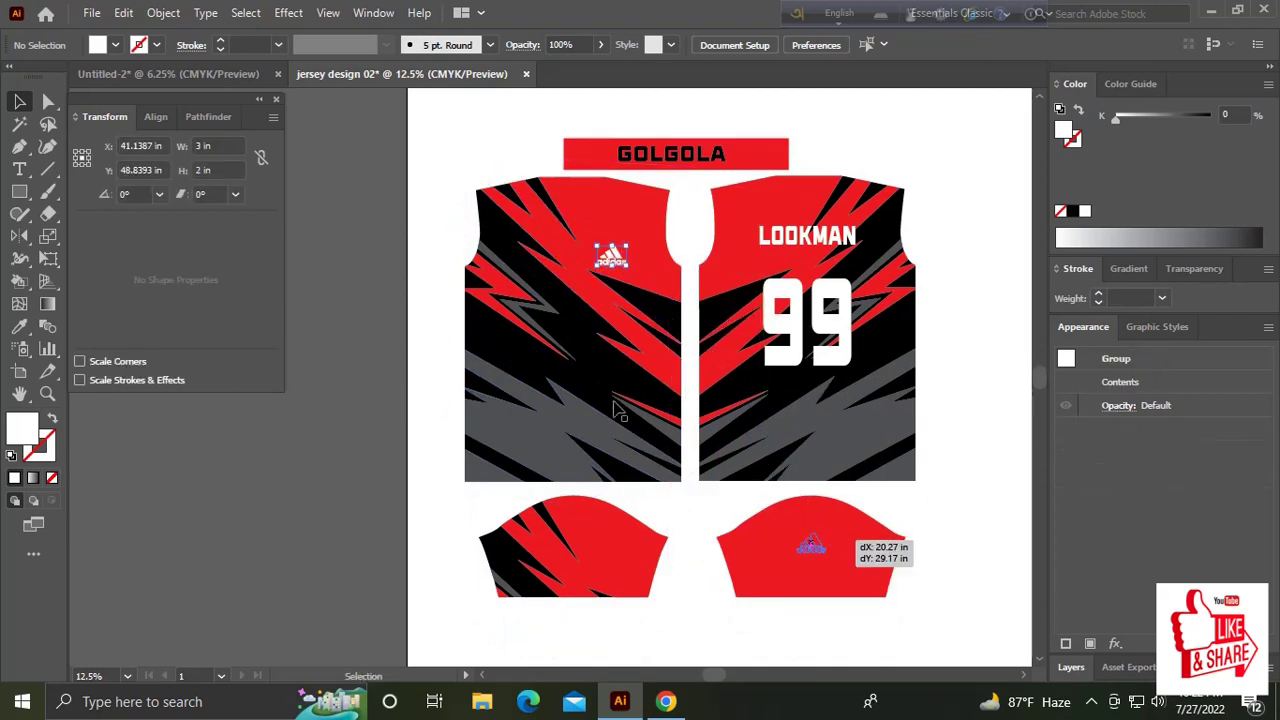
Select the left jersey panel and pan the view around to the sleeve.
click(540, 358)
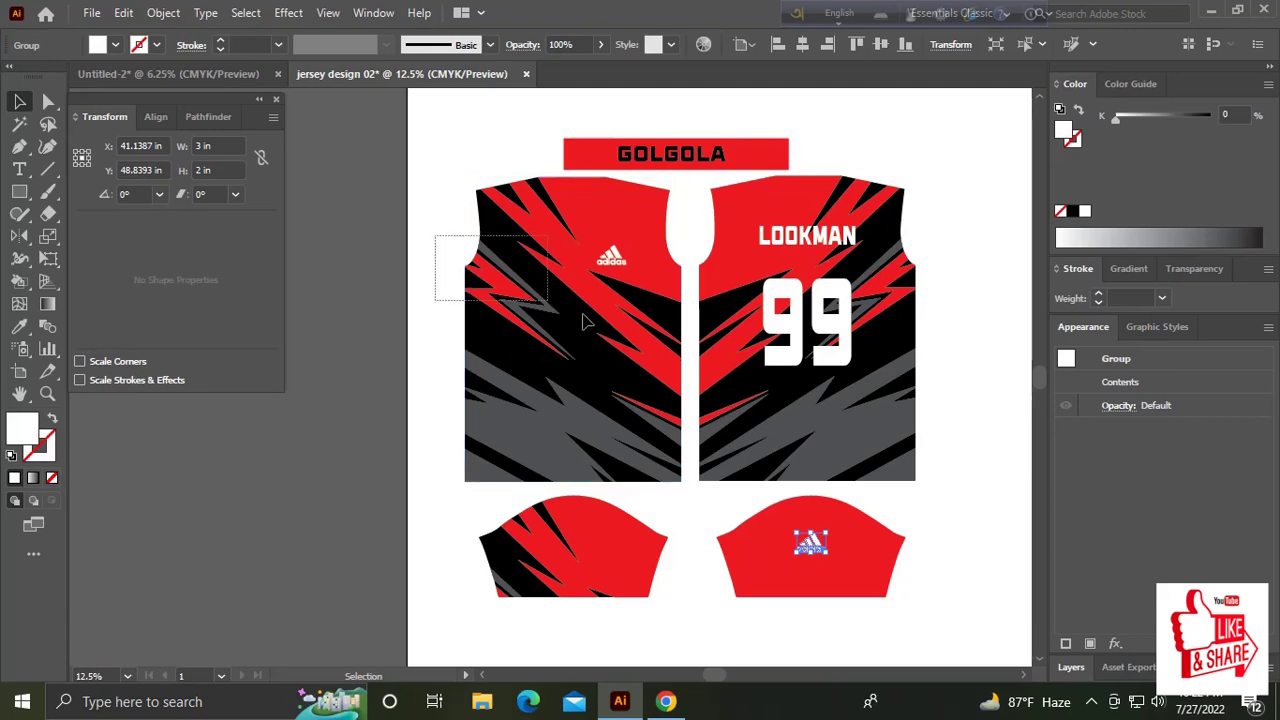
click(643, 345)
key(a)
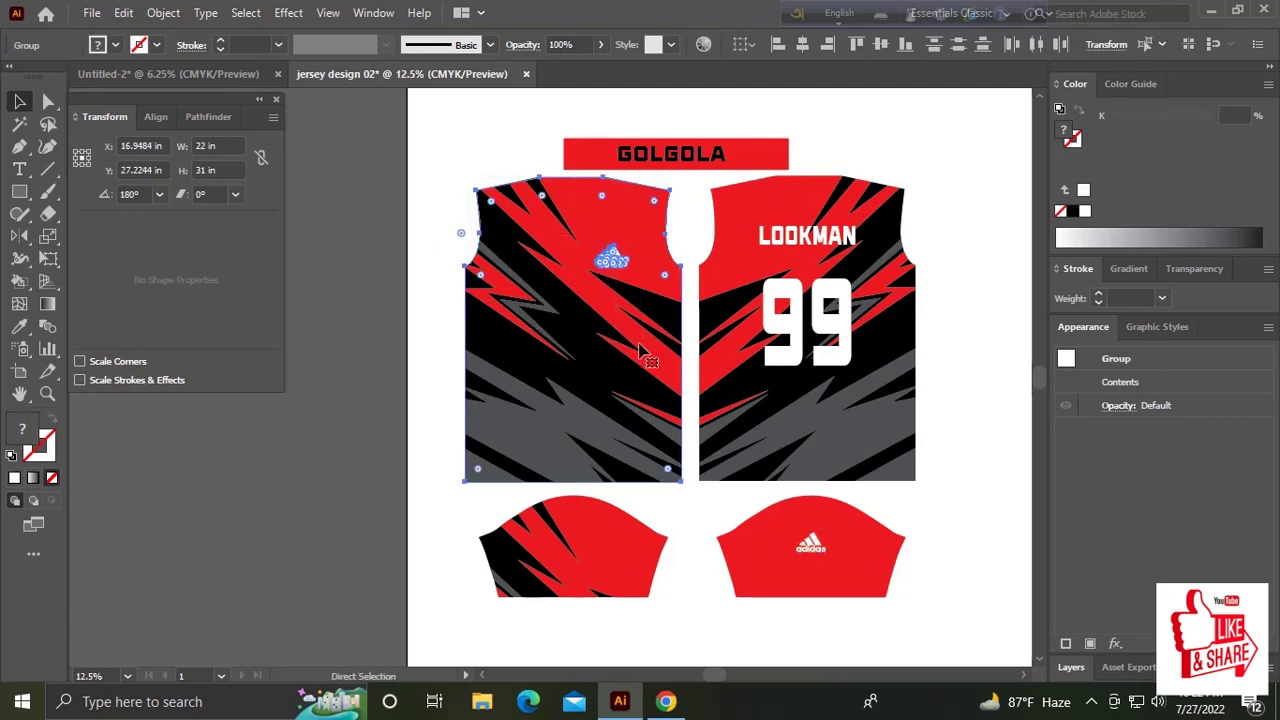
scroll(700, 345, right, 1)
scroll(700, 345, down, 3)
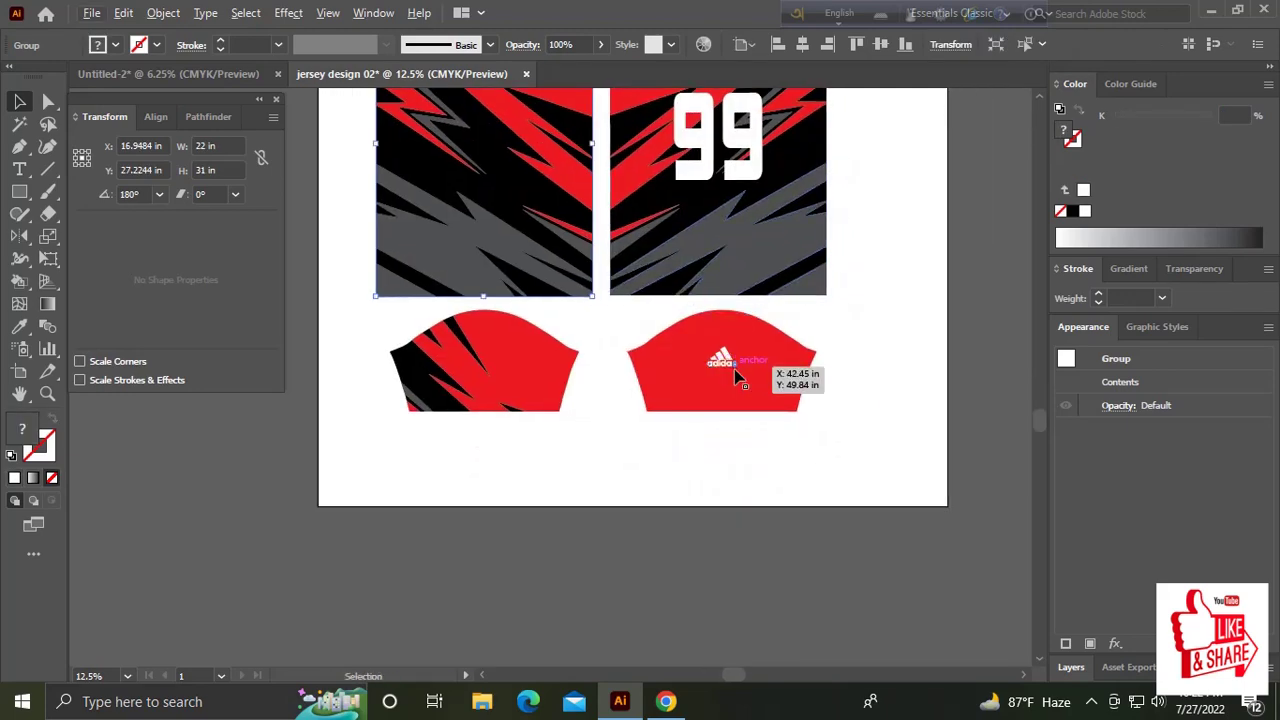
scroll(735, 375, up, 2)
scroll(737, 366, up, 2)
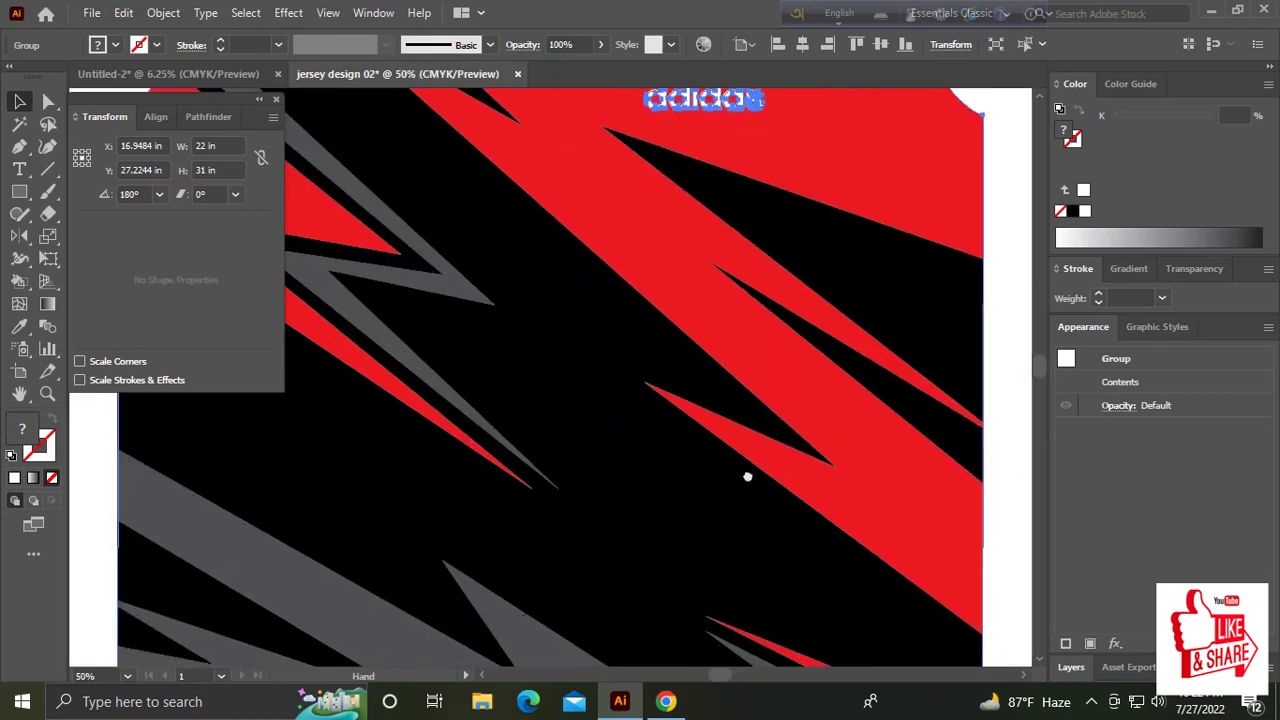
scroll(535, 109, down, 5)
scroll(571, 257, down, 3)
scroll(686, 323, right, 5)
scroll(677, 385, right, 3)
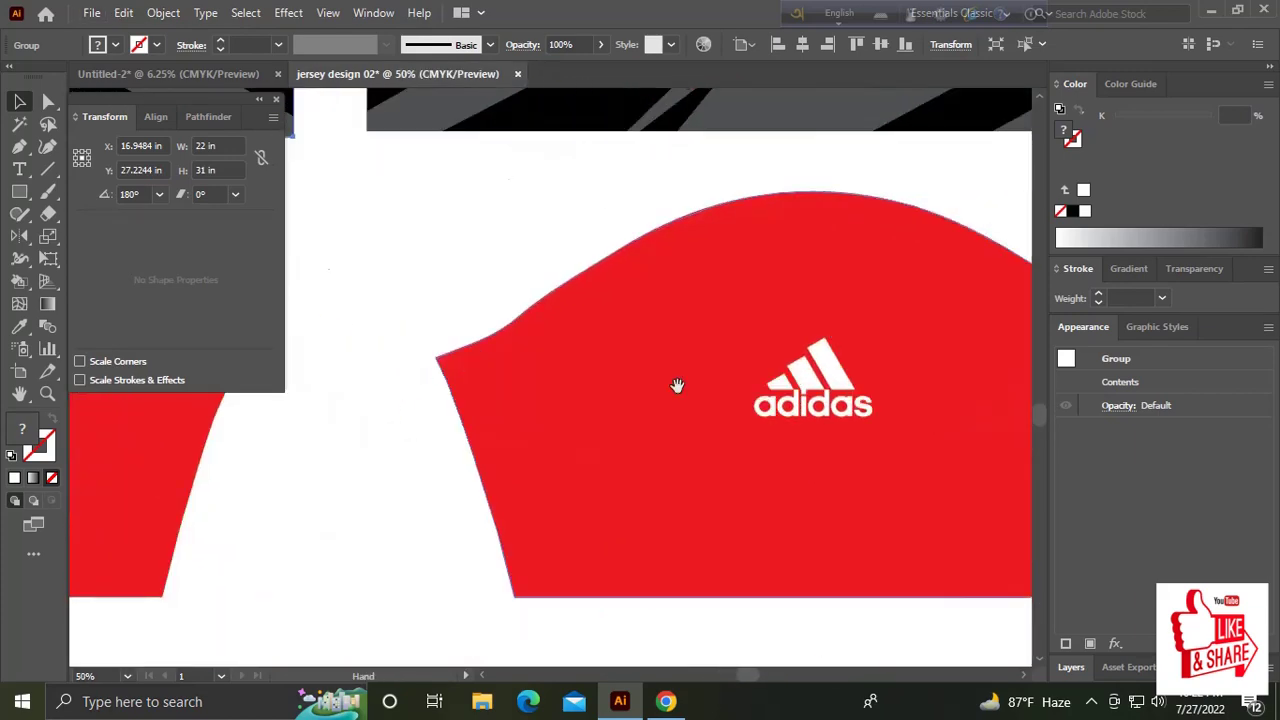
scroll(677, 385, right, 5)
scroll(586, 480, up, 1)
scroll(586, 480, left, 1)
Create a 3 × 3 in white spacer square at the sleeve's top edge.
key(m)
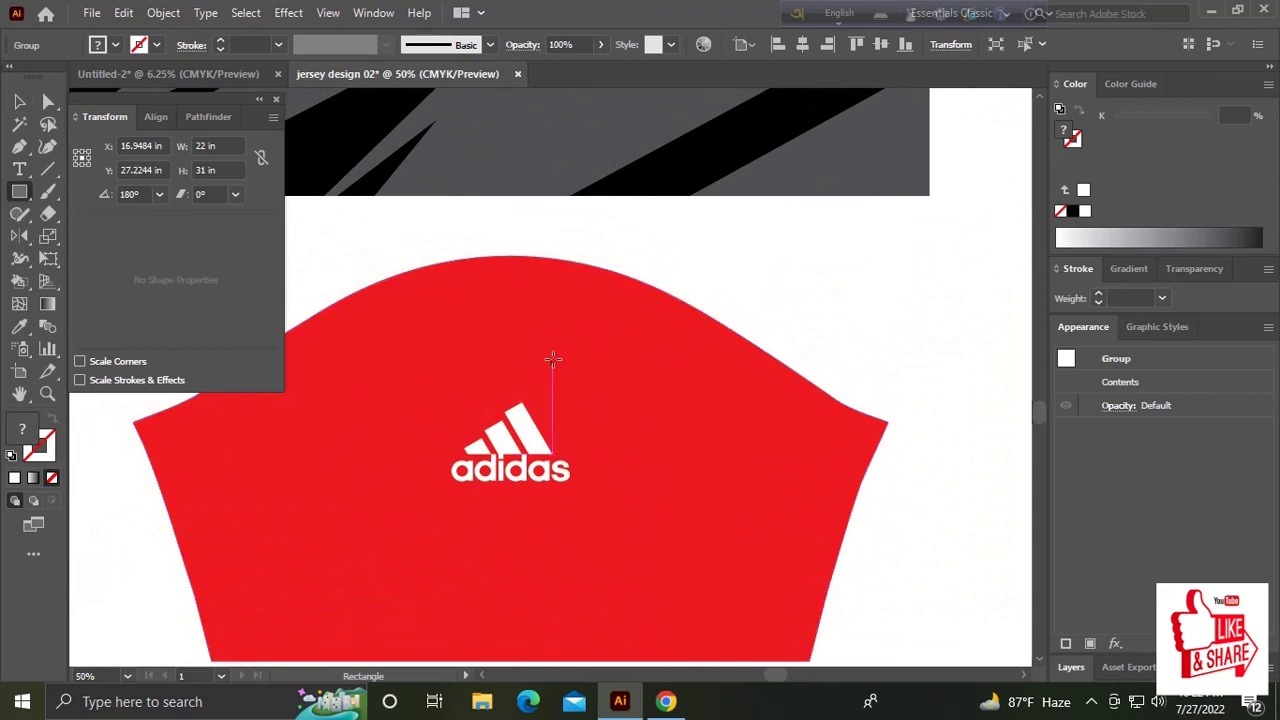
click(553, 359)
text(3)
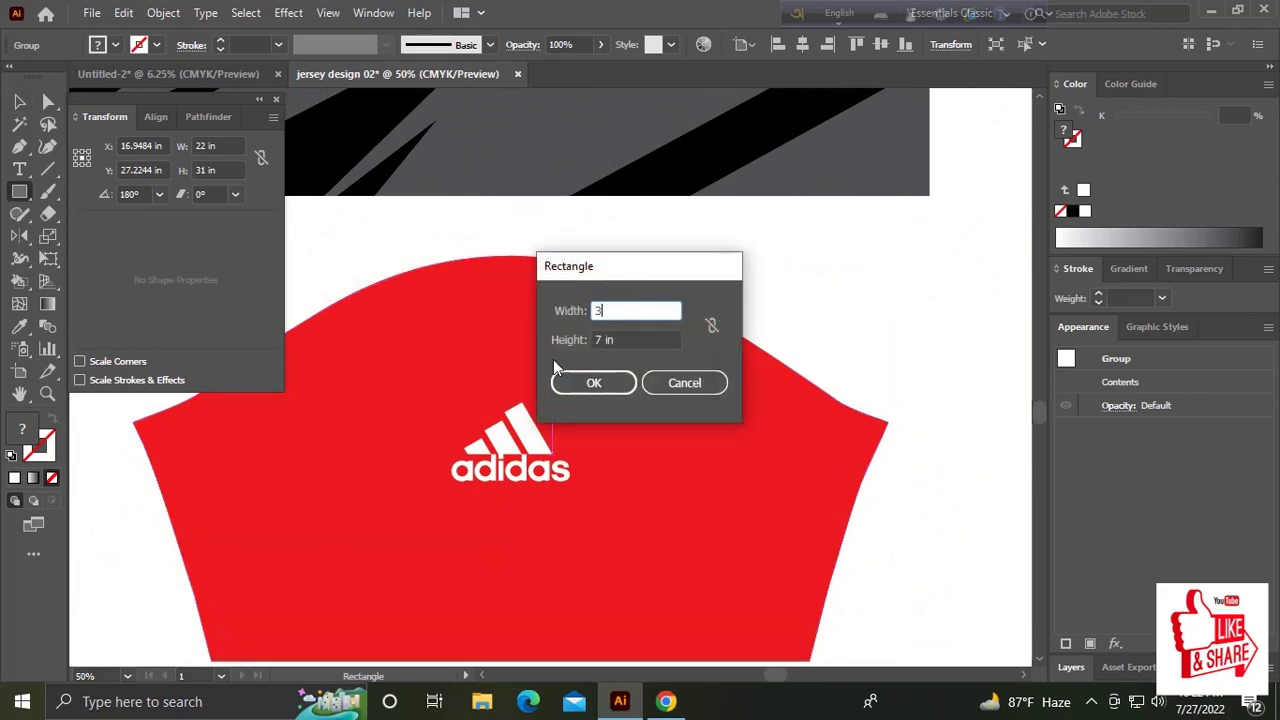
key(Tab)
text(3)
key(Return)
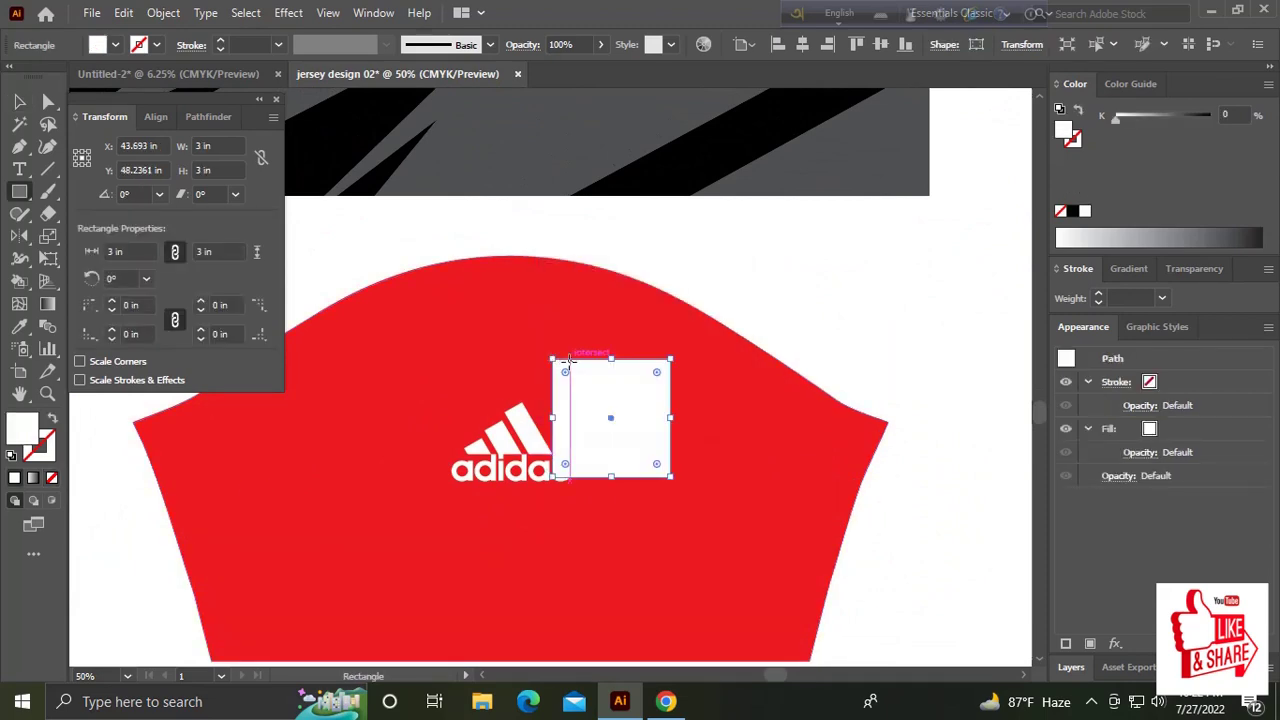
key(v)
drag(640, 423, 543, 320)
Move the sleeve logo up under the square, delete the square, and deselect.
scroll(535, 260, down, 2)
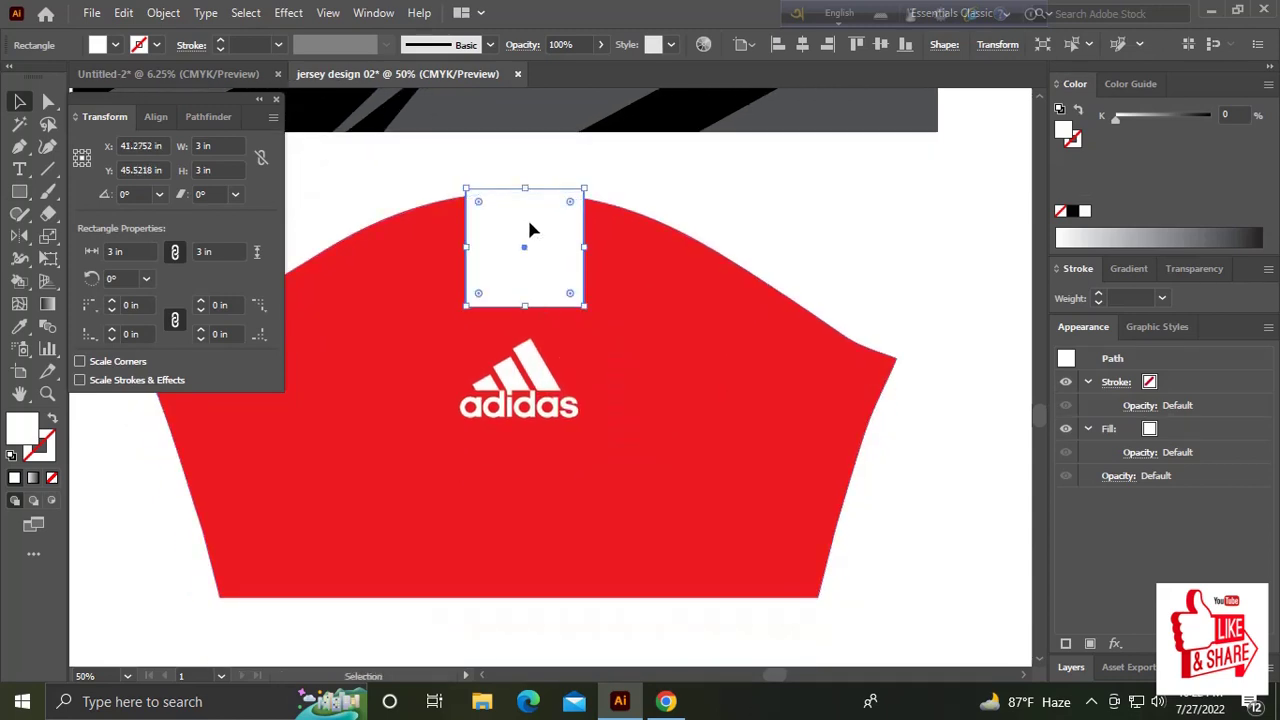
drag(530, 229, 528, 231)
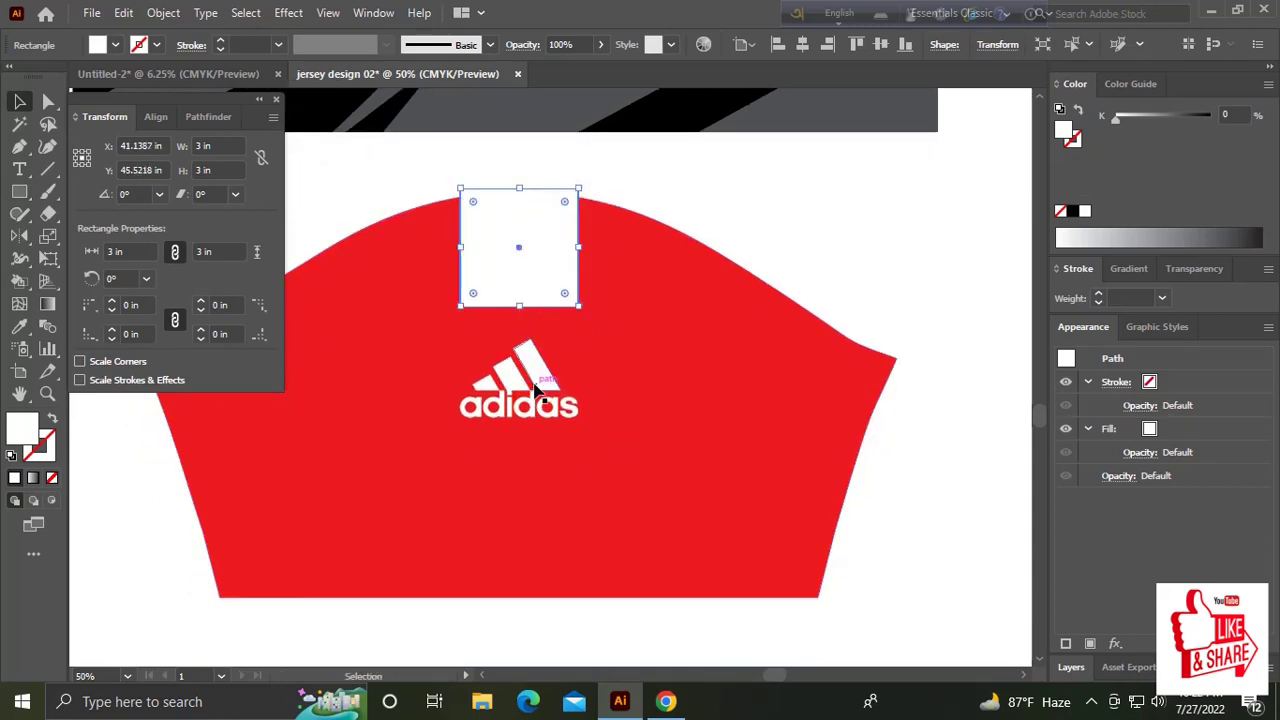
drag(535, 379, 540, 360)
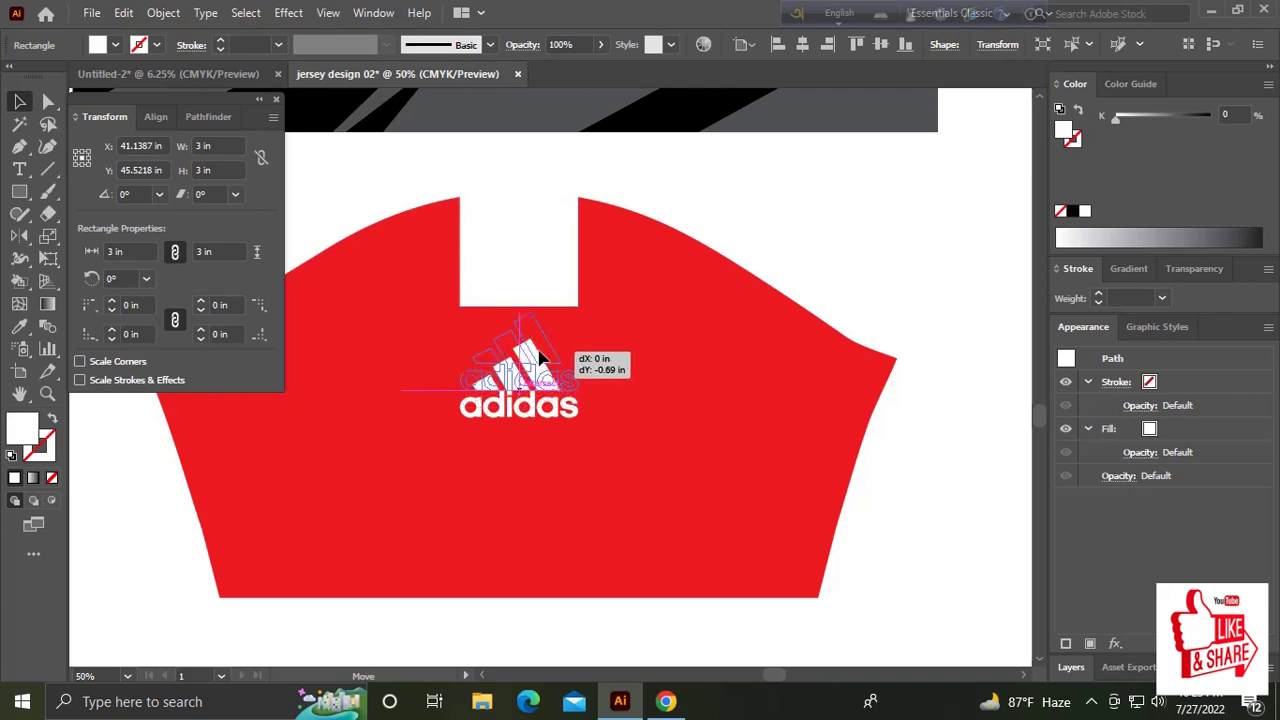
click(555, 262)
key(Delete)
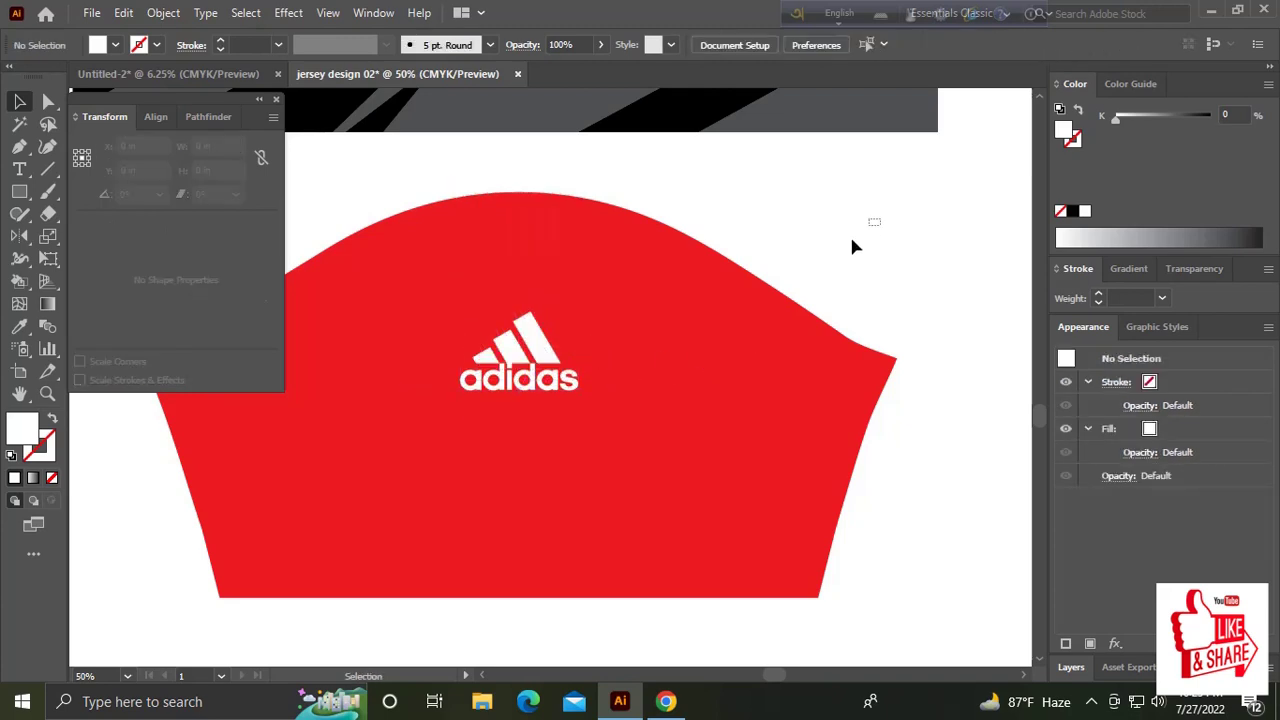
drag(880, 218, 486, 486)
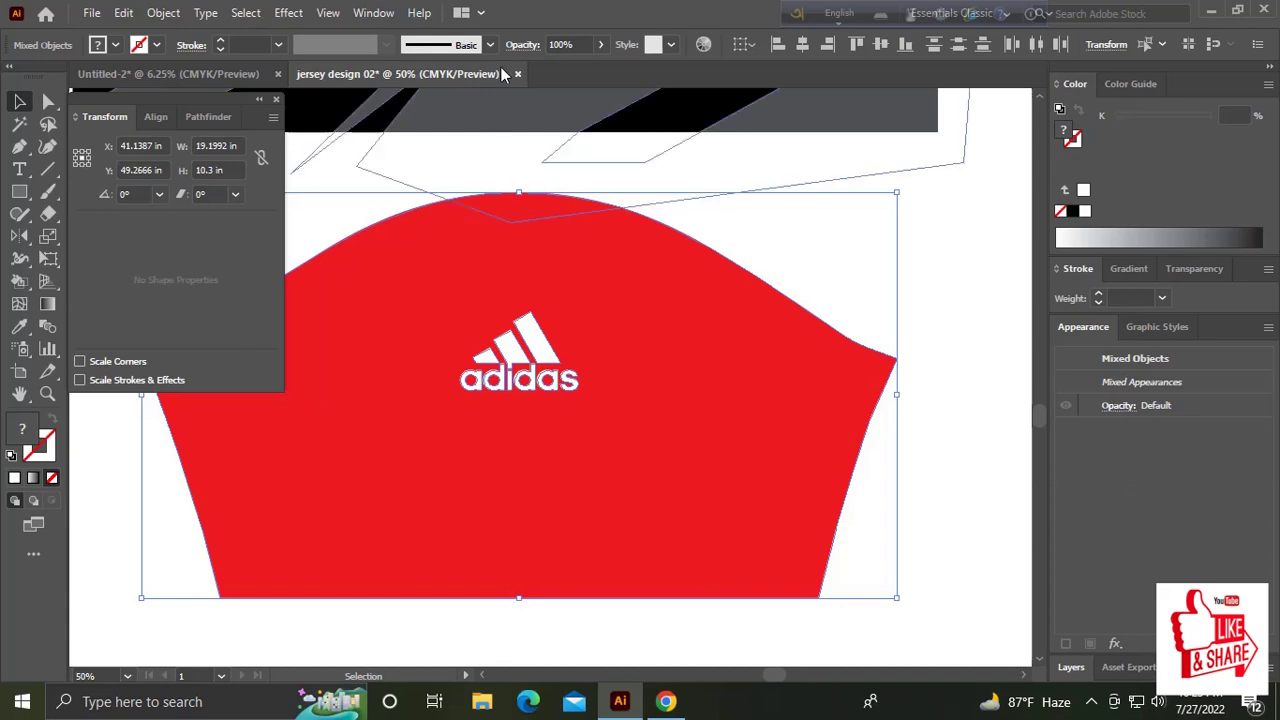
click(797, 266)
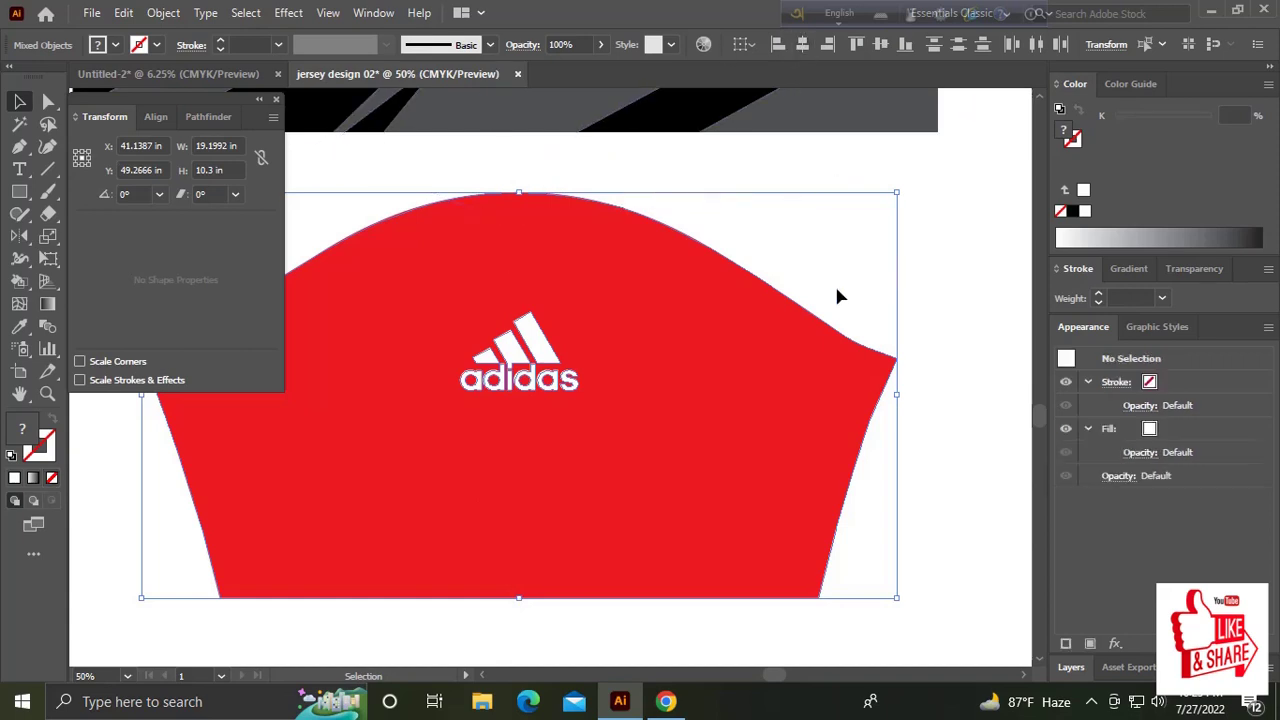
scroll(815, 285, down, 2)
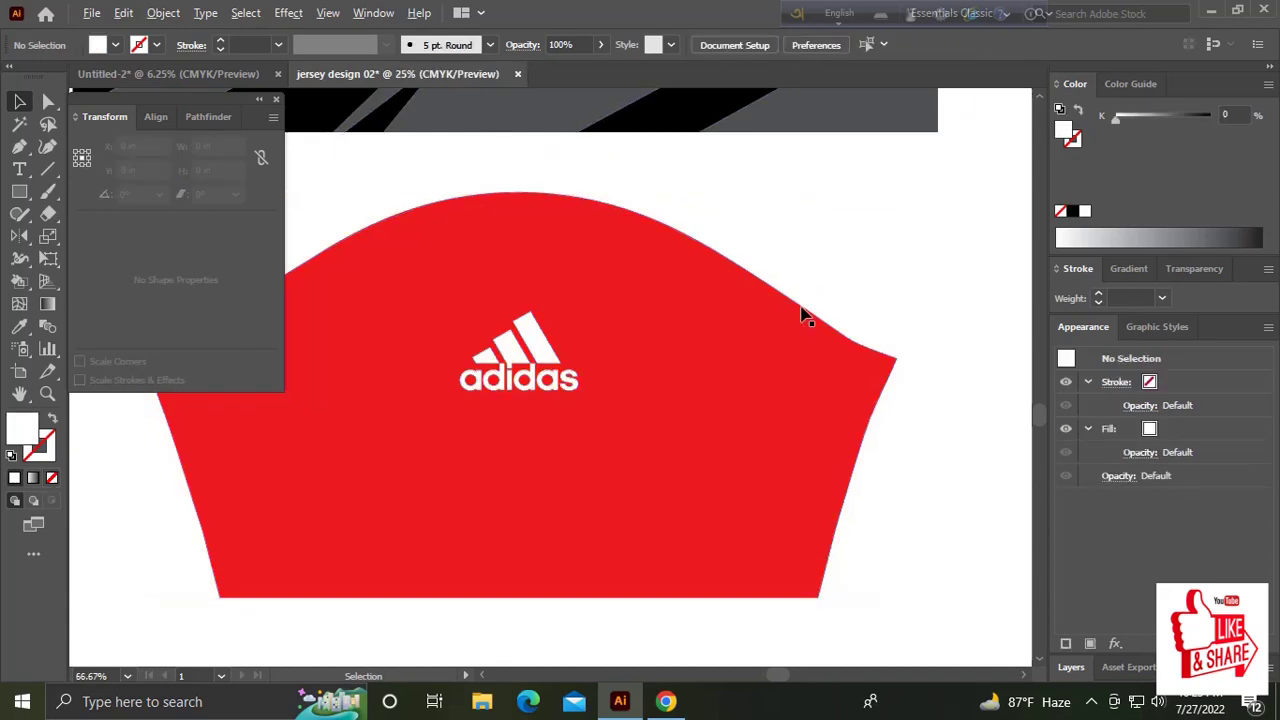
scroll(709, 338, down, 3)
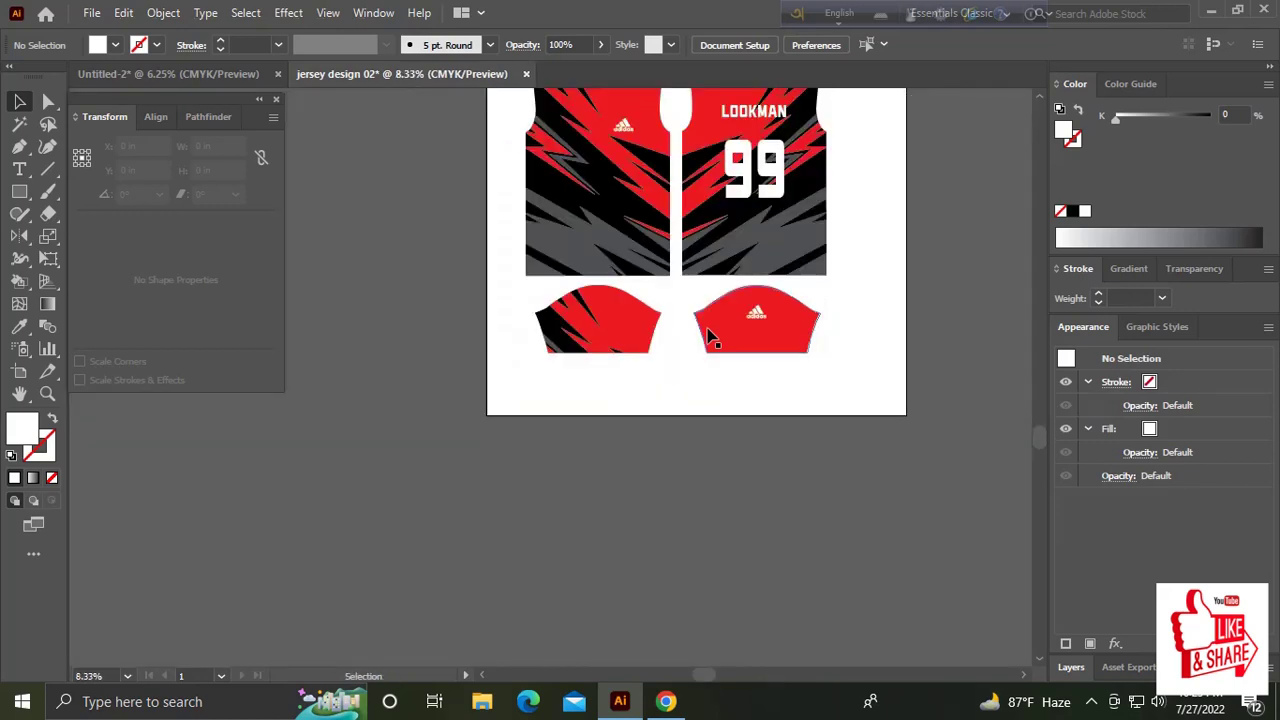
mouse_move(704, 324)
mouse_down()
mouse_move(571, 423)
mouse_move(569, 460)
mouse_move(650, 424)
mouse_move(580, 531)
mouse_up()
drag(600, 375, 606, 490)
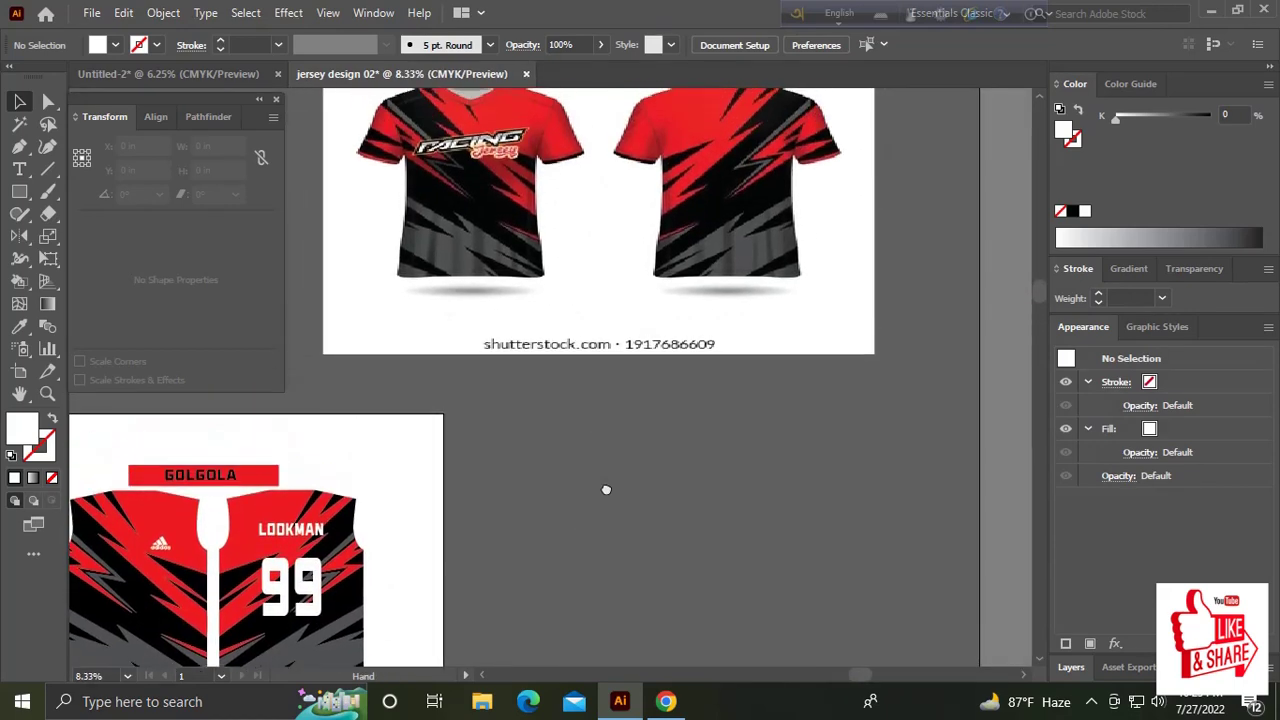
drag(420, 620, 626, 500)
drag(701, 460, 786, 337)
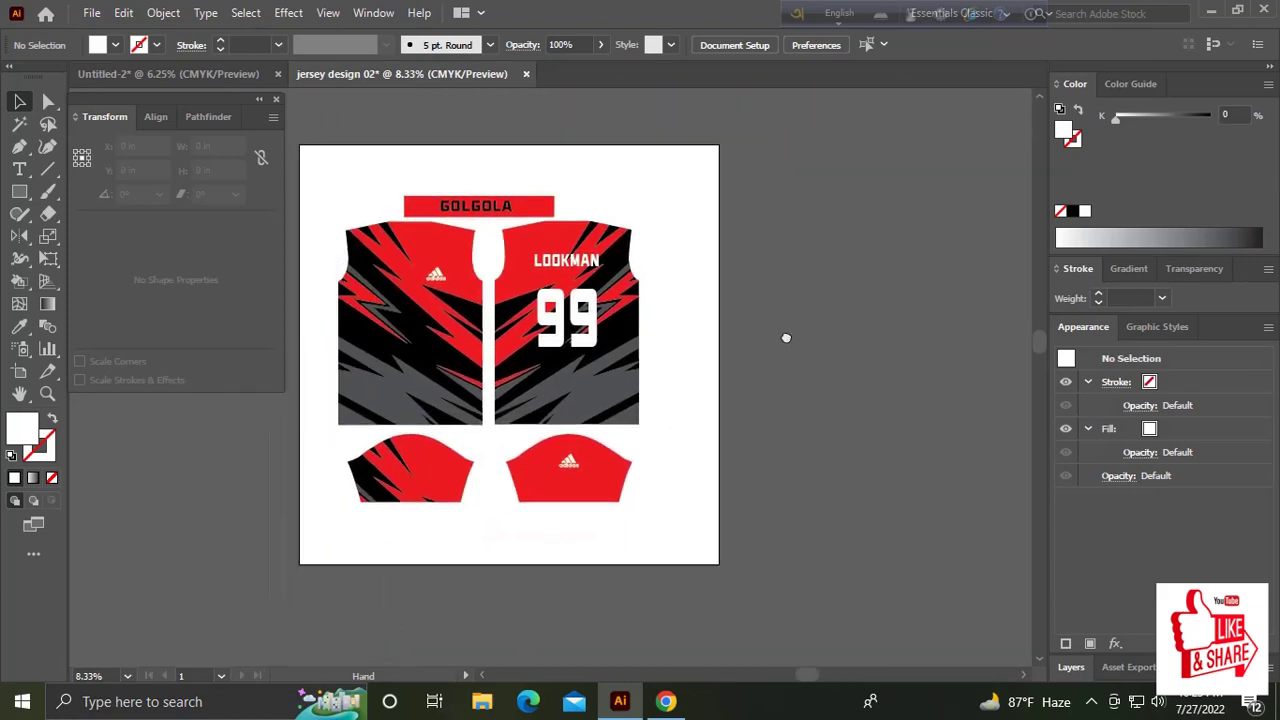
drag(513, 490, 614, 449)
key(ctrl+equal)
key(ctrl+equal)
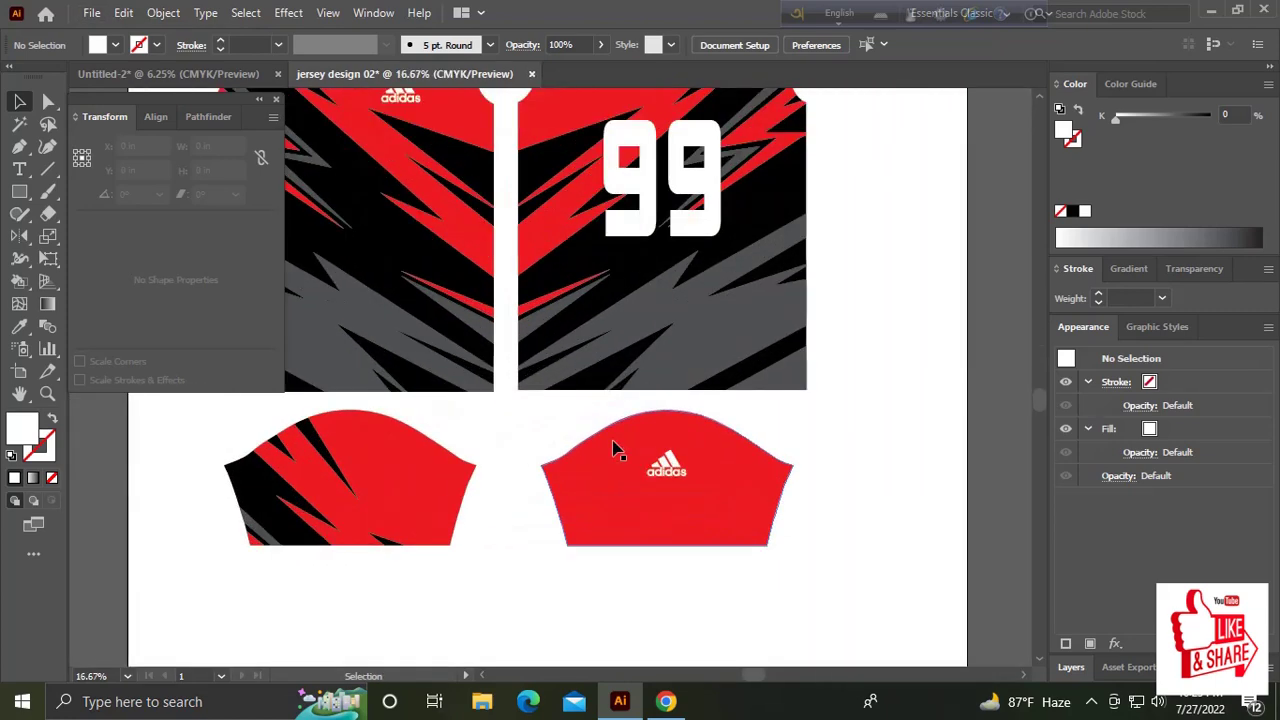
scroll(680, 490, down, 3)
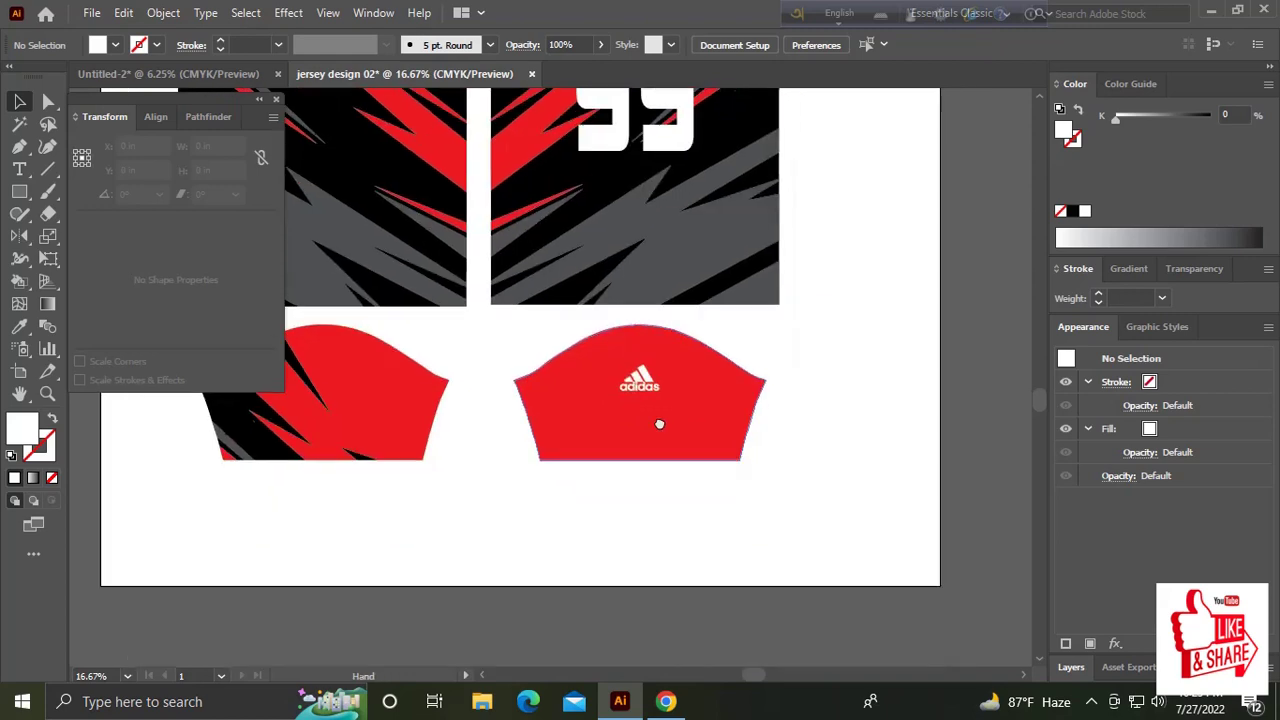
scroll(655, 440, down, 1)
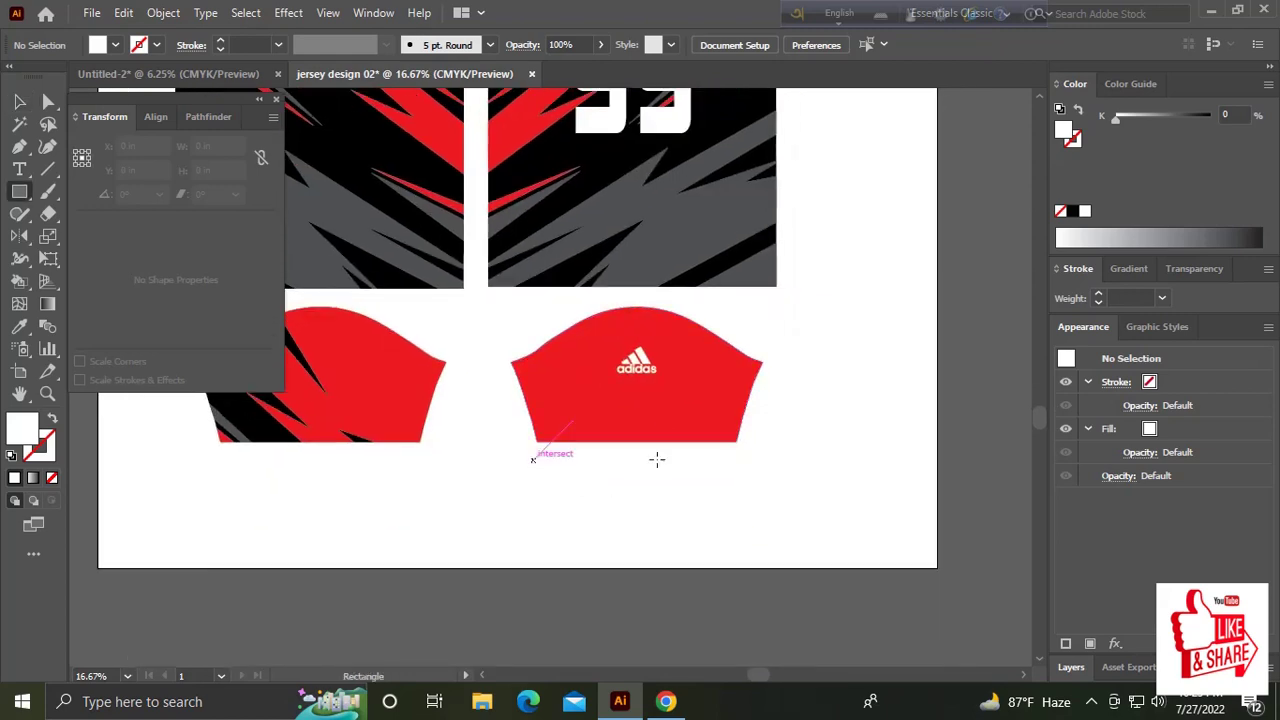
Draw a black rectangle 2 in tall and move it to the right sleeve's bottom edge.
drag(533, 459, 778, 483)
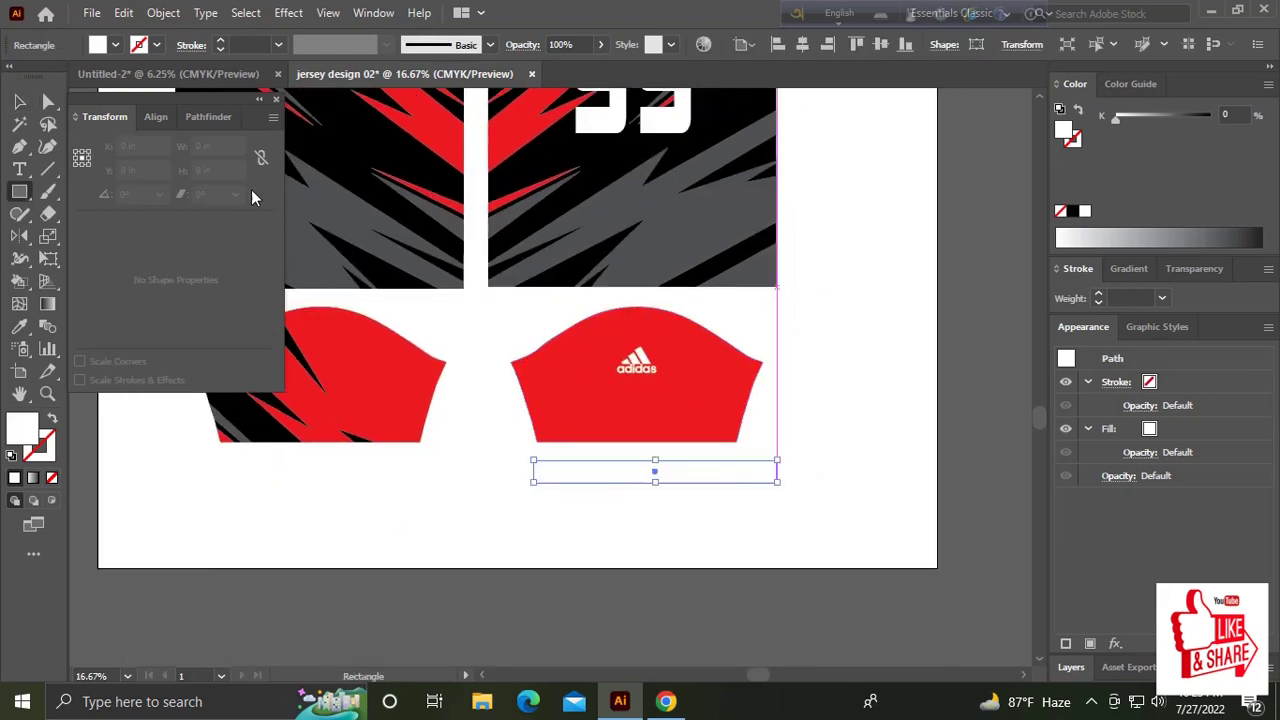
click(230, 169)
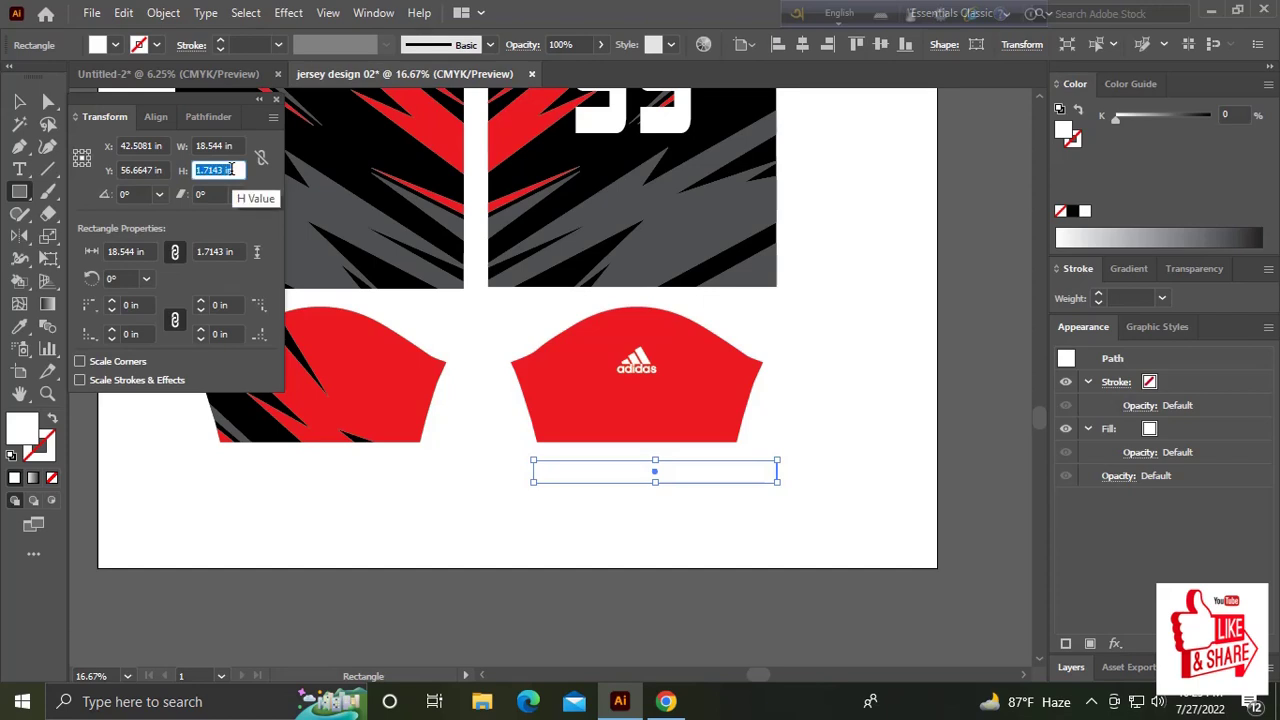
text(2.5)
key(BackSpace)
key(BackSpace)
key(Return)
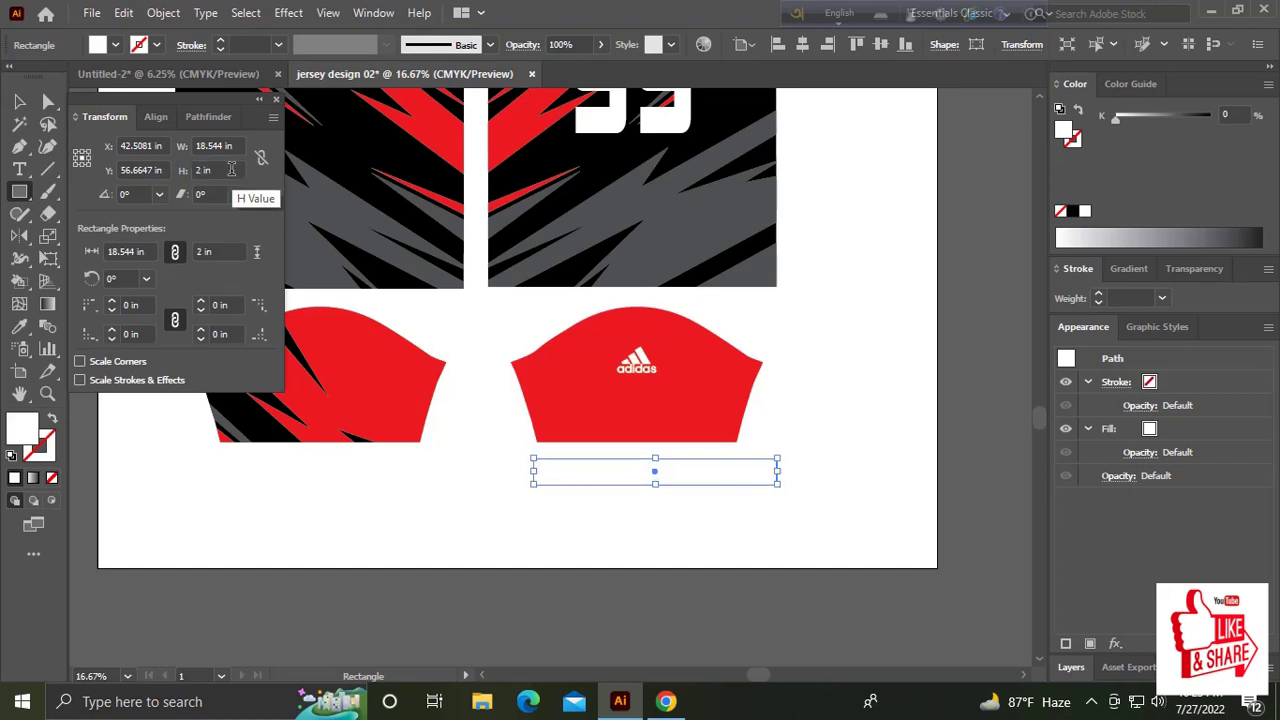
click(1073, 211)
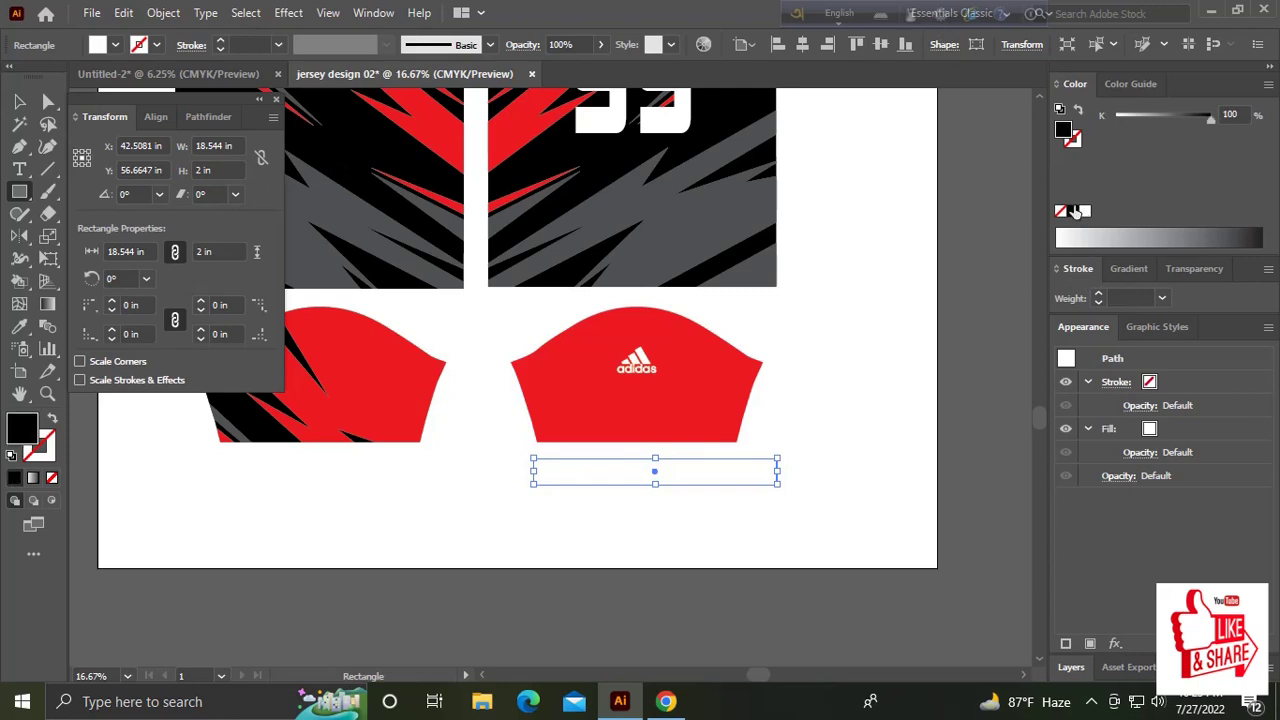
key(v)
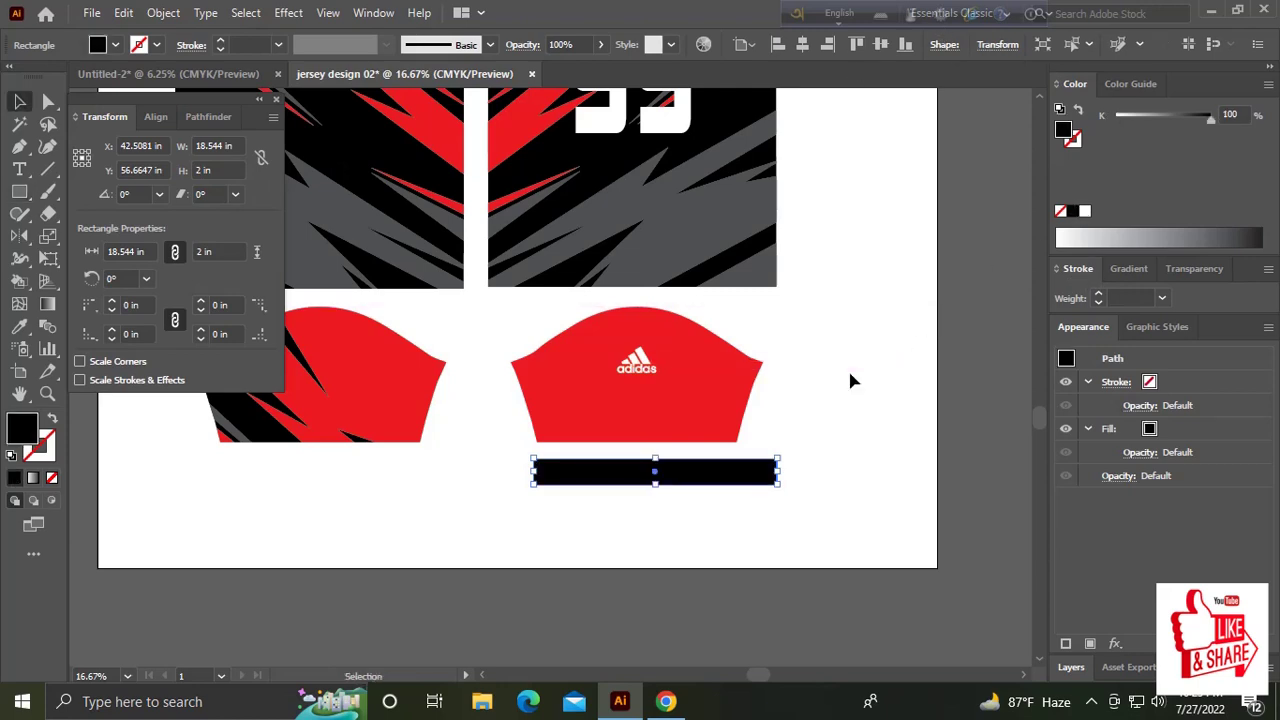
mouse_move(718, 465)
mouse_down()
mouse_move(700, 438)
mouse_move(725, 388)
mouse_up()
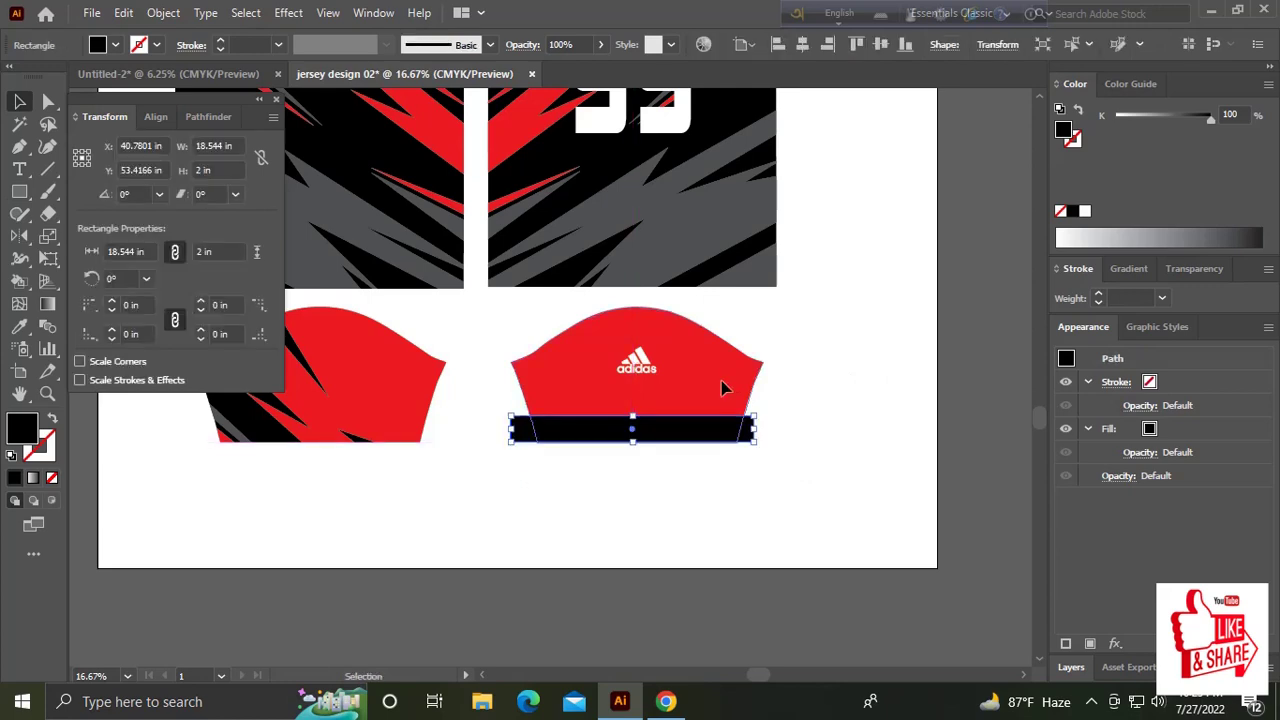
click(725, 388)
Bring the sleeve shape to front, centre it over the black band and logo, and clip them inside it.
key(a)
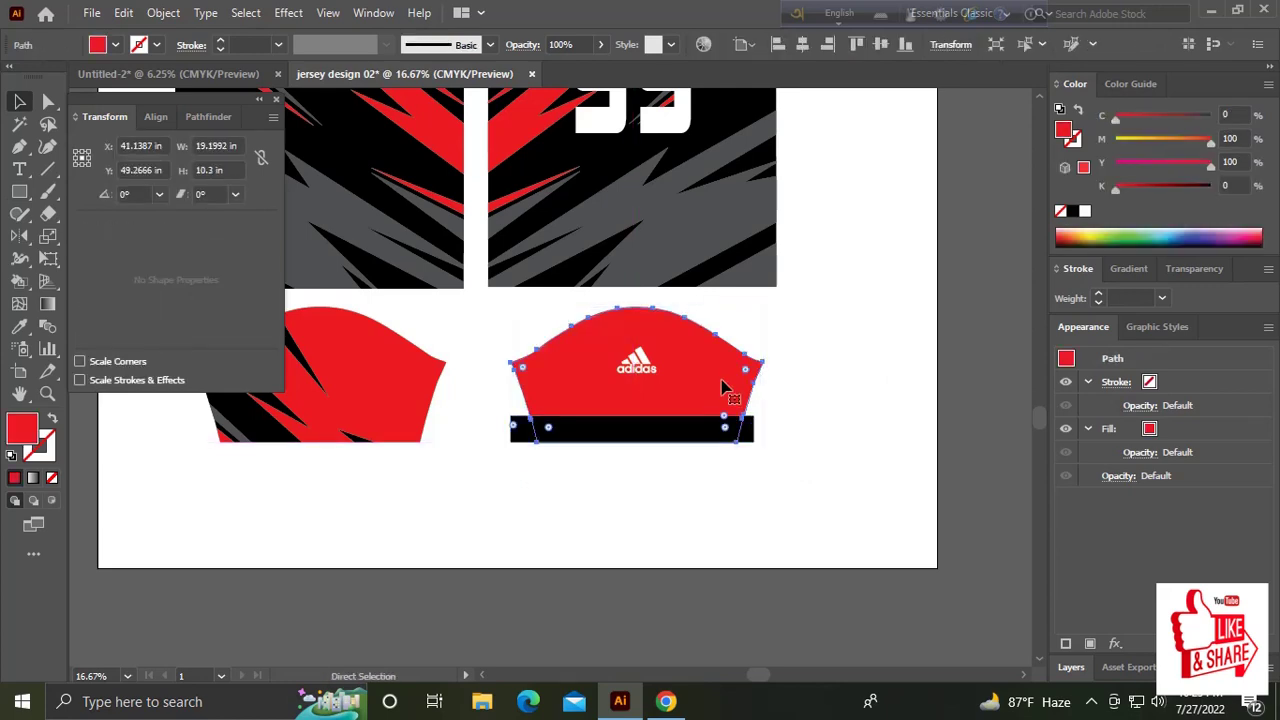
key(ctrl+shift+bracketright)
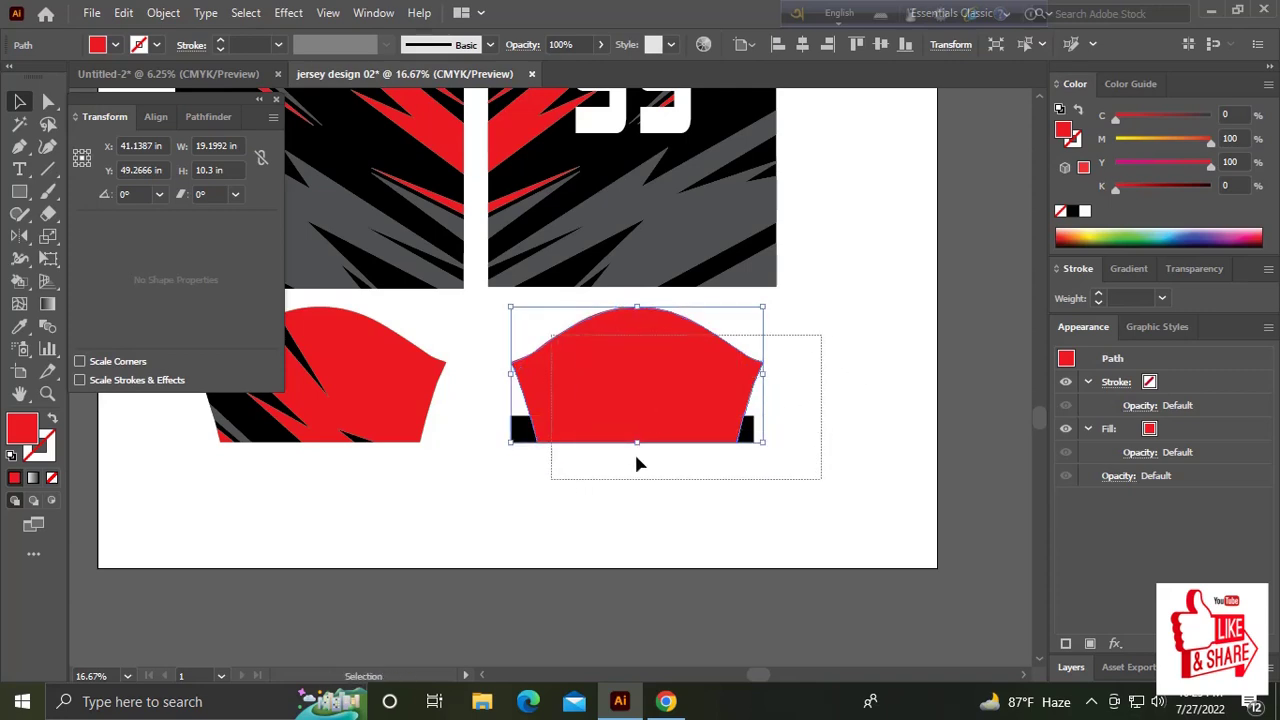
drag(793, 349, 676, 449)
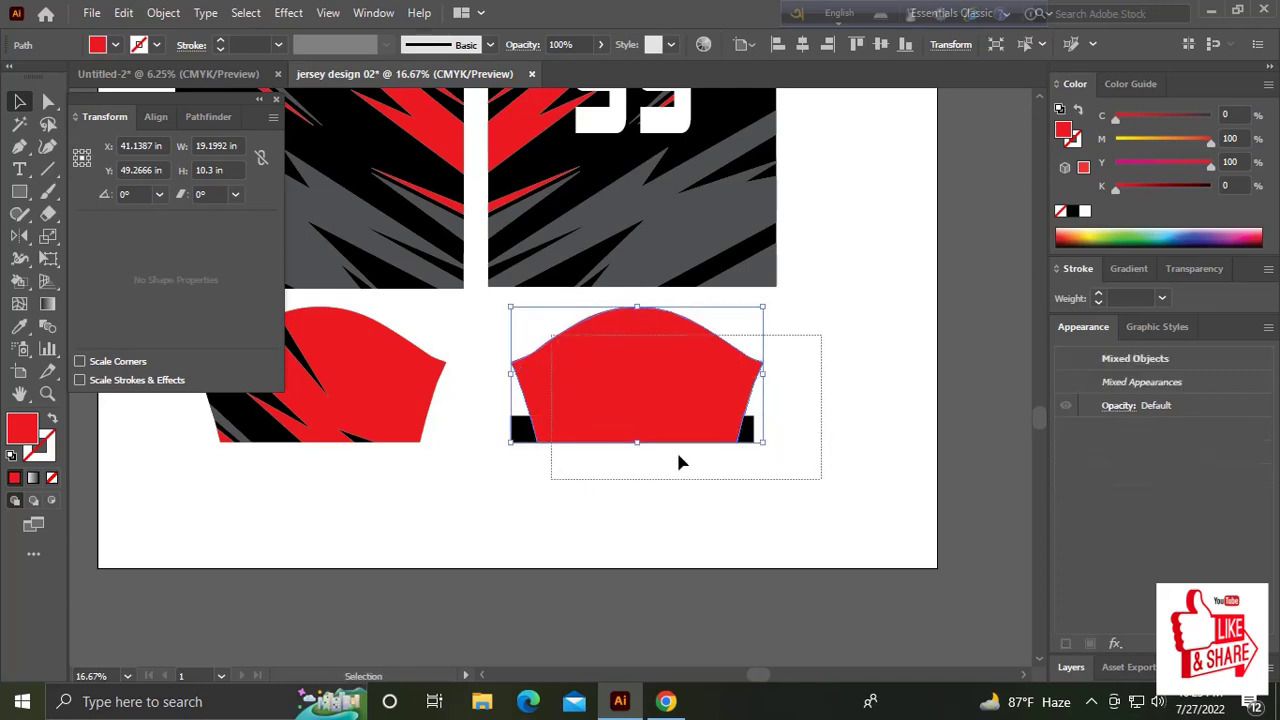
click(803, 45)
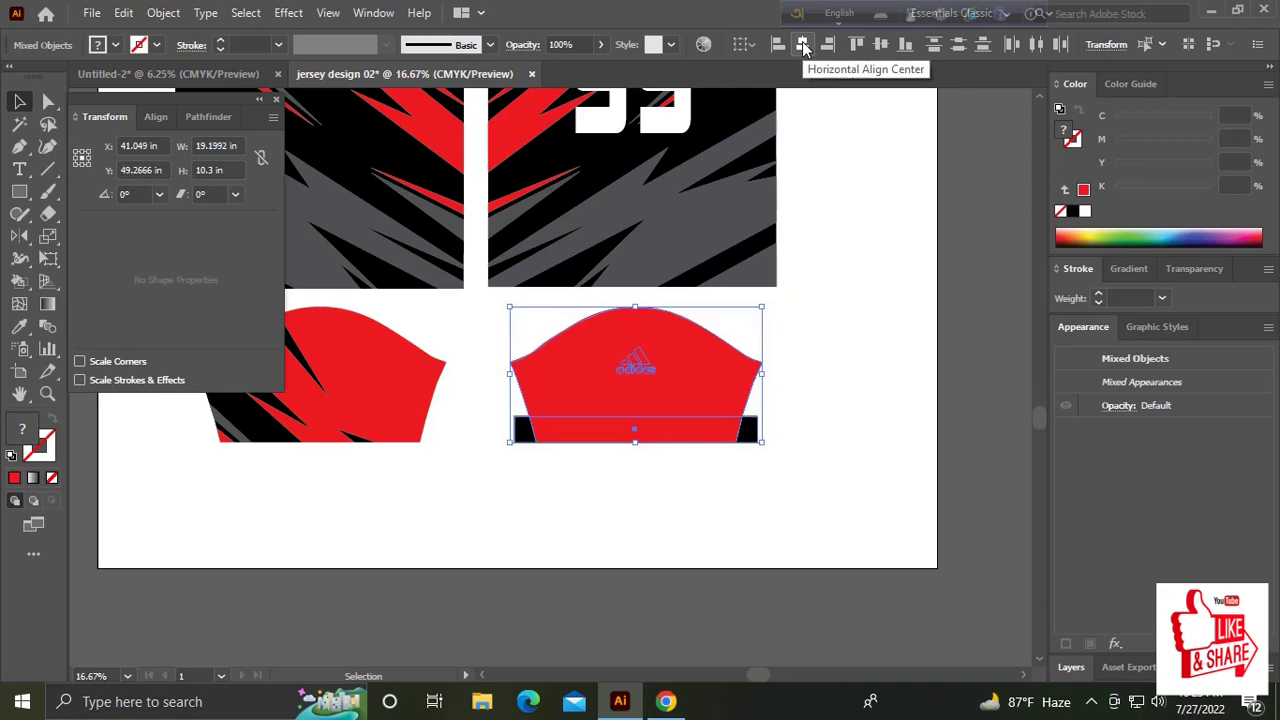
key(ctrl+7)
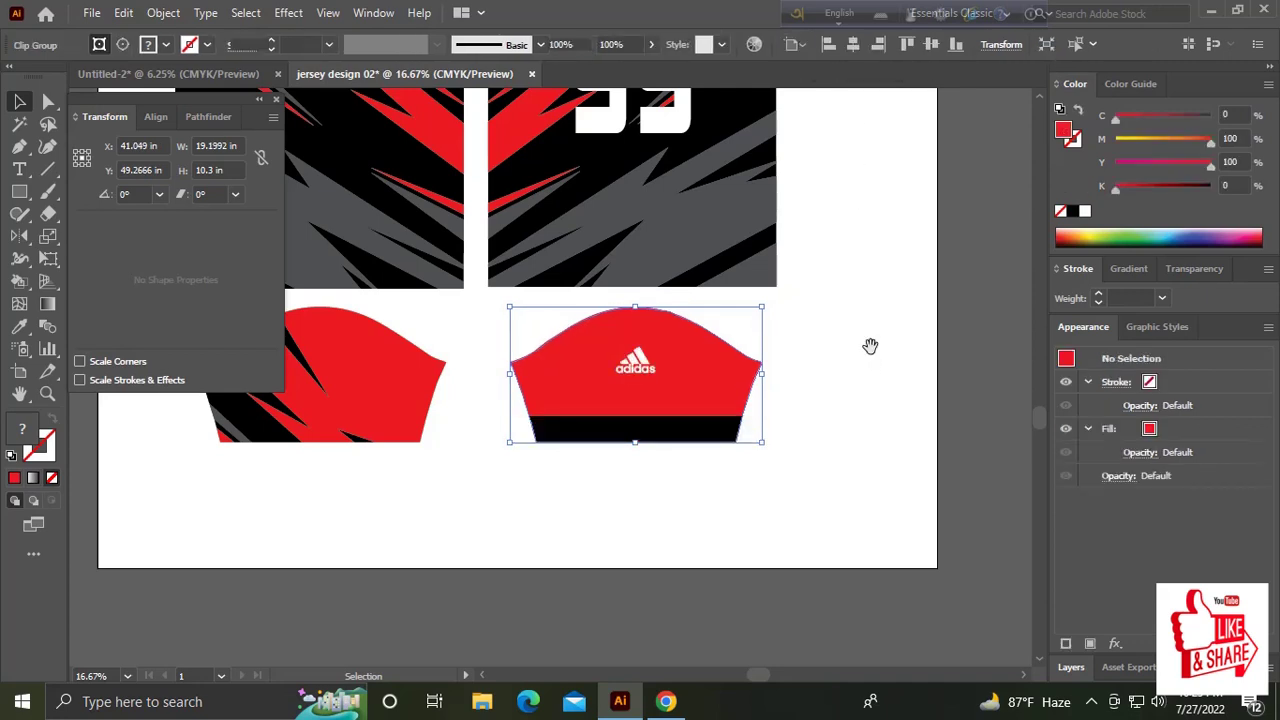
click(868, 346)
drag(868, 346, 946, 434)
key(ctrl+minus)
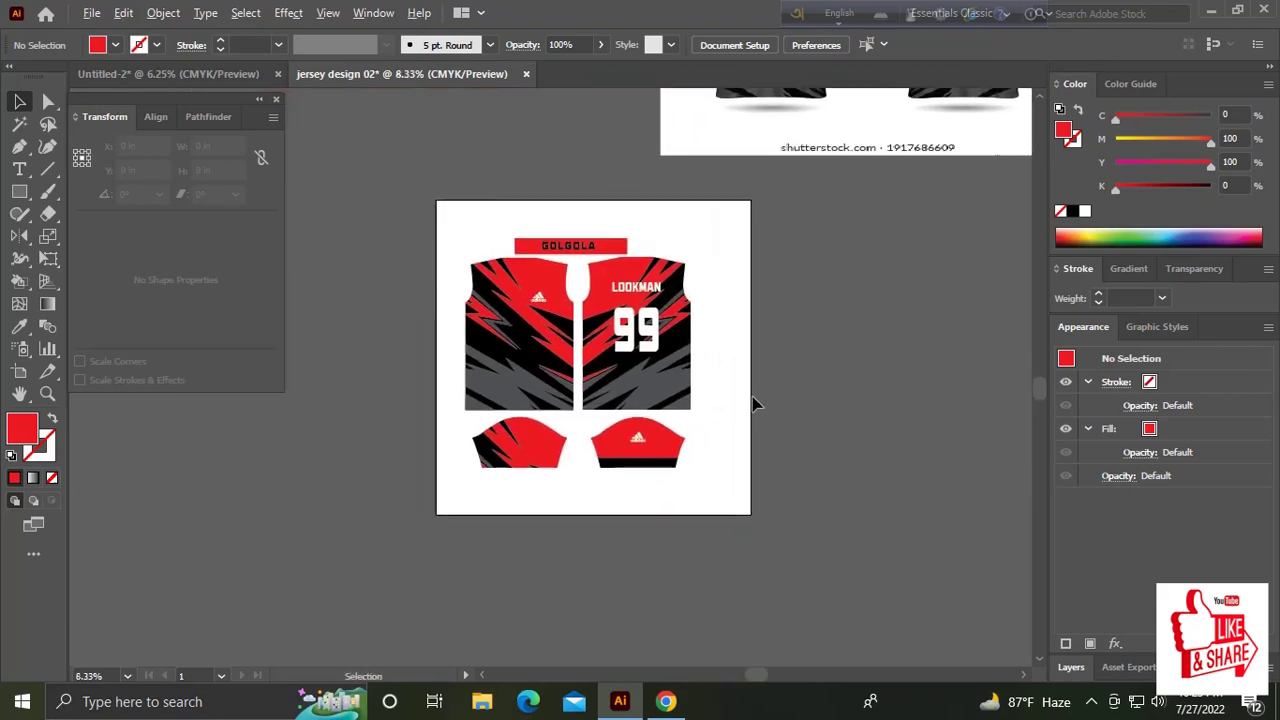
key(ctrl+plus)
mouse_move(731, 351)
mouse_down()
mouse_move(743, 360)
mouse_move(717, 322)
mouse_up()
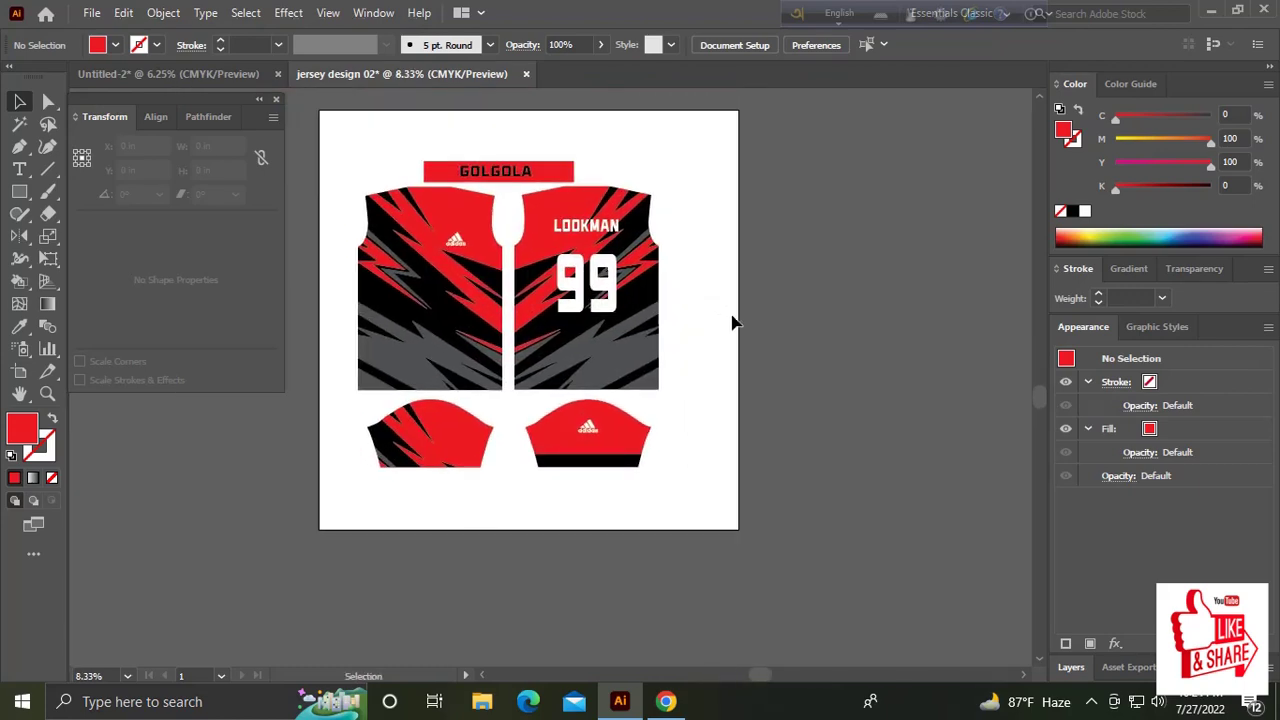